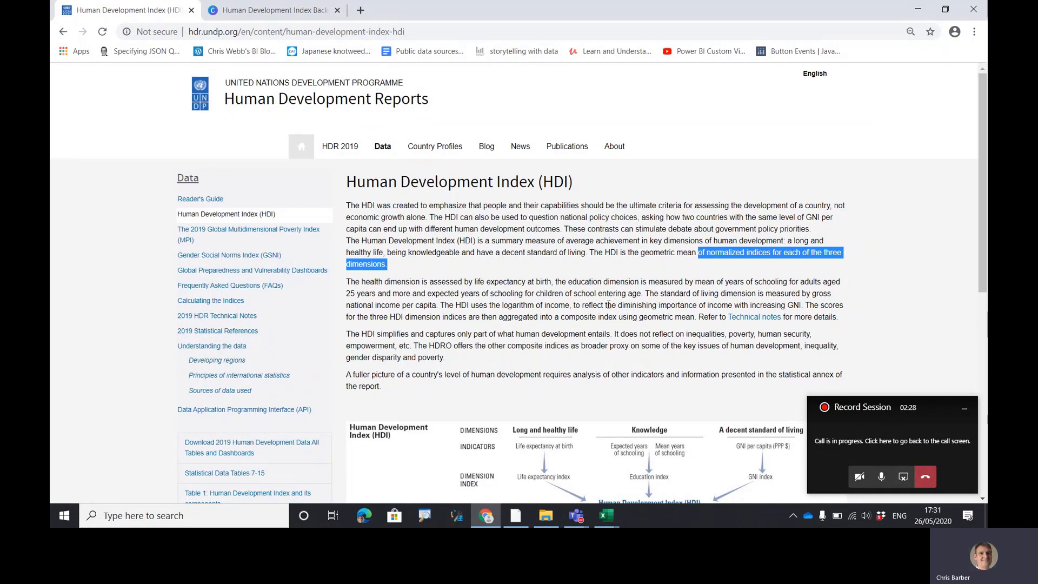
# Step: Review the Human Development Index dimensions diagram on the web page, and switch to the Human Development Index workbook in Excel
pyautogui.click(567, 306)
pyautogui.scroll(-3, 565, 309)
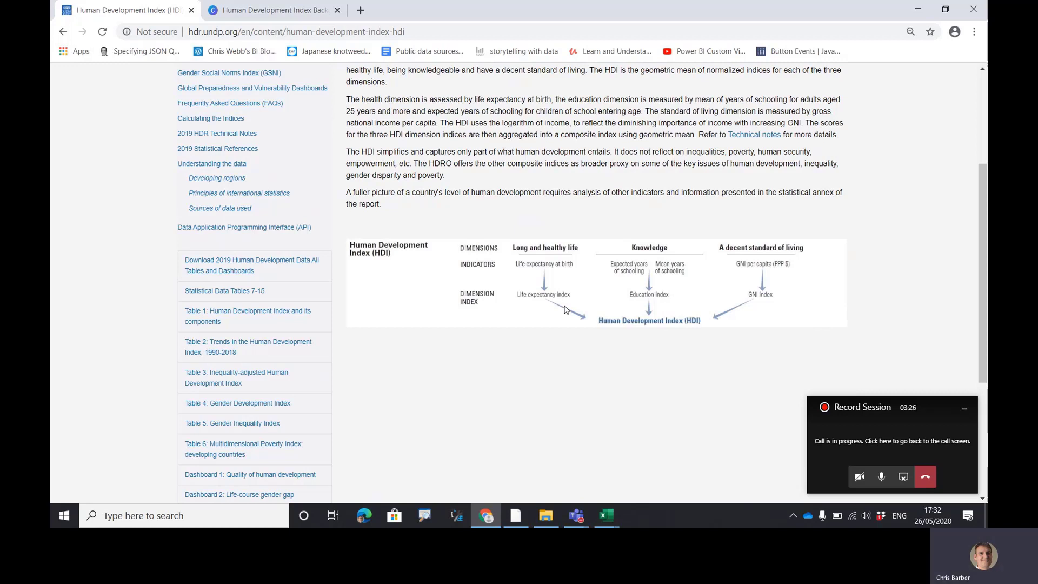
pyautogui.hotkey('alt', 'Tab')
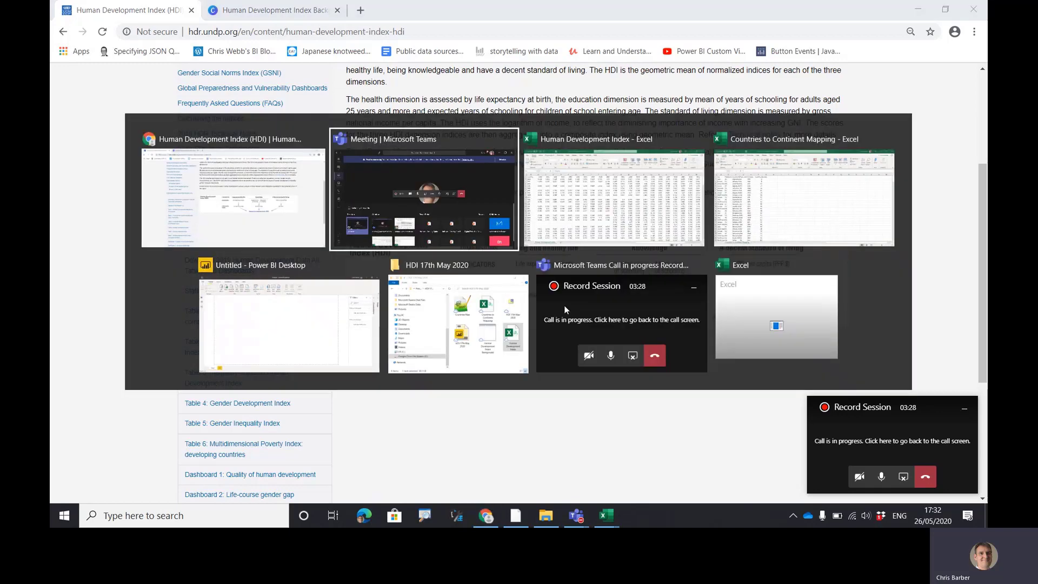
pyautogui.hotkey('alt', 'Tab')
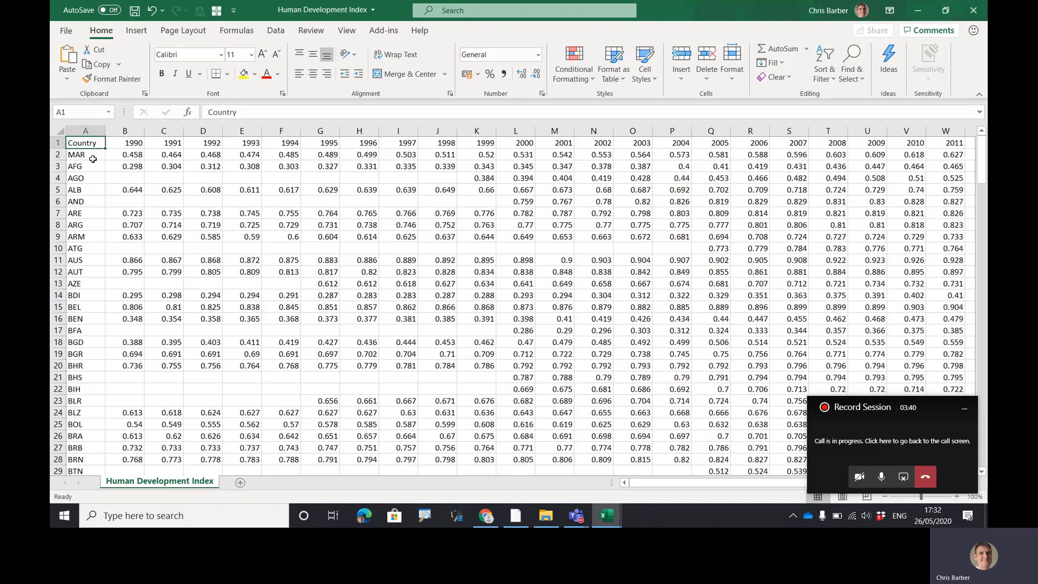
# Step: Examine the country codes in the Country column and the MAR index values for 1990 to 1992
pyautogui.click(83, 127)
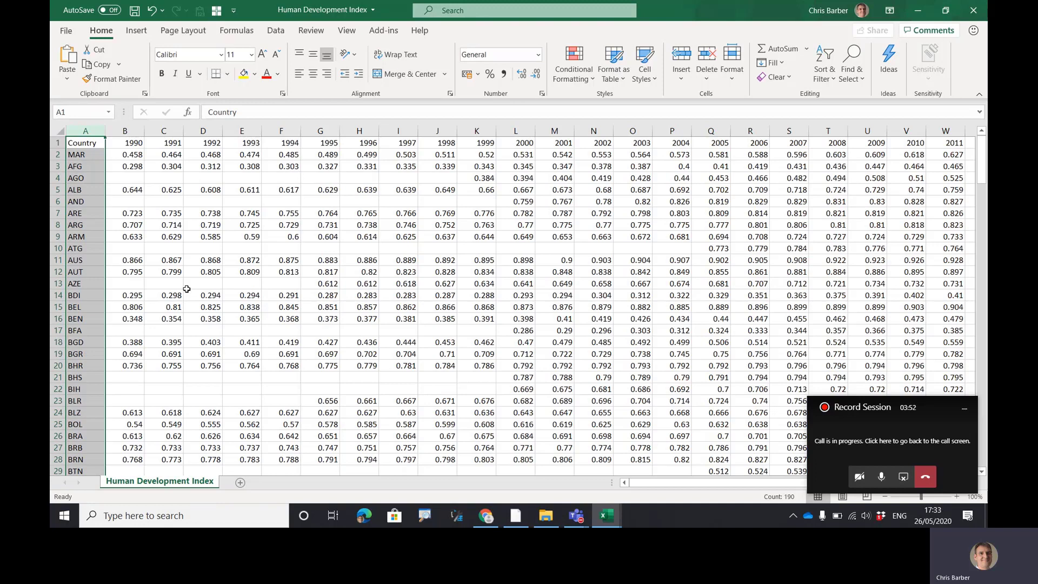
pyautogui.click(90, 165)
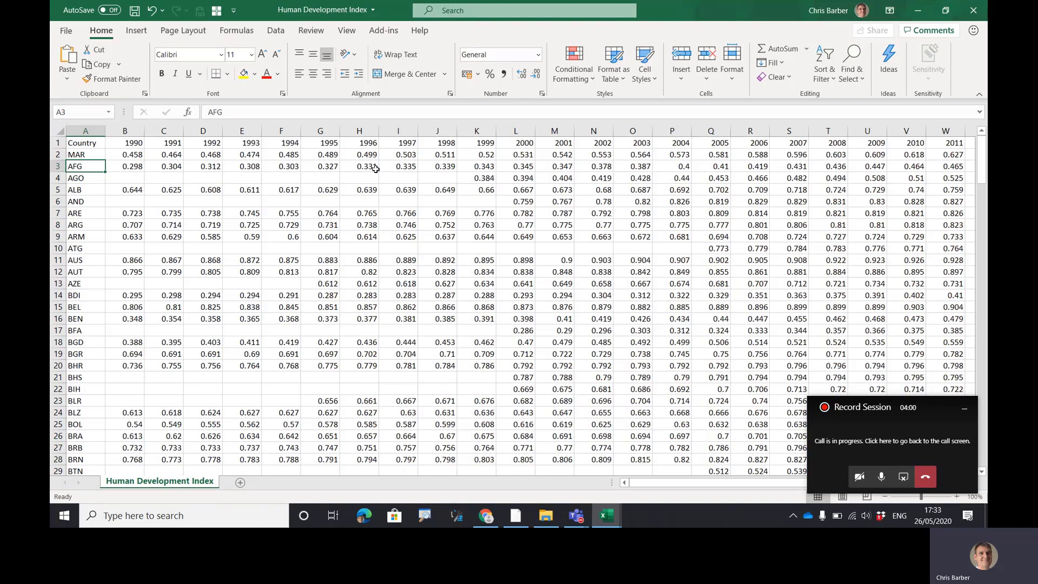
pyautogui.click(131, 157)
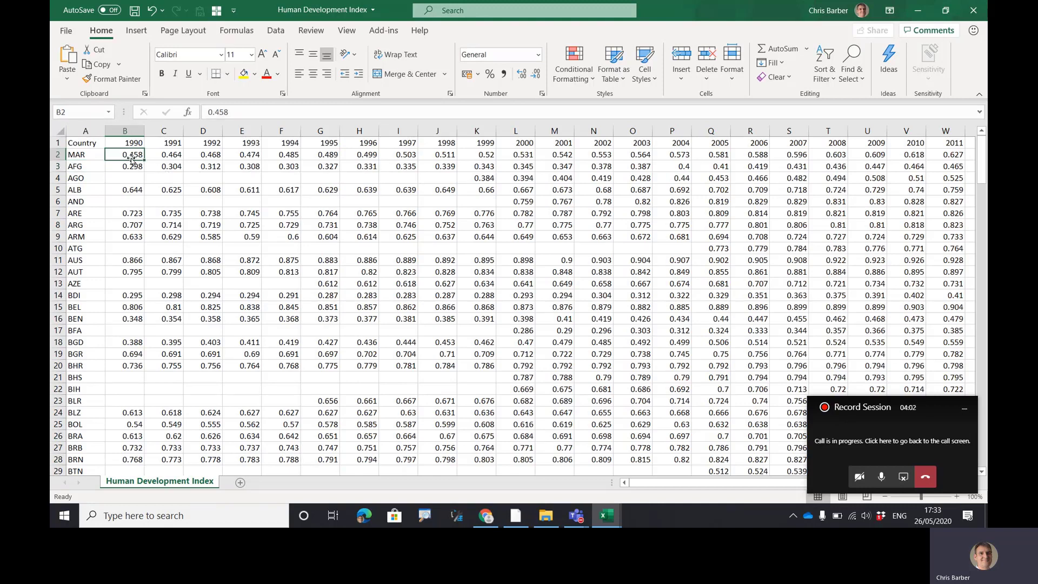
pyautogui.click(164, 155)
pyautogui.click(200, 154)
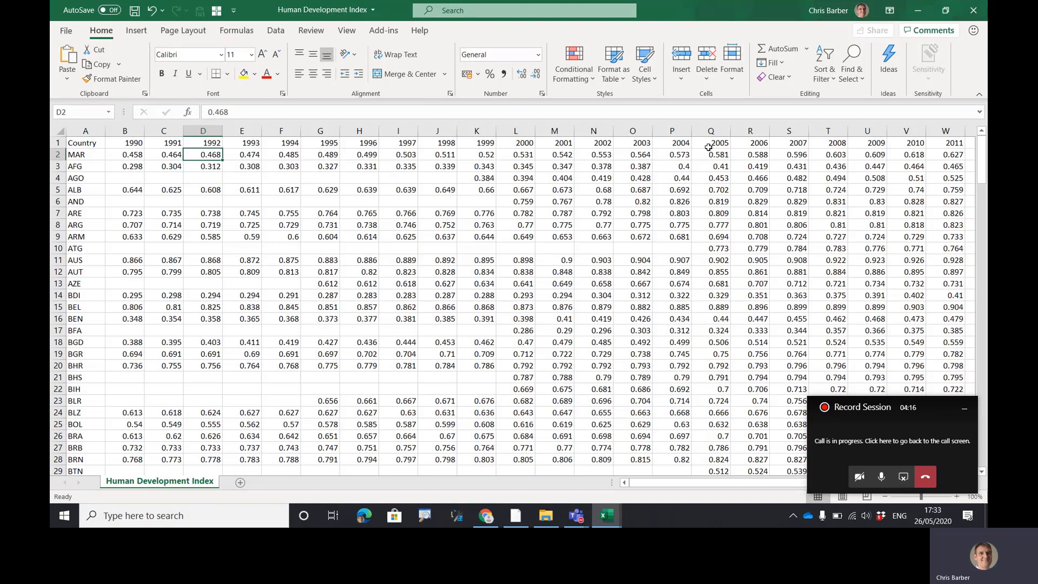
# Step: Switch to the Countries to Continent Mapping workbook and examine its country code, continent and country name columns
pyautogui.hotkey('alt', 'Tab')
pyautogui.hotkey('alt', 'Tab')
pyautogui.hotkey('alt', 'Tab')
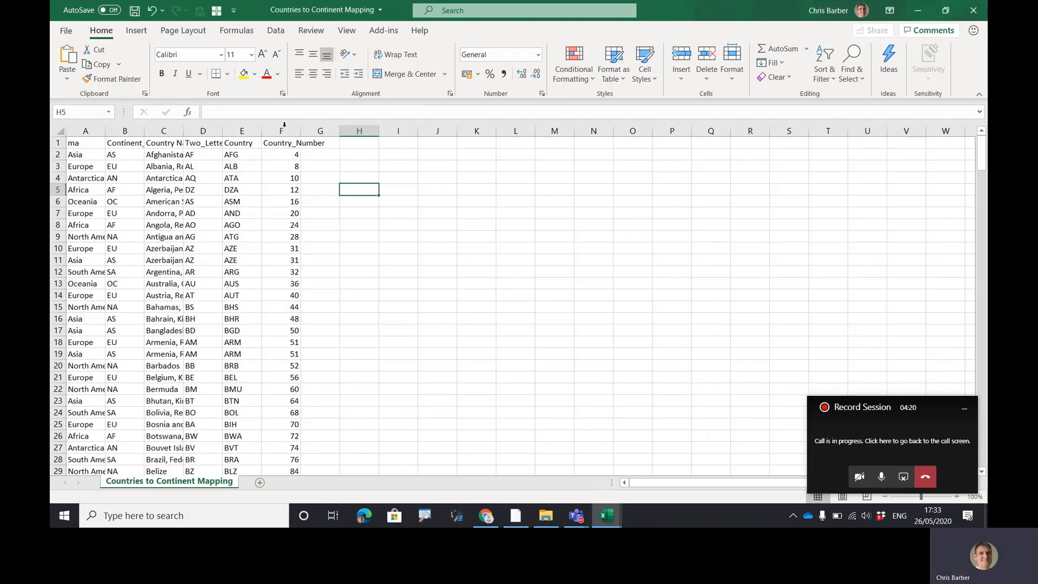
pyautogui.click(243, 129)
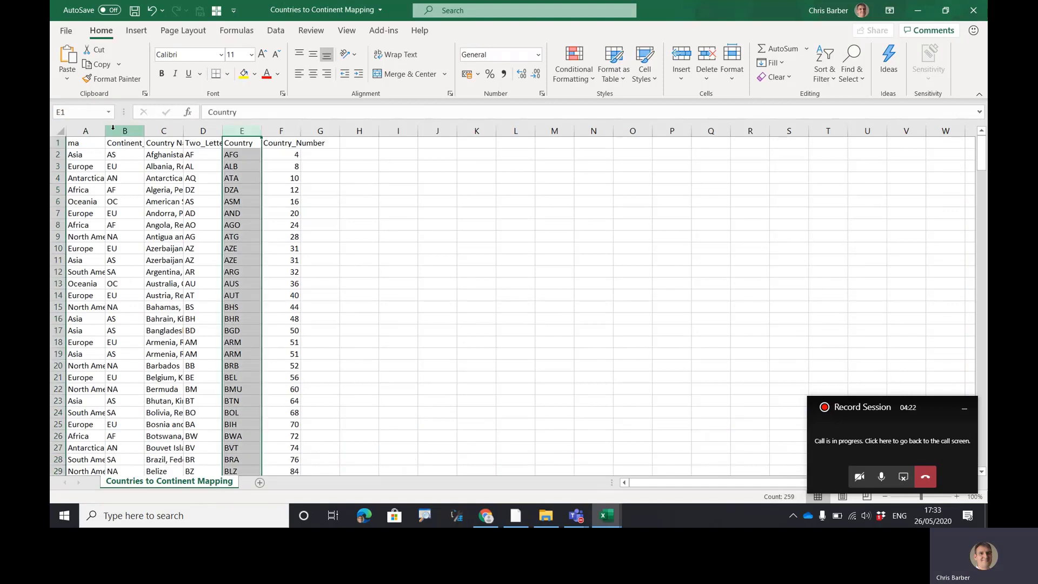
pyautogui.click(79, 128)
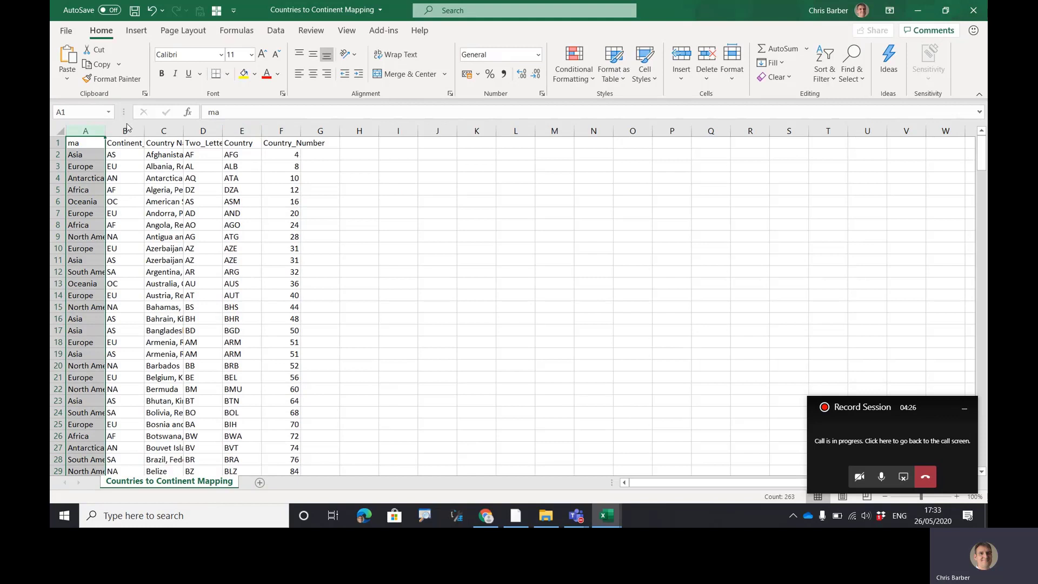
pyautogui.click(163, 131)
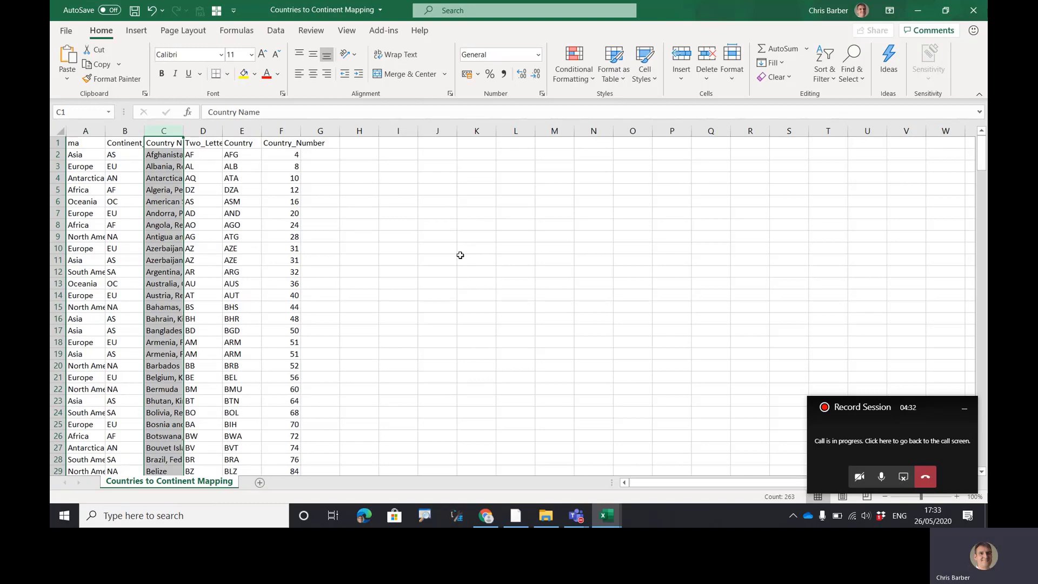
# Step: Switch to the untitled report in Power BI Desktop
pyautogui.hotkey('alt', 'Tab')
pyautogui.hotkey('alt', 'Tab')
pyautogui.hotkey('alt', 'Tab')
pyautogui.hotkey('alt', 'Tab')
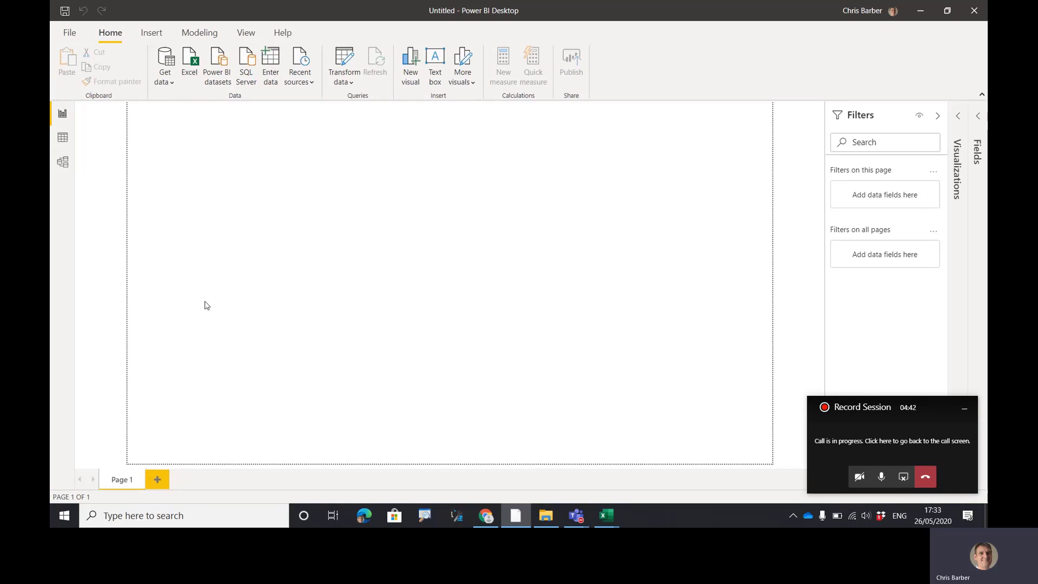
# Step: Open the program options from the application's options and settings
pyautogui.click(70, 33)
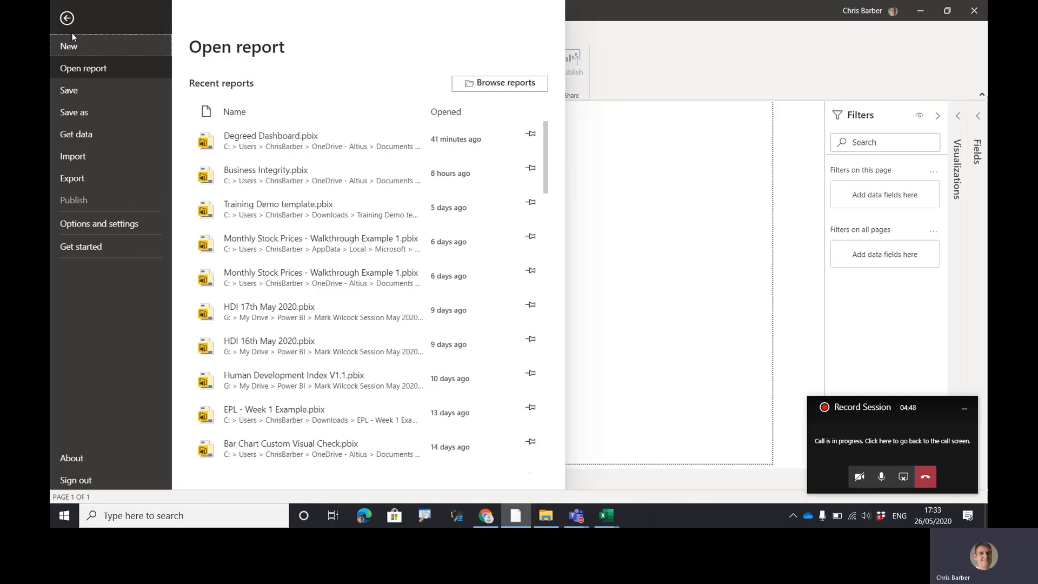
pyautogui.click(74, 39)
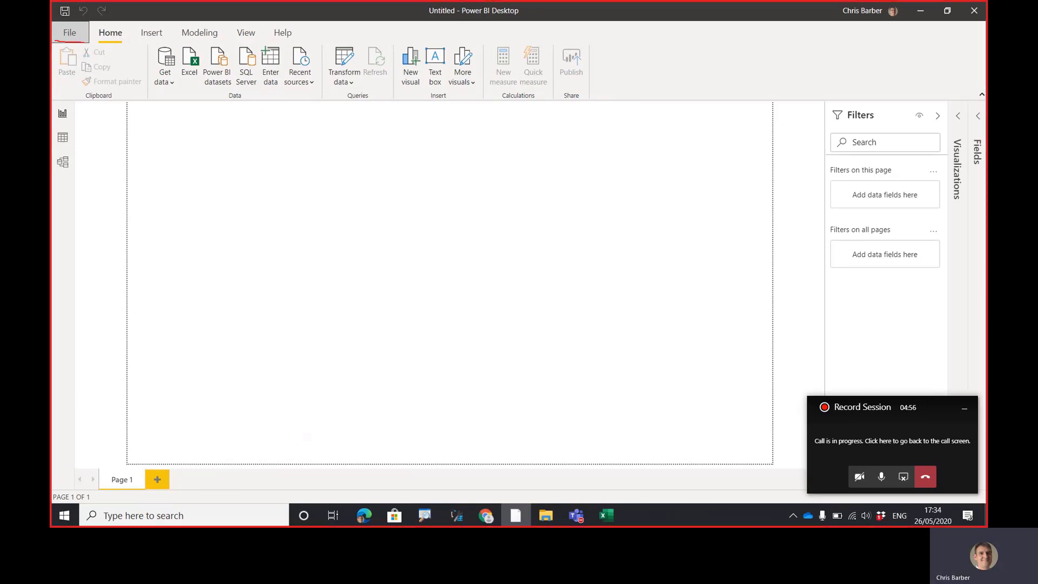
pyautogui.click(70, 34)
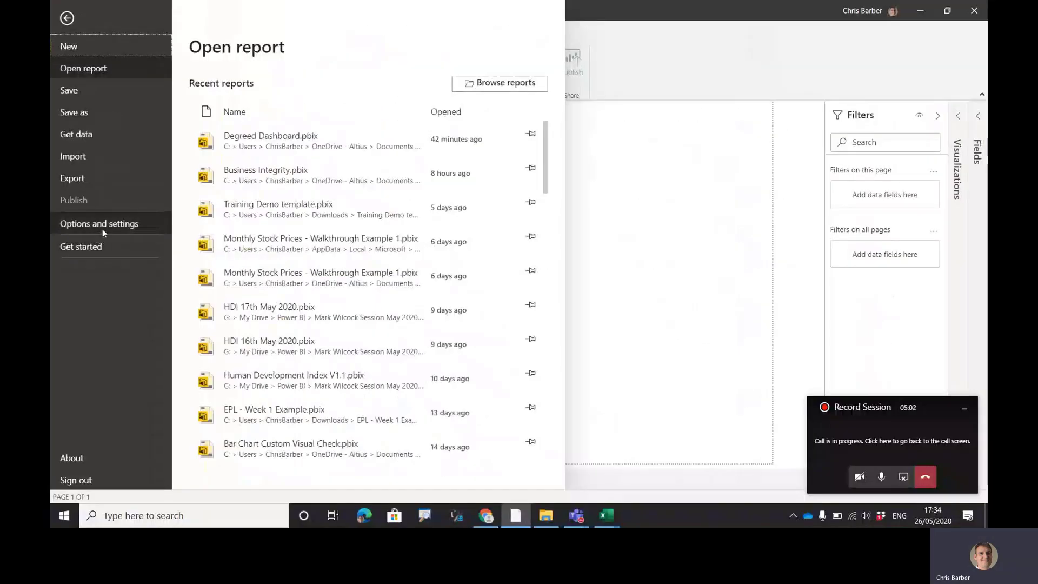
pyautogui.click(156, 220)
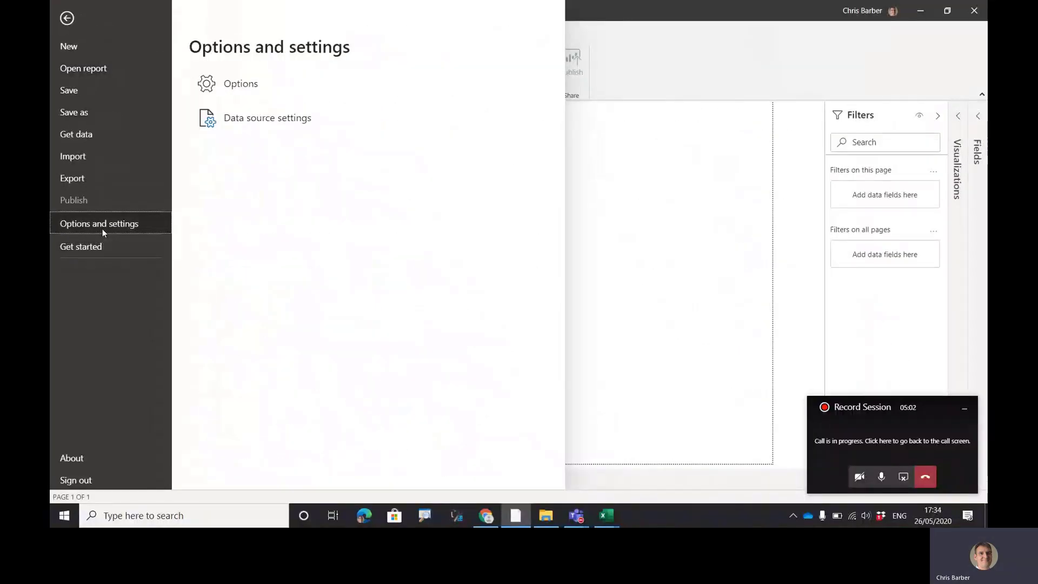
pyautogui.hotkey('ctrl', '2')
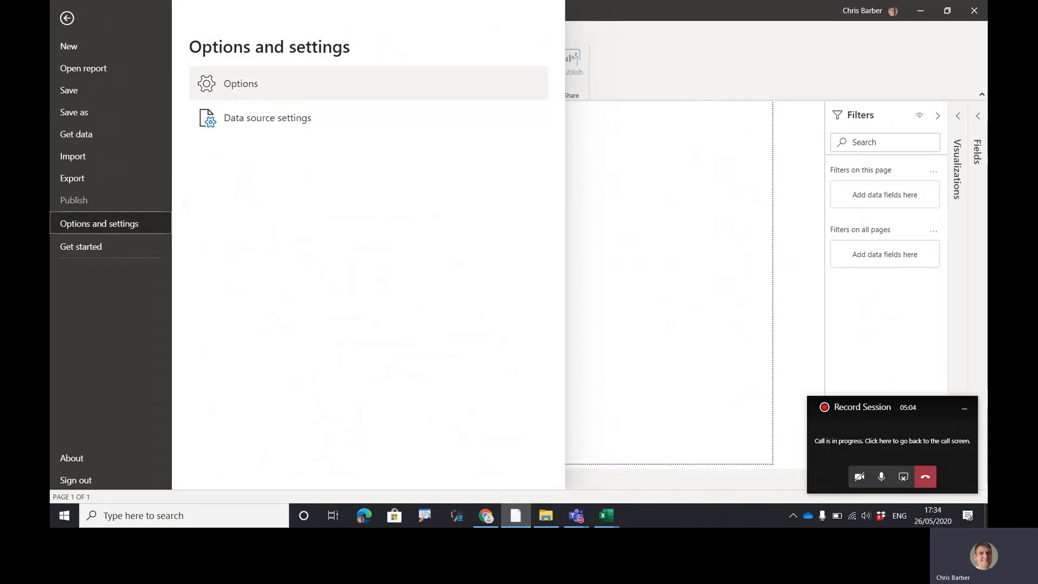
pyautogui.moveTo(147, 231); pyautogui.dragTo(71, 228)
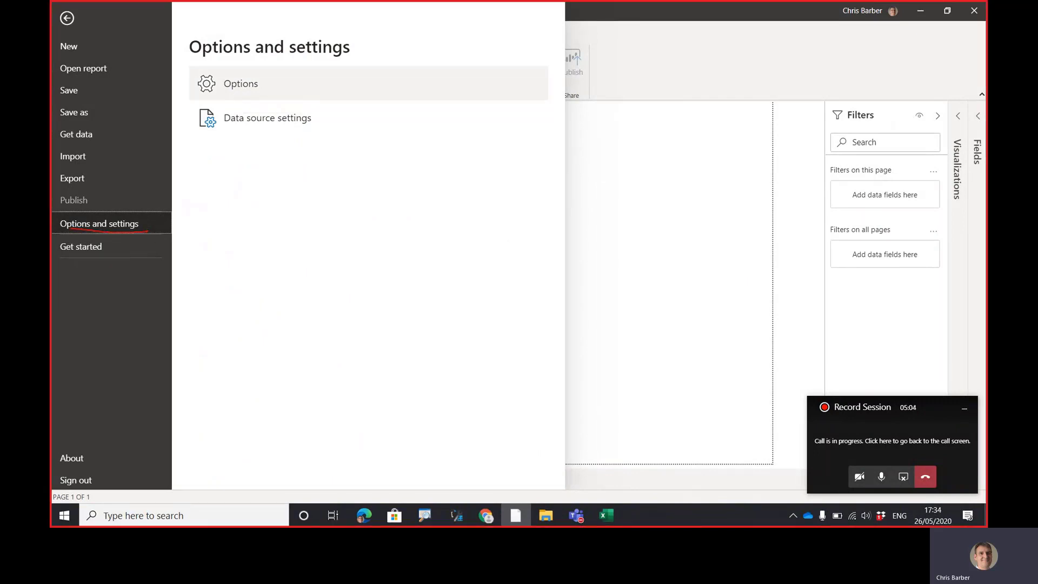
pyautogui.moveTo(198, 94); pyautogui.dragTo(261, 90)
pyautogui.press('Escape')
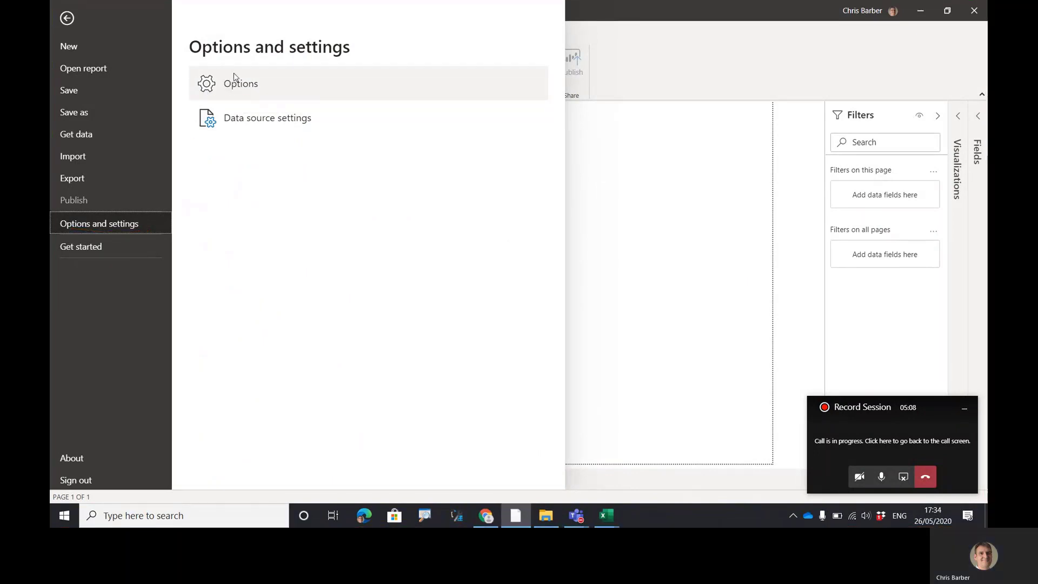
pyautogui.press('Escape')
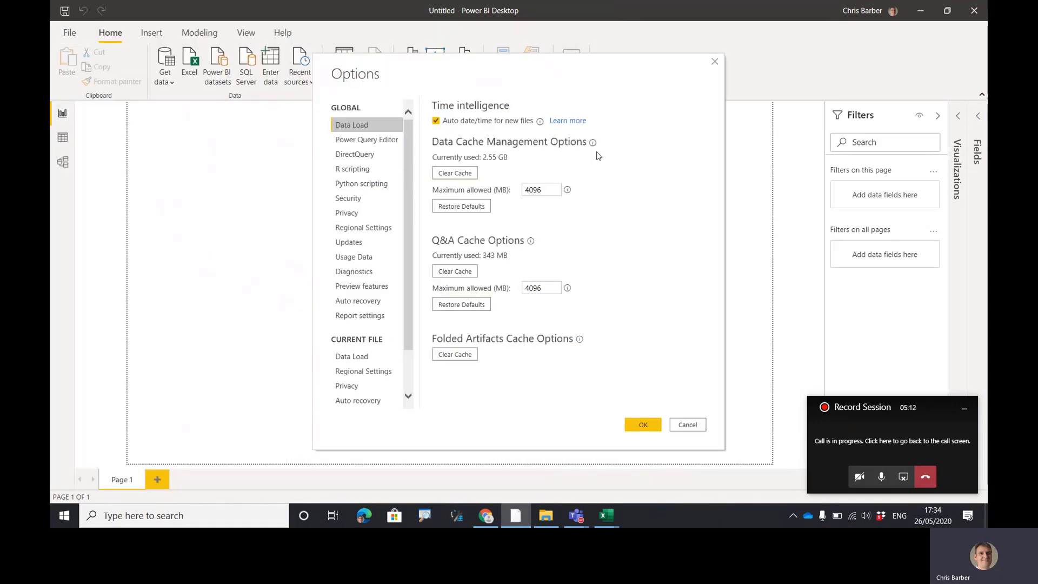
# Step: Check that the Shape map visual preview feature is enabled, and accept the options
pyautogui.click(364, 288)
pyautogui.hotkey('ctrl', '2')
pyautogui.moveTo(328, 292); pyautogui.dragTo(387, 292)
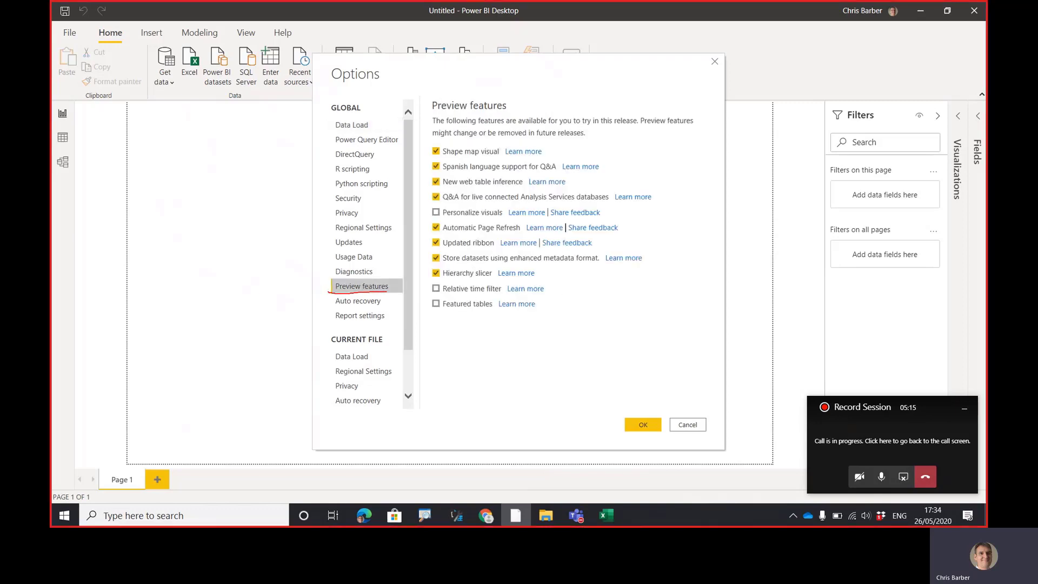
pyautogui.moveTo(550, 141)
pyautogui.mouseDown()
pyautogui.moveTo(423, 145)
pyautogui.moveTo(423, 158)
pyautogui.moveTo(546, 159)
pyautogui.moveTo(548, 141)
pyautogui.mouseUp()
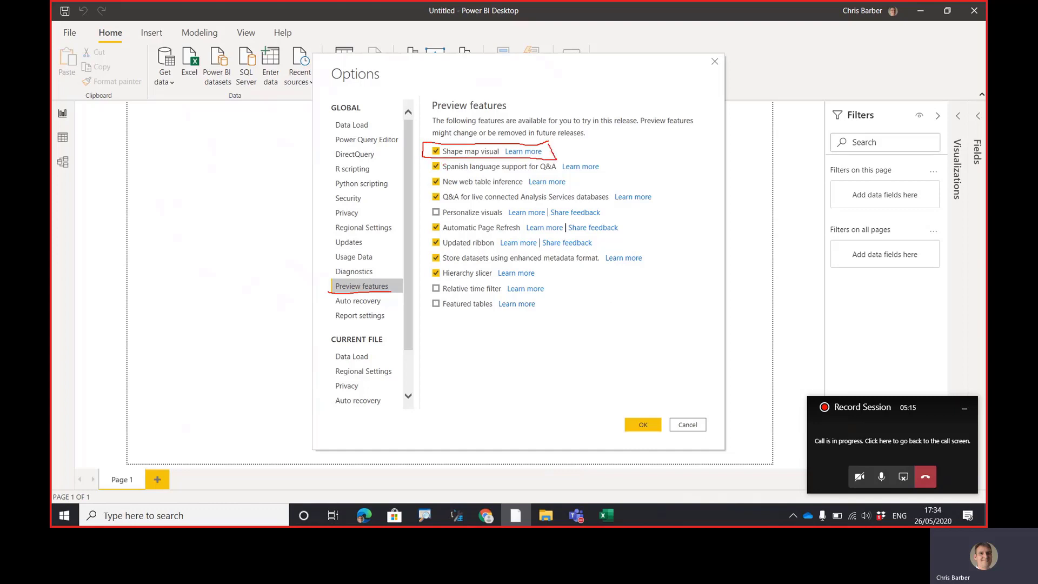
pyautogui.press('Escape')
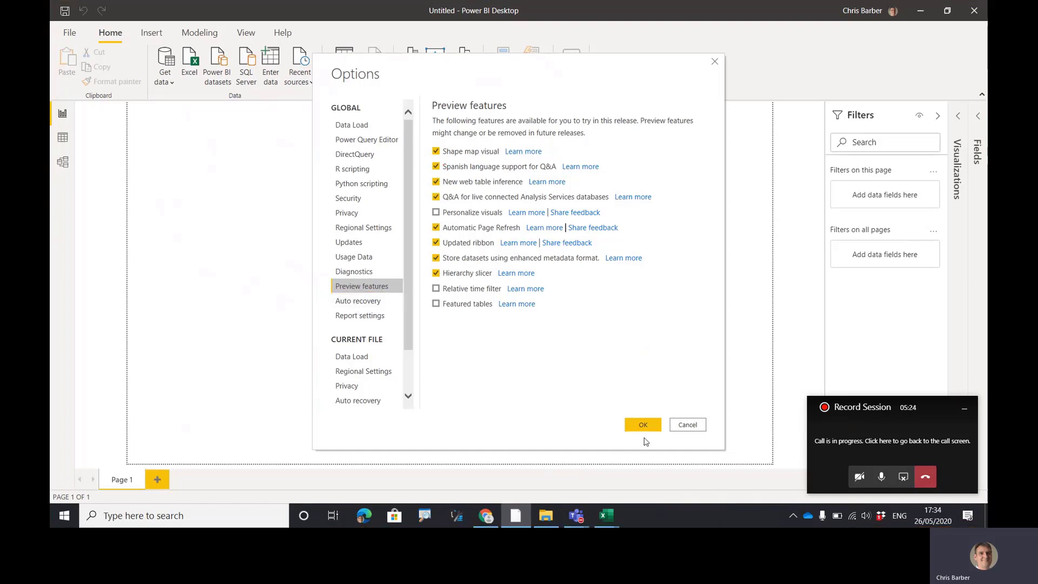
pyautogui.click(650, 424)
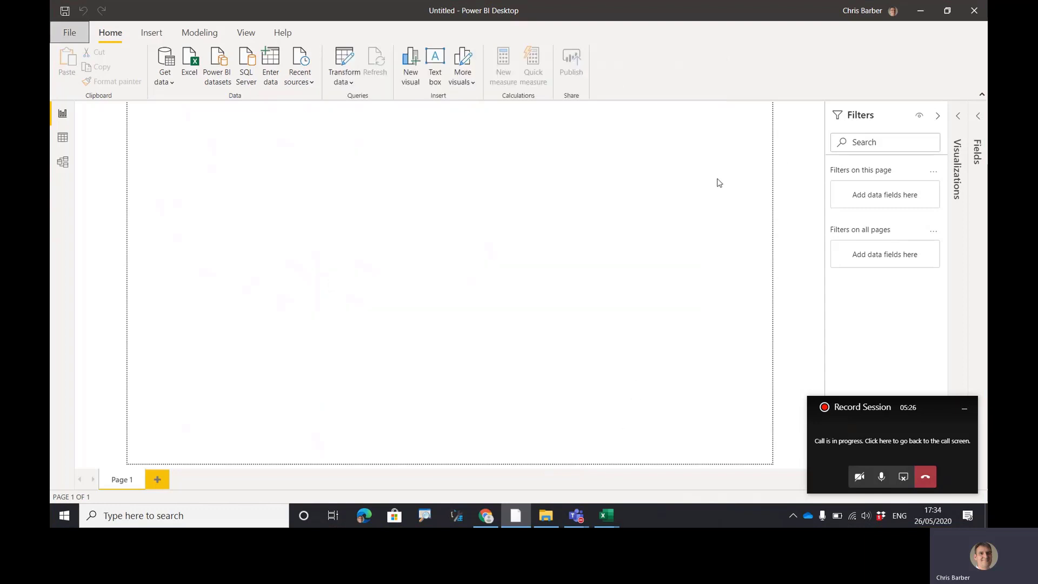
# Step: Expand the Visualizations and Fields panes and minimise the floating call window
pyautogui.click(958, 120)
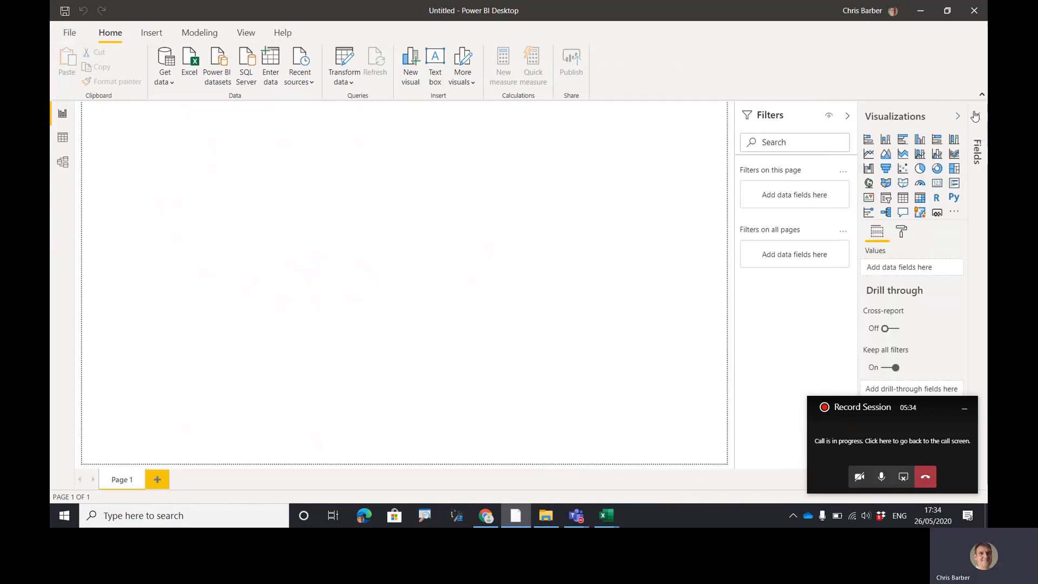
pyautogui.click(976, 117)
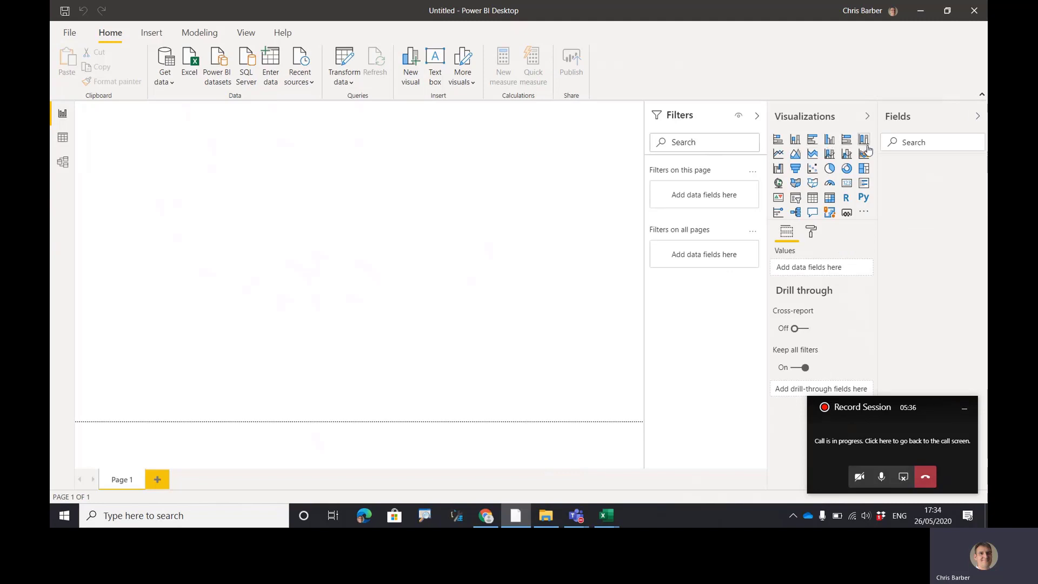
pyautogui.moveTo(768, 126)
pyautogui.mouseDown()
pyautogui.moveTo(859, 119)
pyautogui.moveTo(868, 73)
pyautogui.moveTo(853, 93)
pyautogui.mouseUp()
pyautogui.press('Escape')
pyautogui.click(962, 413)
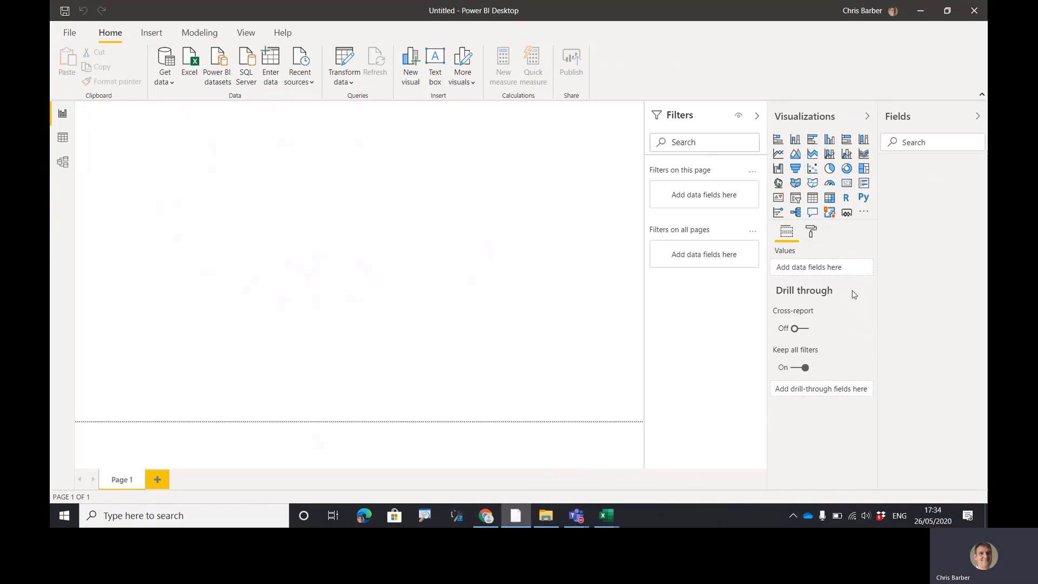
# Step: Add the Human Development Index Background image as the background of the report page
pyautogui.click(811, 233)
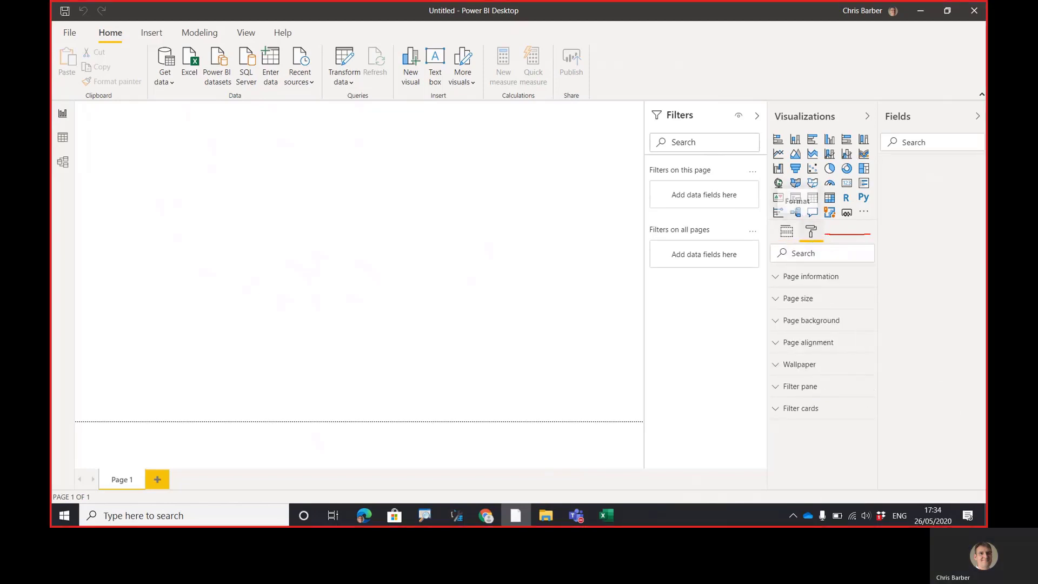
pyautogui.moveTo(826, 234); pyautogui.dragTo(842, 240)
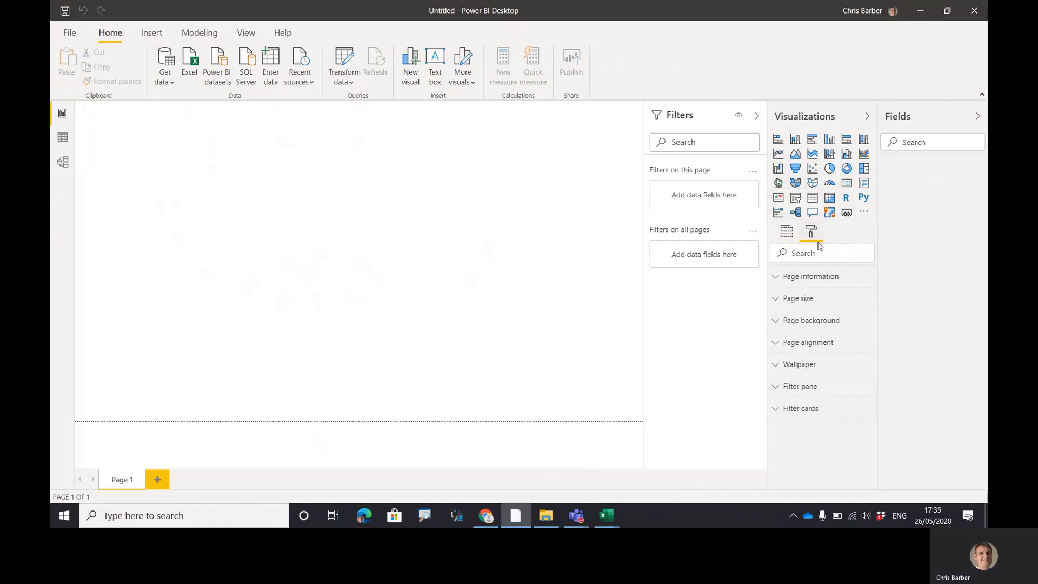
pyautogui.click(819, 320)
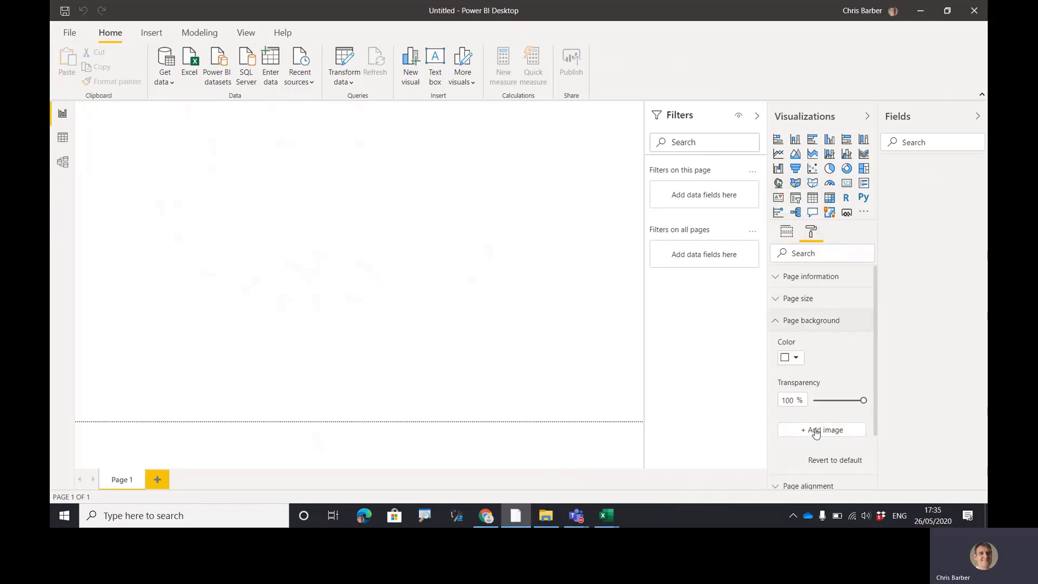
pyautogui.hotkey('ctrl', '2')
pyautogui.moveTo(783, 328); pyautogui.dragTo(872, 325)
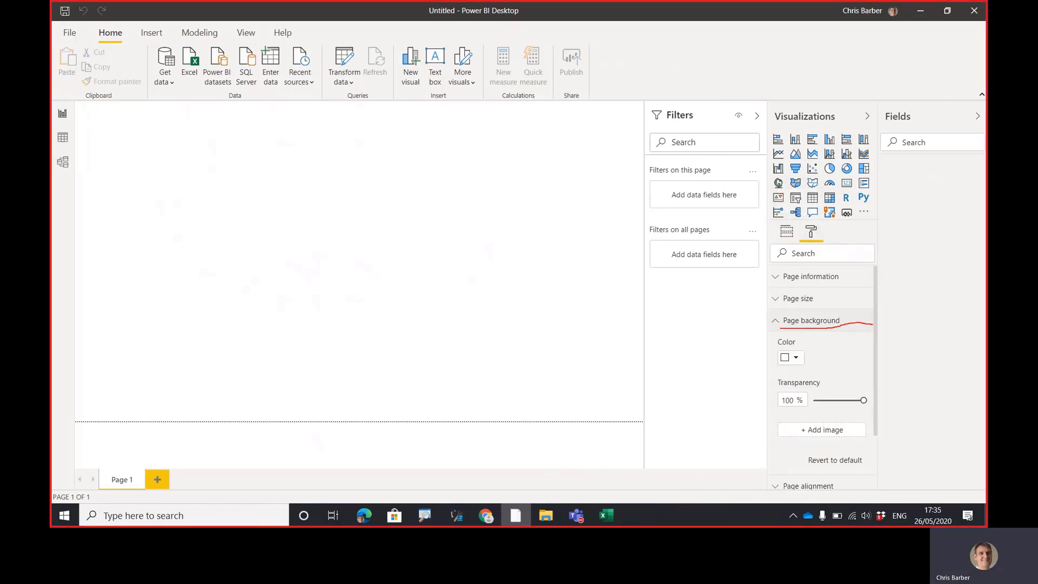
pyautogui.moveTo(856, 437)
pyautogui.mouseDown()
pyautogui.moveTo(805, 438)
pyautogui.moveTo(894, 428)
pyautogui.mouseUp()
pyautogui.click(819, 432)
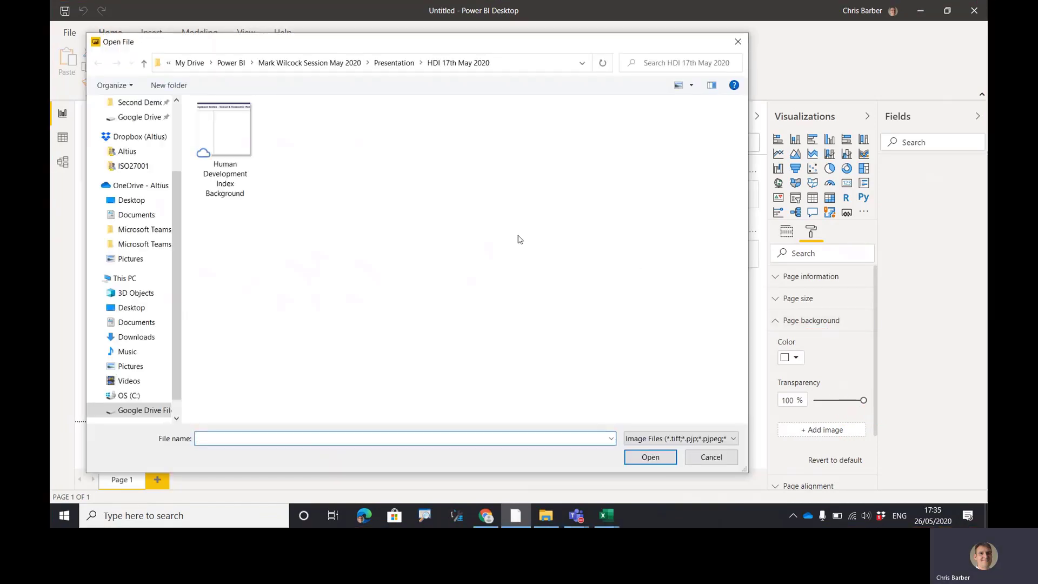
pyautogui.doubleClick(230, 138)
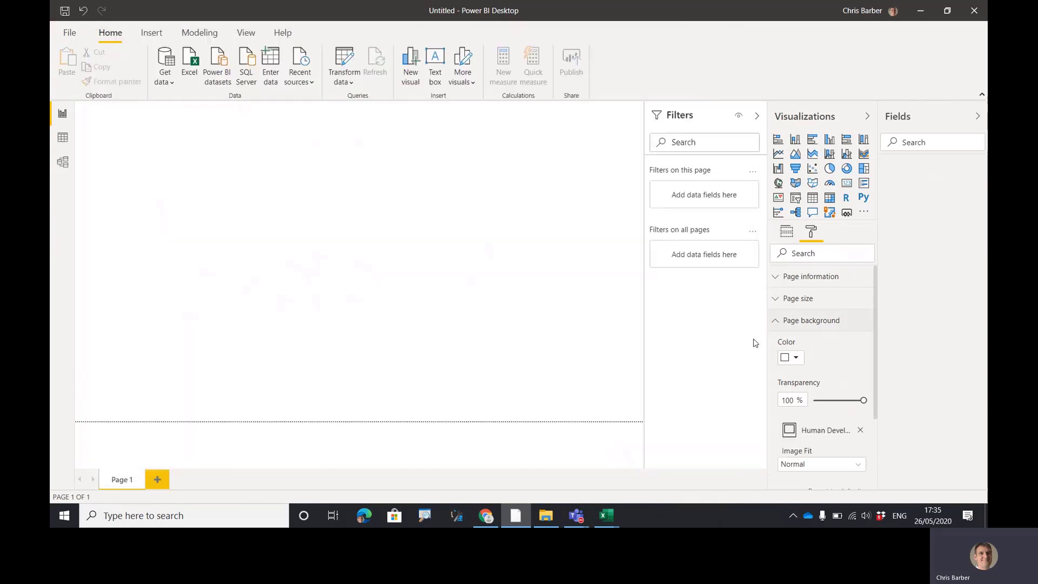
# Step: Set the page background's transparency to 0% and its image fit to Fit
pyautogui.moveTo(863, 400); pyautogui.dragTo(793, 403)
pyautogui.hotkey('ctrl', '2')
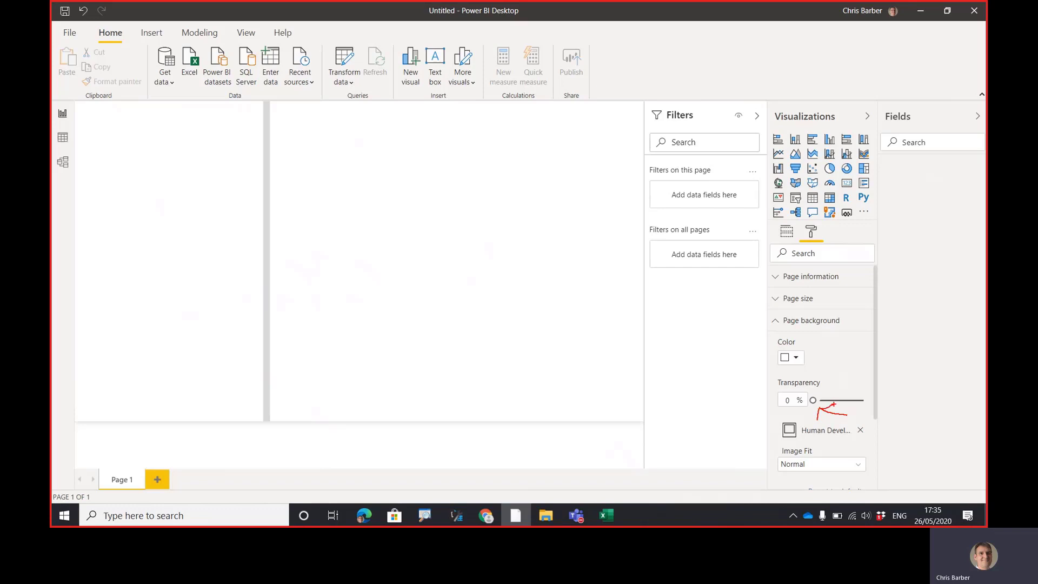
pyautogui.press('Escape')
pyautogui.click(805, 466)
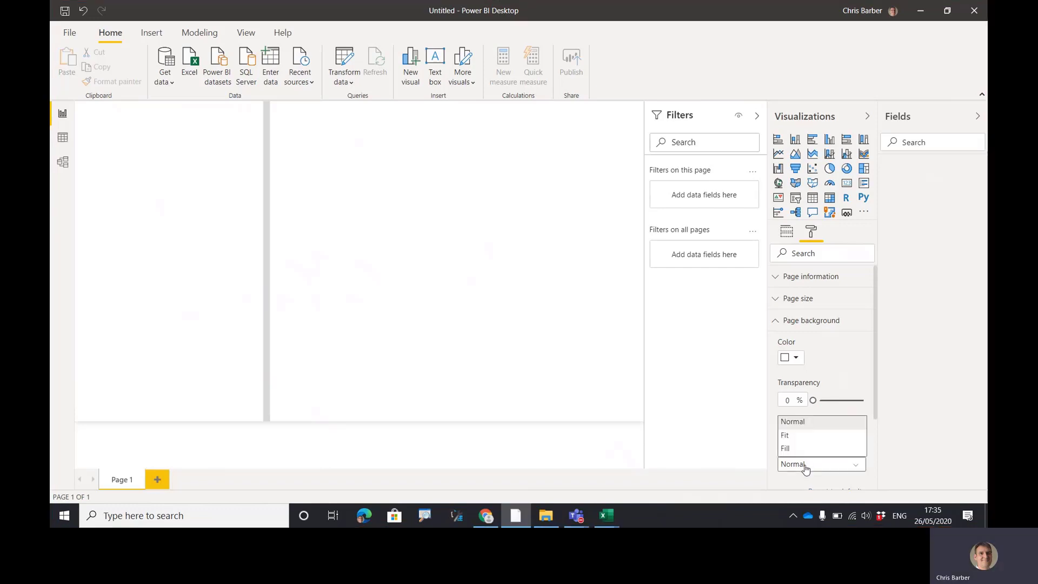
pyautogui.click(798, 439)
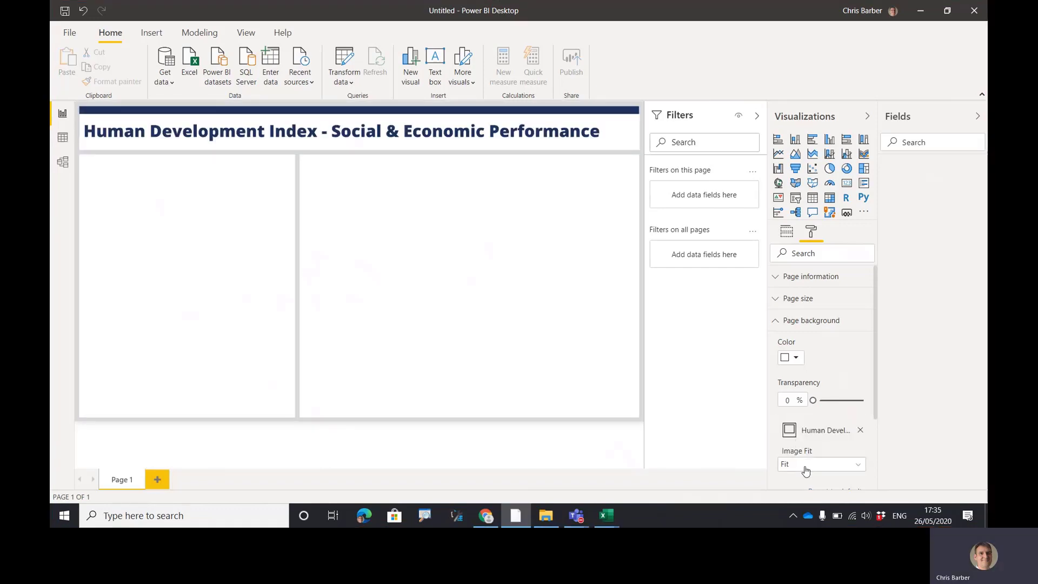
pyautogui.hotkey('ctrl', '2')
pyautogui.moveTo(808, 464); pyautogui.dragTo(804, 455)
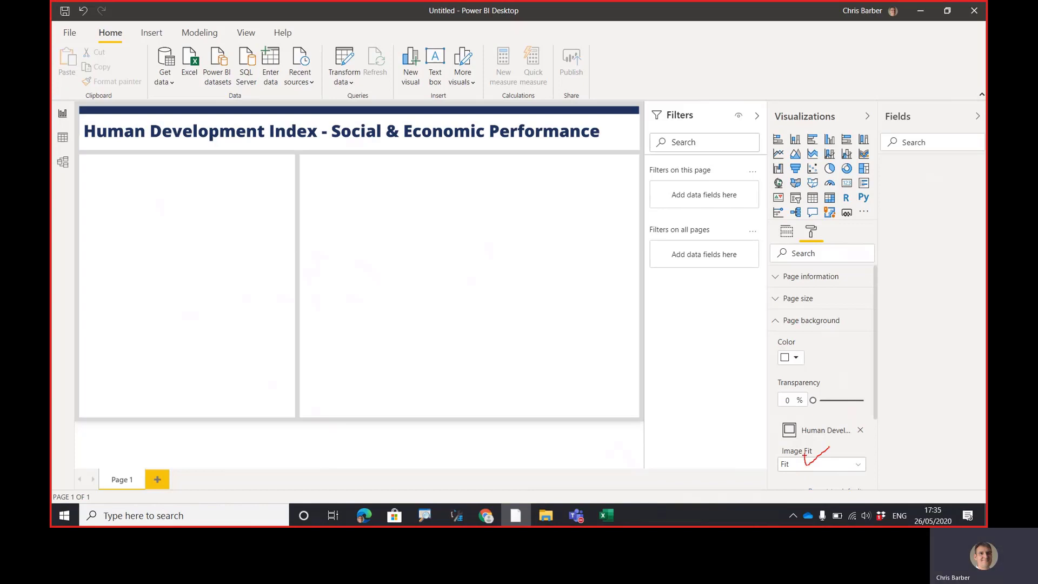
pyautogui.press('Escape')
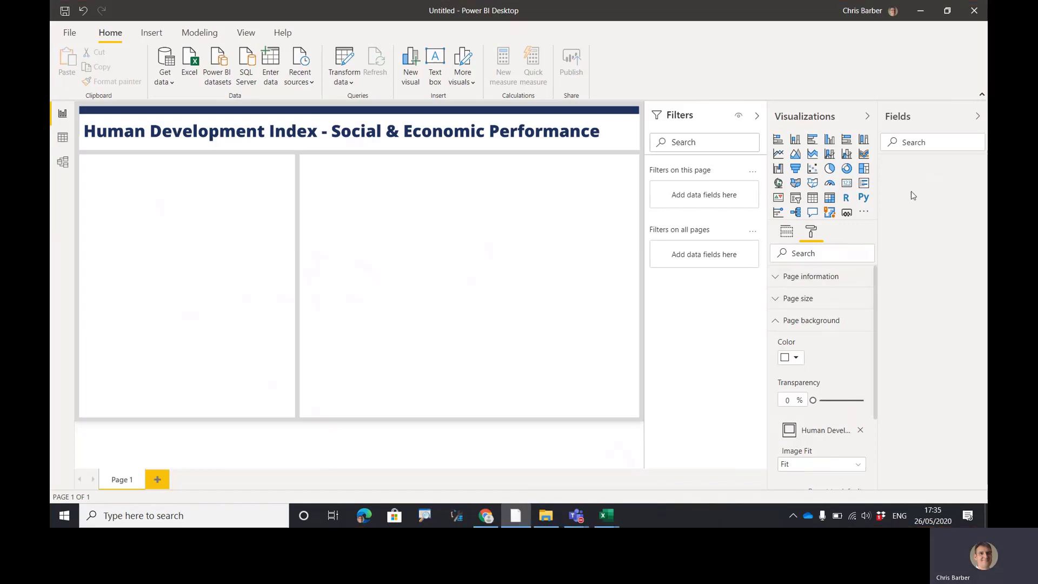
# Step: Collapse the Fields, Visualizations and Filters panes to enlarge the report canvas
pyautogui.click(977, 116)
pyautogui.click(960, 116)
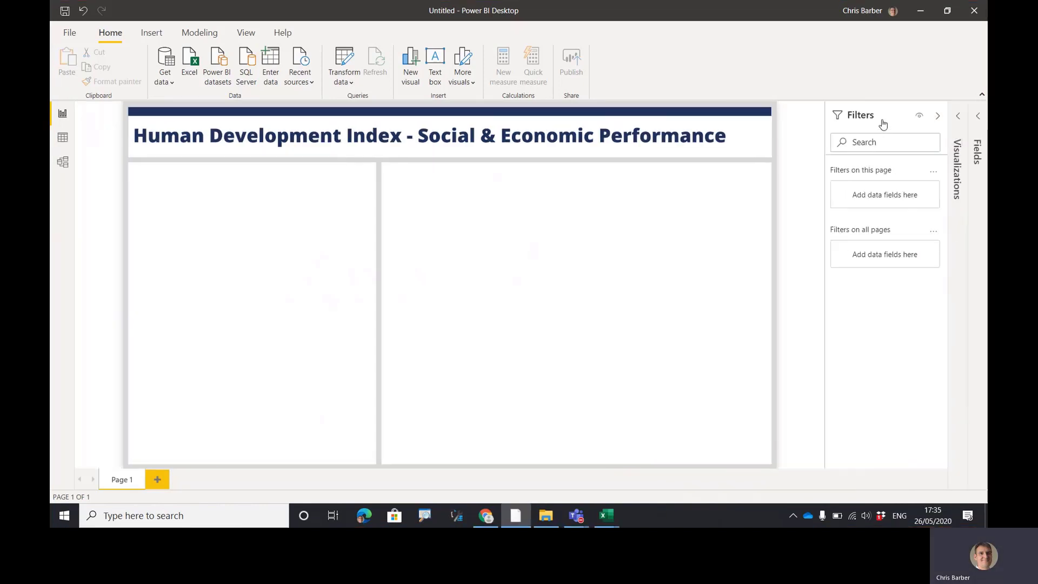
pyautogui.click(937, 116)
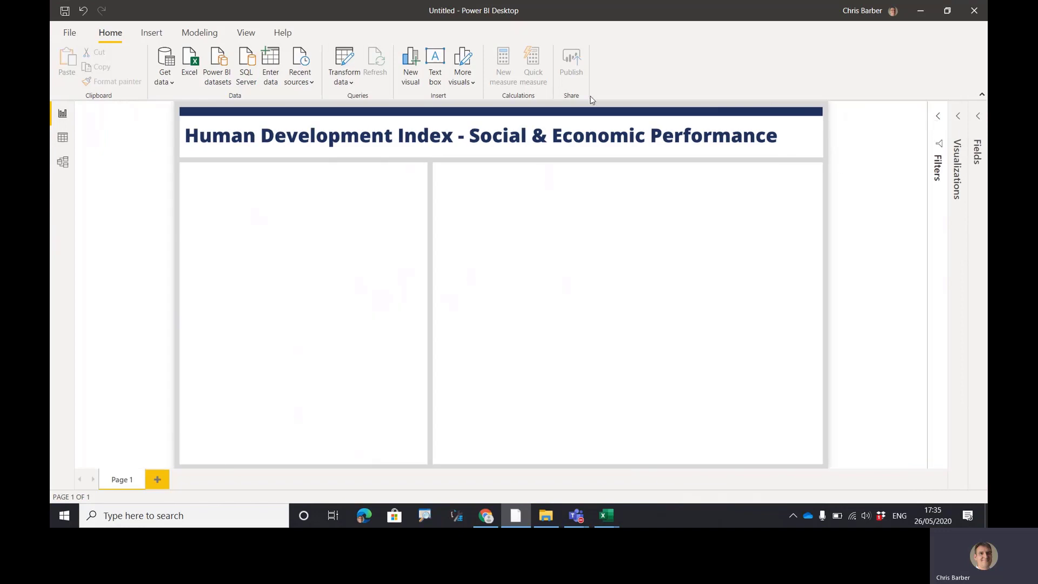
# Step: Switch to the Canva background design in Chrome, review its download options with PNG as the file type, and return to Power BI Desktop
pyautogui.click(488, 518)
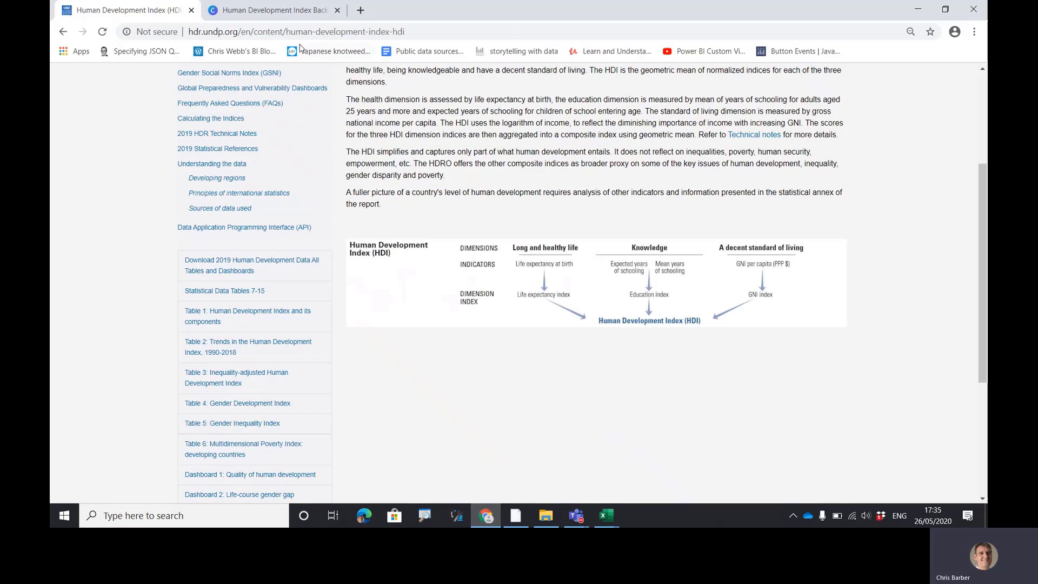
pyautogui.click(272, 14)
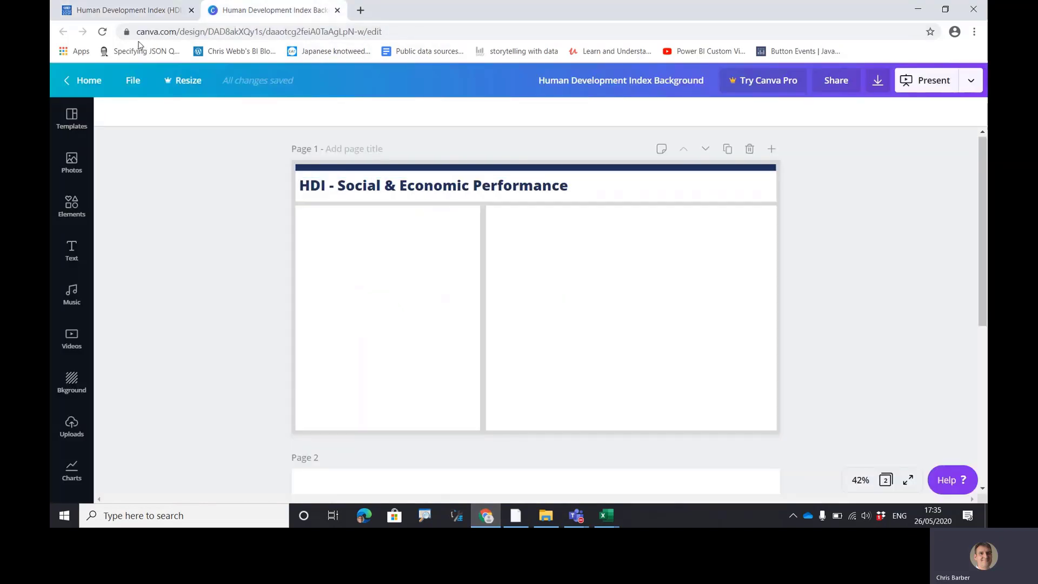
pyautogui.hotkey('ctrl', '2')
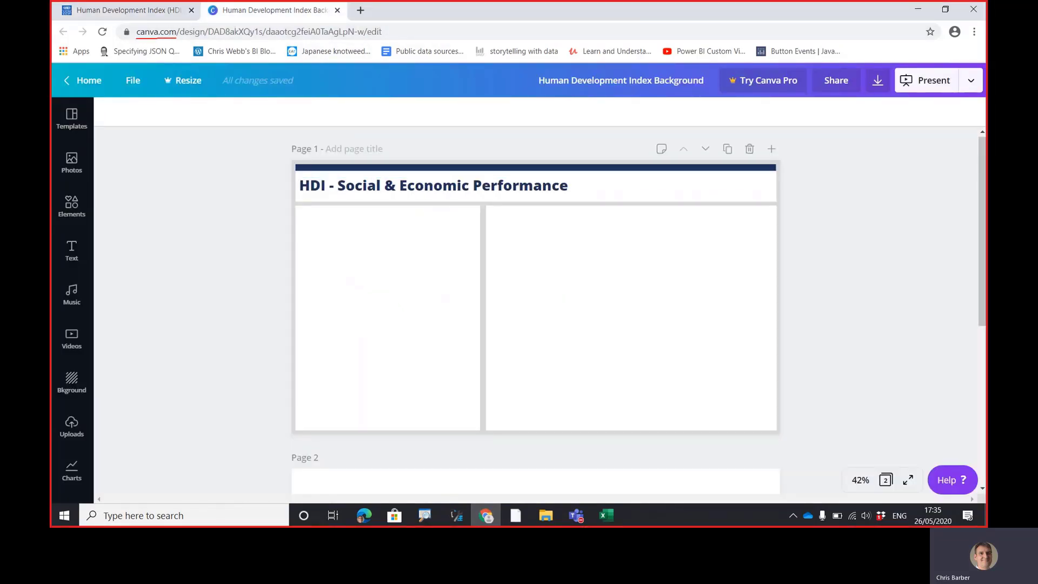
pyautogui.press('Escape')
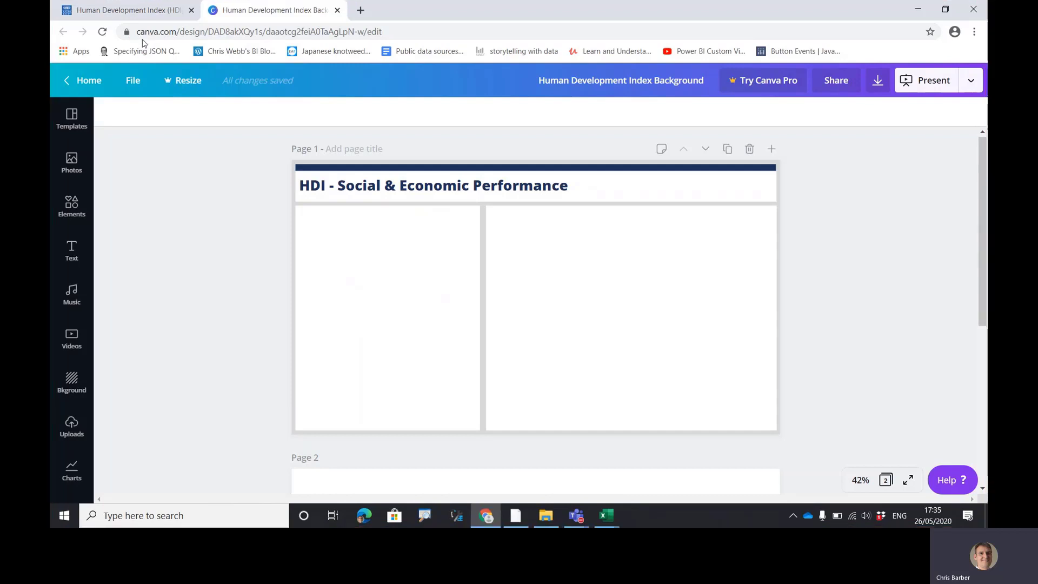
pyautogui.click(878, 80)
pyautogui.click(853, 158)
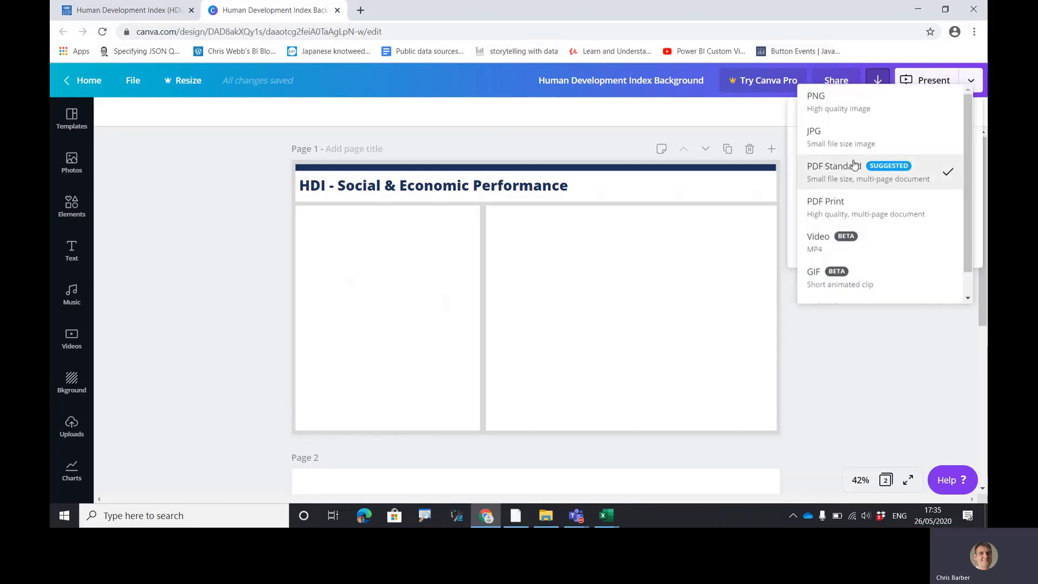
pyautogui.click(853, 103)
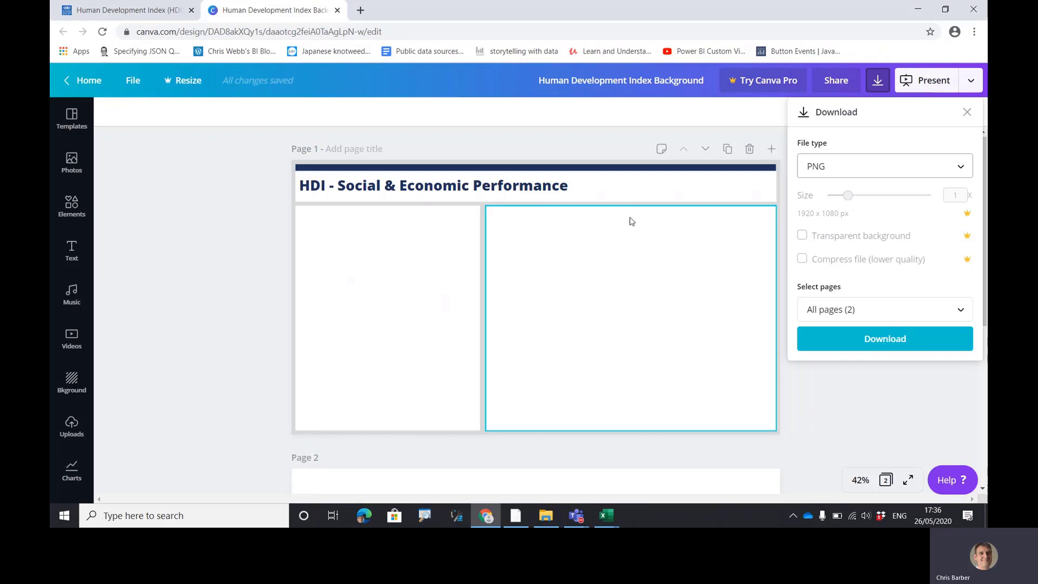
pyautogui.hotkey('alt', 'Tab')
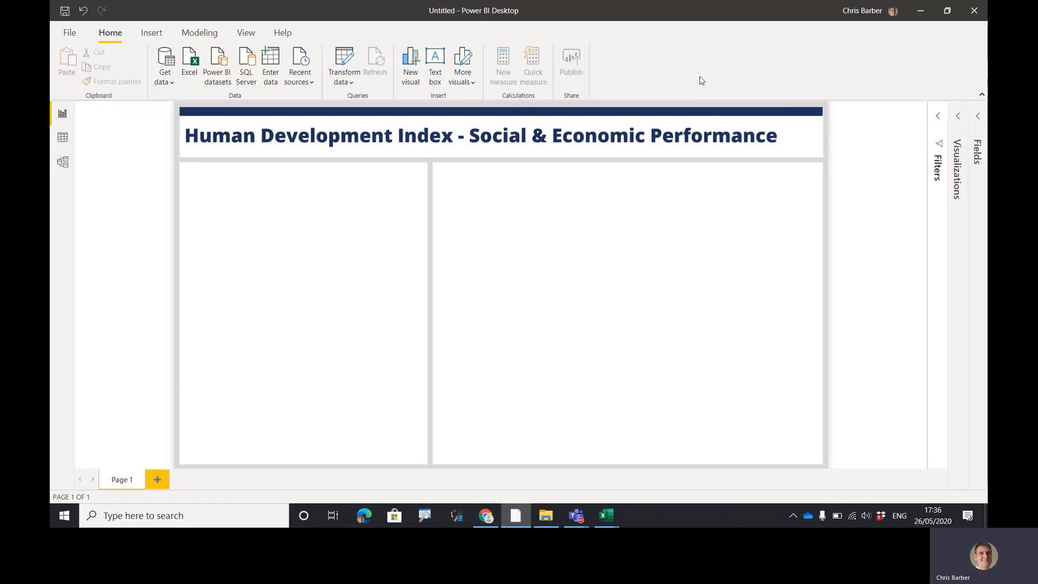
# Step: Start importing data from a Text/CSV source
pyautogui.click(166, 82)
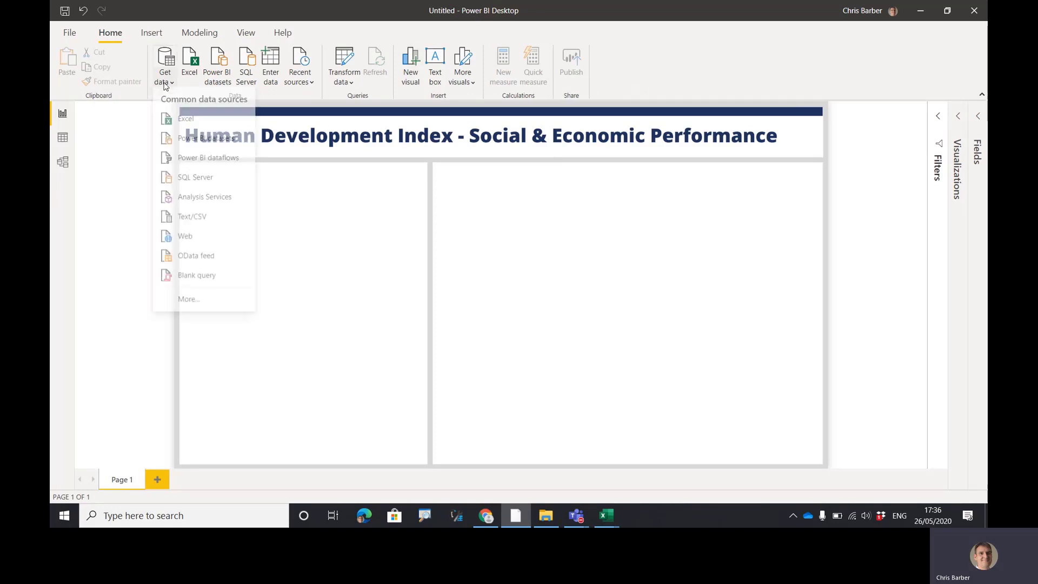
pyautogui.moveTo(173, 82); pyautogui.dragTo(250, 76)
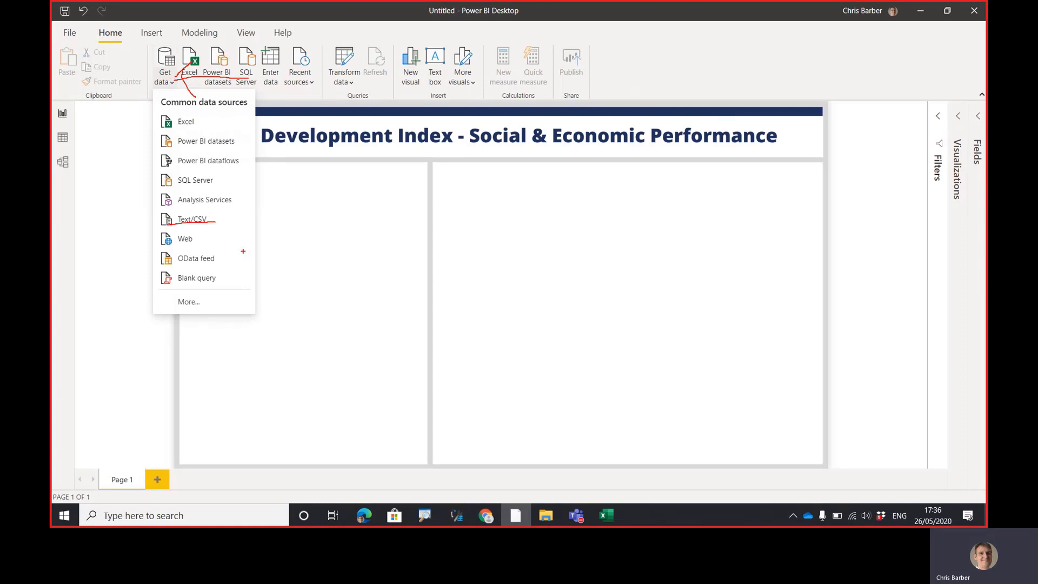
pyautogui.click(192, 219)
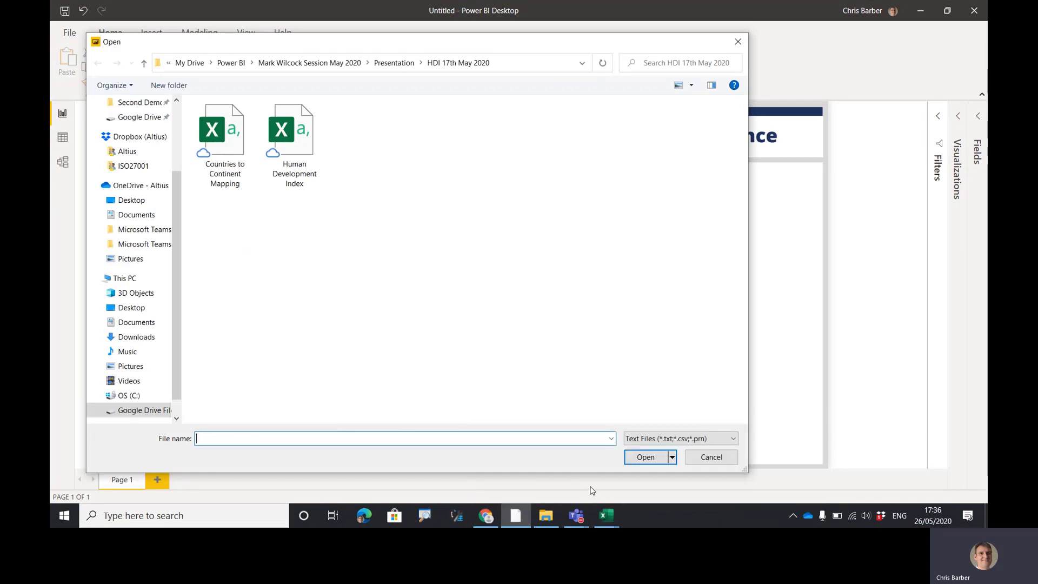
# Step: Close the Countries to Continent Mapping and Human Development Index workbooks that are open in Excel
pyautogui.click(601, 517)
pyautogui.moveTo(601, 517)
pyautogui.click(599, 428)
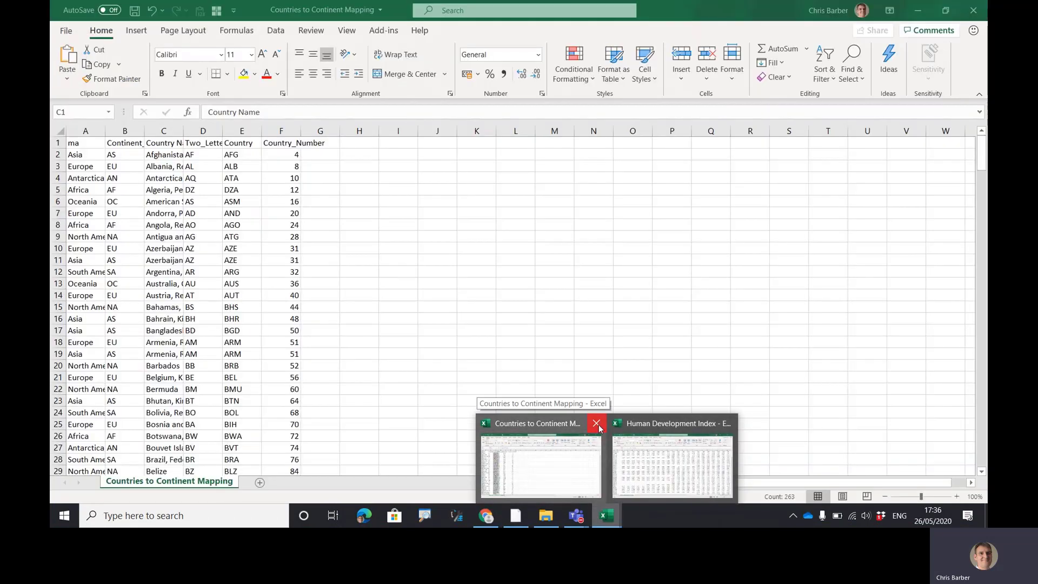
pyautogui.click(531, 276)
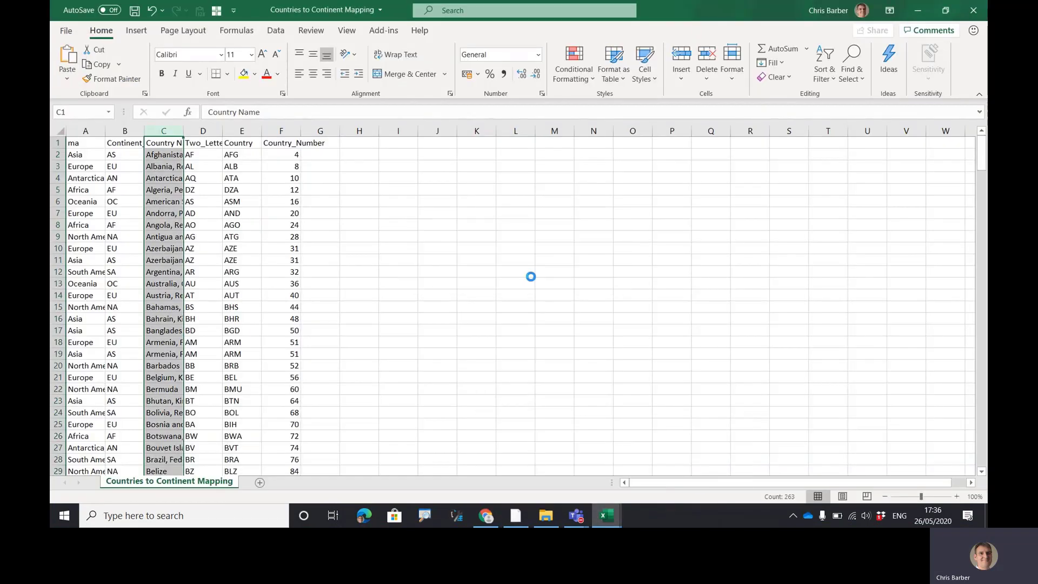
pyautogui.click(607, 516)
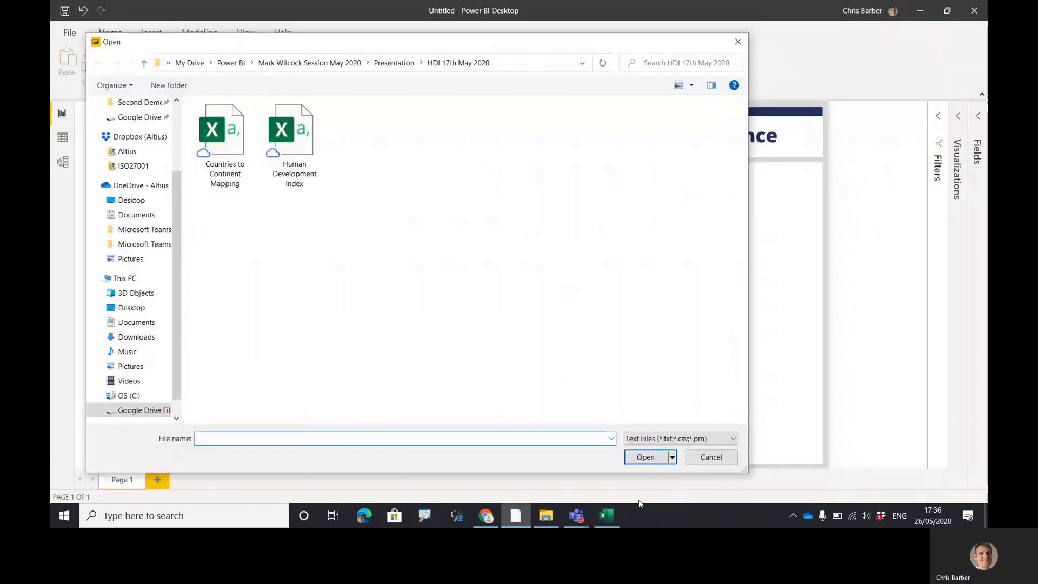
pyautogui.click(614, 518)
pyautogui.hotkey('alt', 'F4')
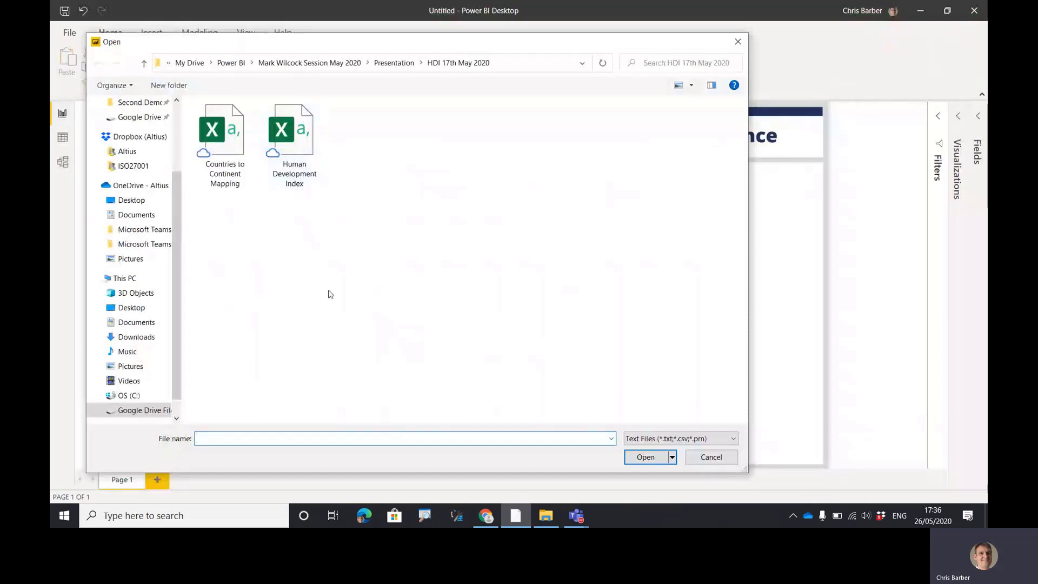
# Step: Choose the Human Development Index CSV file and open its data for transformation in Power Query Editor
pyautogui.click(296, 153)
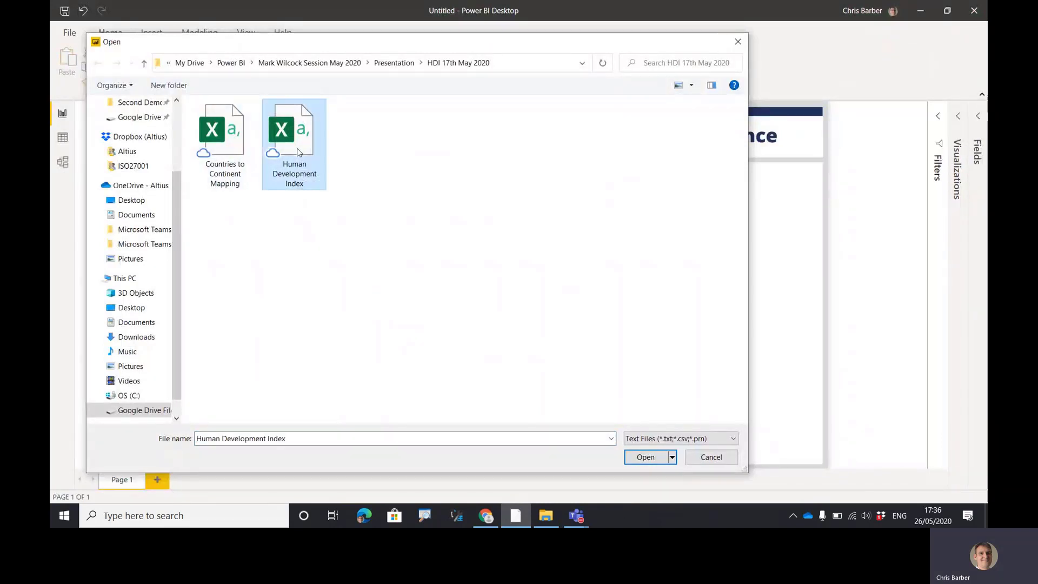
pyautogui.doubleClick(298, 152)
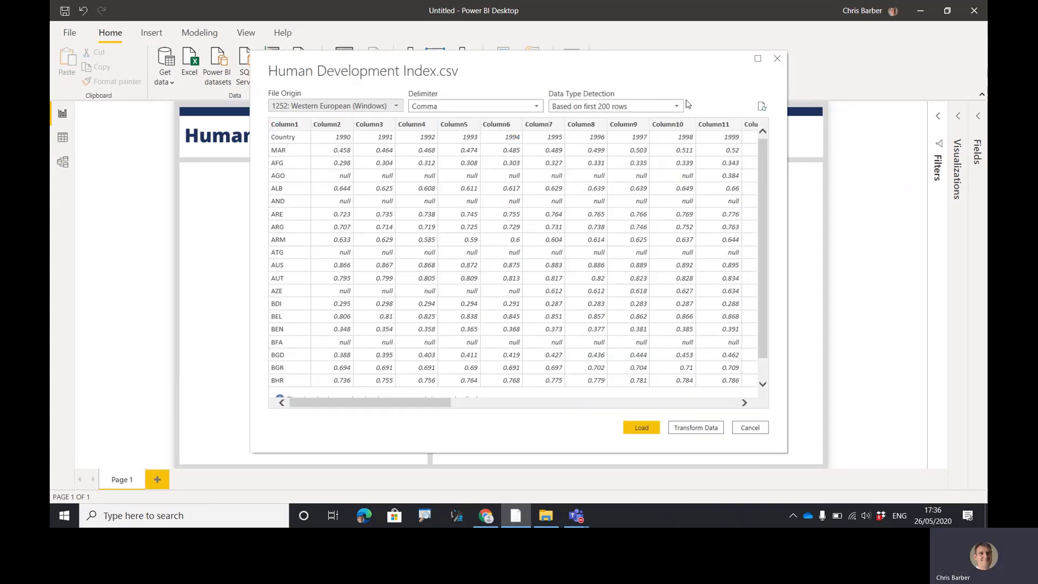
pyautogui.hotkey('ctrl', '2')
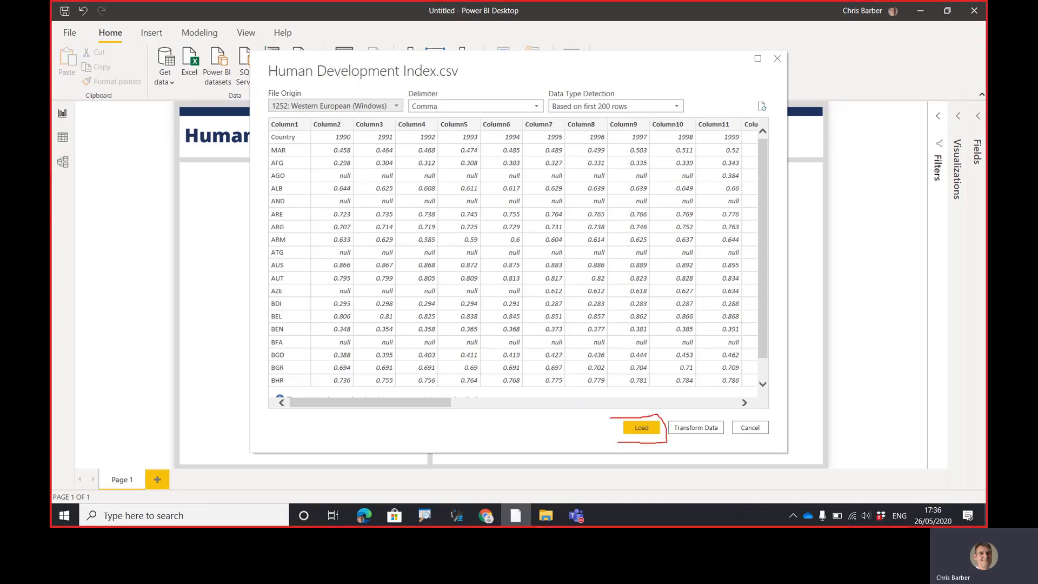
pyautogui.moveTo(699, 437)
pyautogui.mouseDown()
pyautogui.moveTo(708, 467)
pyautogui.moveTo(734, 443)
pyautogui.mouseUp()
pyautogui.press('Escape')
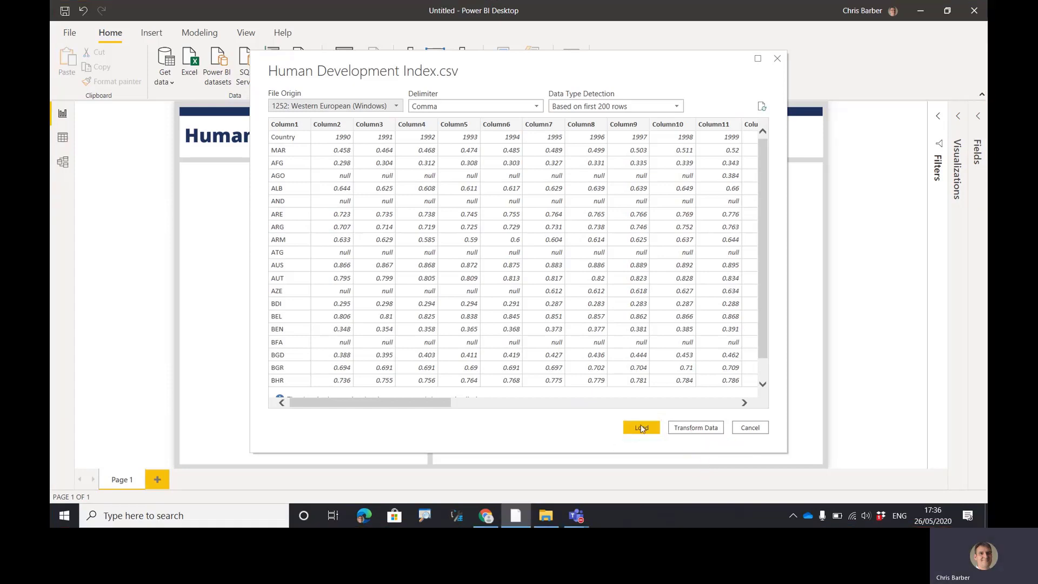
pyautogui.click(696, 428)
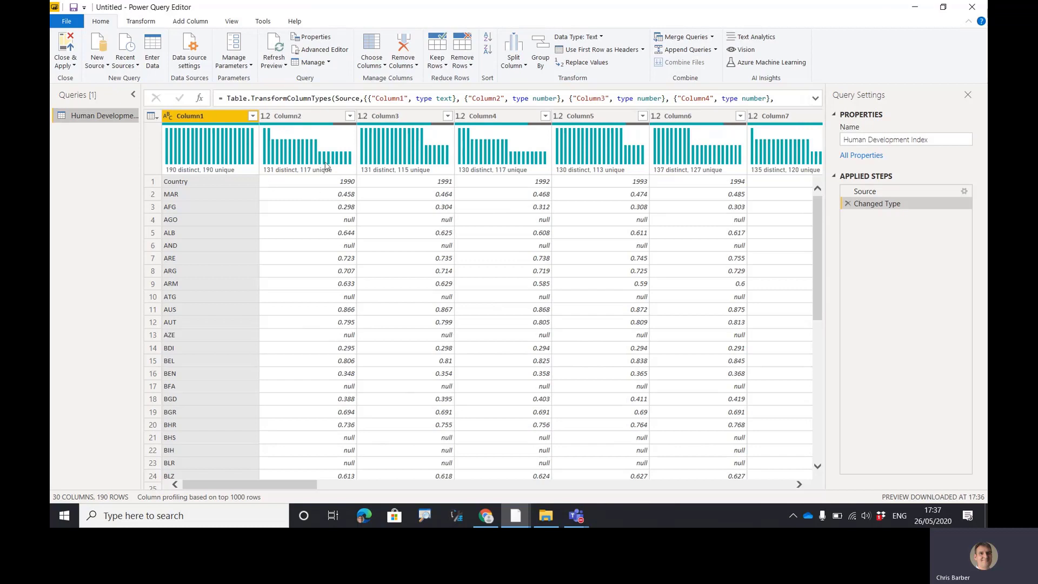
# Step: Widen the Queries pane and use the first row of the Human Development Index query as column headers
pyautogui.moveTo(140, 106); pyautogui.dragTo(179, 106)
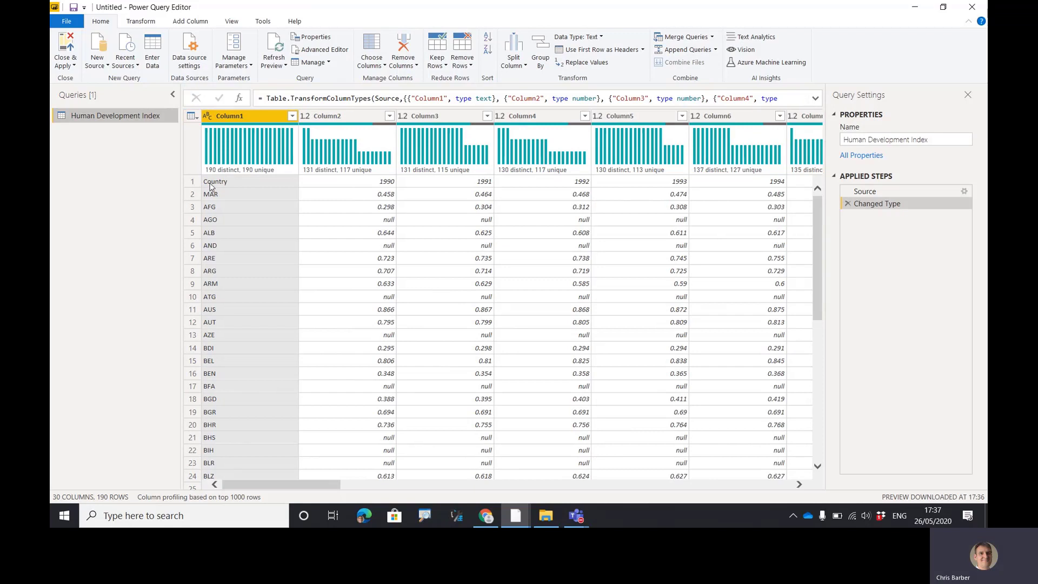
pyautogui.hotkey('ctrl', '2')
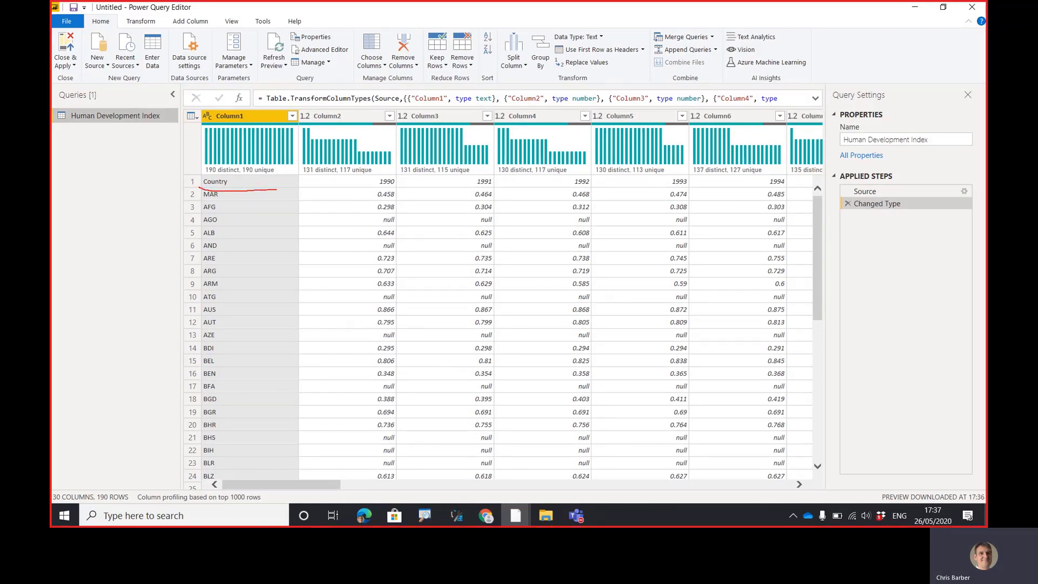
pyautogui.moveTo(276, 189); pyautogui.dragTo(765, 189)
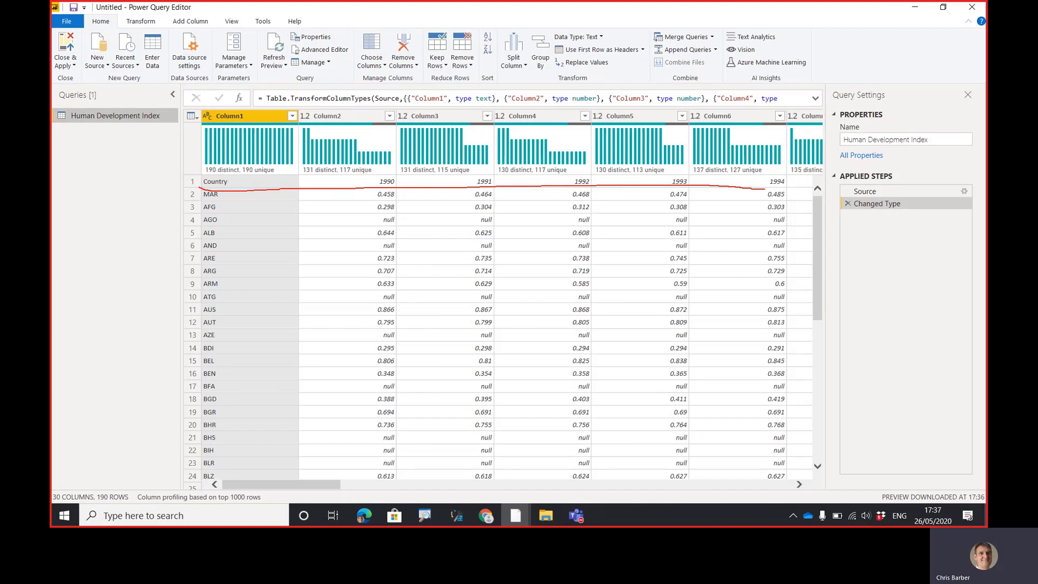
pyautogui.moveTo(205, 125); pyautogui.dragTo(743, 127)
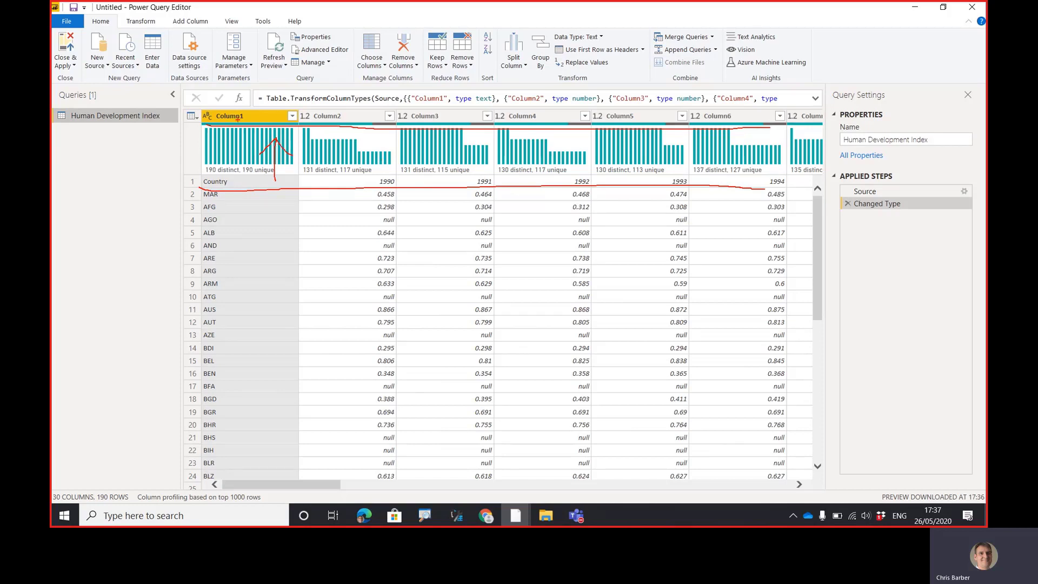
pyautogui.press('Escape')
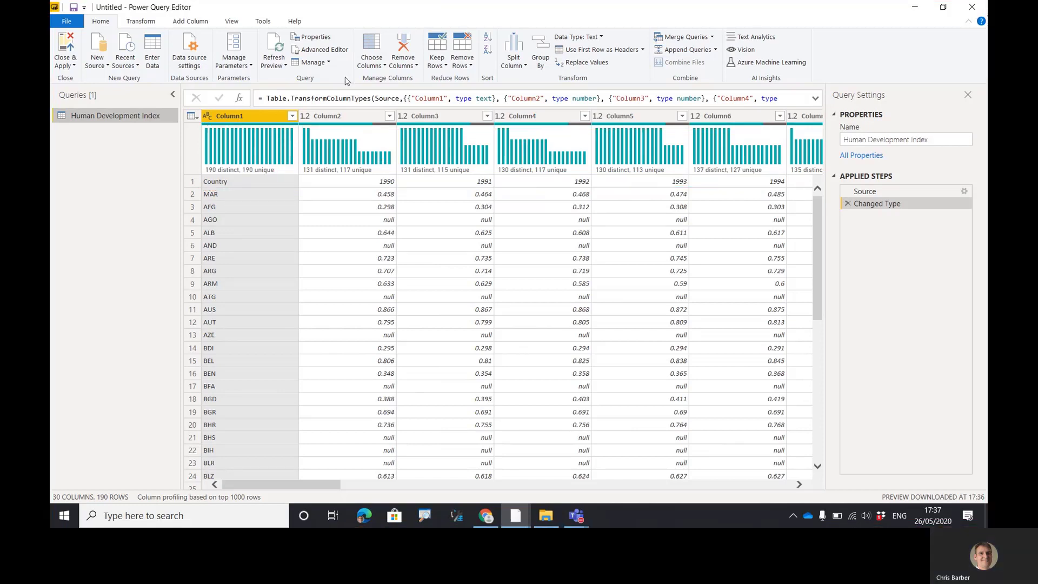
pyautogui.click(590, 49)
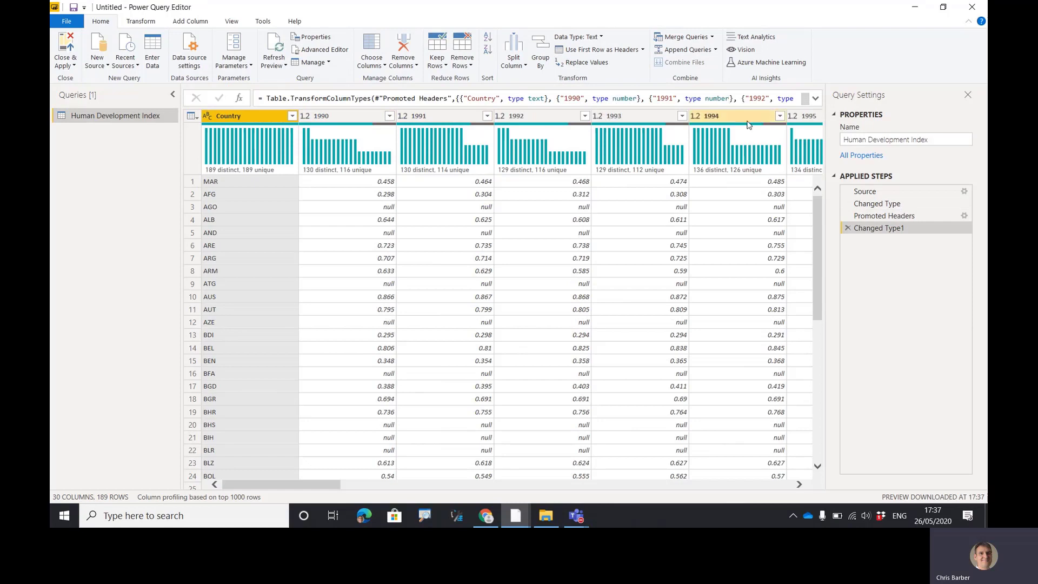
# Step: Examine the 1990 and 1991 year columns alongside the Country column
pyautogui.moveTo(289, 174)
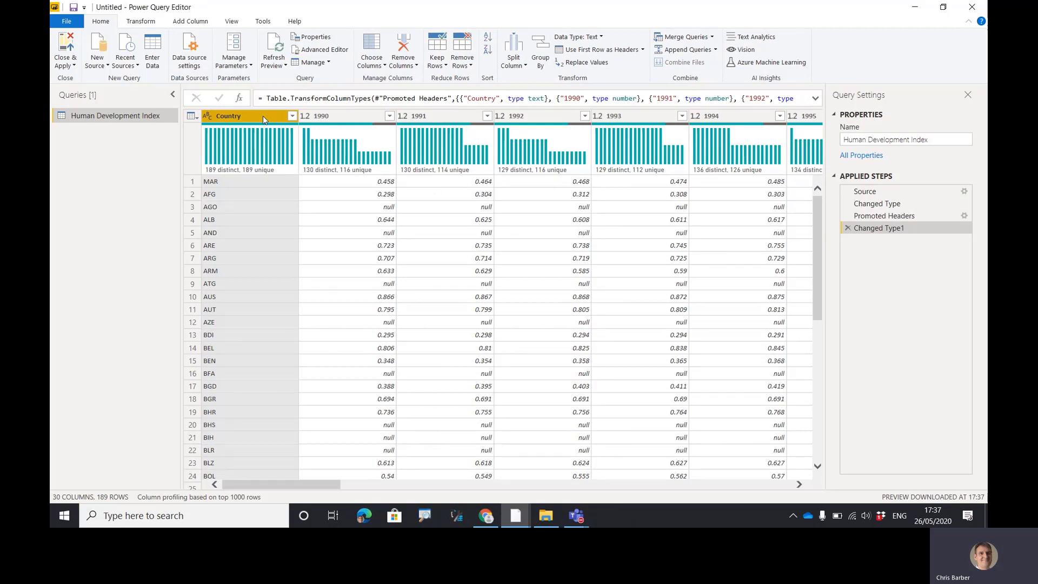
pyautogui.click(335, 116)
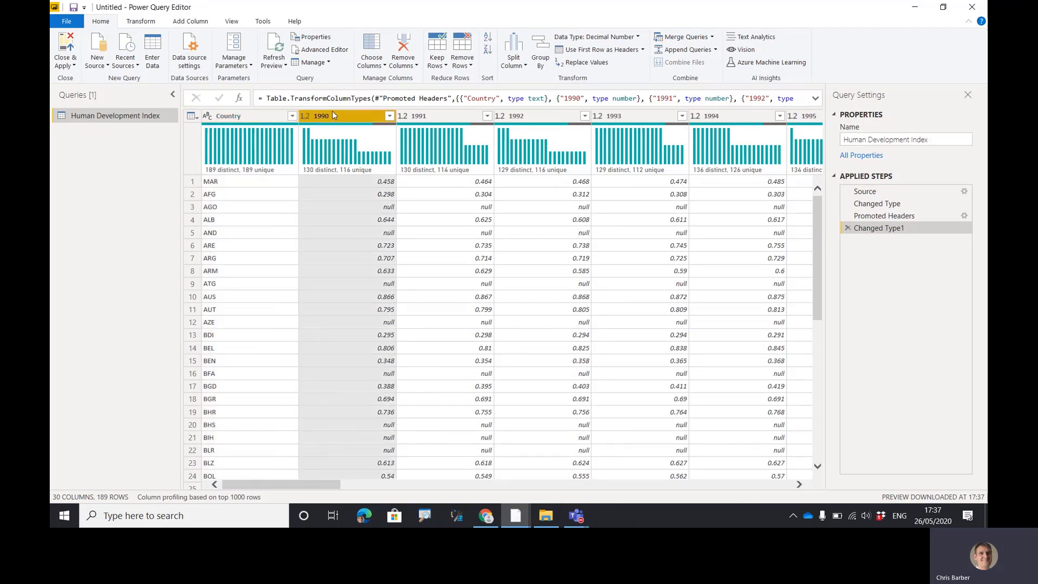
pyautogui.click(422, 116)
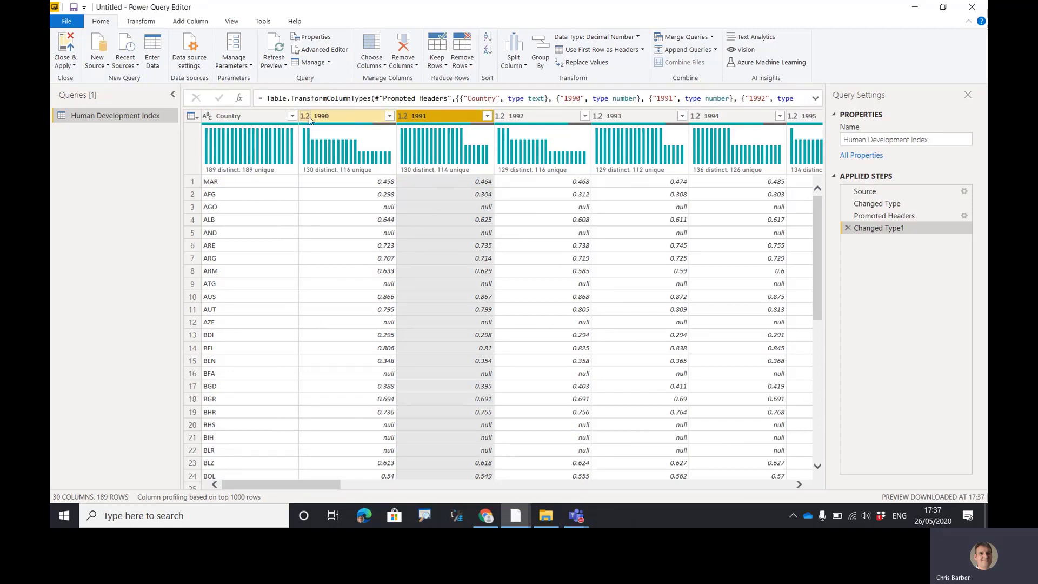
# Step: Examine the separate year columns from 1990 through 1994 one by one
pyautogui.click(329, 115)
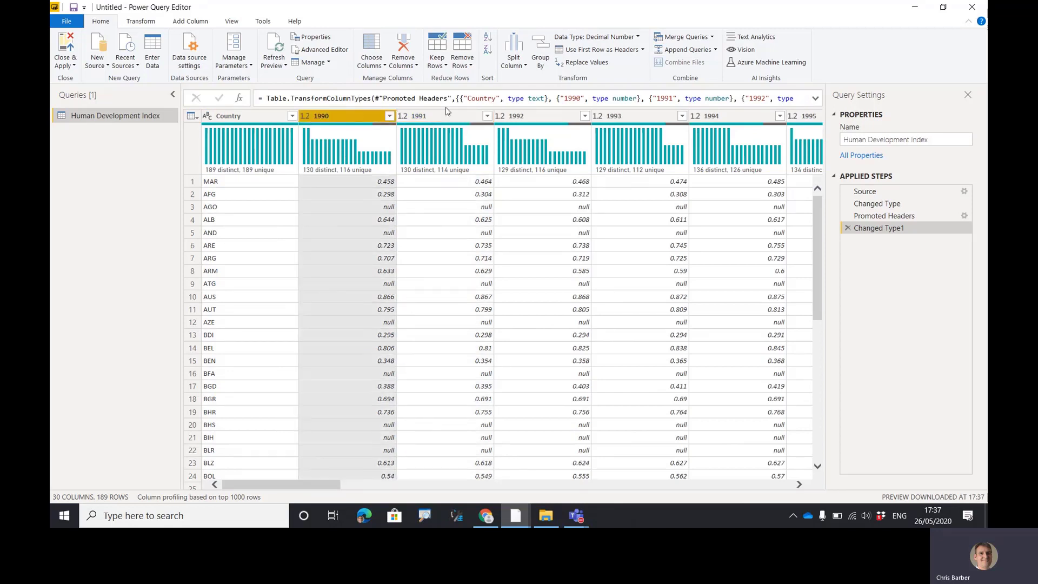
pyautogui.click(434, 115)
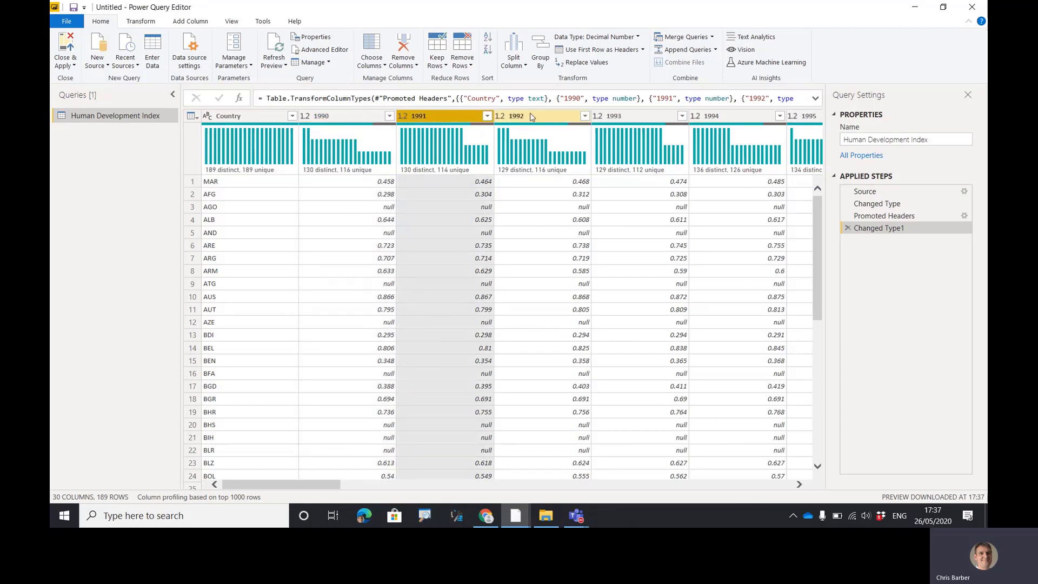
pyautogui.click(531, 116)
pyautogui.click(628, 115)
pyautogui.click(725, 116)
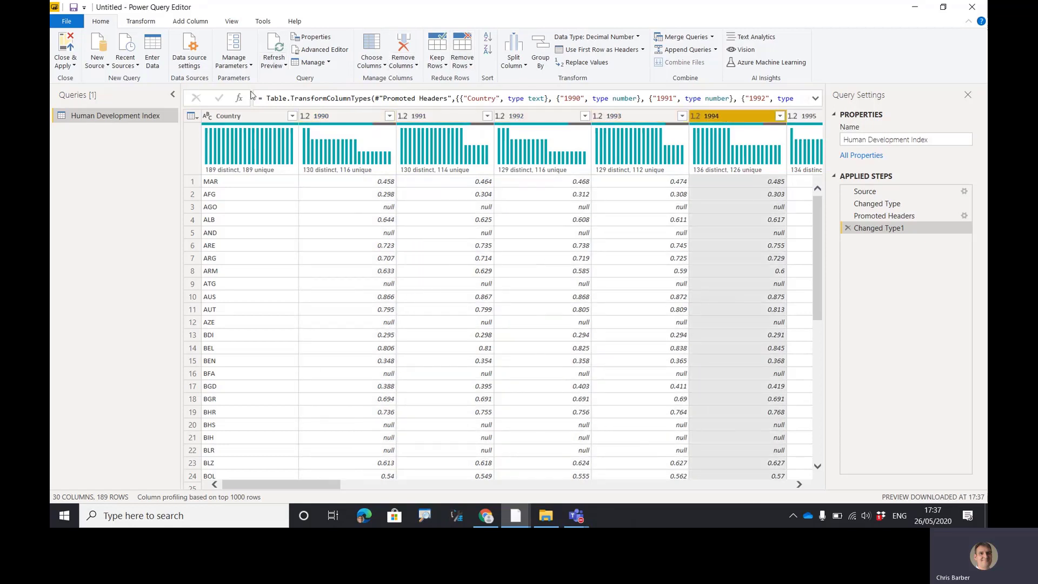
# Step: Select all year columns from 1990 to 2018 and unpivot them
pyautogui.click(347, 120)
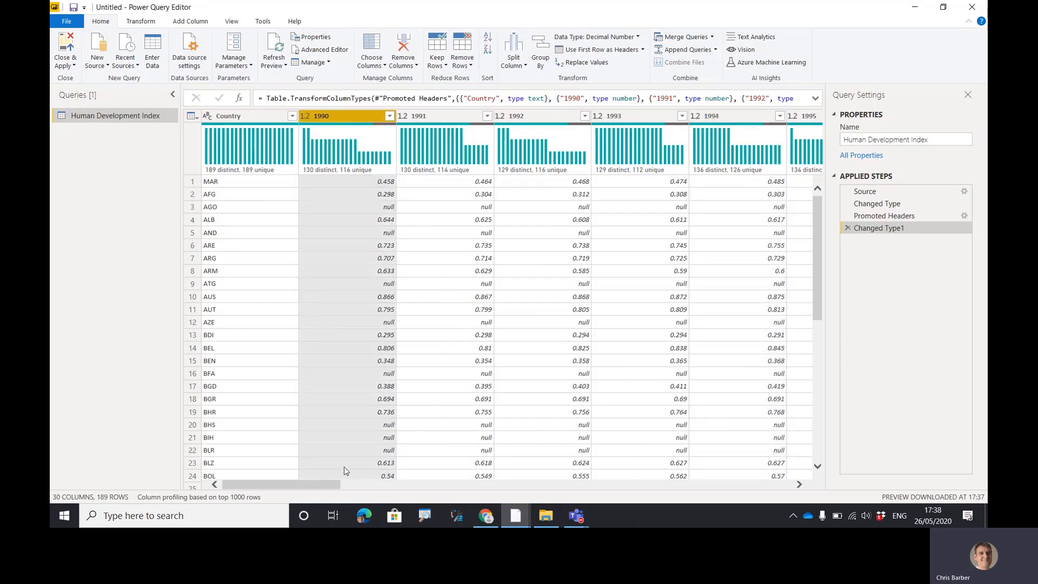
pyautogui.click(431, 485)
pyautogui.moveTo(430, 485); pyautogui.dragTo(823, 469)
pyautogui.keyDown('shift'); pyautogui.click(751, 120); pyautogui.keyUp('shift')
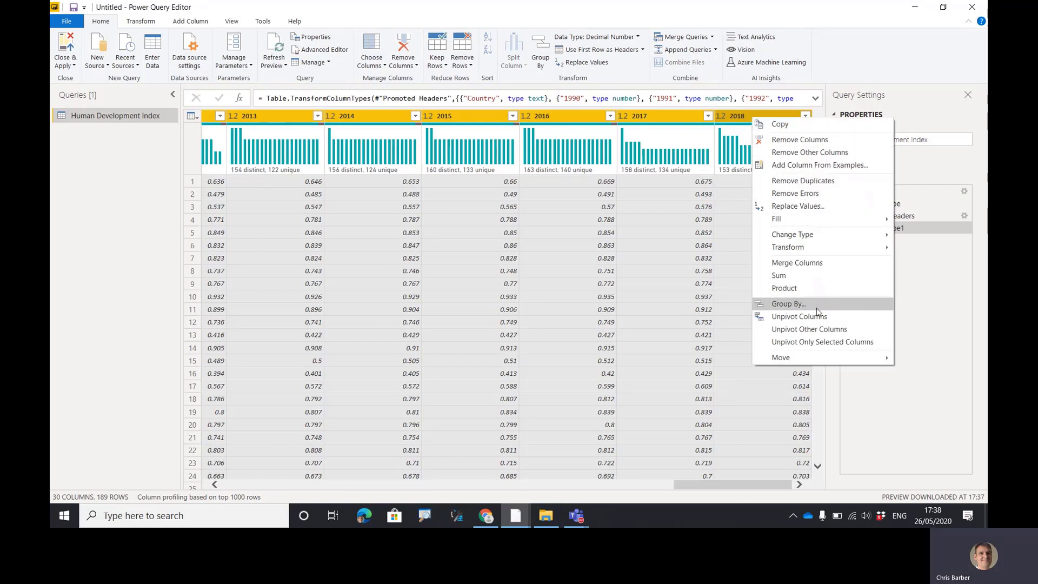
pyautogui.click(810, 329)
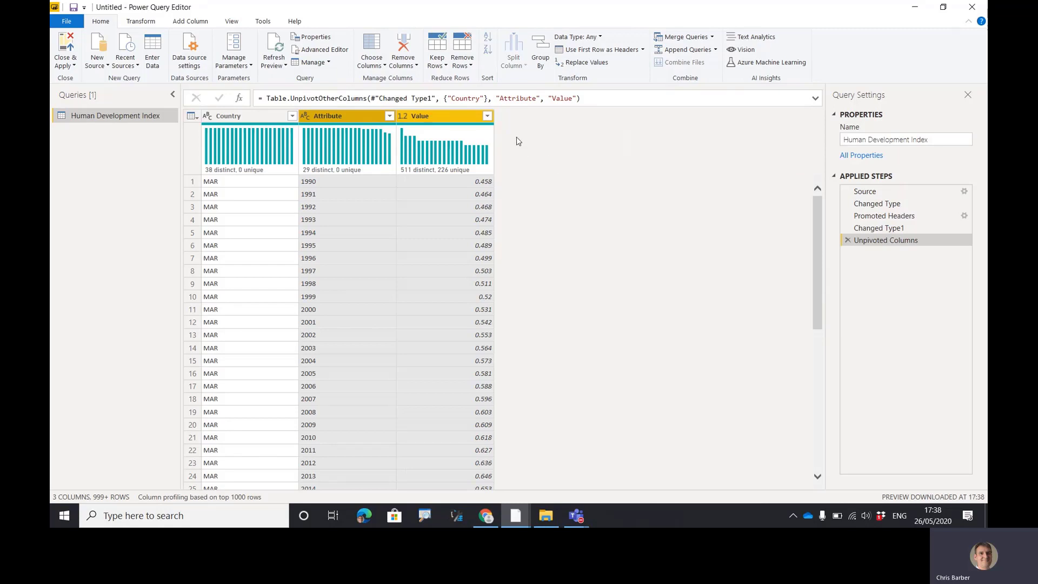
# Step: Review the Country, Attribute and Value columns and delete the Unpivoted Columns step
pyautogui.click(256, 117)
pyautogui.click(342, 117)
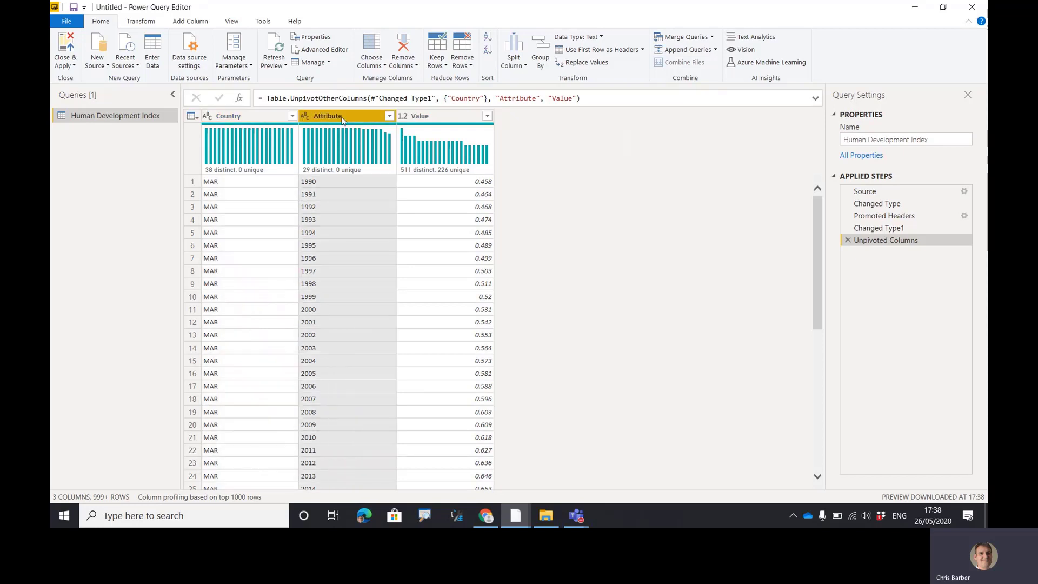
pyautogui.click(430, 115)
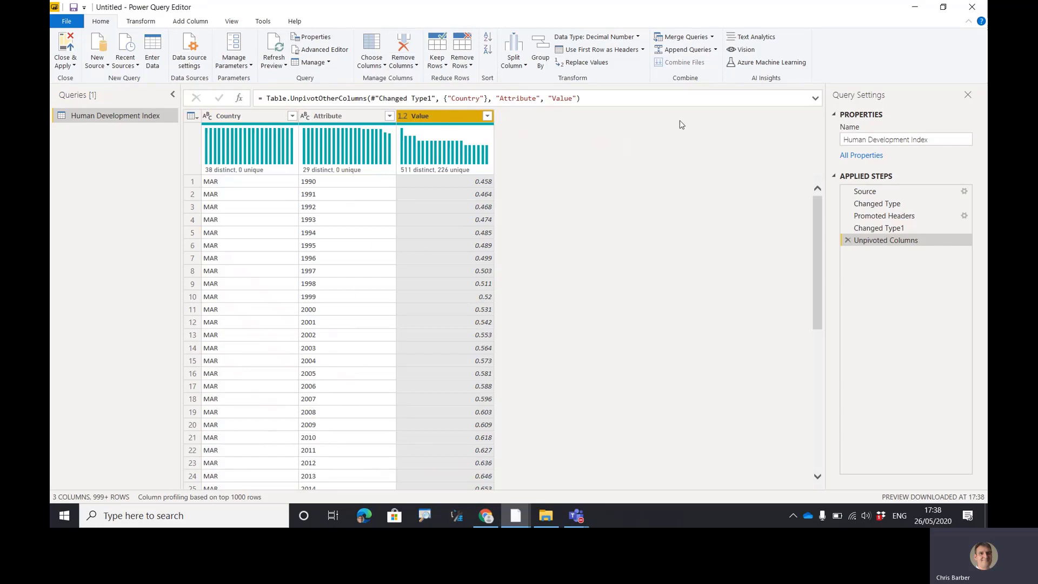
pyautogui.click(848, 240)
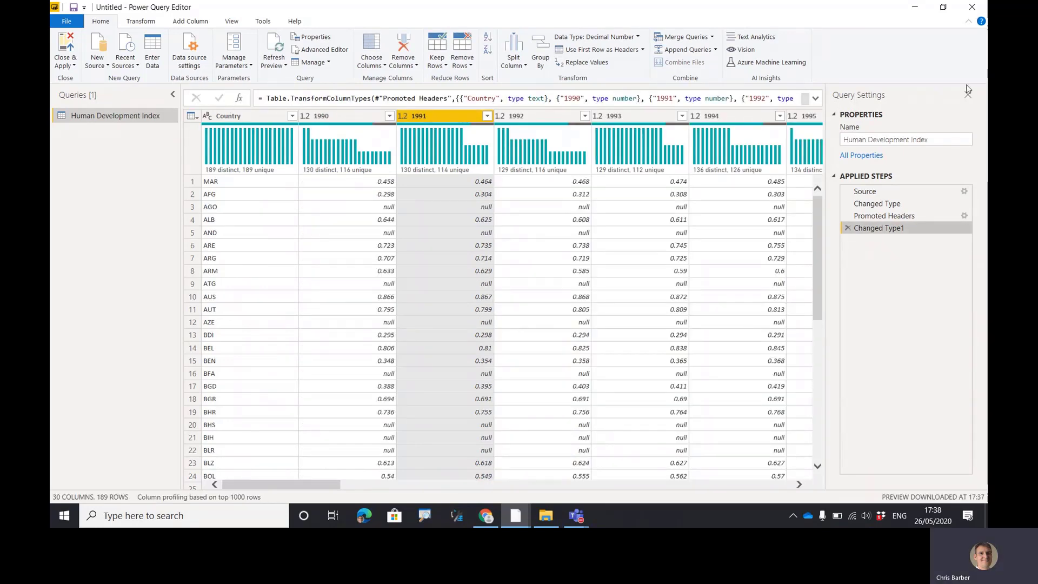
pyautogui.click(229, 116)
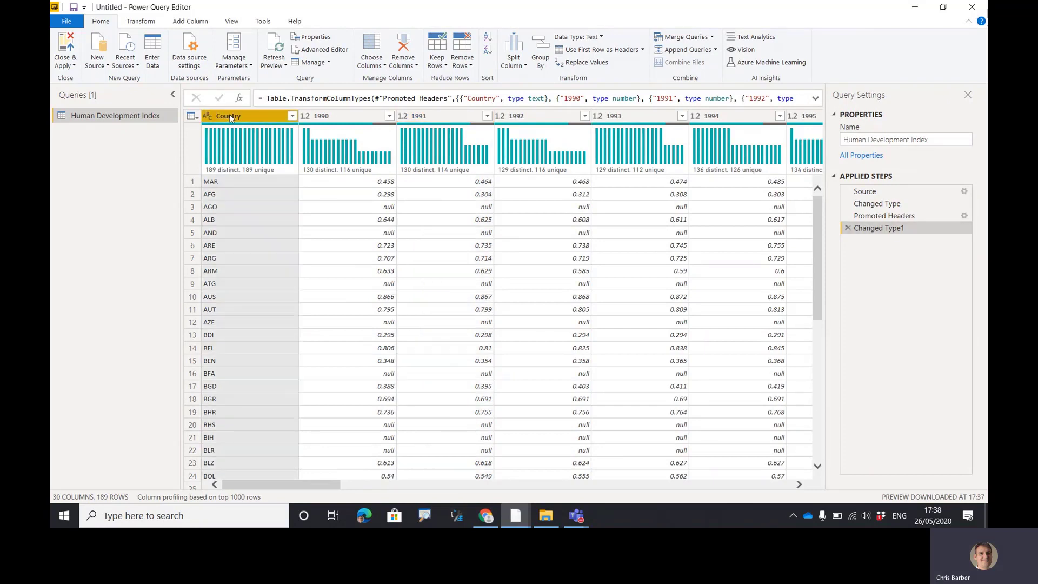
pyautogui.rightClick(230, 119)
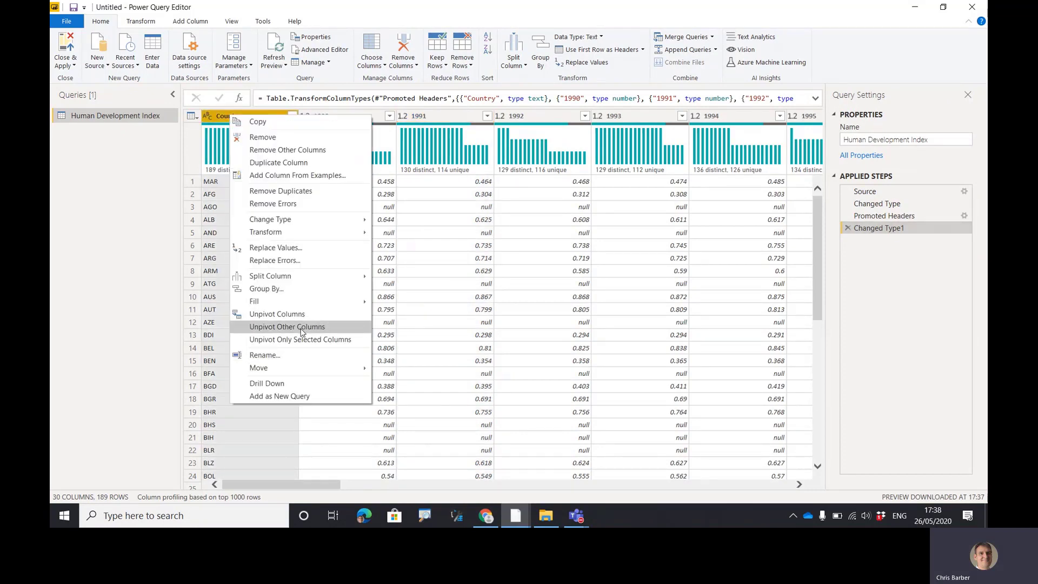
pyautogui.click(299, 327)
pyautogui.moveTo(238, 330); pyautogui.dragTo(339, 327)
pyautogui.press('Escape')
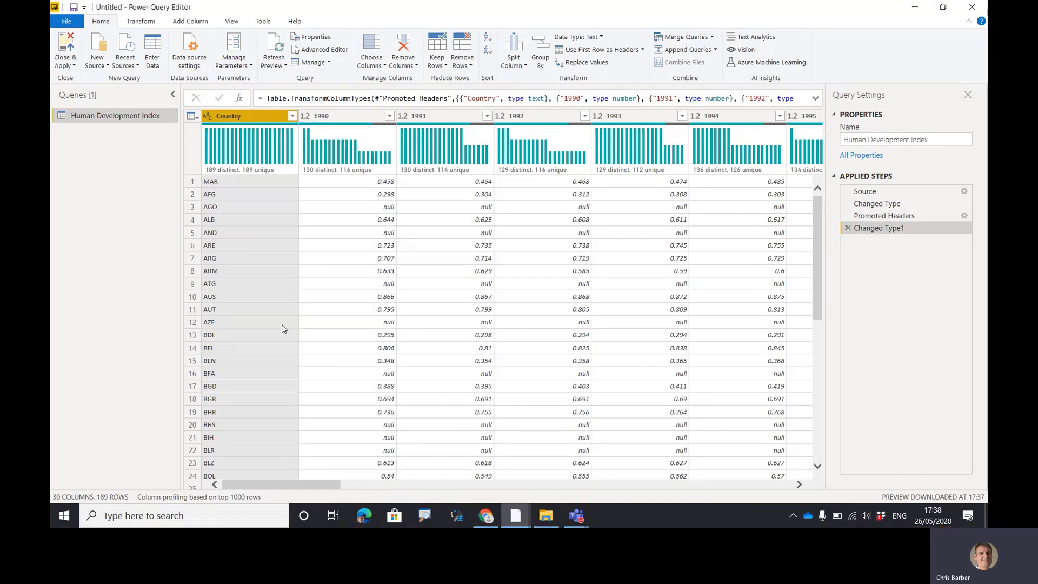
# Step: Try unpivoting only the selected Country column and delete the resulting applied step
pyautogui.rightClick(278, 120)
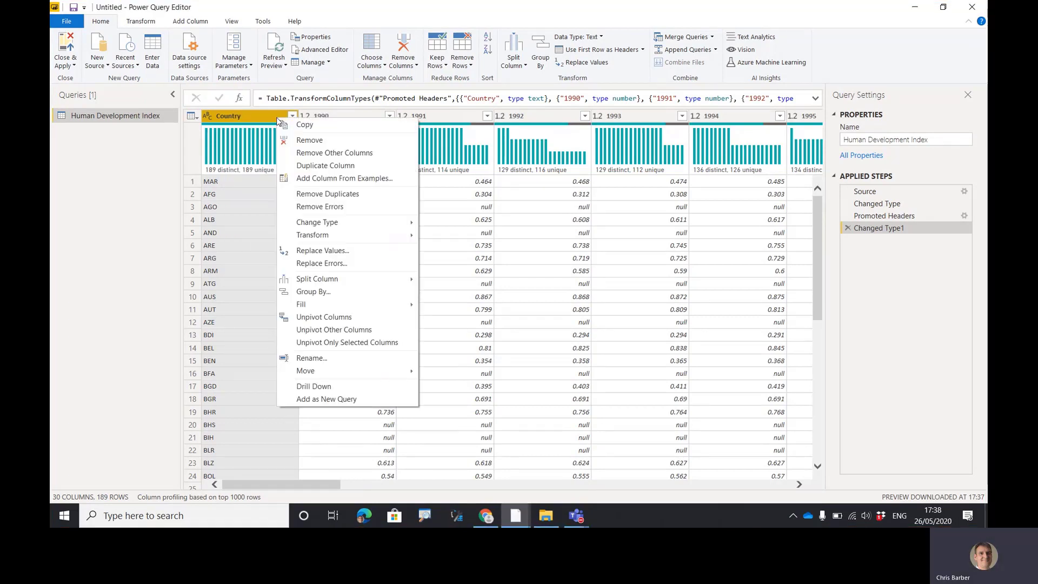
pyautogui.click(355, 343)
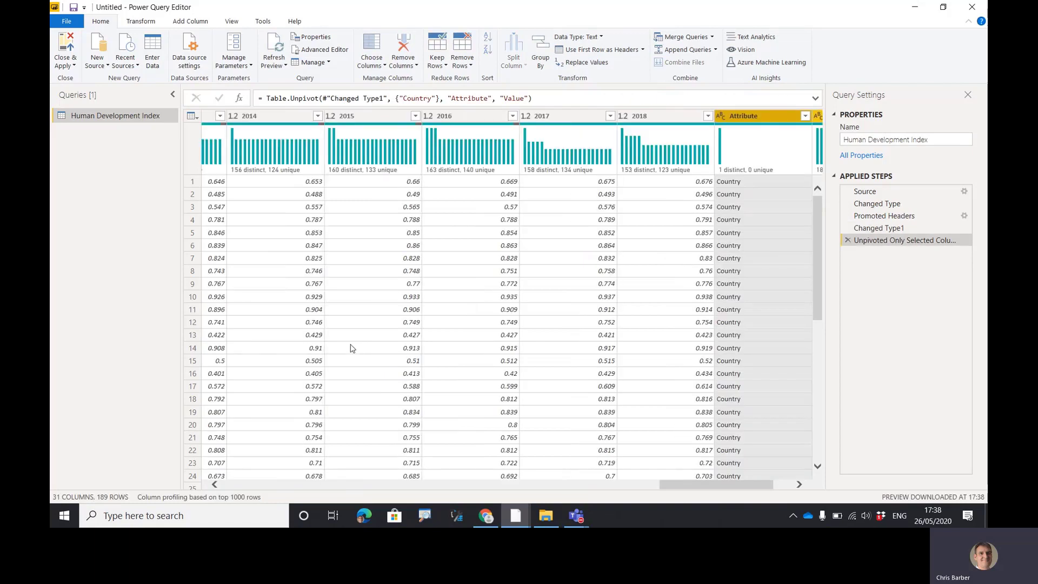
pyautogui.click(848, 240)
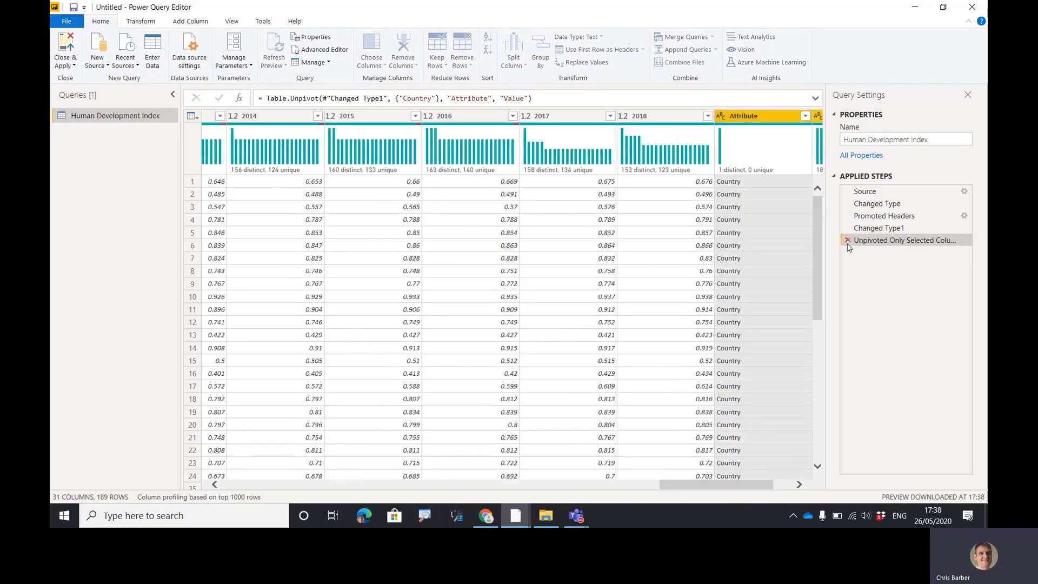
# Step: Unpivot all columns other than Country in the Human Development Index query
pyautogui.moveTo(702, 484); pyautogui.dragTo(253, 484)
pyautogui.rightClick(240, 116)
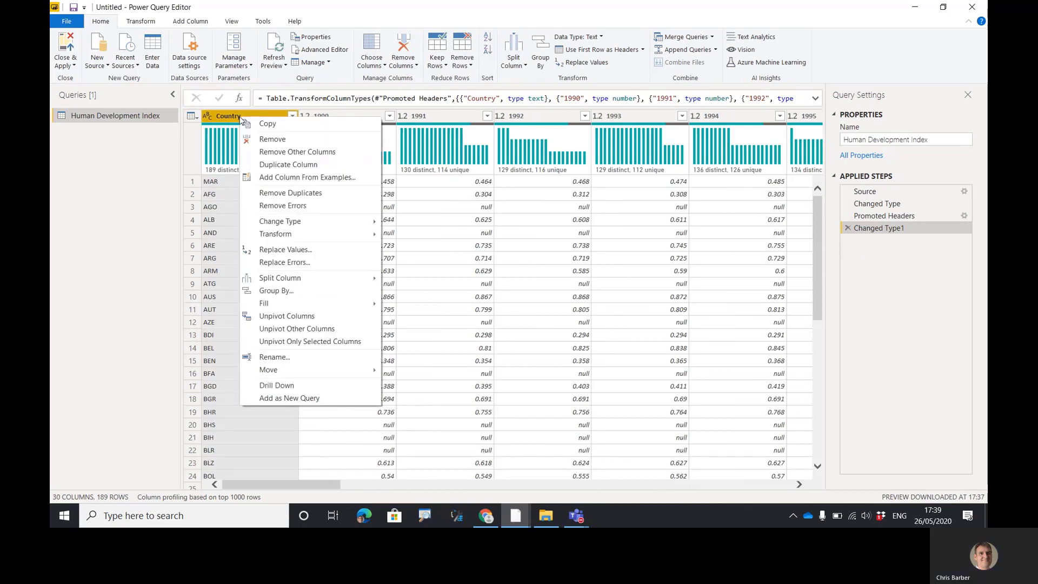
pyautogui.click(309, 328)
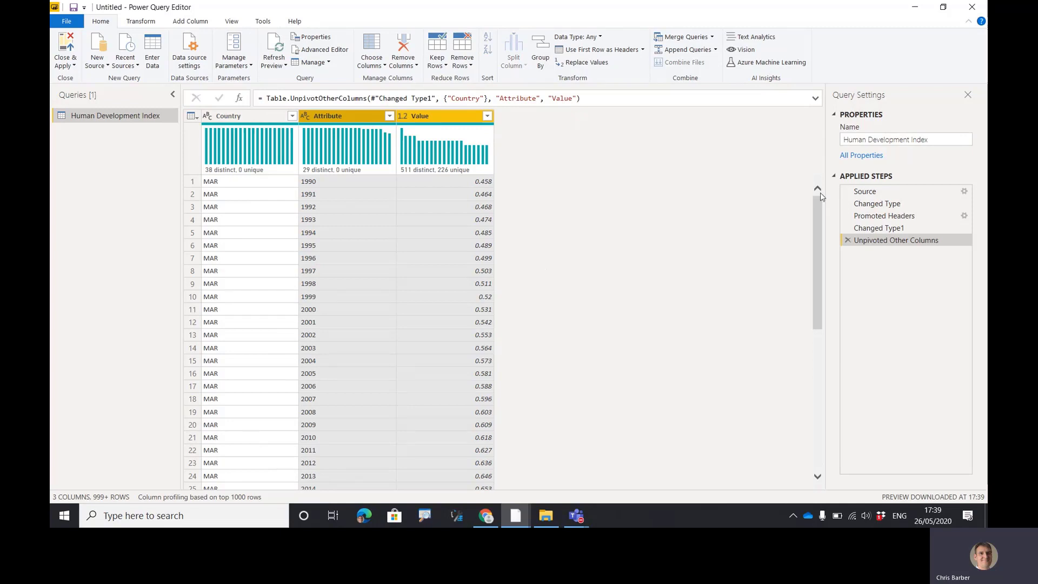
pyautogui.hotkey('ctrl', '2')
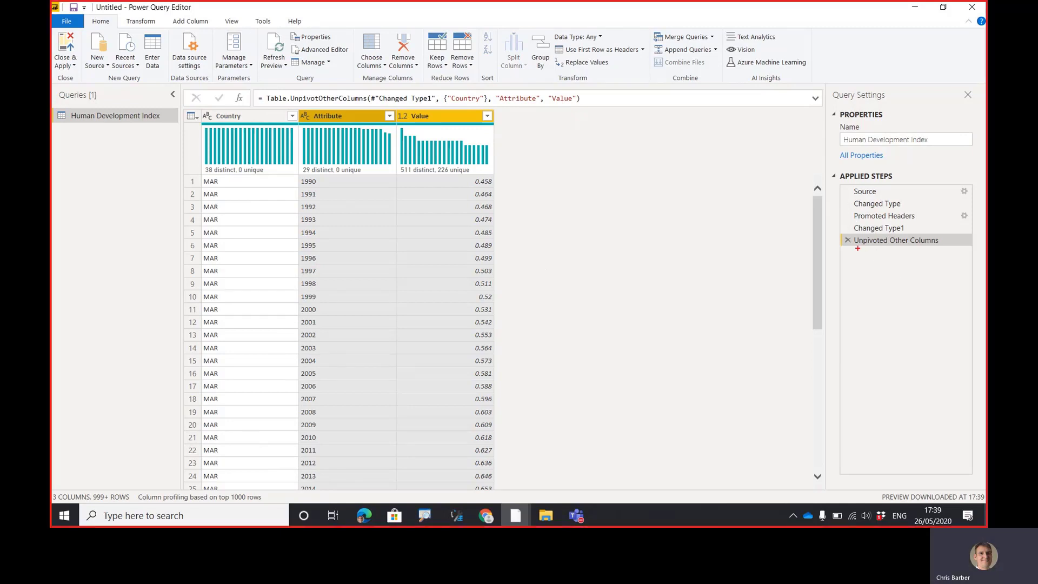
pyautogui.moveTo(867, 250); pyautogui.dragTo(920, 248)
pyautogui.press('Escape')
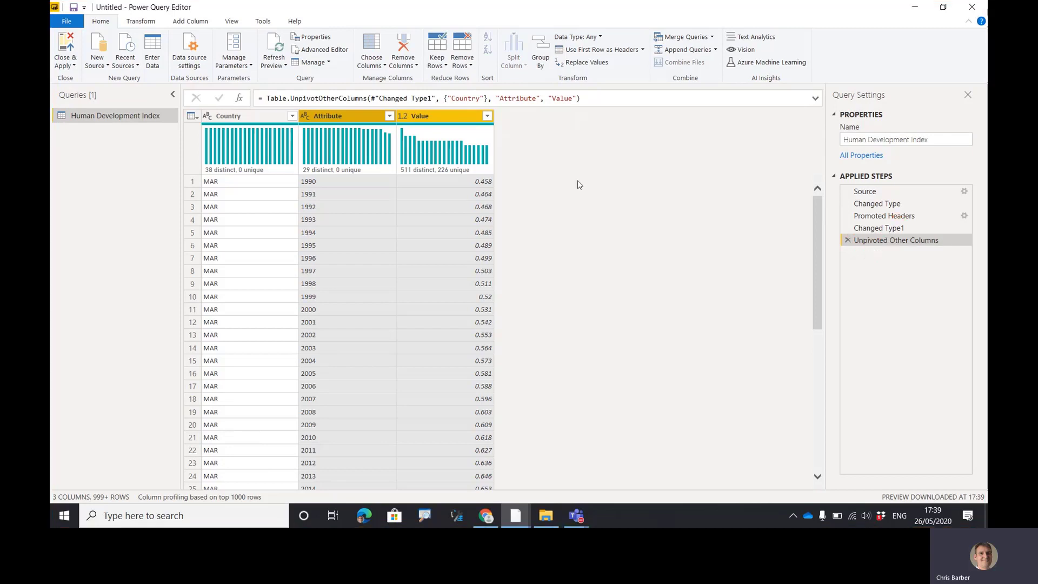
# Step: Rename the Attribute column as Year and point out the matching entry among the applied steps
pyautogui.doubleClick(339, 118)
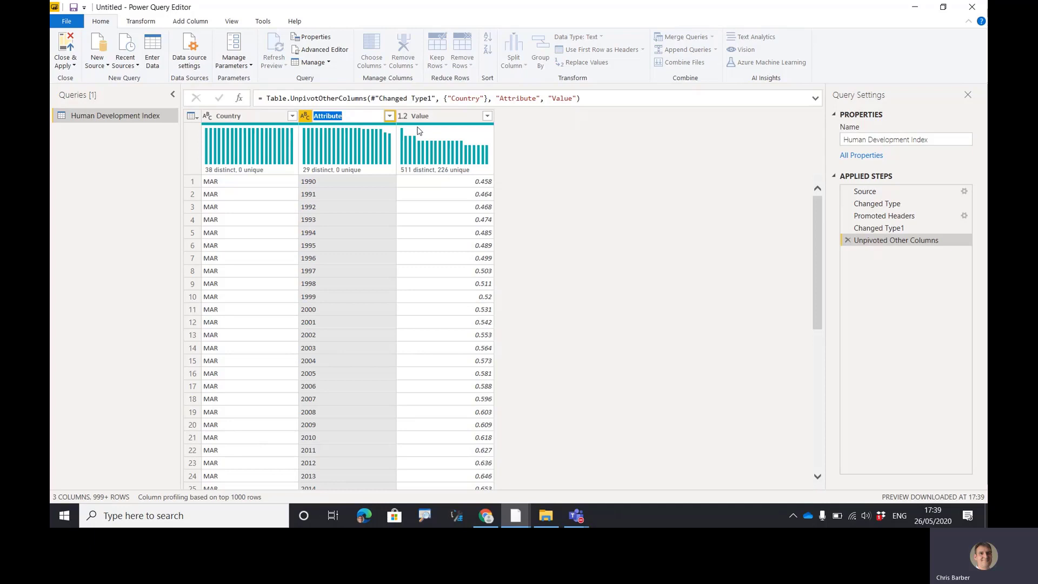
pyautogui.write('Year')
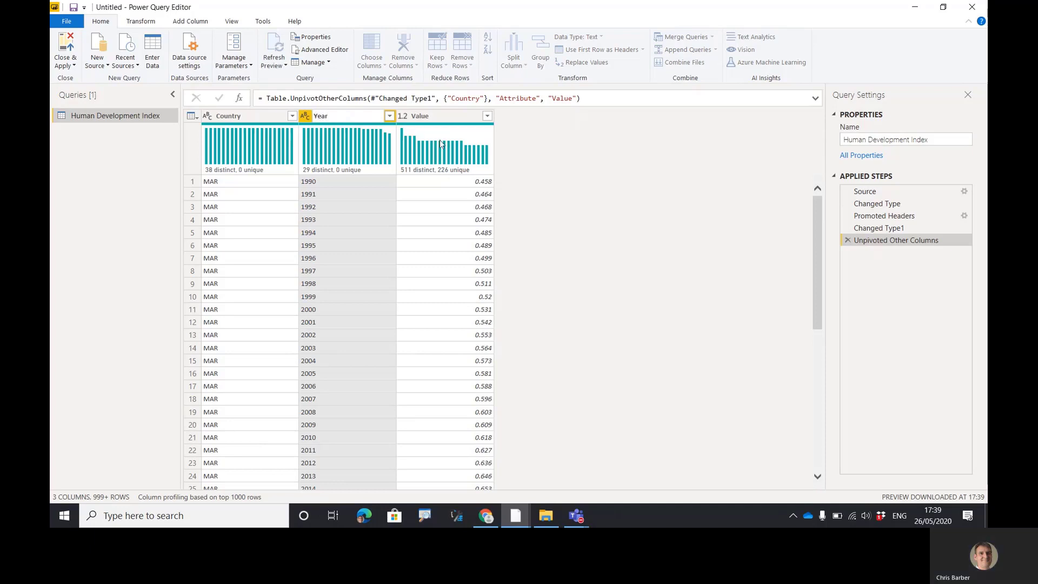
pyautogui.press('Return')
pyautogui.keyDown('ctrl'); pyautogui.click(226, 118); pyautogui.keyUp('ctrl')
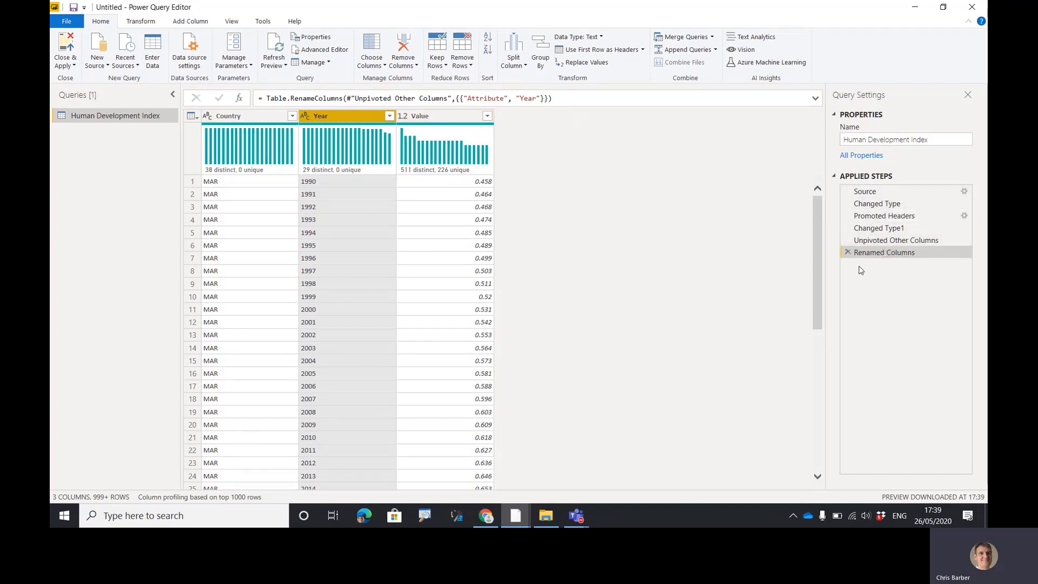
pyautogui.hotkey('ctrl', '2')
pyautogui.moveTo(874, 265); pyautogui.dragTo(926, 262)
pyautogui.press('Escape')
# Step: Delete the Changed Type and Changed Type1 steps from the query's applied steps
pyautogui.click(881, 206)
pyautogui.click(880, 228)
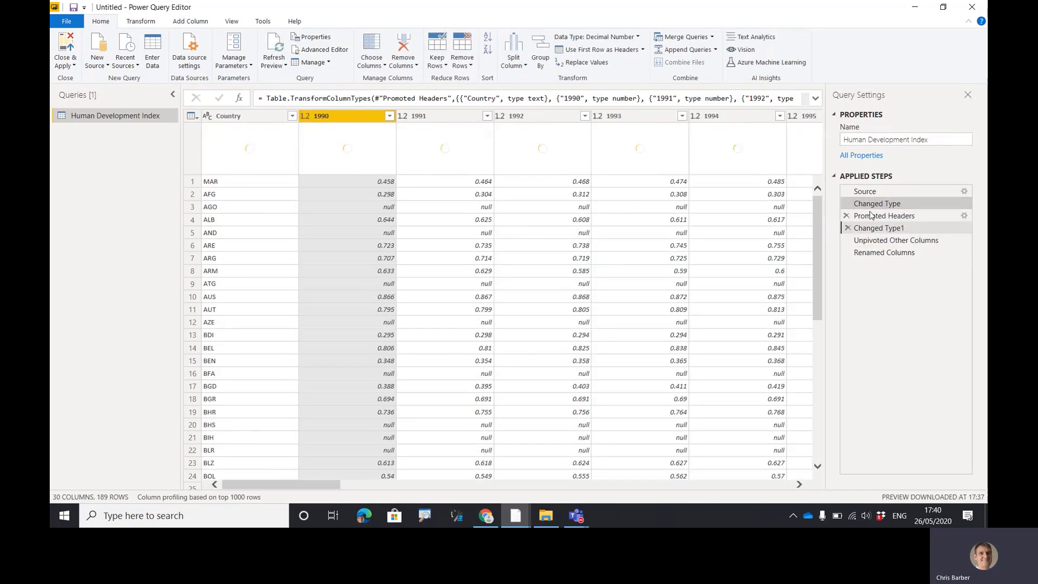
pyautogui.click(873, 204)
pyautogui.click(847, 203)
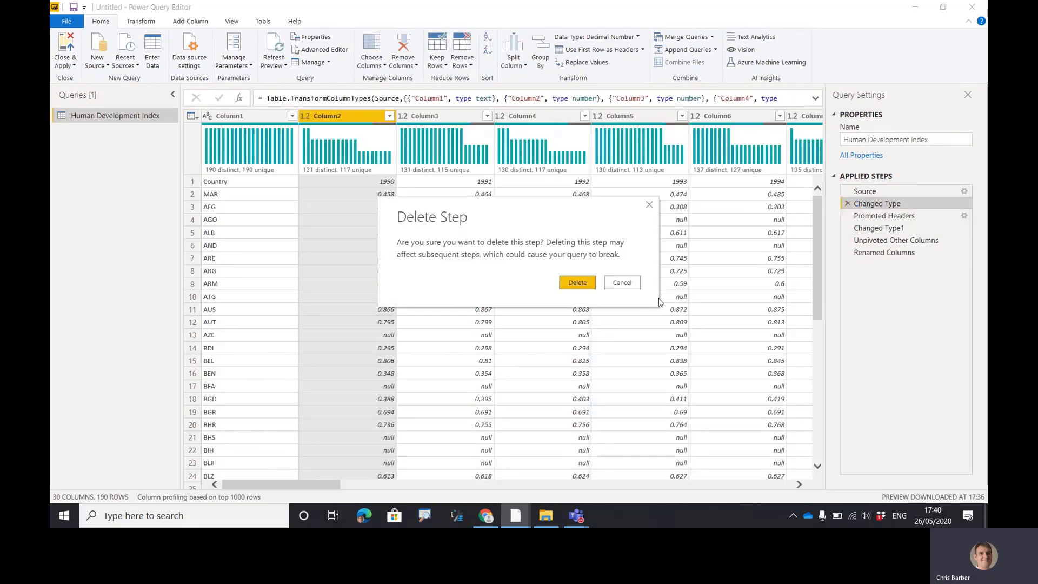
pyautogui.click(577, 285)
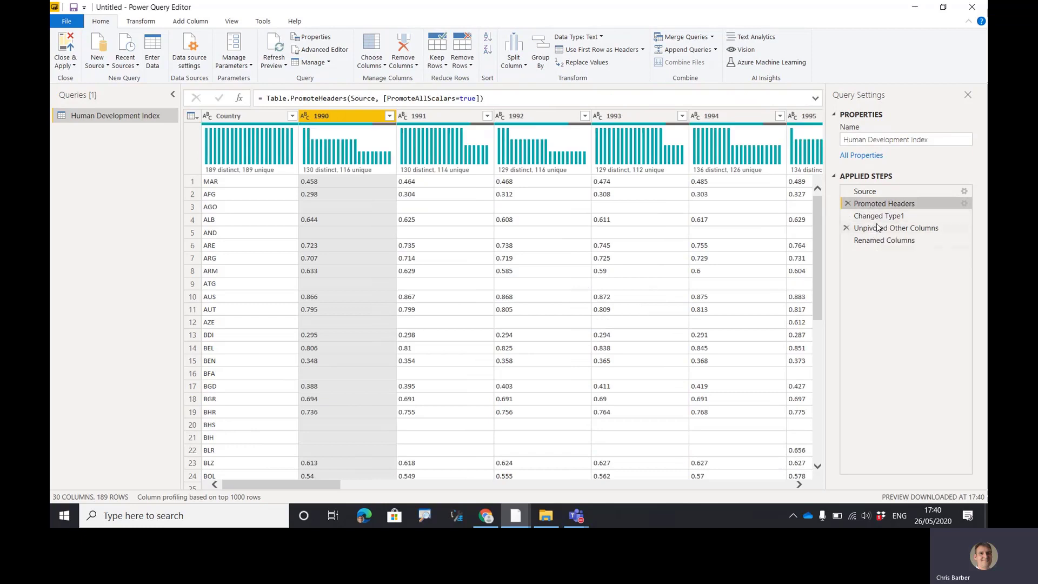
pyautogui.click(878, 215)
pyautogui.click(847, 216)
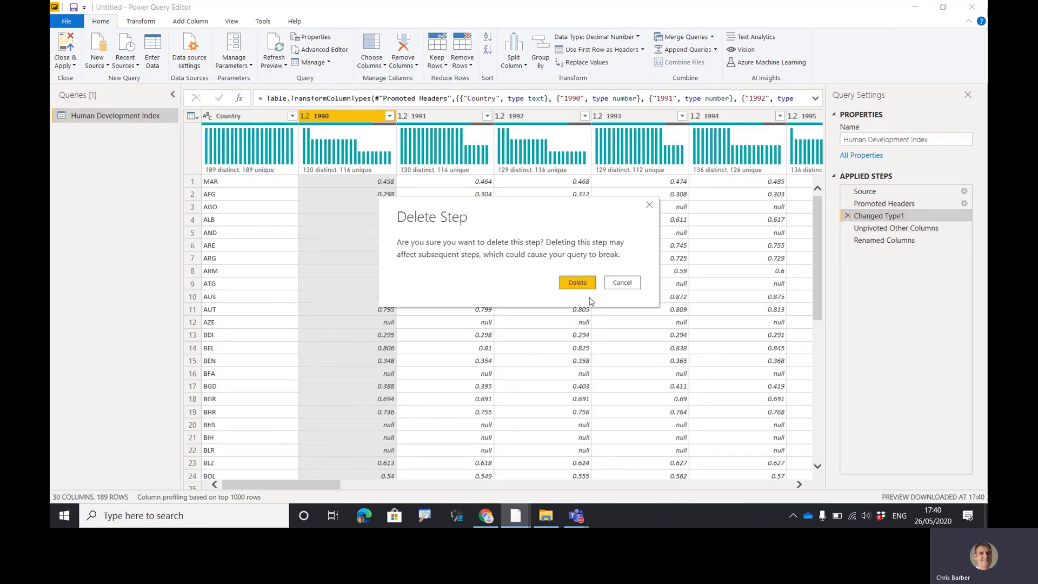
pyautogui.click(579, 286)
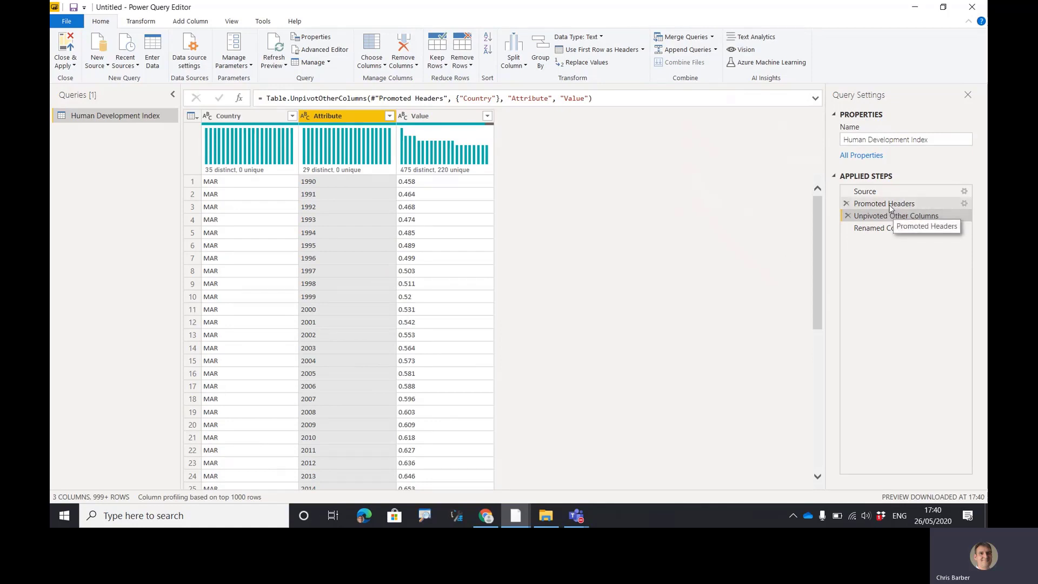
# Step: Review the query's remaining applied steps in order and delete the Renamed Columns step
pyautogui.click(890, 207)
pyautogui.click(894, 219)
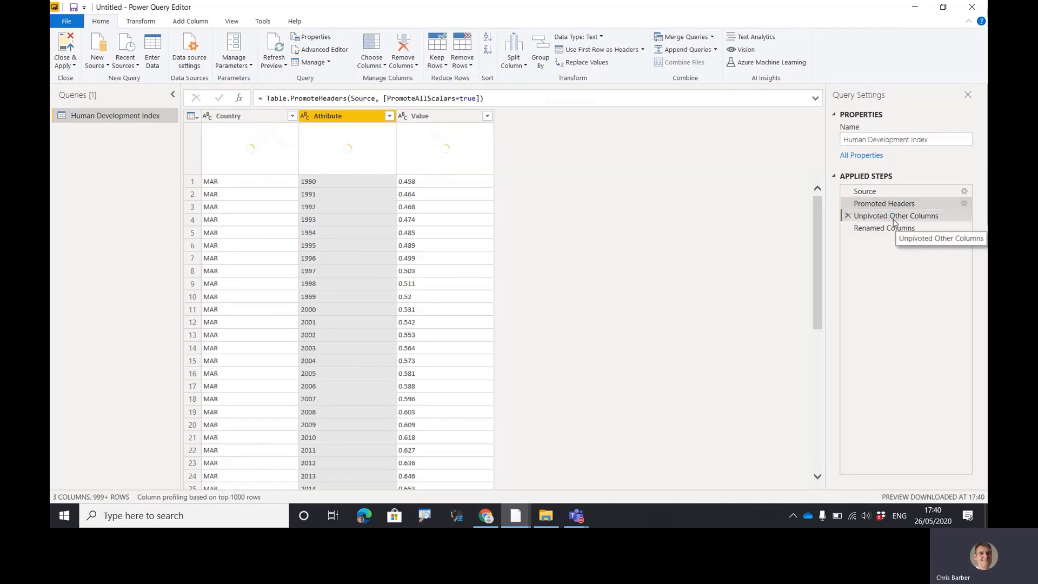
pyautogui.click(892, 229)
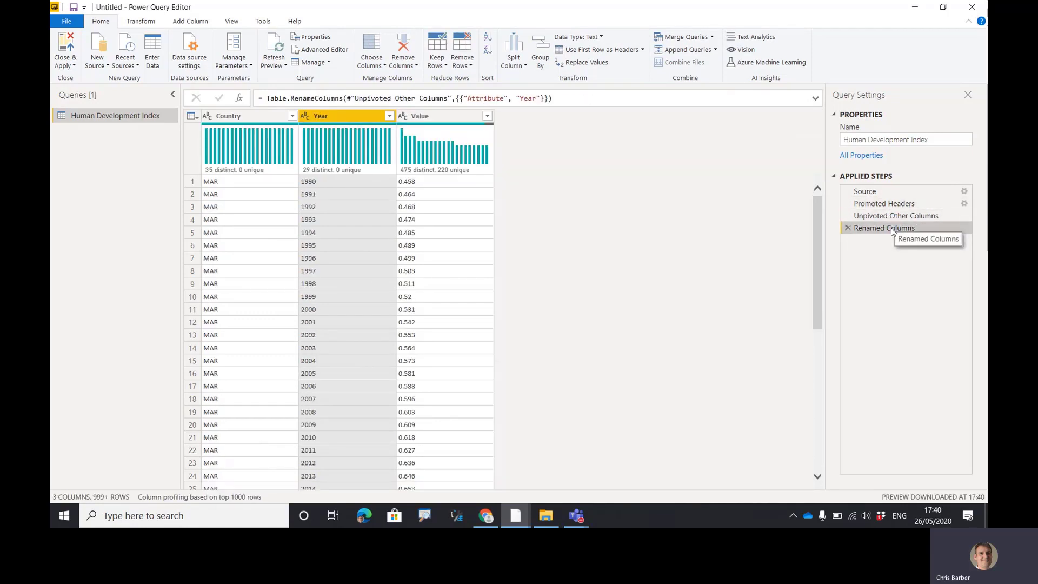
pyautogui.click(848, 228)
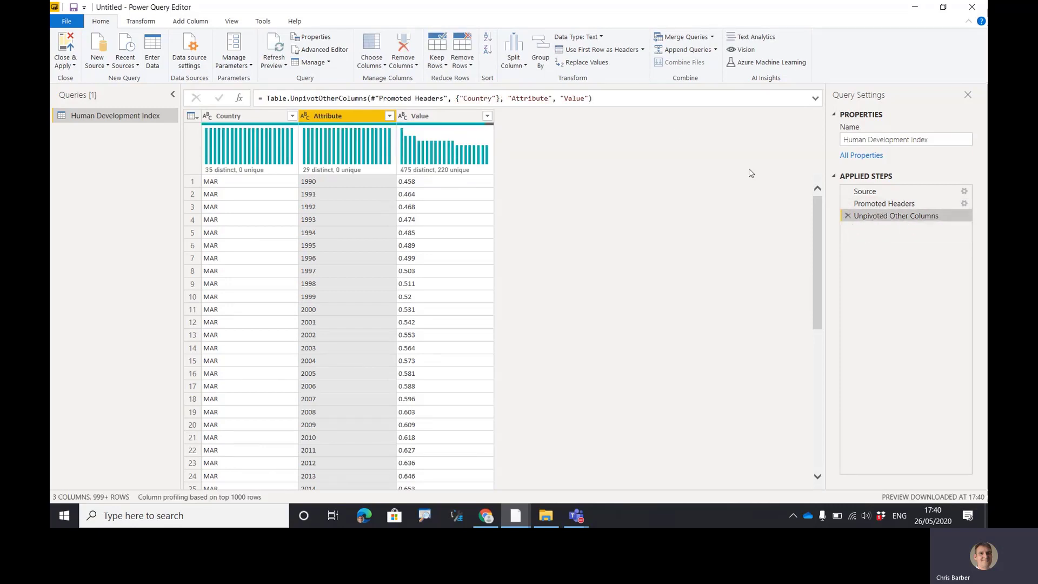
# Step: Expand the formula bar to several lines and point out the Formula Bar display option in the view settings
pyautogui.click(815, 99)
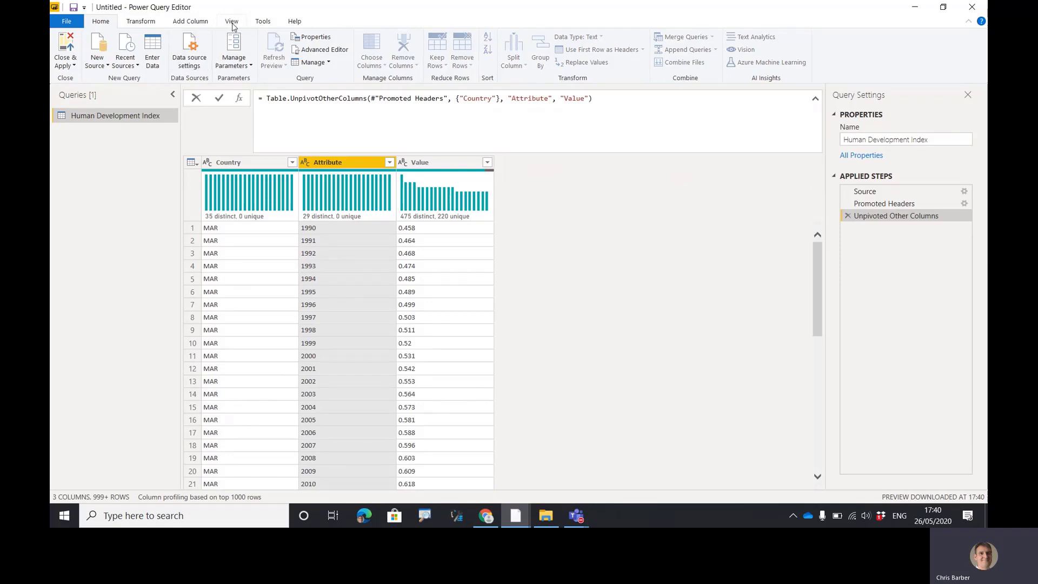
pyautogui.hotkey('ctrl', '2')
pyautogui.moveTo(232, 24)
pyautogui.mouseDown()
pyautogui.moveTo(232, 38)
pyautogui.moveTo(213, 43)
pyautogui.mouseUp()
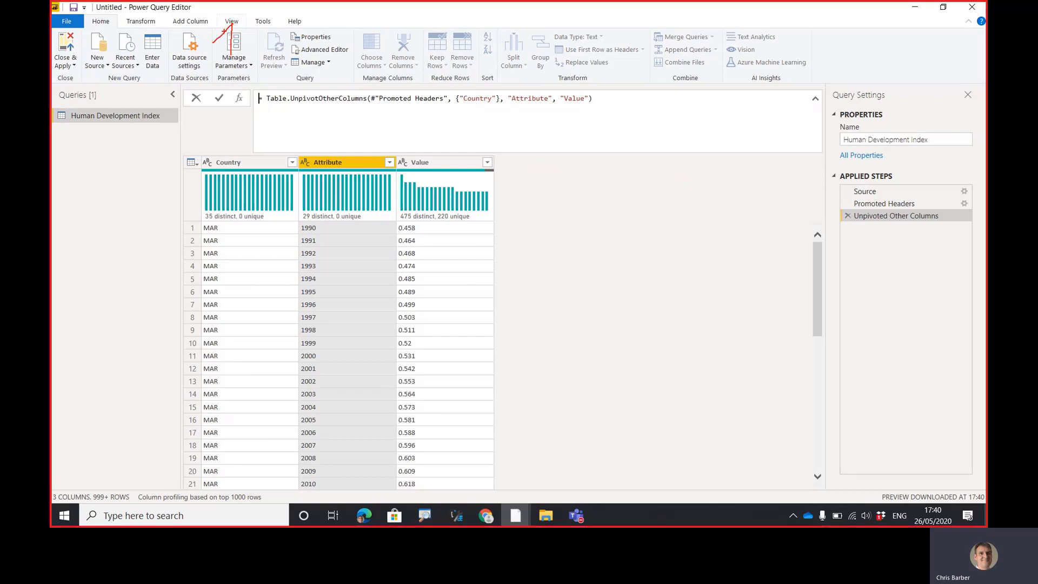
pyautogui.press('Escape')
pyautogui.click(232, 21)
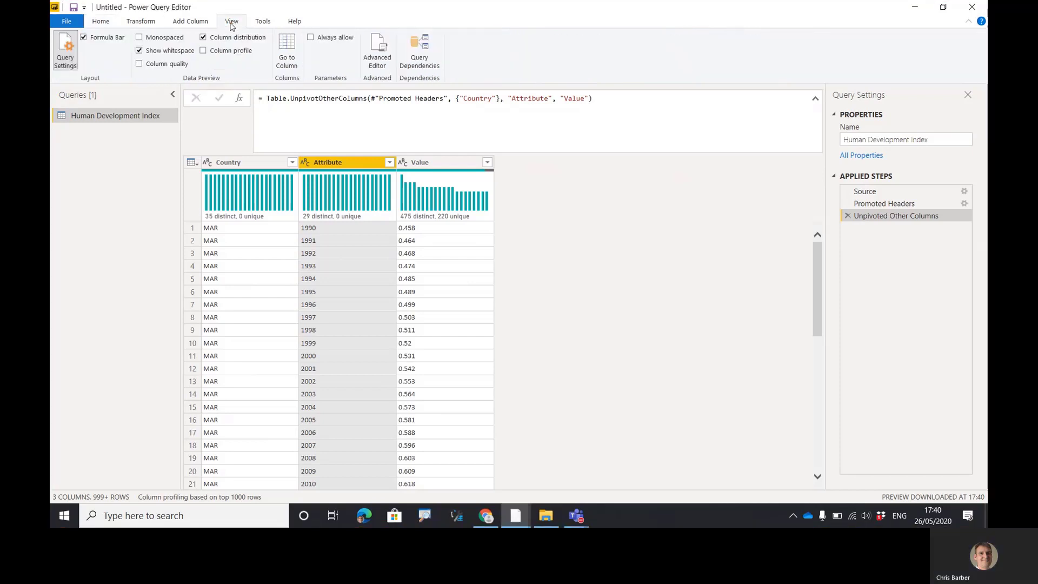
pyautogui.hotkey('ctrl', '2')
pyautogui.moveTo(100, 40); pyautogui.dragTo(97, 76)
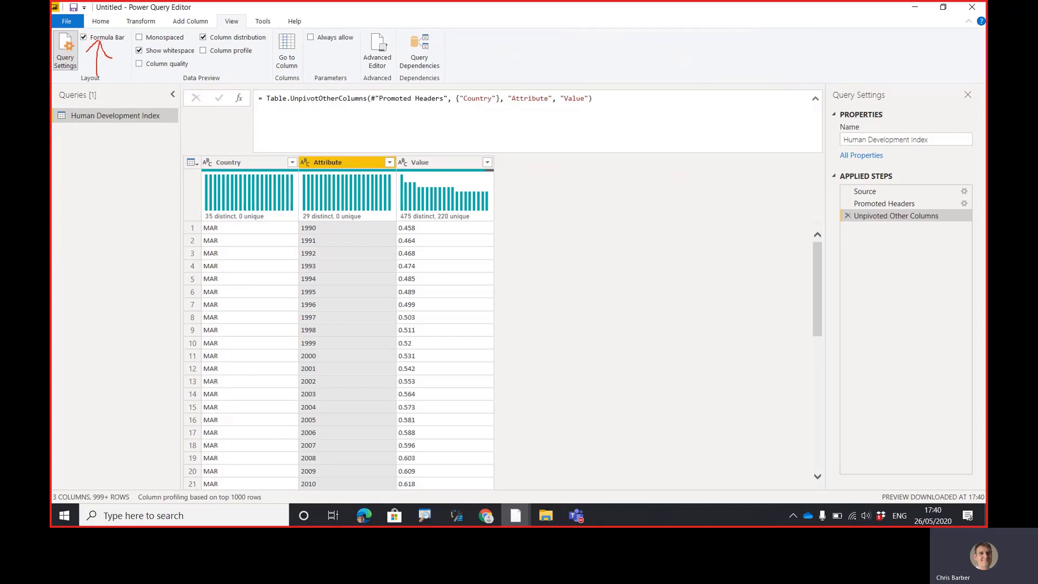
pyautogui.press('Escape')
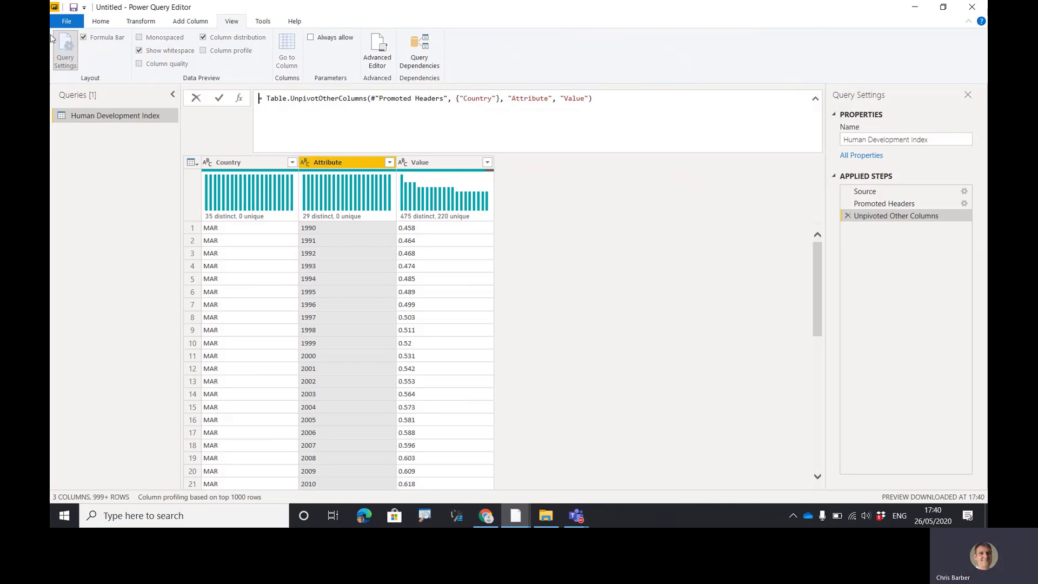
pyautogui.hotkey('ctrl', '2')
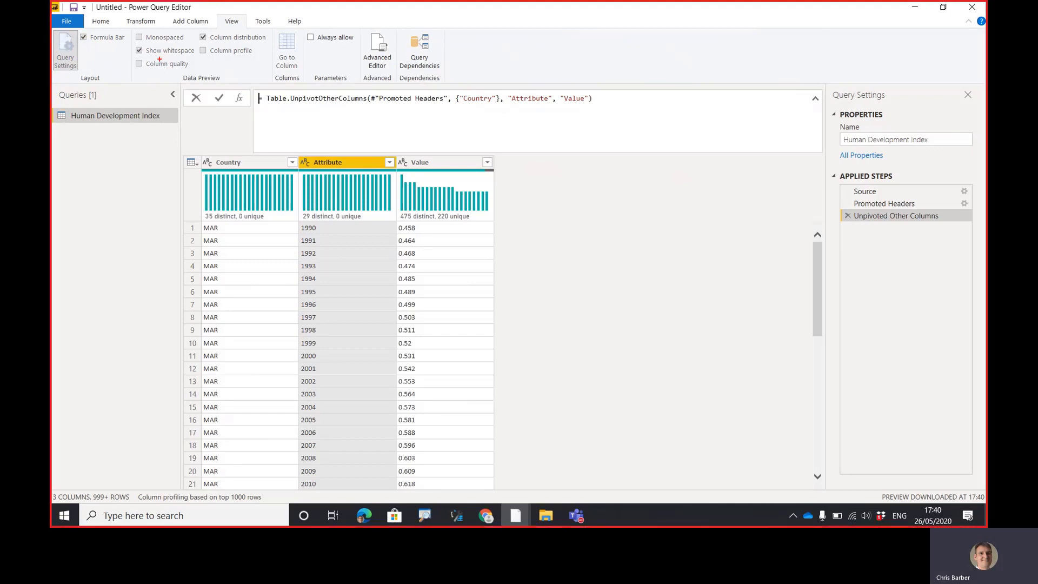
pyautogui.press('Escape')
pyautogui.hotkey('ctrl', '2')
pyautogui.press('Escape')
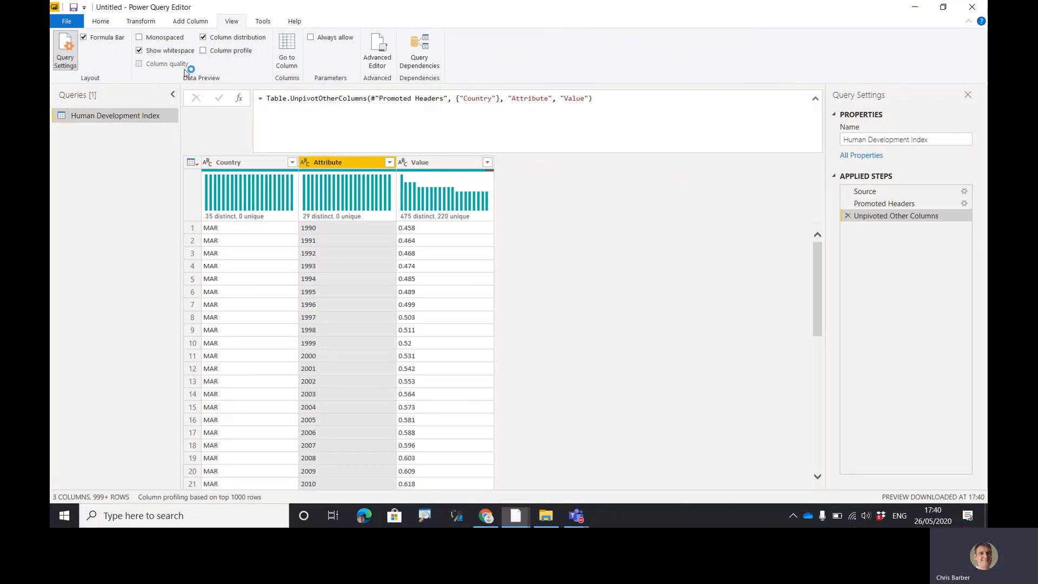
pyautogui.hotkey('ctrl', '1')
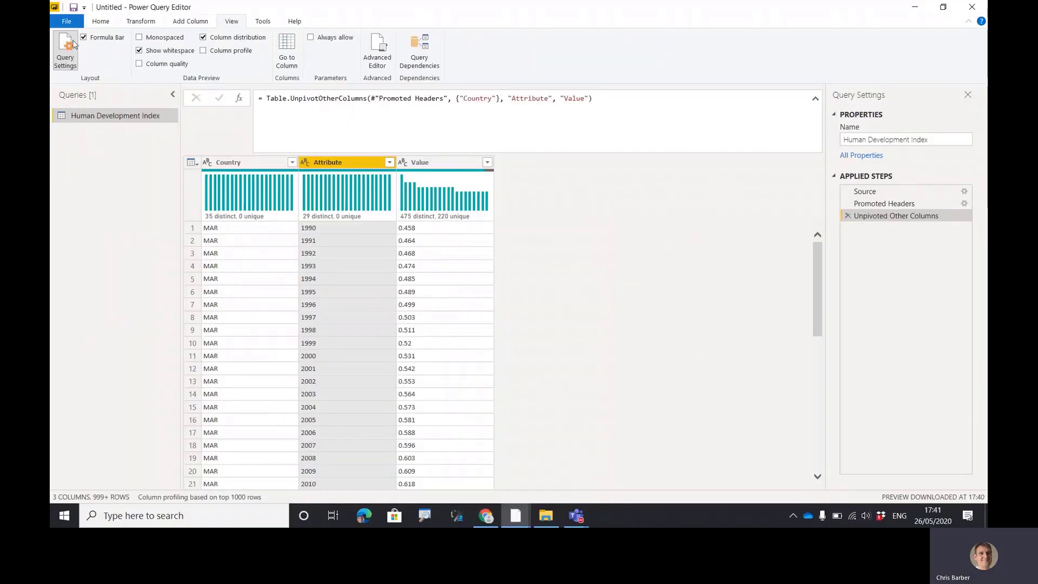
# Step: Edit the unpivot formula so the attribute column is named "Year" and the value column "HDI"
pyautogui.moveTo(549, 98); pyautogui.dragTo(510, 99)
pyautogui.write('Tea')
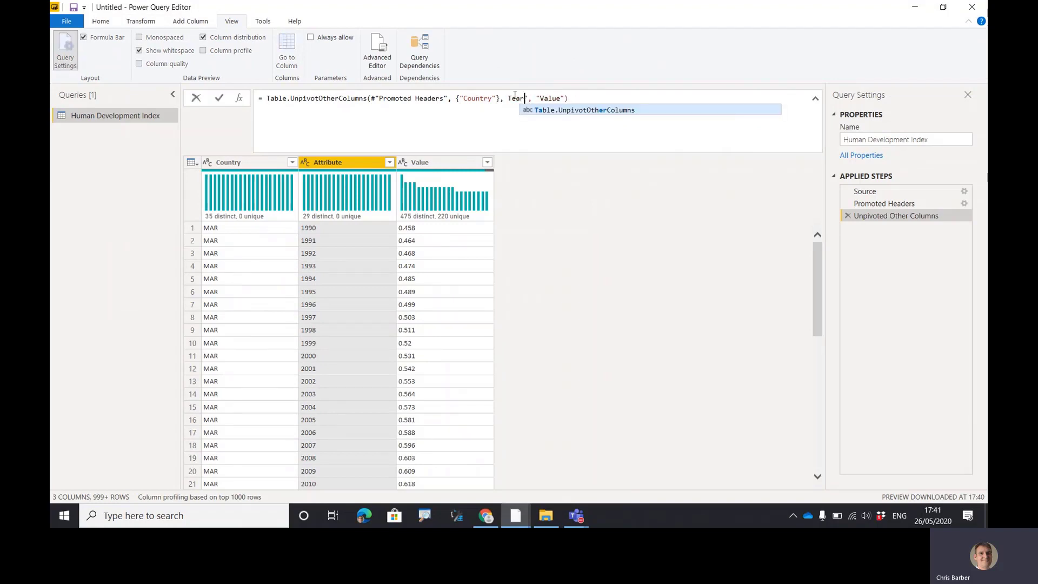
pyautogui.press('BackSpace')
pyautogui.press('BackSpace')
pyautogui.press('BackSpace')
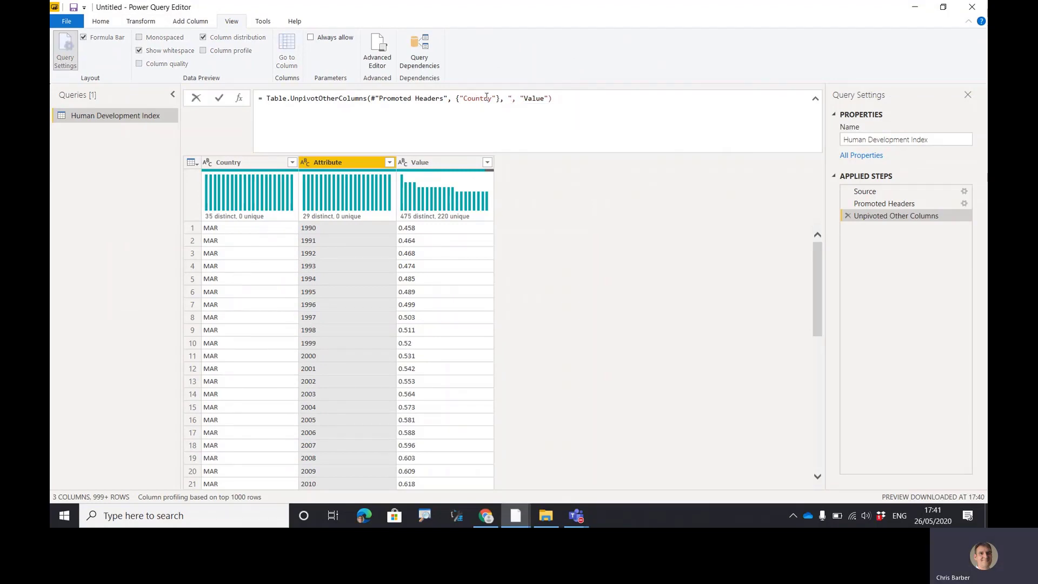
pyautogui.write('"Year"')
pyautogui.moveTo(568, 100); pyautogui.dragTo(550, 99)
pyautogui.write('HDI')
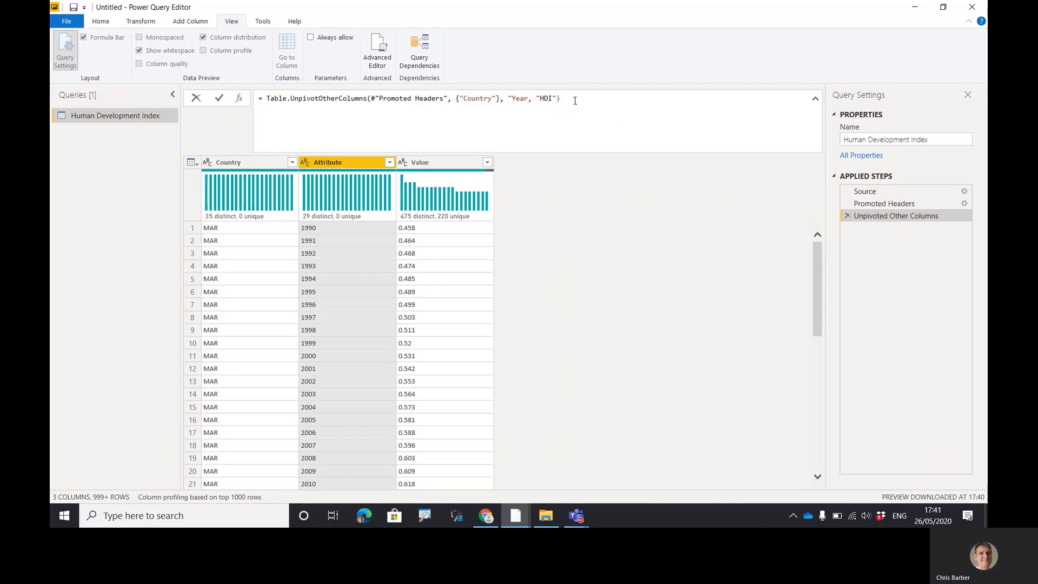
pyautogui.click(529, 98)
pyautogui.write('"')
pyautogui.click(571, 100)
pyautogui.press('Return')
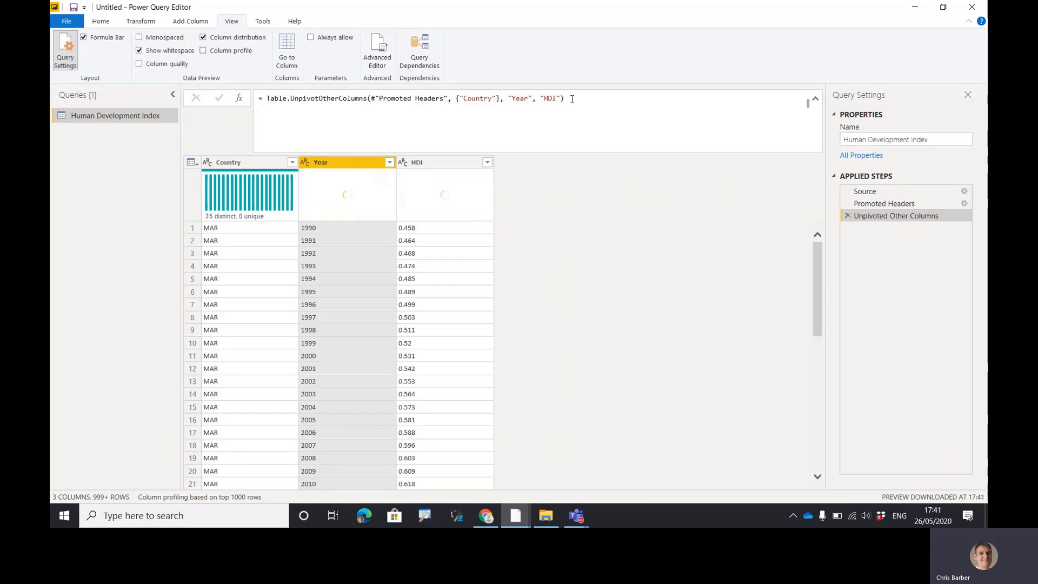
# Step: Check the HDI column for blank entries and filter it with Remove Empty
pyautogui.moveTo(433, 195)
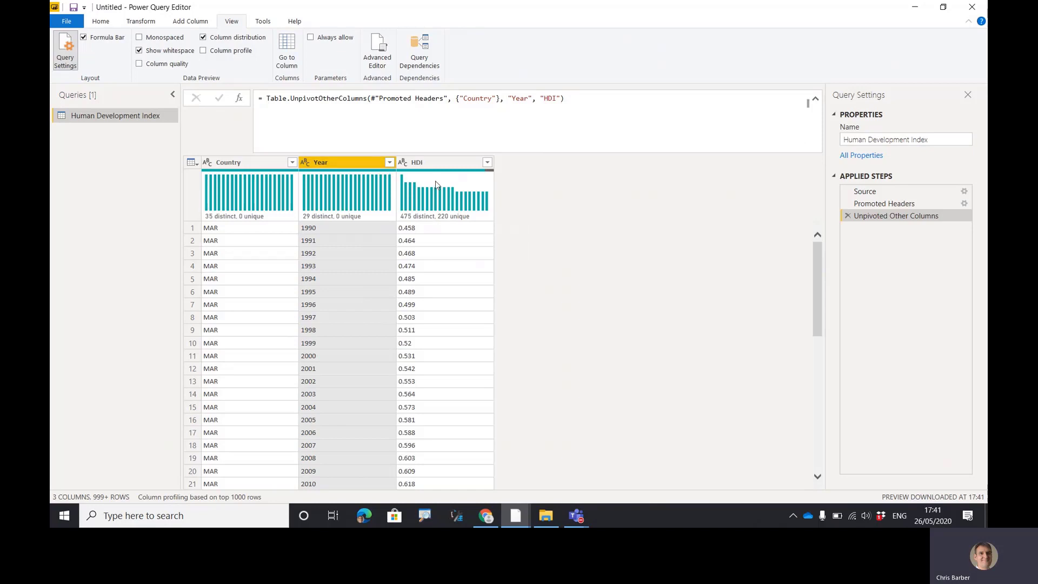
pyautogui.scroll(-4, 443, 227)
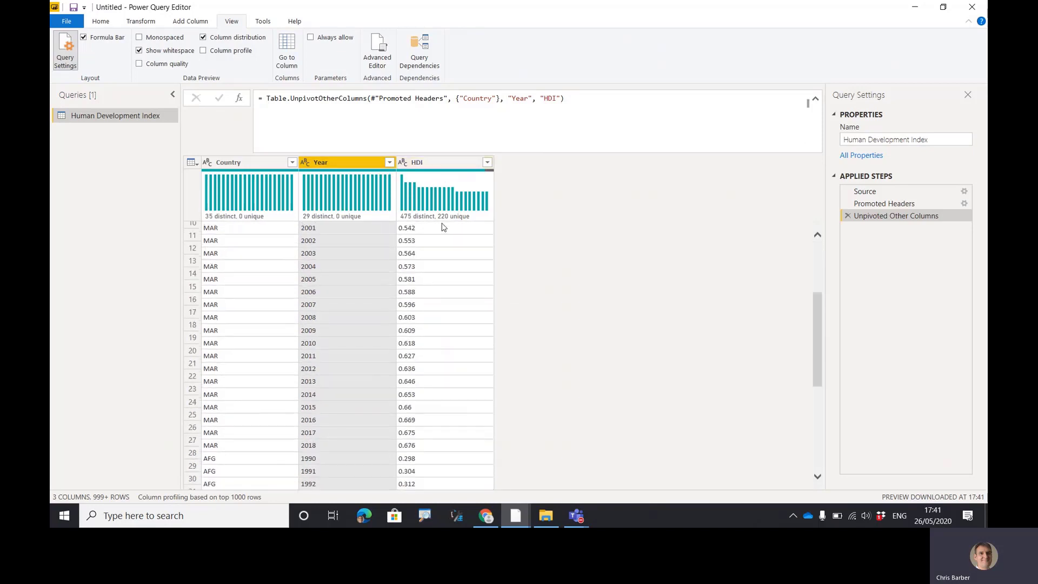
pyautogui.scroll(-15, 442, 227)
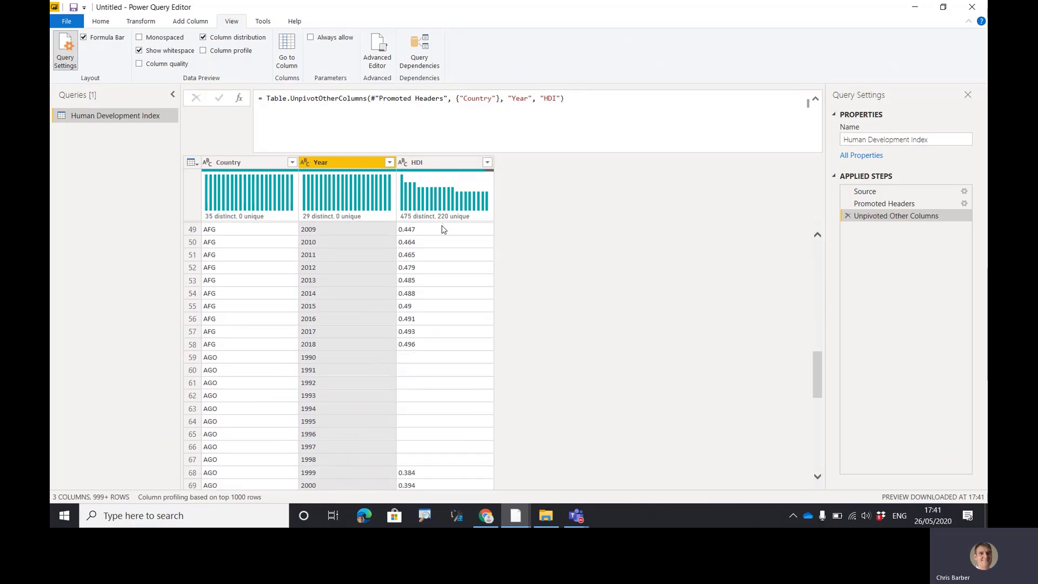
pyautogui.scroll(-2, 411, 281)
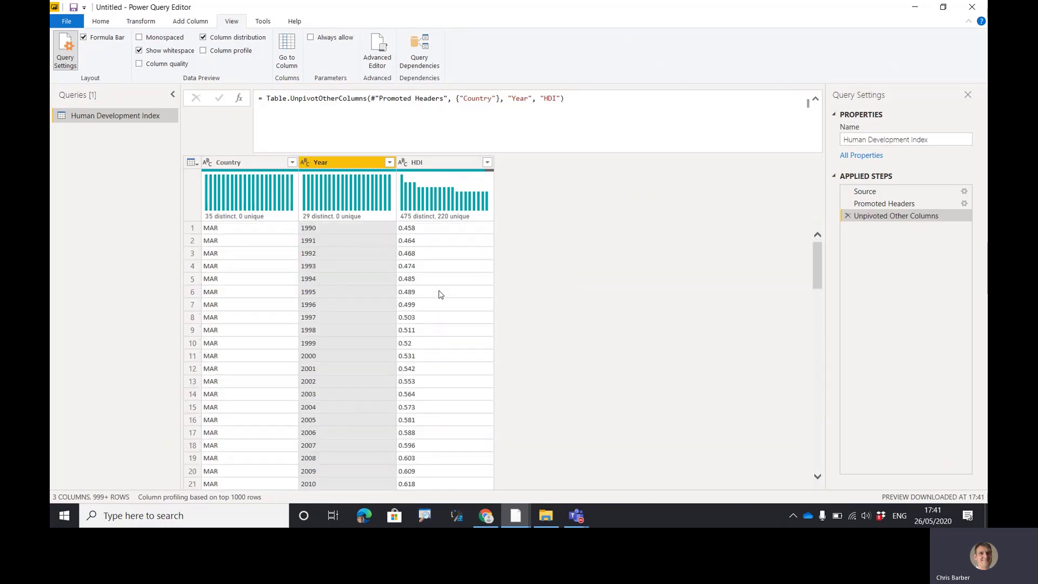
pyautogui.click(487, 163)
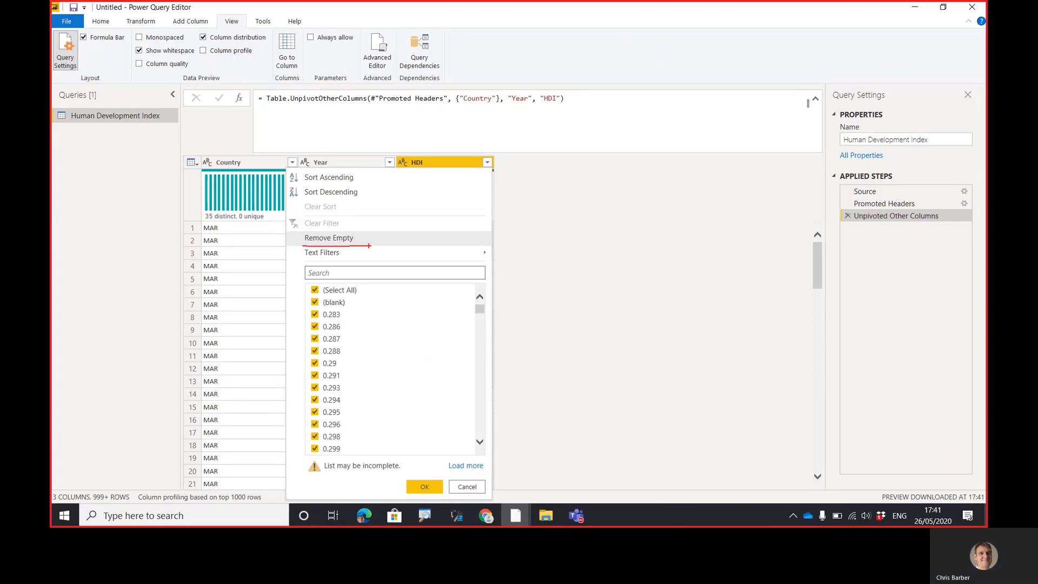
pyautogui.click(355, 241)
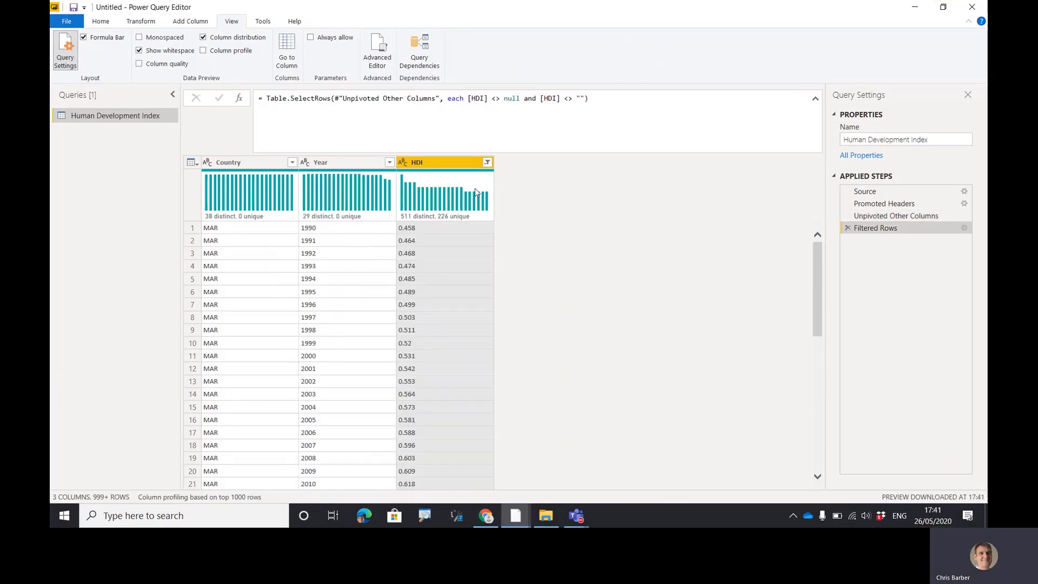
# Step: Set the Year column's data type to Whole Number and the HDI column's to Decimal Number
pyautogui.moveTo(407, 180)
pyautogui.click(327, 162)
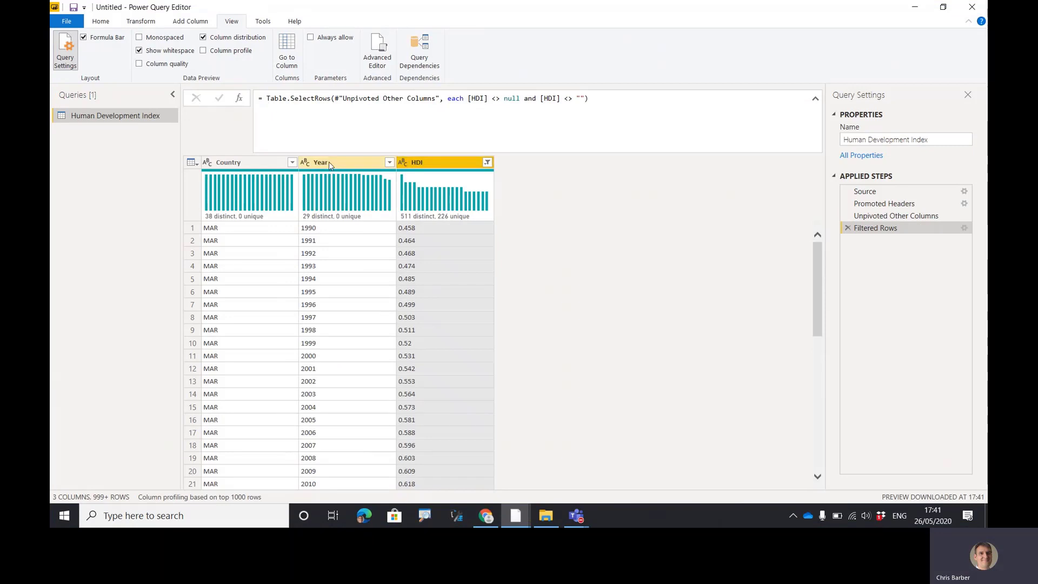
pyautogui.click(306, 163)
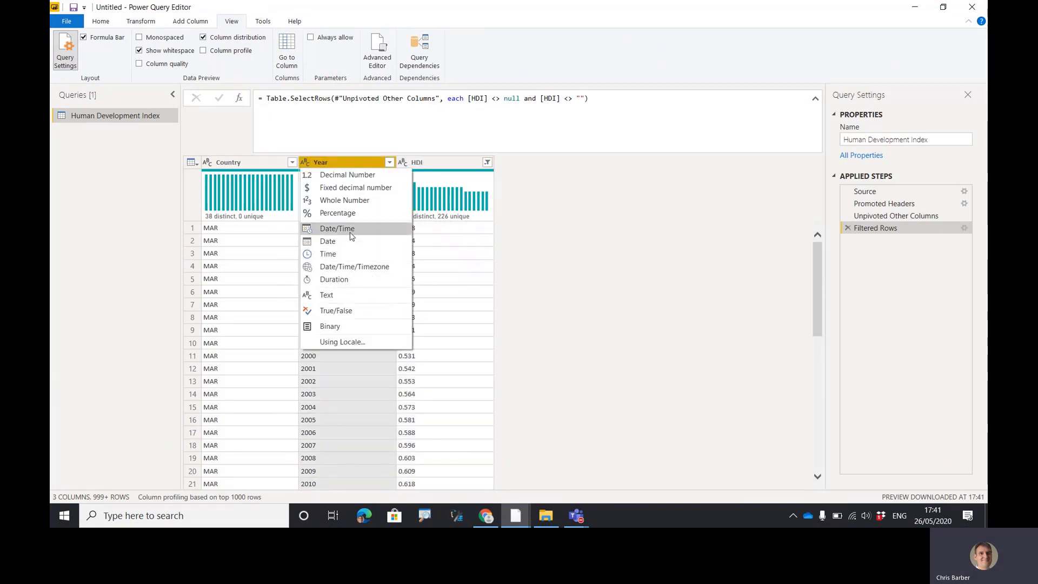
pyautogui.click(354, 200)
pyautogui.click(403, 162)
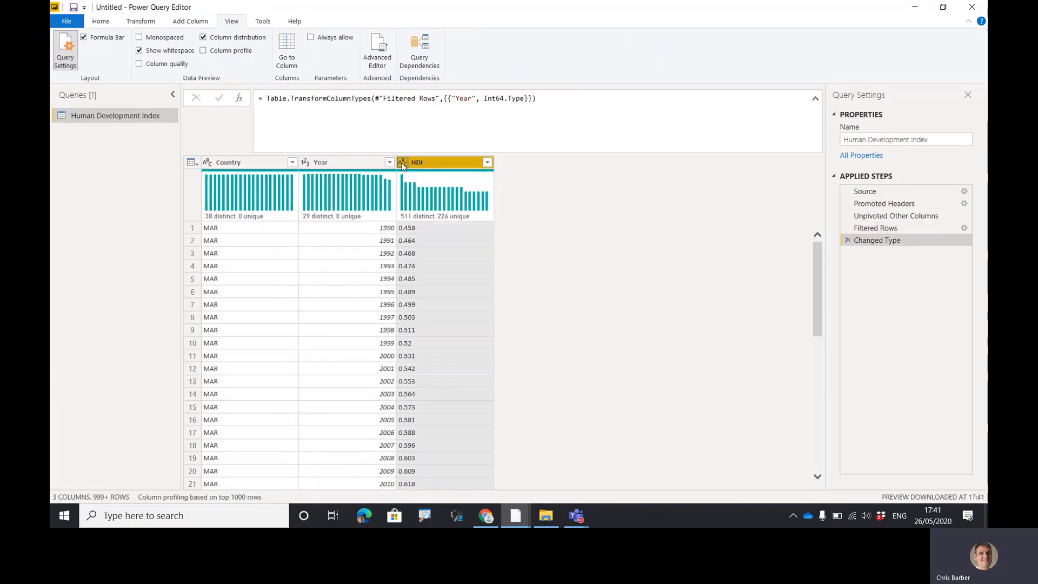
pyautogui.click(433, 176)
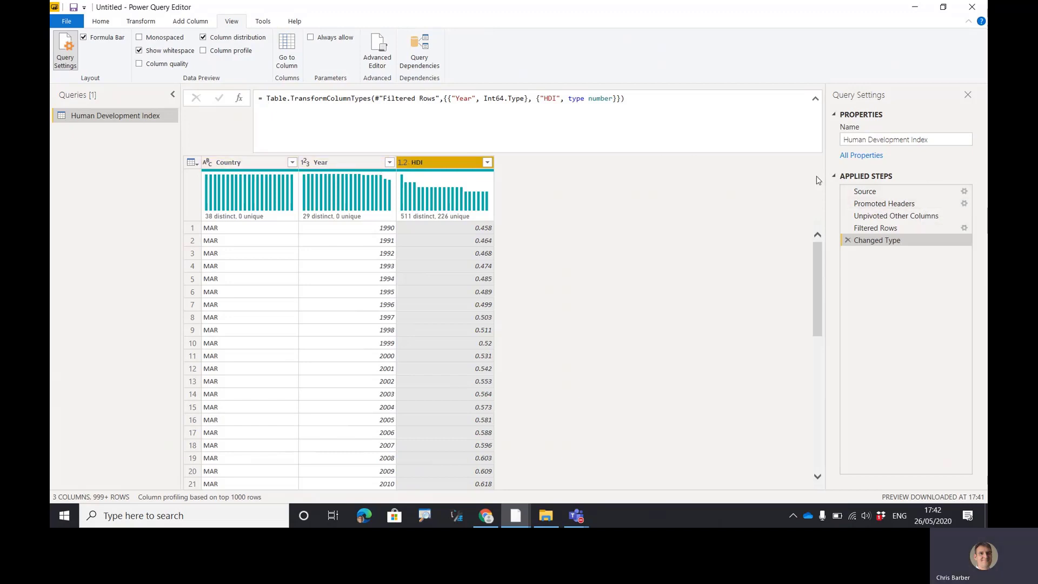
# Step: Rename the Promoted Headers applied step as Promoted_Headers
pyautogui.click(879, 206)
pyautogui.rightClick(879, 208)
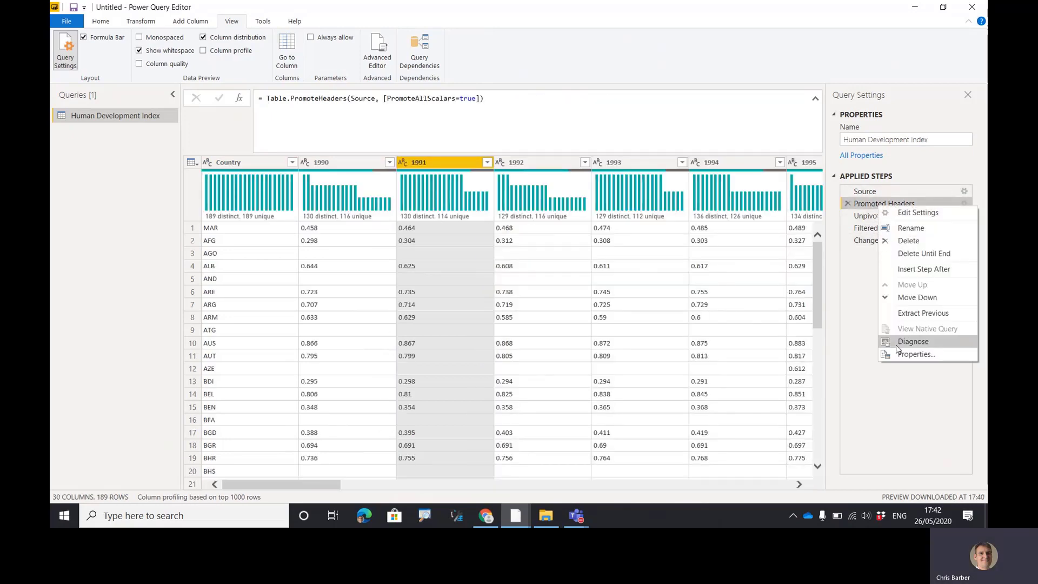
pyautogui.click(918, 231)
pyautogui.click(891, 203)
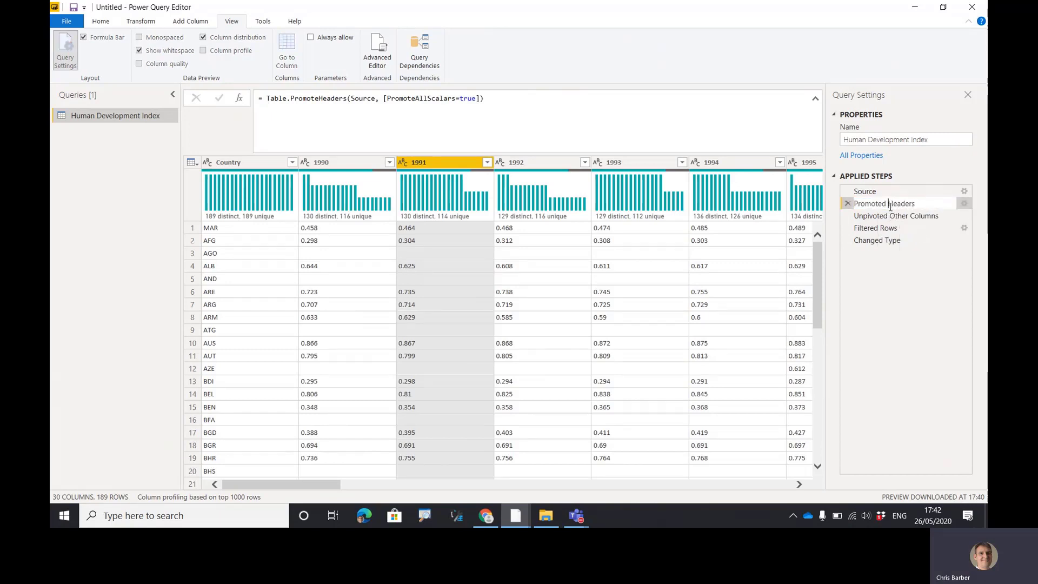
pyautogui.press('BackSpace')
pyautogui.write('_')
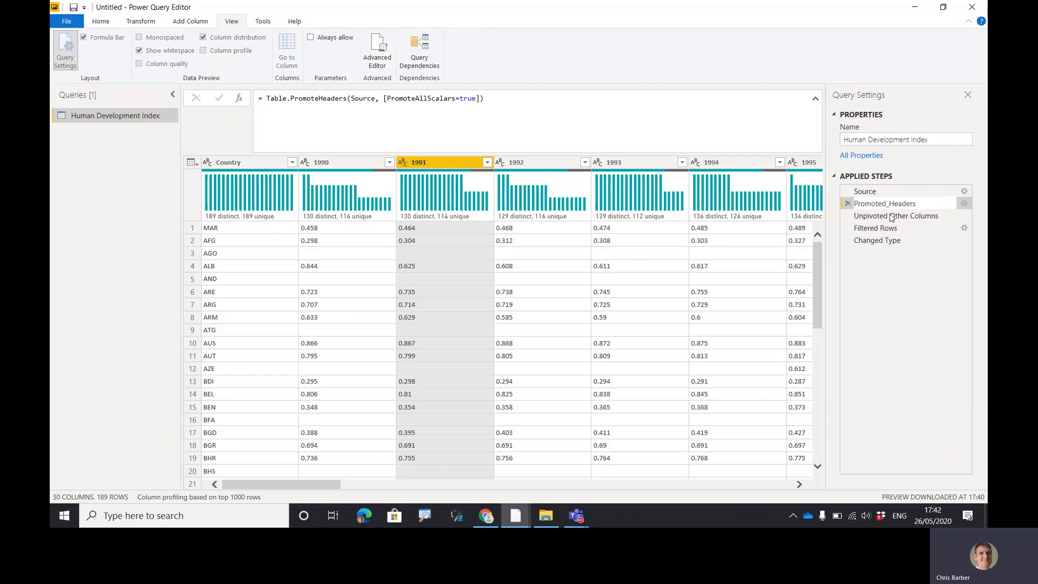
pyautogui.press('Return')
# Step: Rename the Unpivoted Other Columns applied step as Unpivoted_Other_Columns
pyautogui.rightClick(892, 216)
pyautogui.click(908, 238)
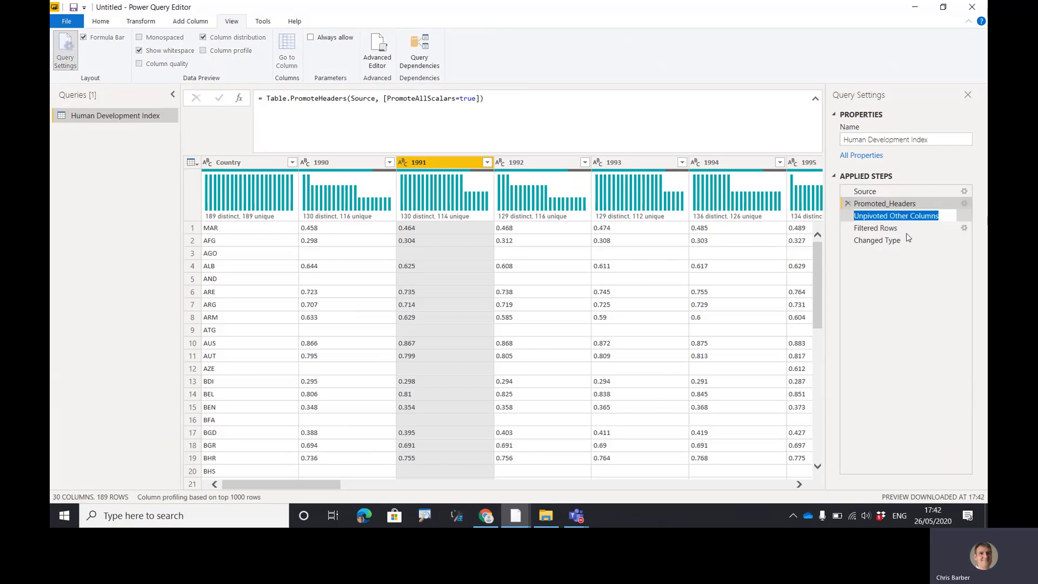
pyautogui.click(890, 215)
pyautogui.press('BackSpace')
pyautogui.write('_')
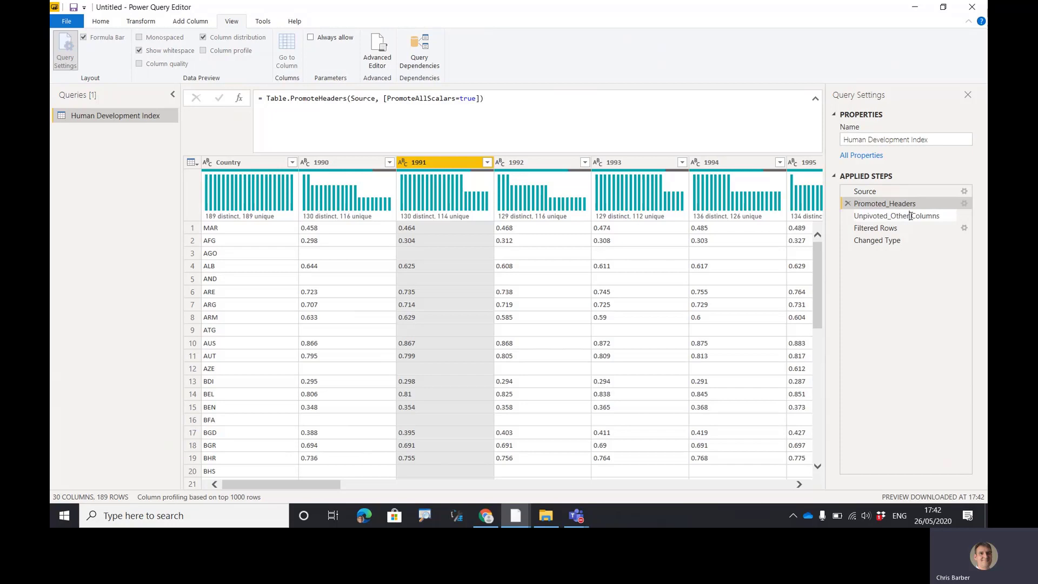
pyautogui.click(911, 216)
pyautogui.press('BackSpace')
pyautogui.write('_')
pyautogui.press('Return')
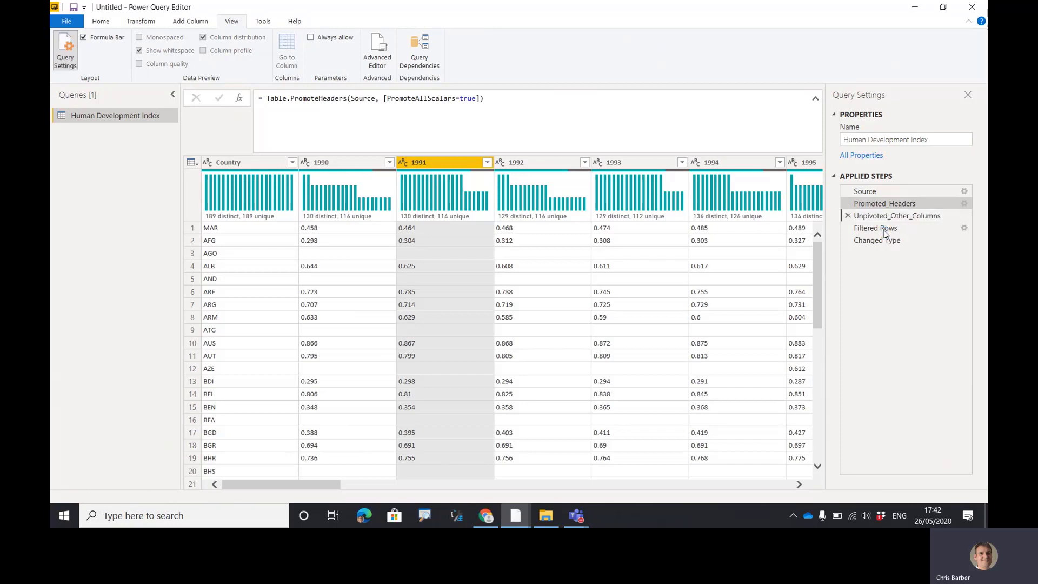
# Step: Rename the Filtered Rows applied step as Filtered_Rows
pyautogui.rightClick(881, 227)
pyautogui.click(903, 255)
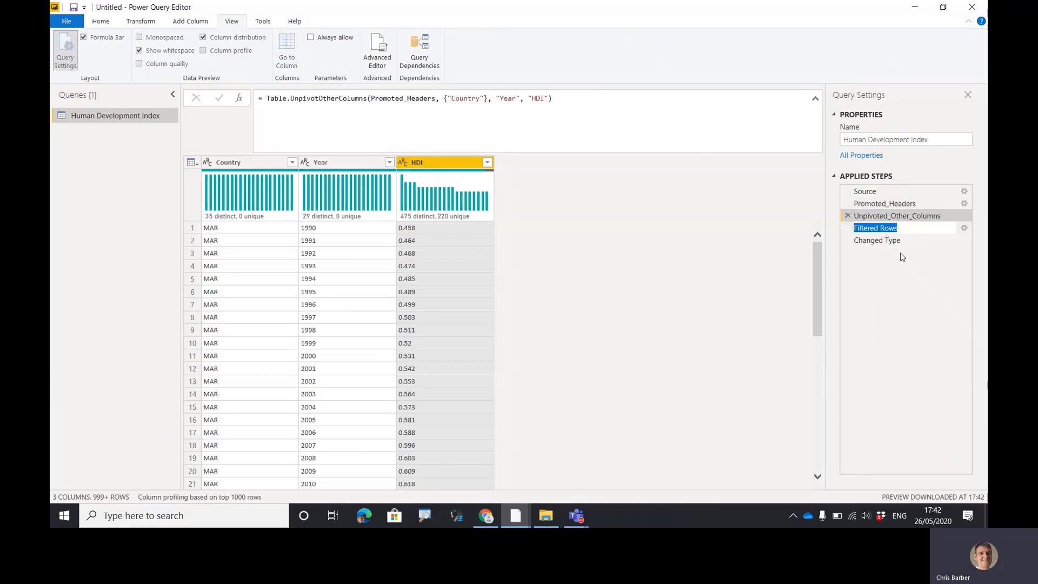
pyautogui.click(882, 228)
pyautogui.press('BackSpace')
pyautogui.write('_')
pyautogui.press('Return')
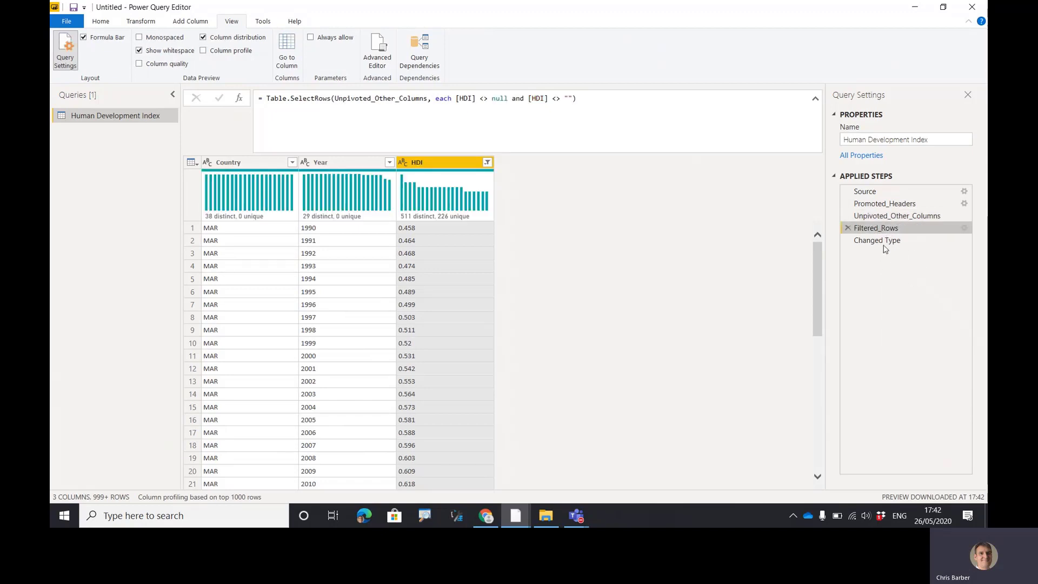
# Step: Rename the Changed Type applied step as Changed_Type
pyautogui.click(878, 240)
pyautogui.rightClick(882, 241)
pyautogui.click(914, 266)
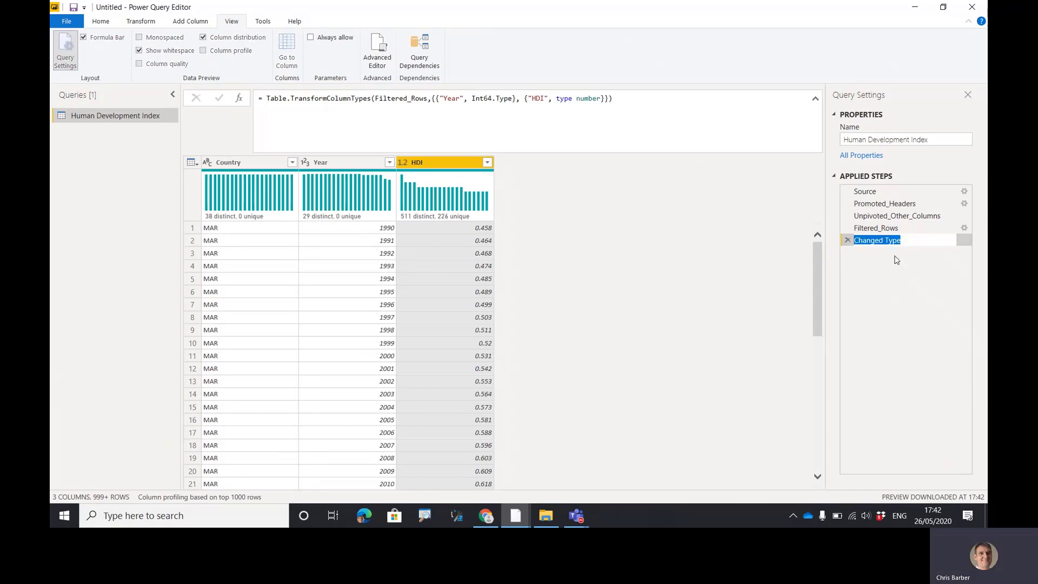
pyautogui.click(885, 242)
pyautogui.press('BackSpace')
pyautogui.write('_')
pyautogui.press('Return')
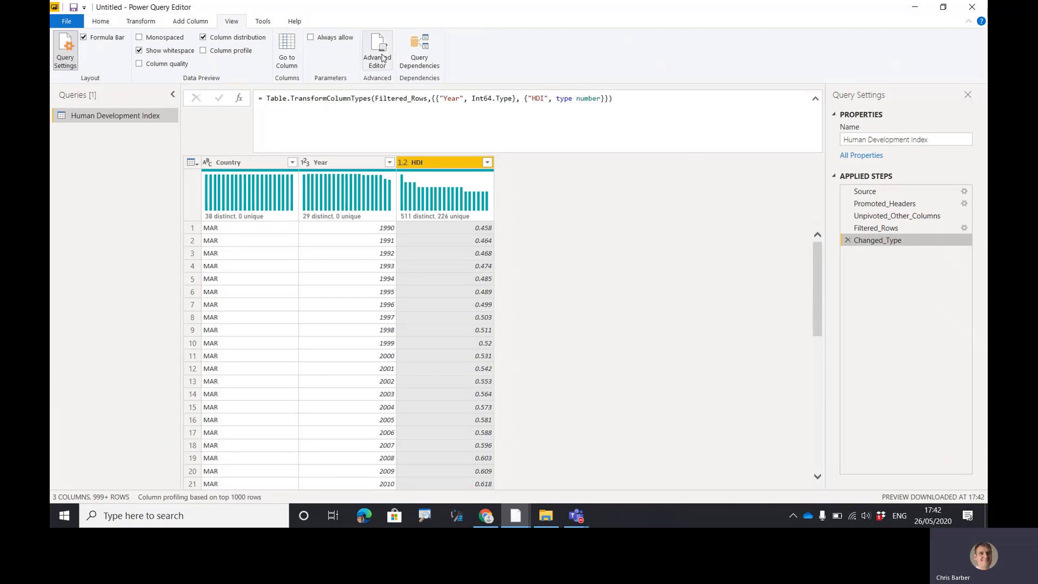
# Step: Point out the Advanced Editor command and open the Human Development Index query's code in it
pyautogui.hotkey('ctrl', '2')
pyautogui.moveTo(383, 55); pyautogui.dragTo(495, 50)
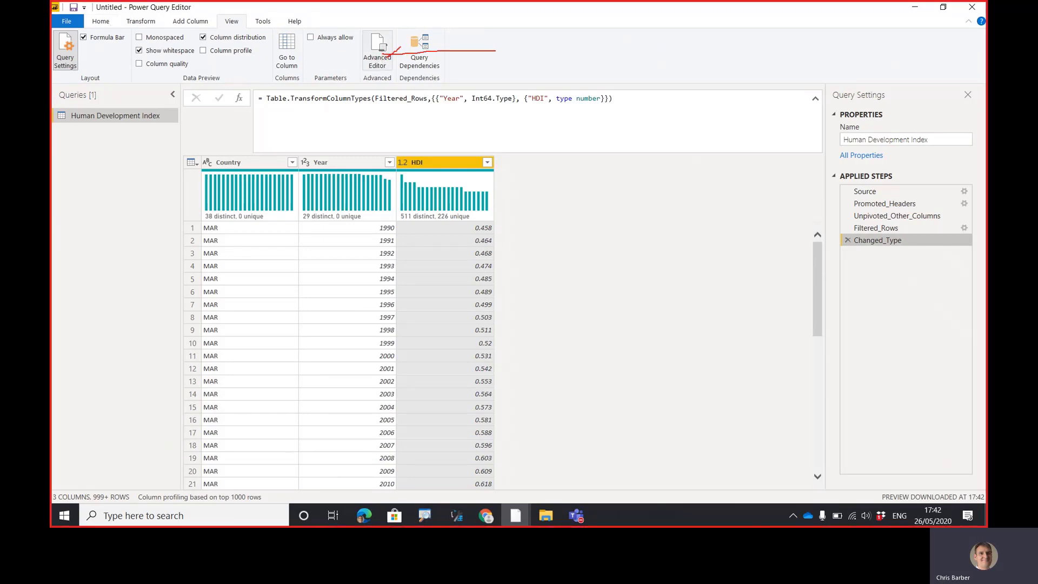
pyautogui.press('Escape')
pyautogui.click(379, 51)
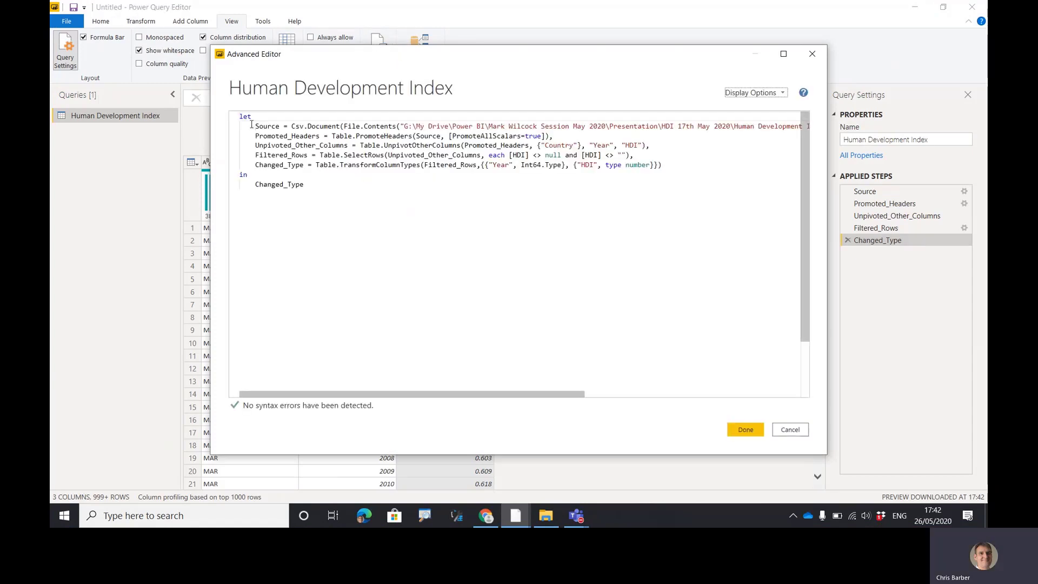
# Step: Insert a blank line above each of the five step lines in the query code, from Source to Changed_Type
pyautogui.click(251, 126)
pyautogui.press('Return')
pyautogui.click(252, 146)
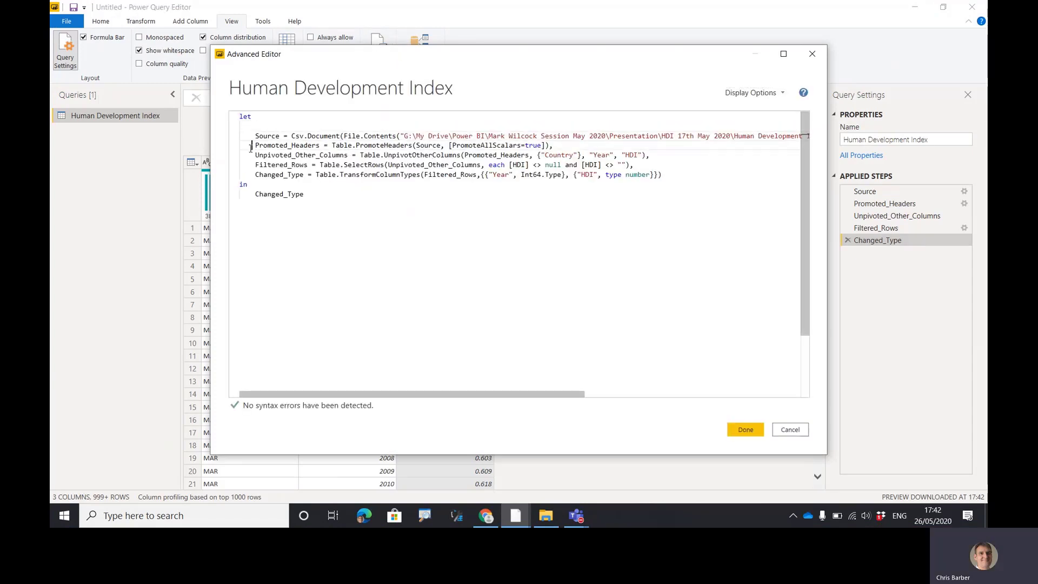
pyautogui.press('Return')
pyautogui.click(251, 165)
pyautogui.press('Return')
pyautogui.click(251, 185)
pyautogui.press('Return')
pyautogui.click(251, 204)
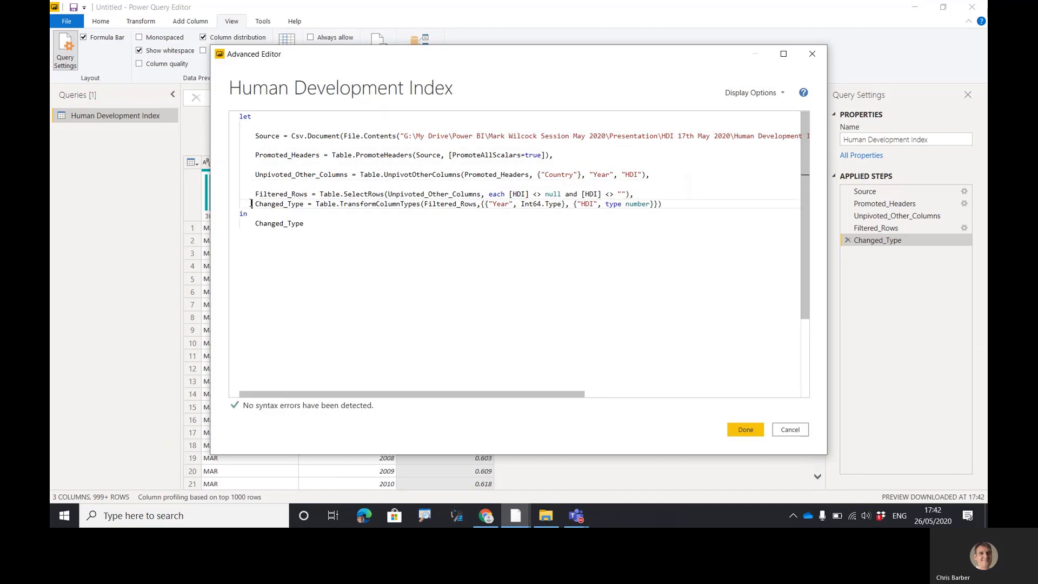
pyautogui.press('Return')
# Step: Add the comments "// Step 1: Getting the data" above Source and "// Step 2: Promoting first row to headers" above Promoted_Headers
pyautogui.click(258, 130)
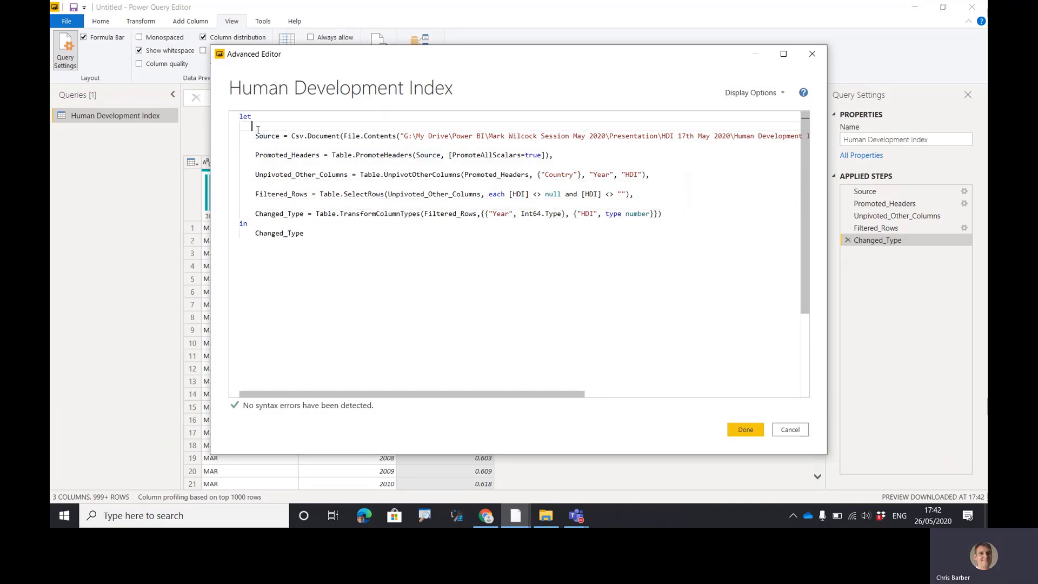
pyautogui.write('// Step 1: Getting the data')
pyautogui.click(257, 146)
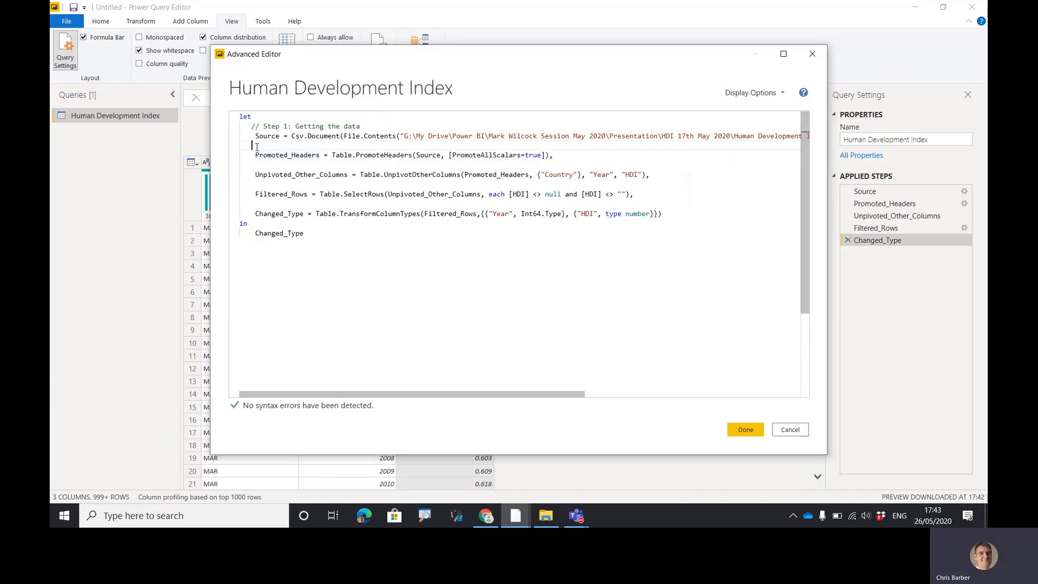
pyautogui.press('Return')
pyautogui.press('Return')
pyautogui.write('// Step 2')
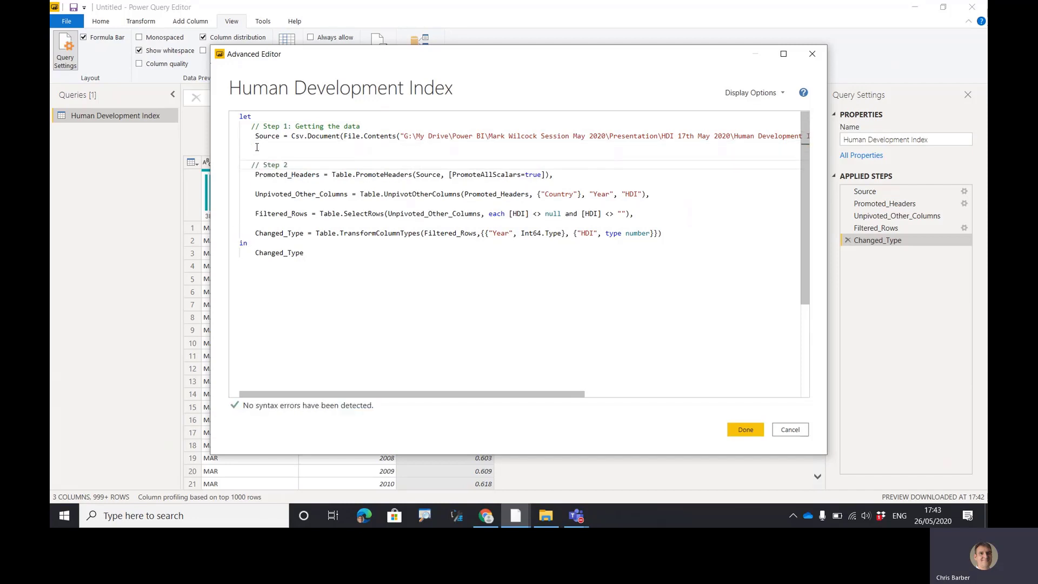
pyautogui.write(': Promoting first row to headers')
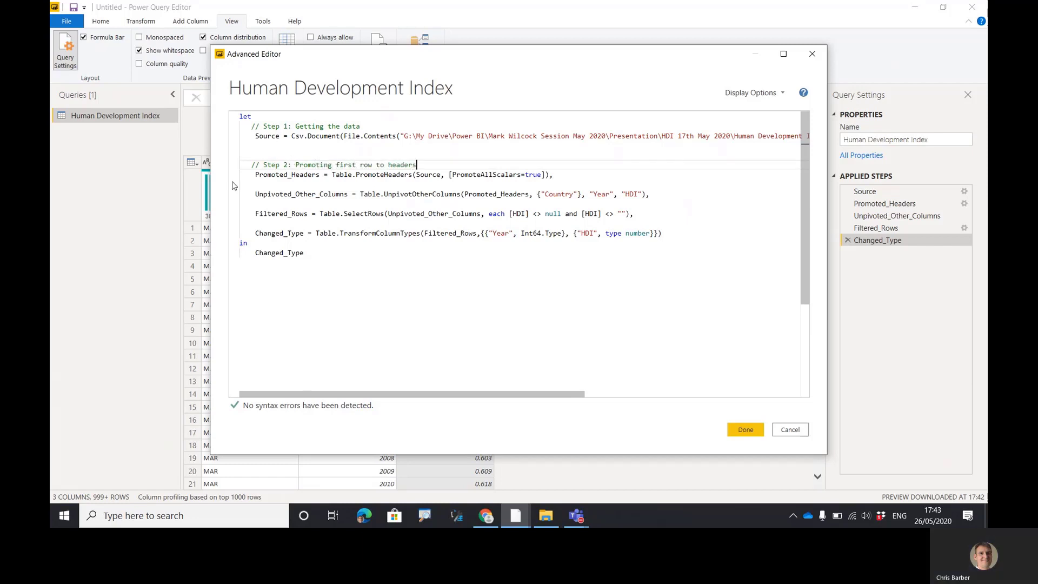
# Step: Add the comment "// Step 3: Unpivoting the other columns" above the Unpivoted_Other_Columns line, set apart by extra blank lines
pyautogui.click(259, 185)
pyautogui.press('Return')
pyautogui.press('Return')
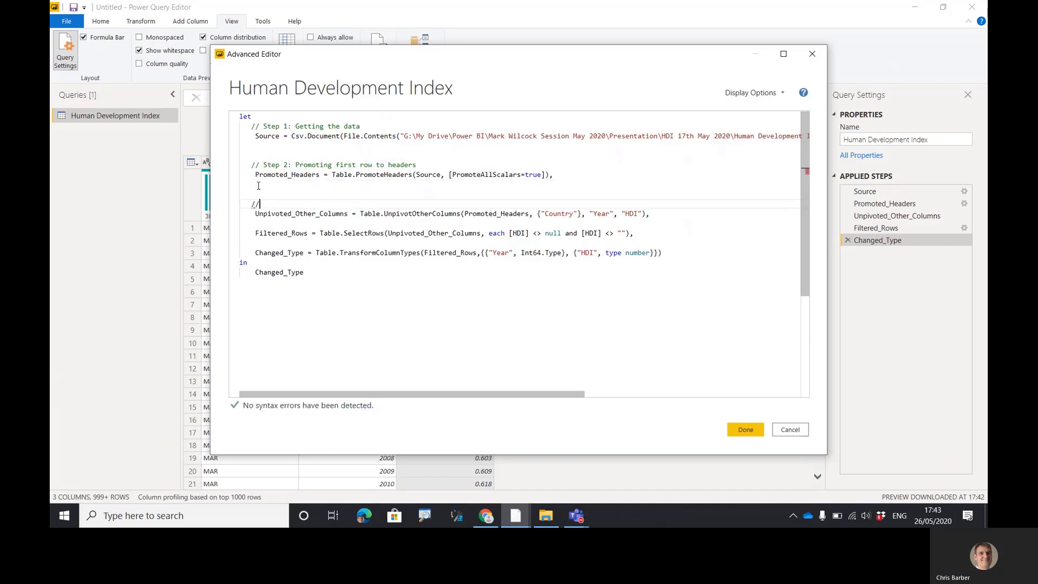
pyautogui.write('// step 3: Unpivotr')
pyautogui.press('BackSpace')
pyautogui.write('ing the other columns')
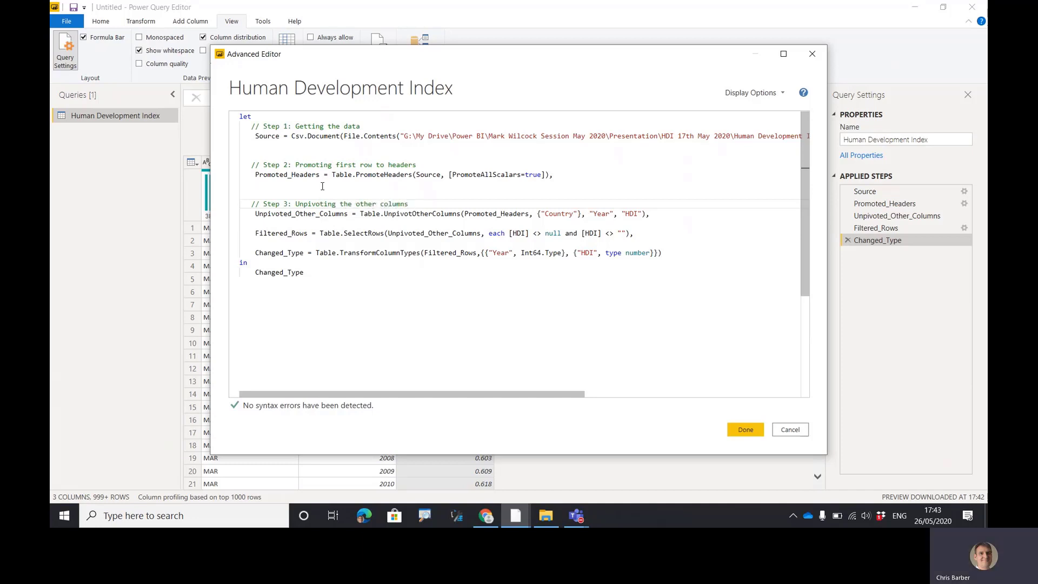
# Step: Add the comment "// filtering out the blanks" above the Filtered_Rows line, set apart by extra blank lines
pyautogui.click(286, 219)
pyautogui.press('Return')
pyautogui.press('Return')
pyautogui.write('//')
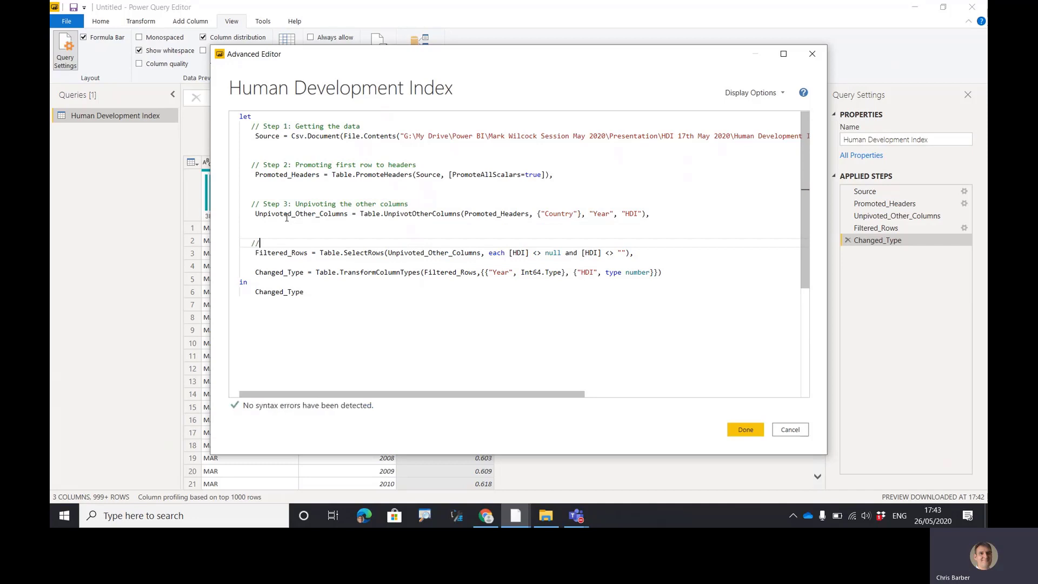
pyautogui.write(' filtering out the b')
# Step: Add the comment "//step 5: Changing the type of data" above the Changed_Type line, set apart by extra blank lines
pyautogui.click(309, 263)
pyautogui.press('Return')
pyautogui.press('Return')
pyautogui.write('/')
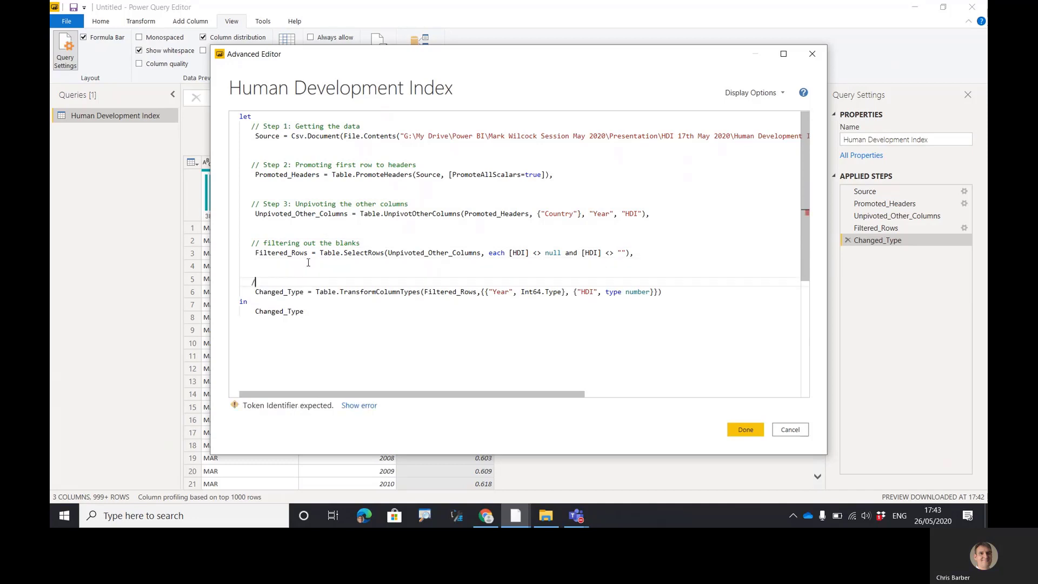
pyautogui.write('/step ')
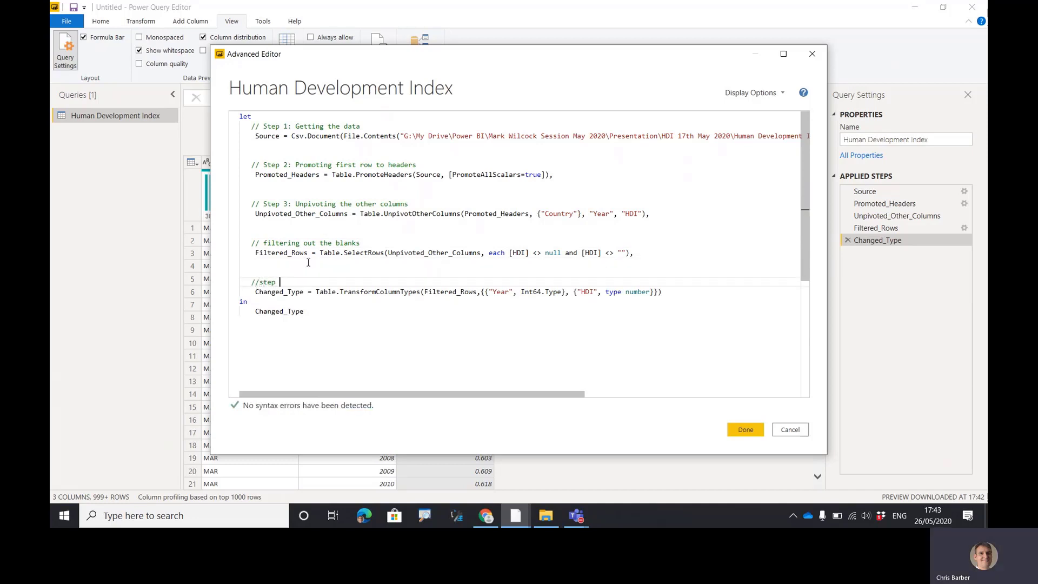
pyautogui.write('5: Ch')
pyautogui.write('angi')
pyautogui.press('BackSpace')
pyautogui.write('ging the t')
pyautogui.press('BackSpace')
pyautogui.write('t')
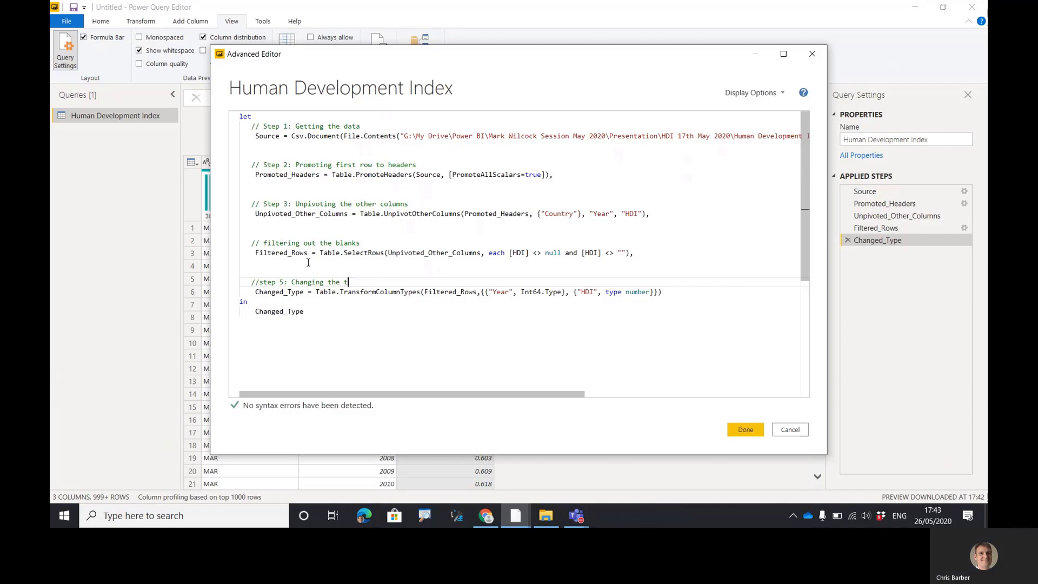
pyautogui.write('ype of data')
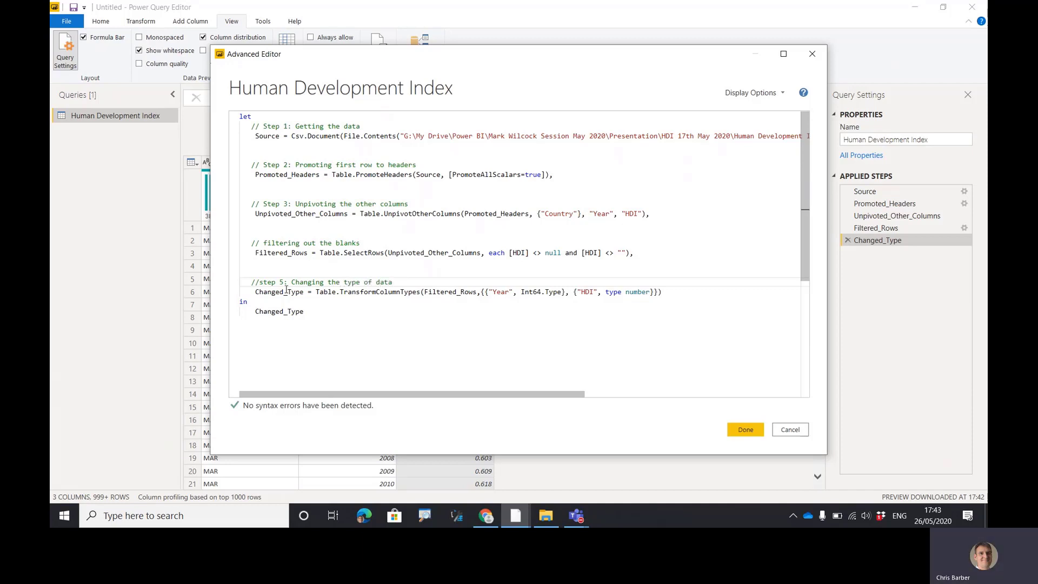
# Step: Add the comment "// returning step 5" between the in keyword and the final Changed_Type line
pyautogui.click(277, 301)
pyautogui.press('Return')
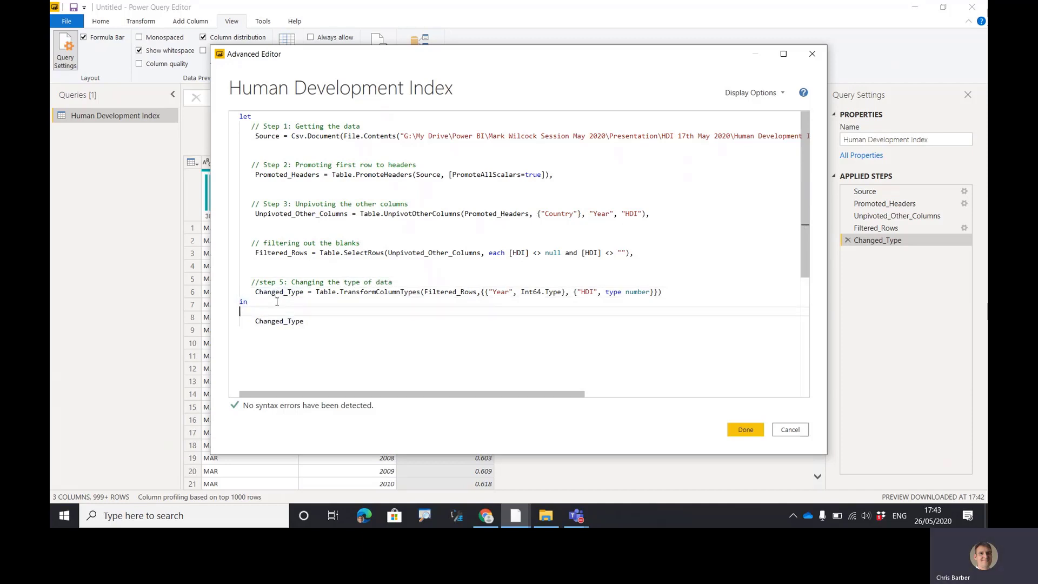
pyautogui.press('Return')
pyautogui.press('Return')
pyautogui.write('// retur')
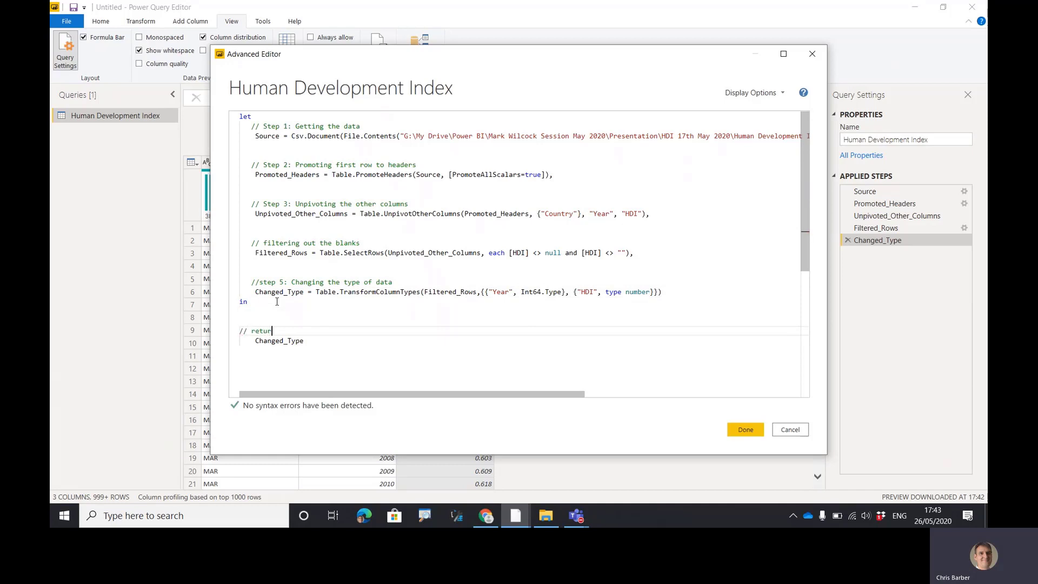
pyautogui.write('ning step 5')
# Step: Prefix the blanks-filtering comment with "Step 4:" and capitalise "Step" in the step 5 comment
pyautogui.click(267, 246)
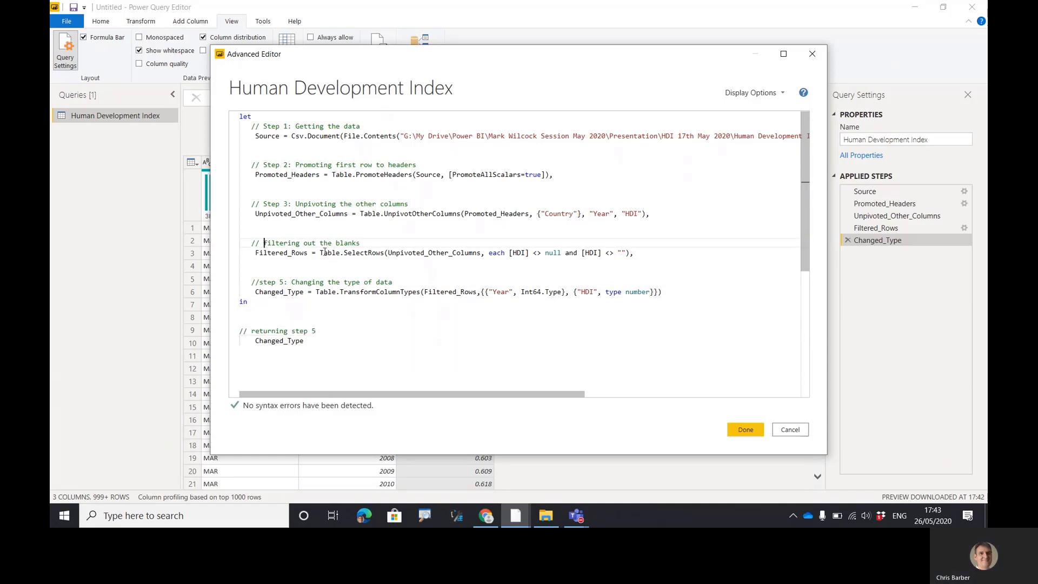
pyautogui.write('Step 4:')
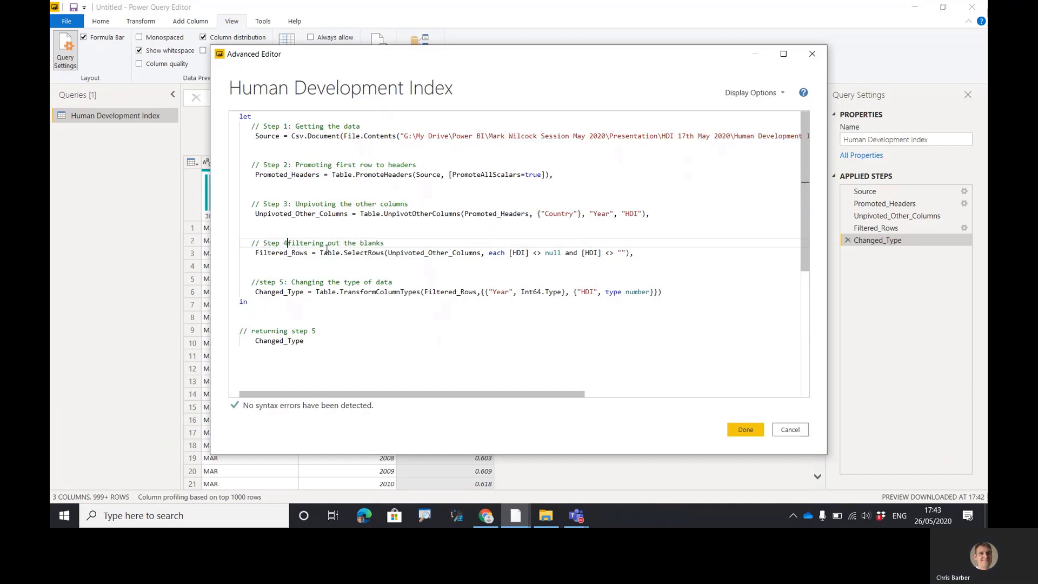
pyautogui.press('Down')
pyautogui.press('Down')
pyautogui.press('Down')
pyautogui.press('Down')
pyautogui.press('Home')
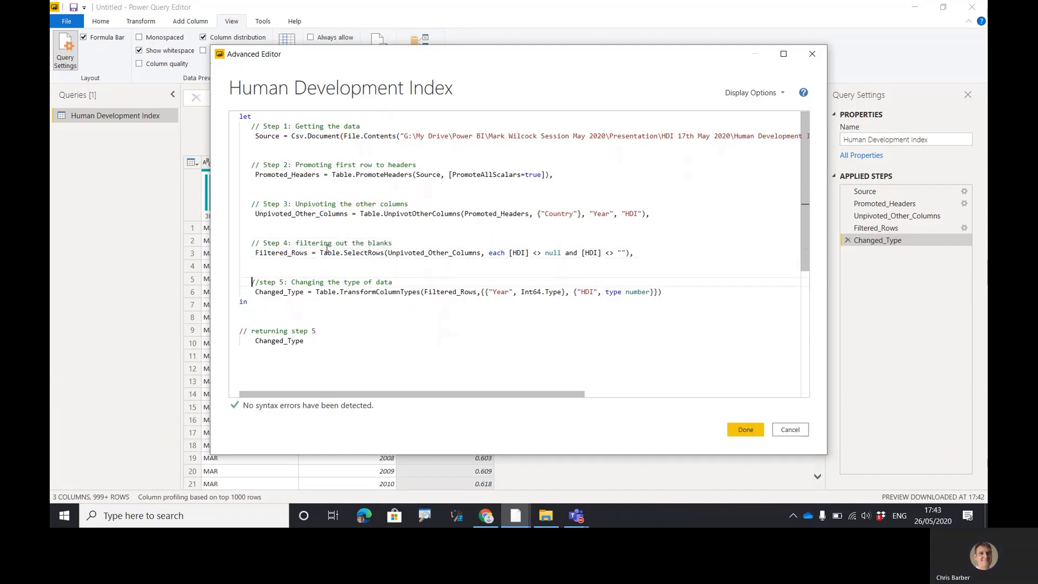
pyautogui.press('BackSpace')
pyautogui.write('S')
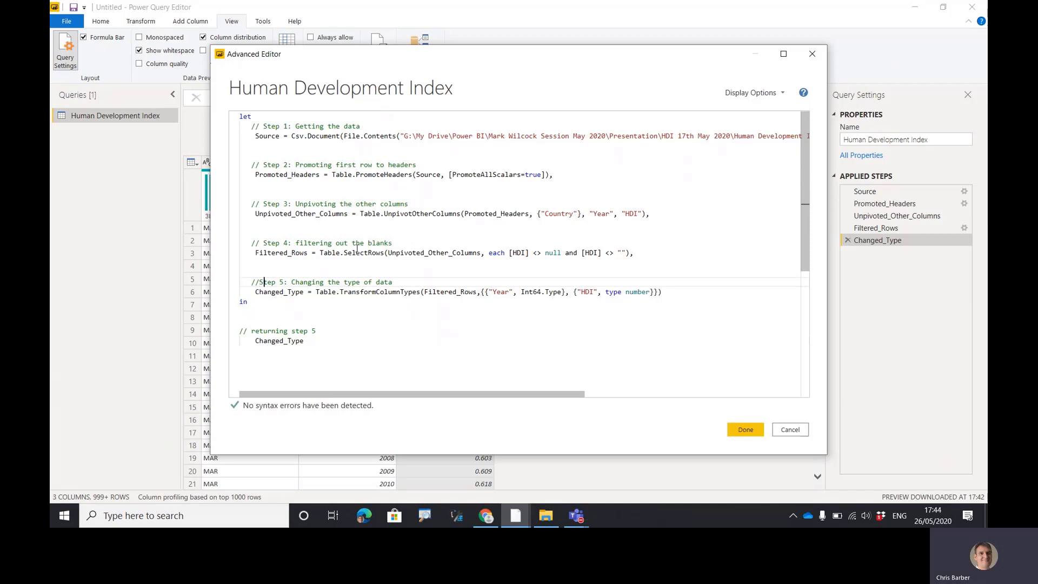
# Step: Go through the five step comments in the query code and accept the edited code
pyautogui.click(291, 137)
pyautogui.click(289, 163)
pyautogui.click(300, 204)
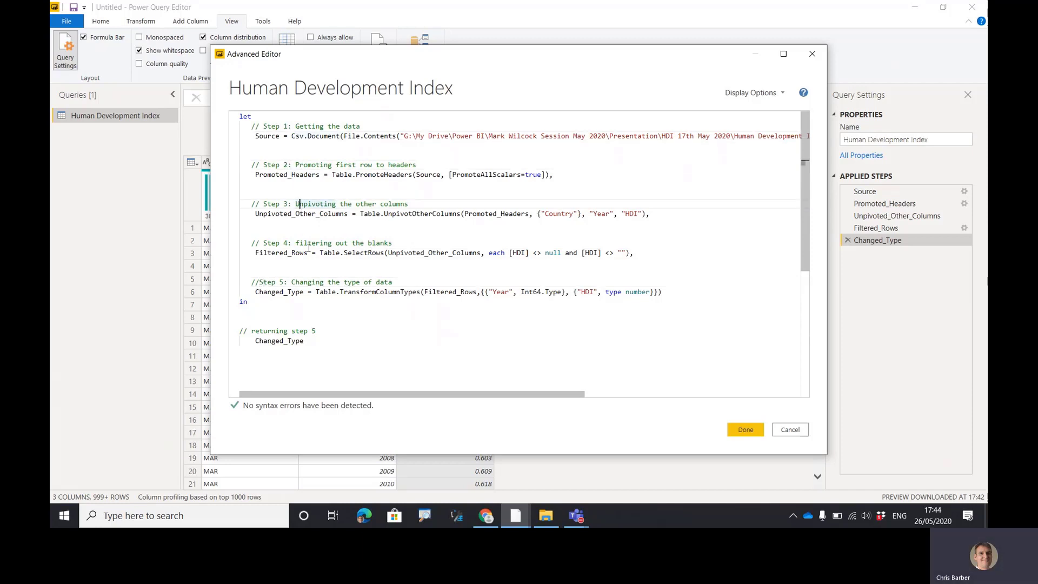
pyautogui.click(306, 243)
pyautogui.click(312, 282)
pyautogui.click(745, 429)
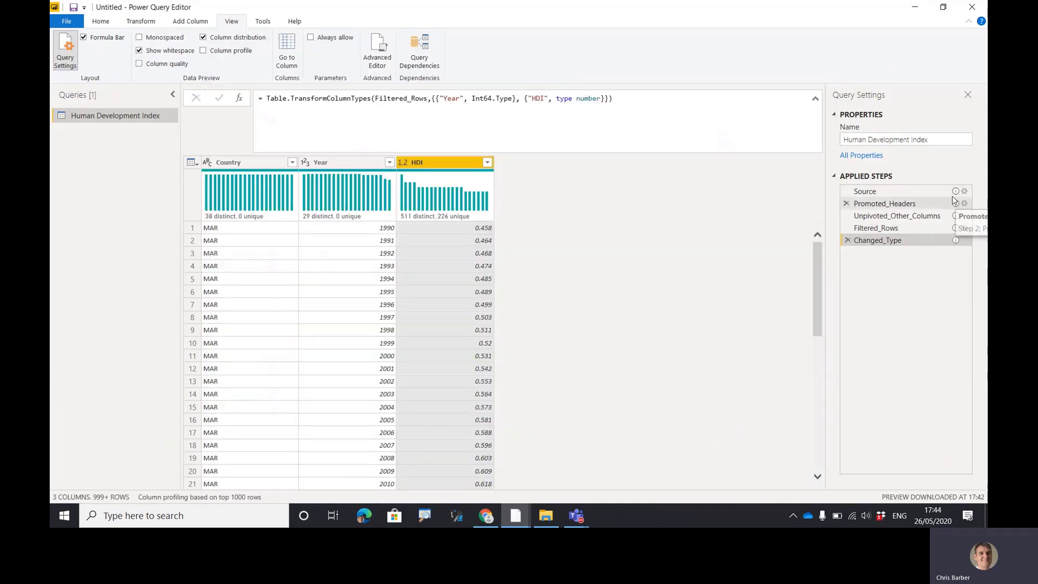
# Step: Widen the Query Settings area and examine the comment descriptions attached to the applied steps
pyautogui.moveTo(955, 198)
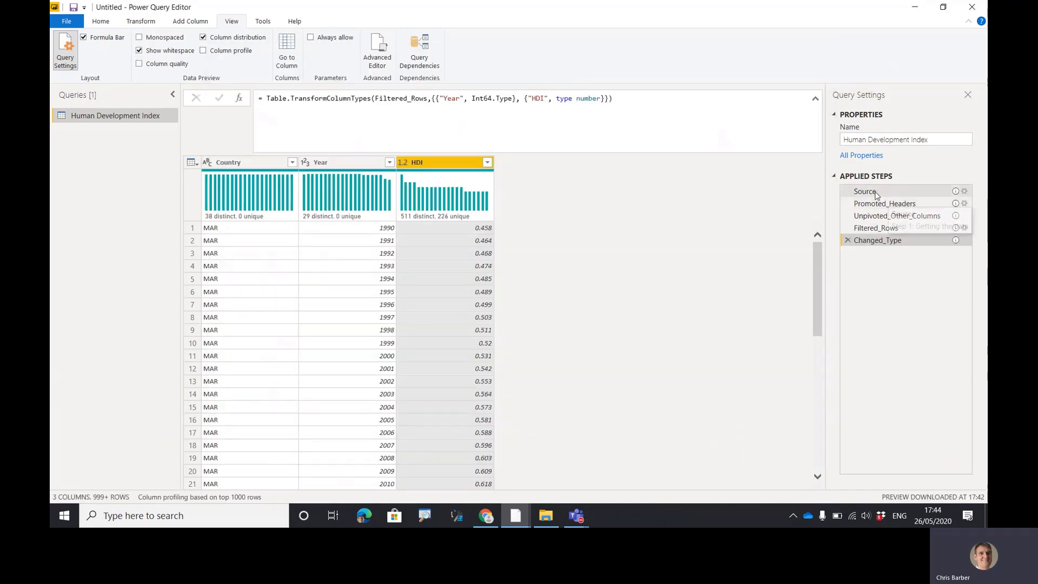
pyautogui.moveTo(826, 195); pyautogui.dragTo(538, 190)
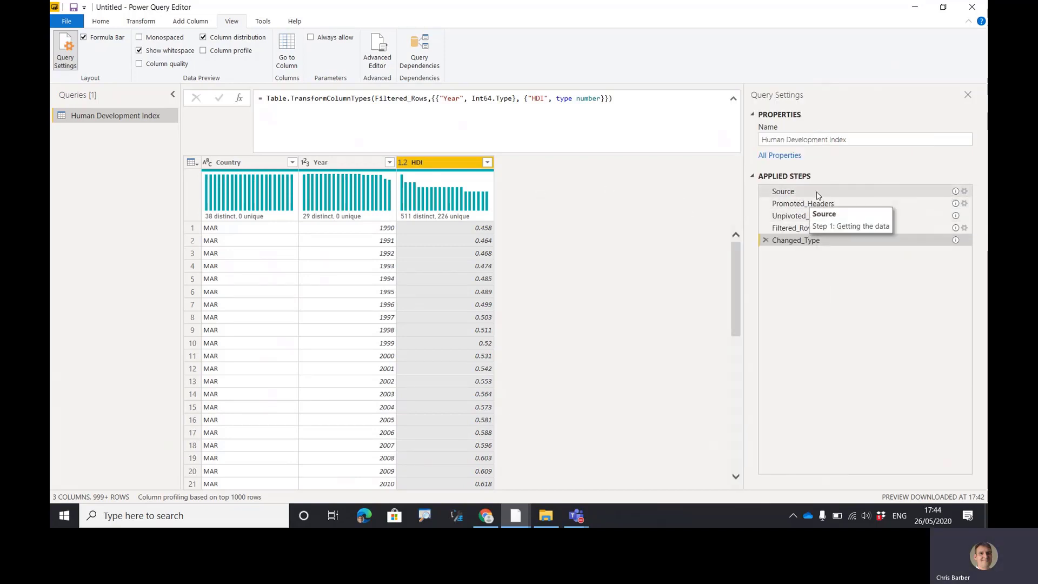
pyautogui.moveTo(805, 199)
pyautogui.hotkey('ctrl', '1')
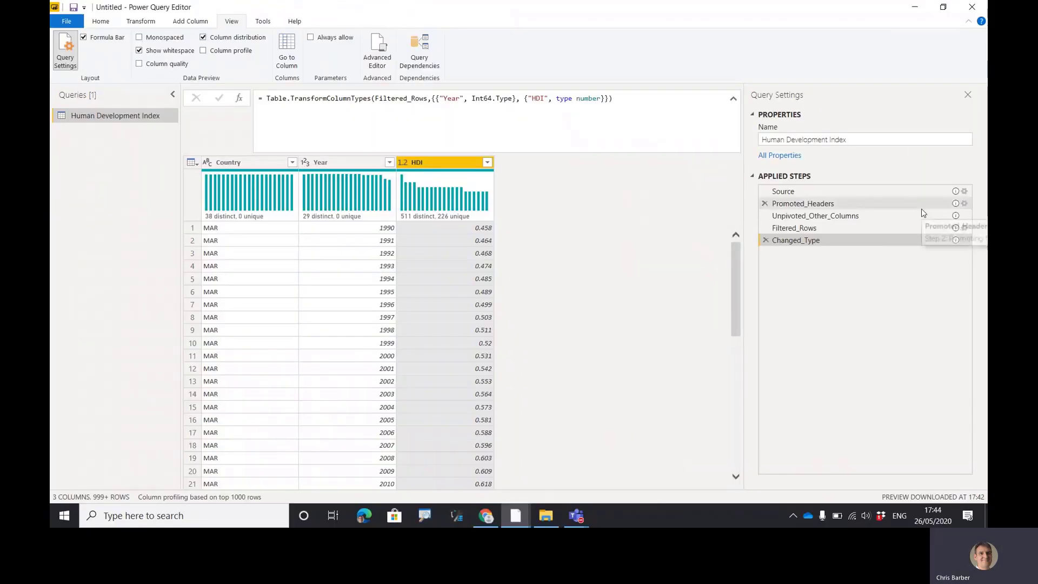
pyautogui.moveTo(733, 235)
pyautogui.moveTo(794, 227)
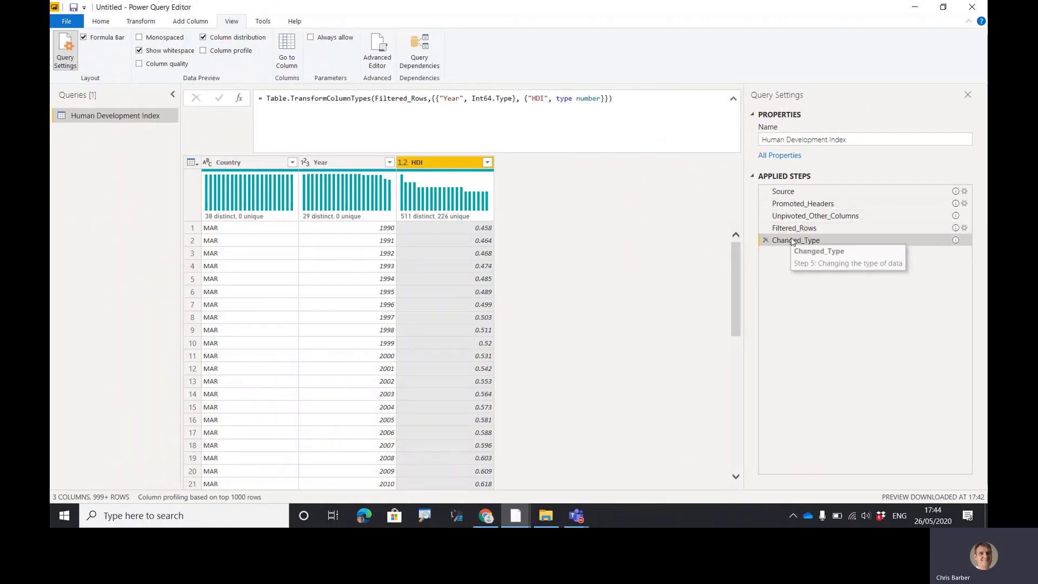
pyautogui.moveTo(788, 193)
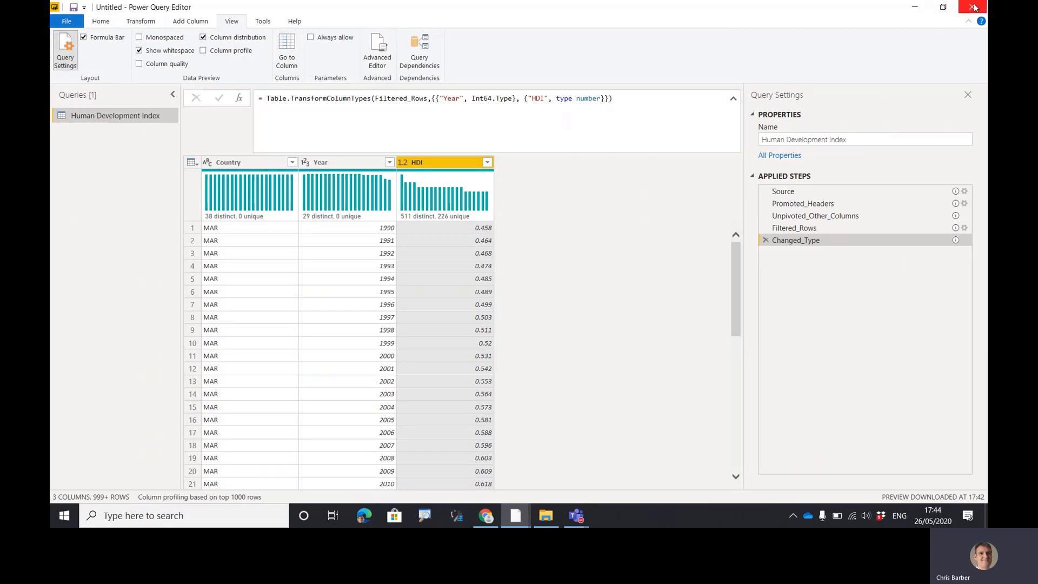
# Step: Close the query editor and apply the changes, loading the Human Development Index data into the model
pyautogui.click(100, 21)
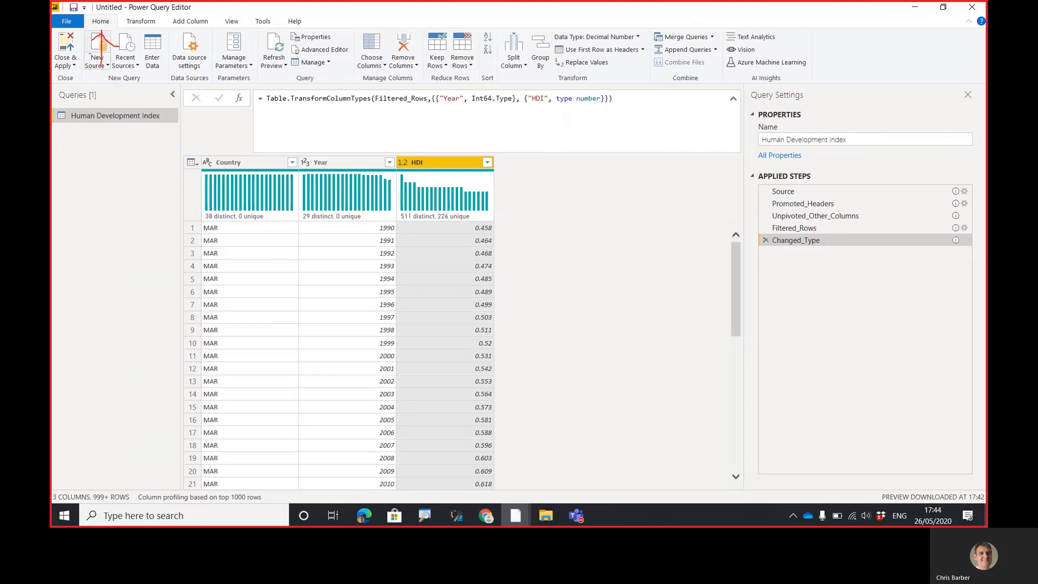
pyautogui.moveTo(67, 73); pyautogui.dragTo(62, 50)
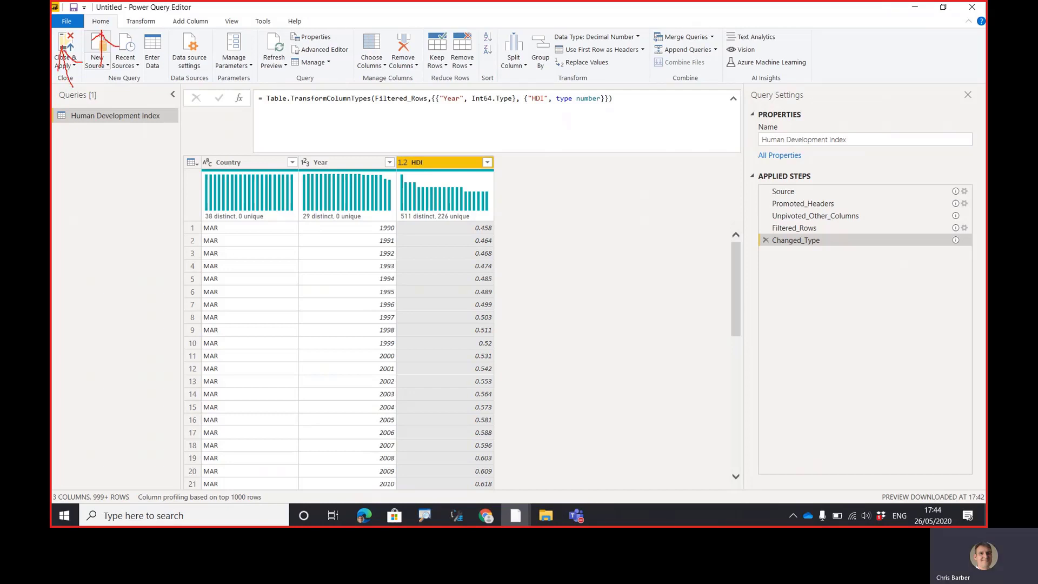
pyautogui.click(67, 52)
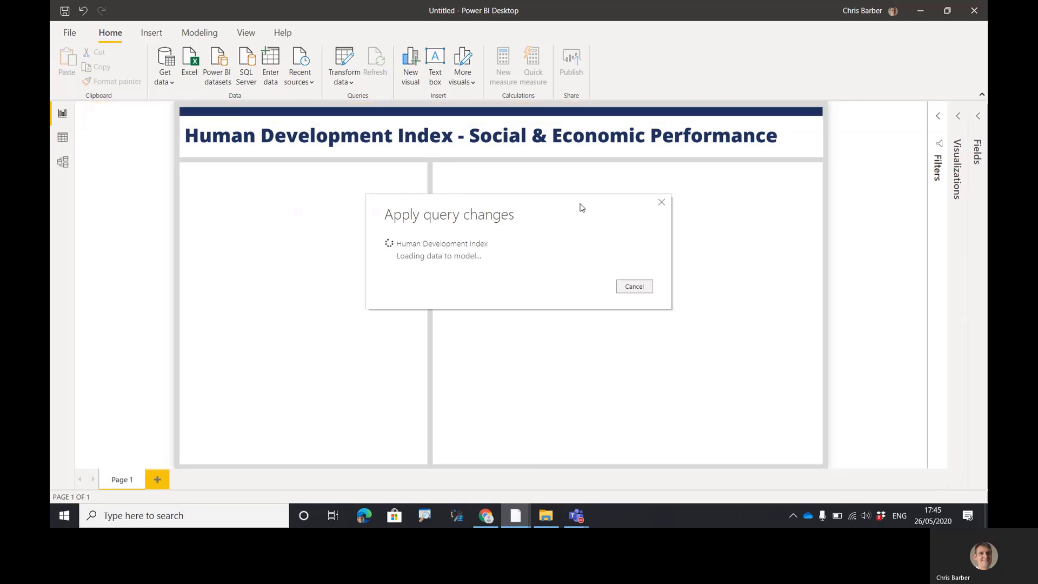
# Step: Expand the collapsed Filters, Visualizations and Fields areas beside the report page
pyautogui.click(938, 119)
pyautogui.click(958, 124)
pyautogui.click(977, 125)
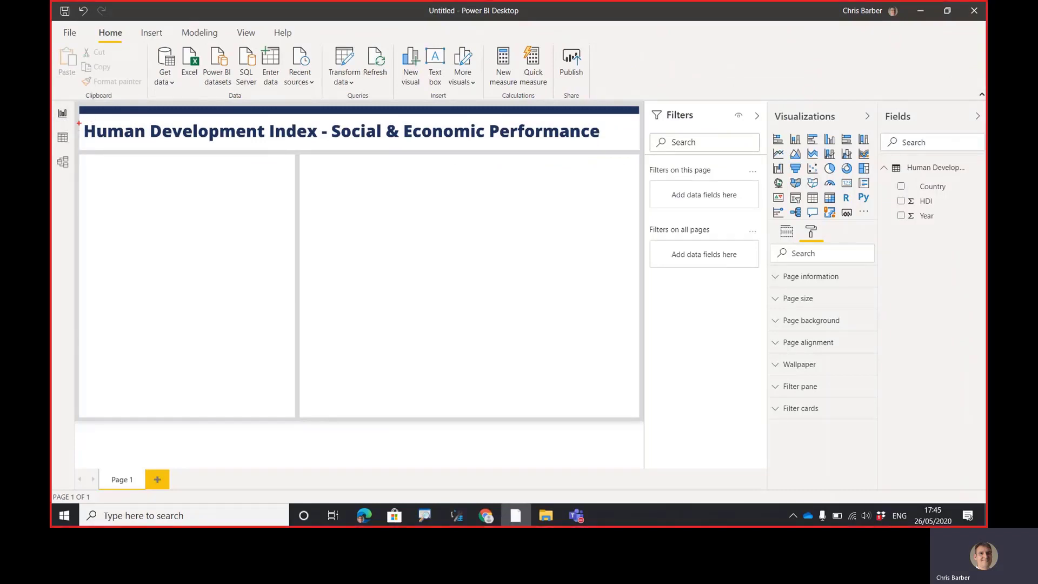
# Step: Point out the switches for the Report, Data and Model views
pyautogui.moveTo(73, 116); pyautogui.dragTo(125, 118)
pyautogui.moveTo(74, 139); pyautogui.dragTo(79, 143)
pyautogui.moveTo(75, 164); pyautogui.dragTo(181, 166)
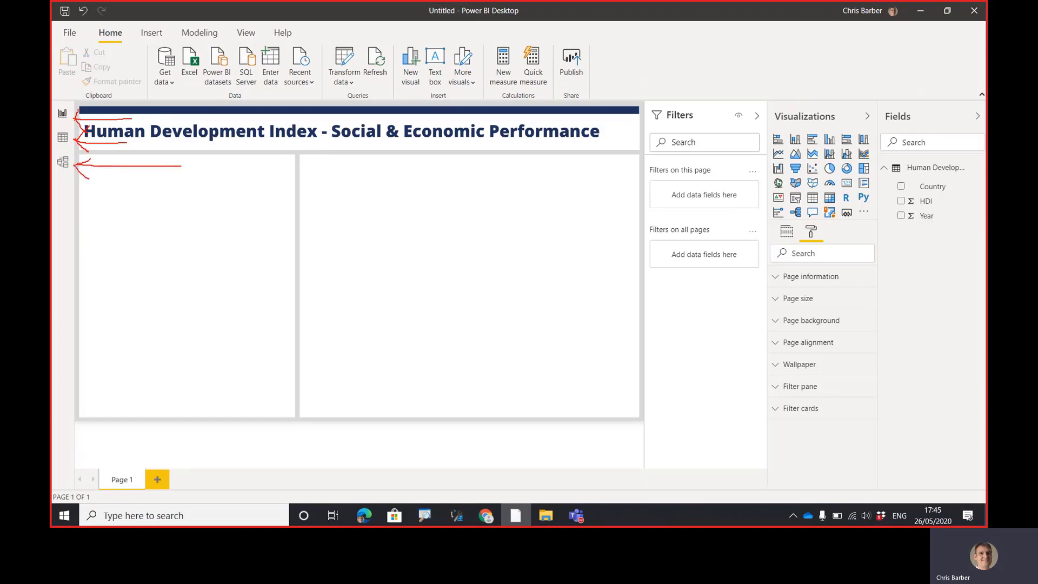
pyautogui.press('Escape')
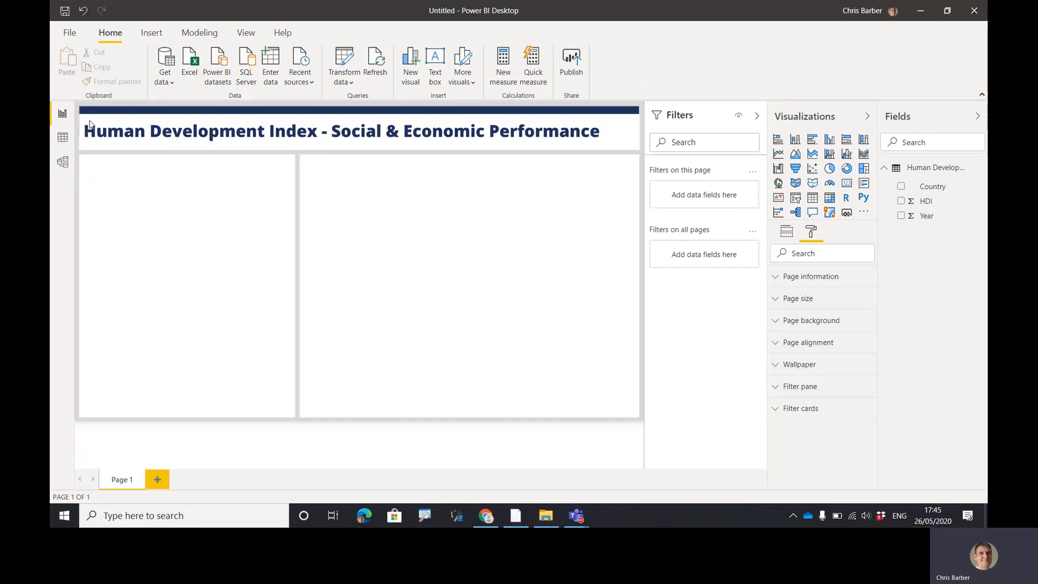
# Step: Widen the Country, Year and HDI columns of the loaded table in Data view and return to the report
pyautogui.click(62, 142)
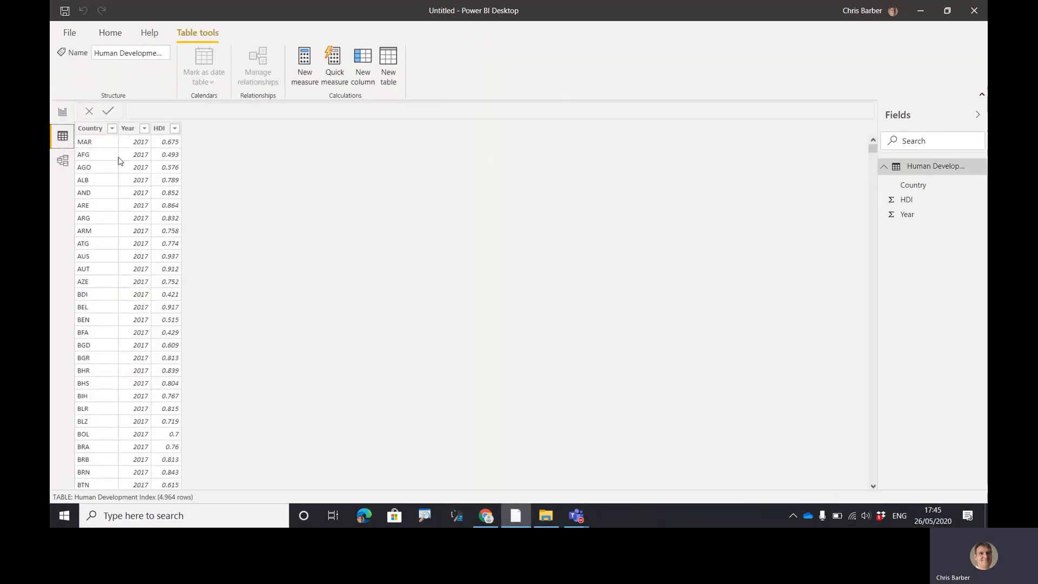
pyautogui.moveTo(117, 130); pyautogui.dragTo(291, 136)
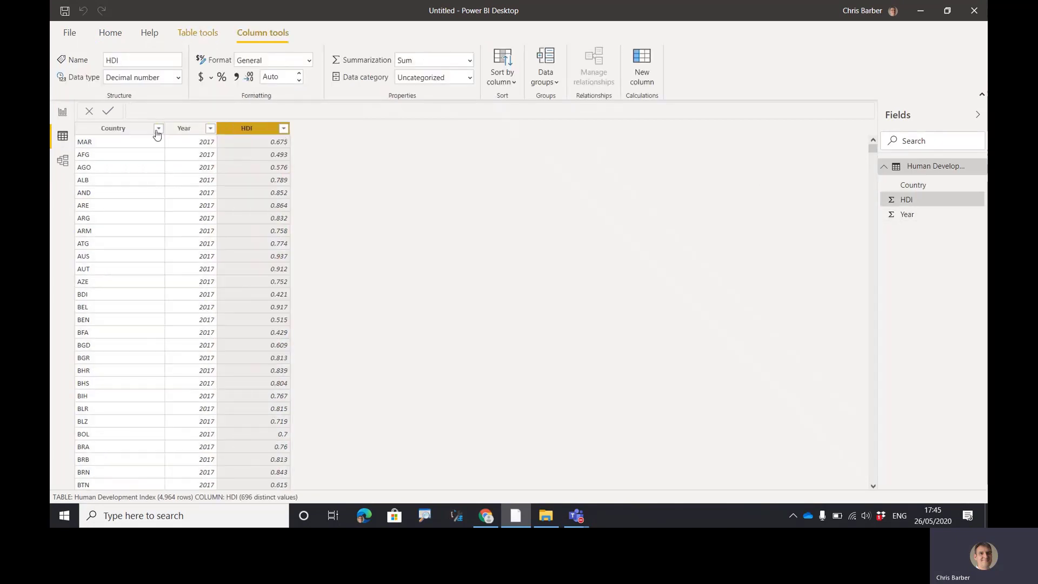
pyautogui.click(61, 114)
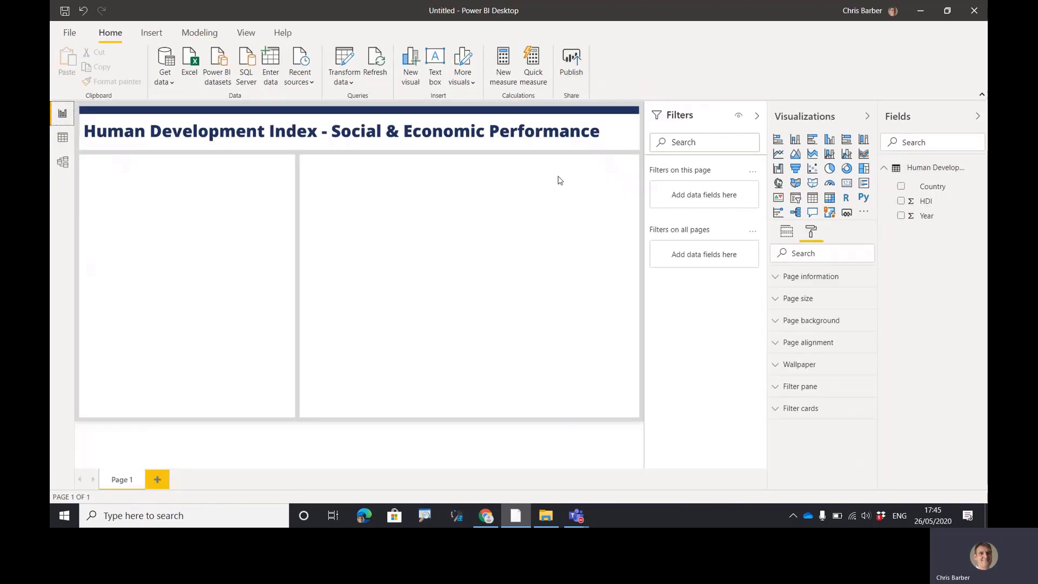
# Step: Add the Country field to the report page's larger blank panel as a table visual and stretch it down near the panel's lower edge
pyautogui.moveTo(950, 193); pyautogui.dragTo(382, 220)
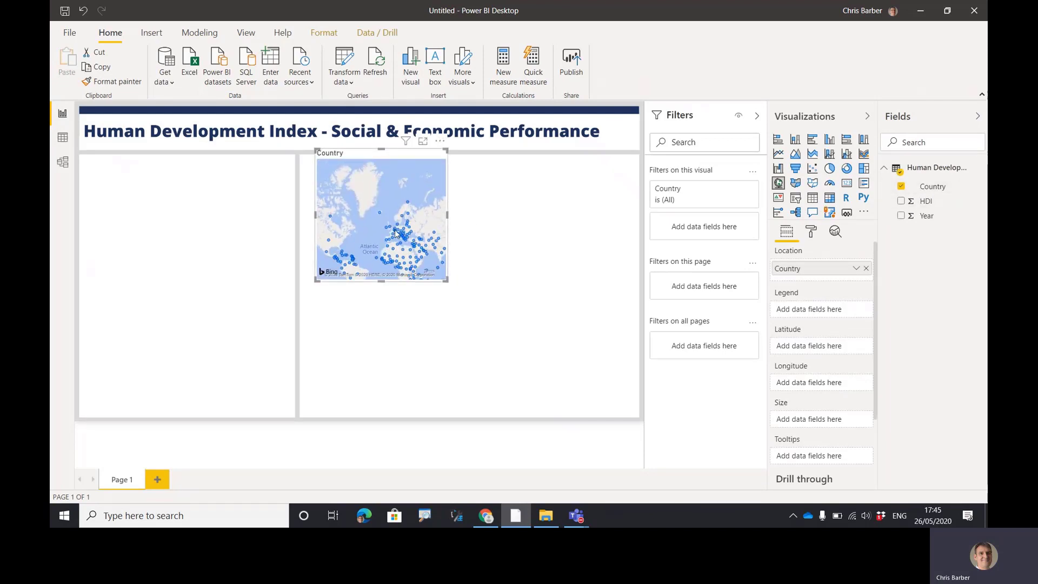
pyautogui.moveTo(367, 158); pyautogui.dragTo(366, 186)
pyautogui.moveTo(398, 289); pyautogui.dragTo(424, 277)
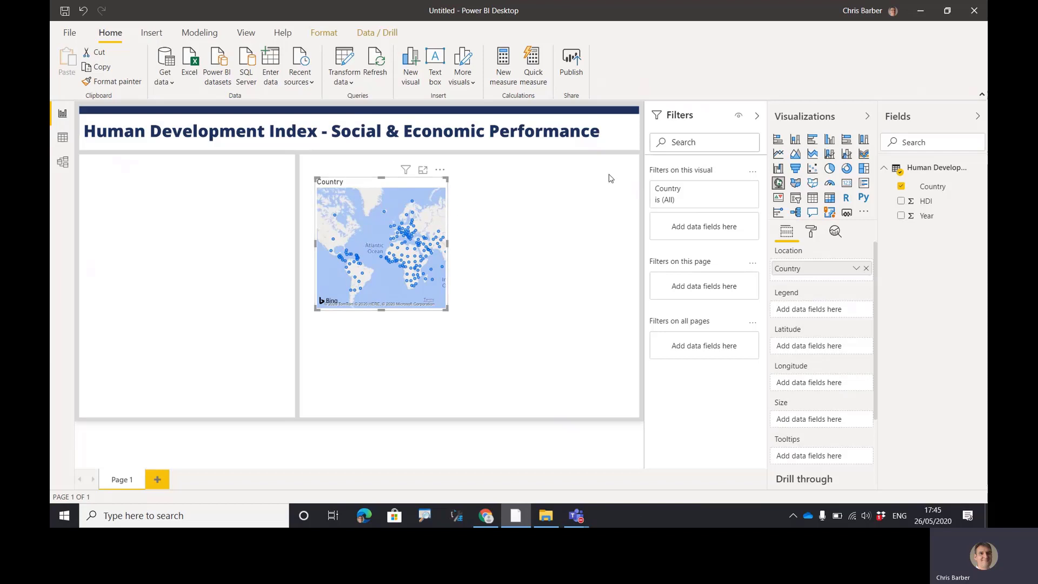
pyautogui.click(813, 198)
pyautogui.moveTo(383, 310); pyautogui.dragTo(391, 391)
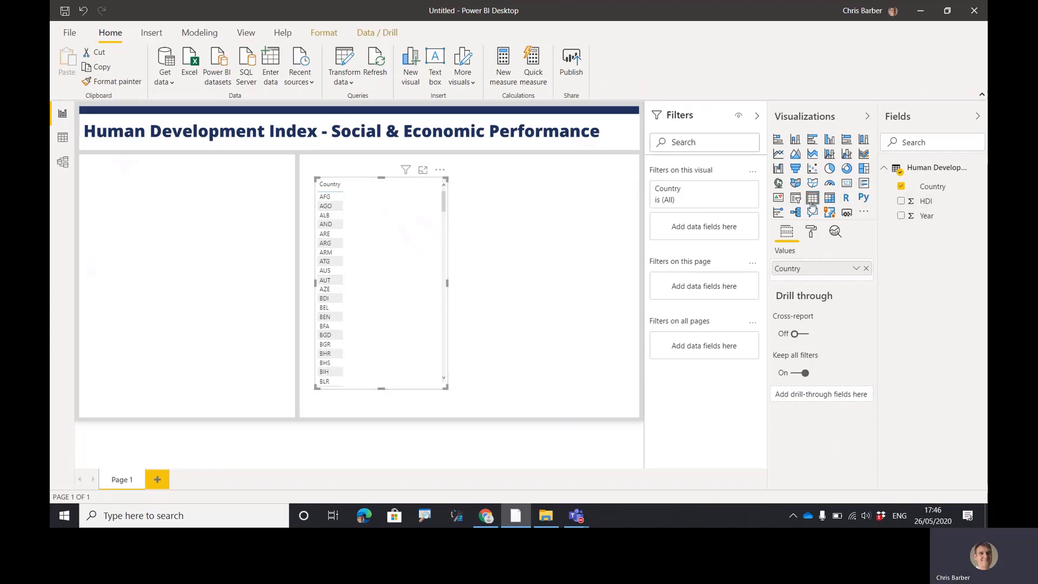
# Step: Point out the available visualization types and add the Year field to the table's values above Country
pyautogui.hotkey('ctrl', '2')
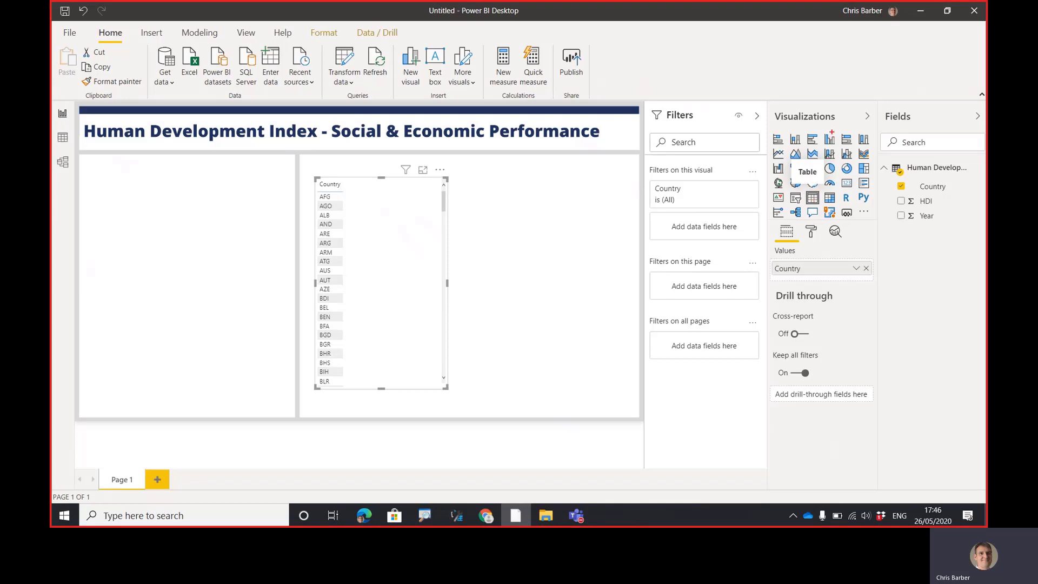
pyautogui.moveTo(803, 125); pyautogui.dragTo(838, 123)
pyautogui.press('Escape')
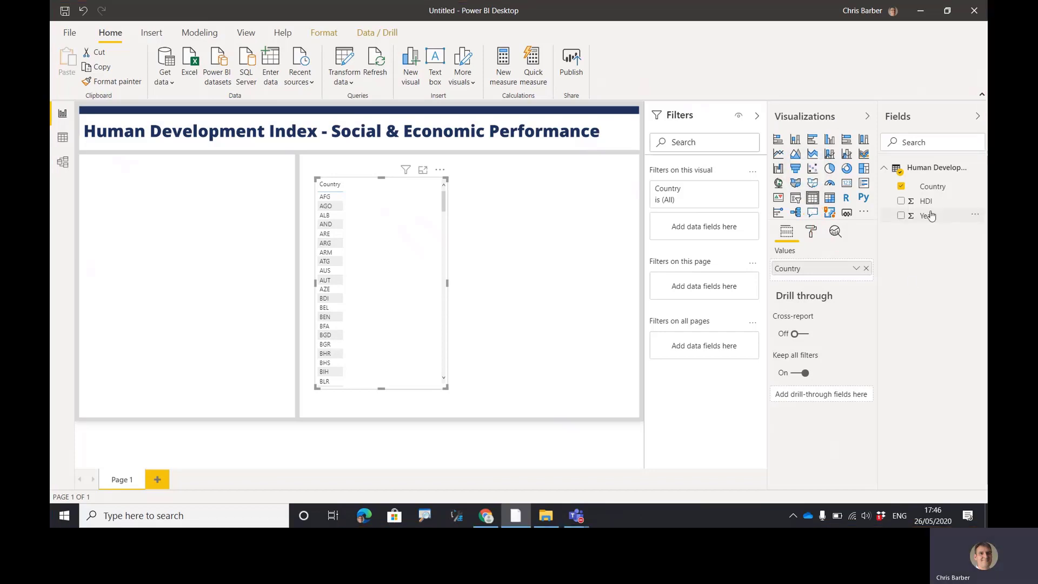
pyautogui.moveTo(931, 216); pyautogui.dragTo(815, 268)
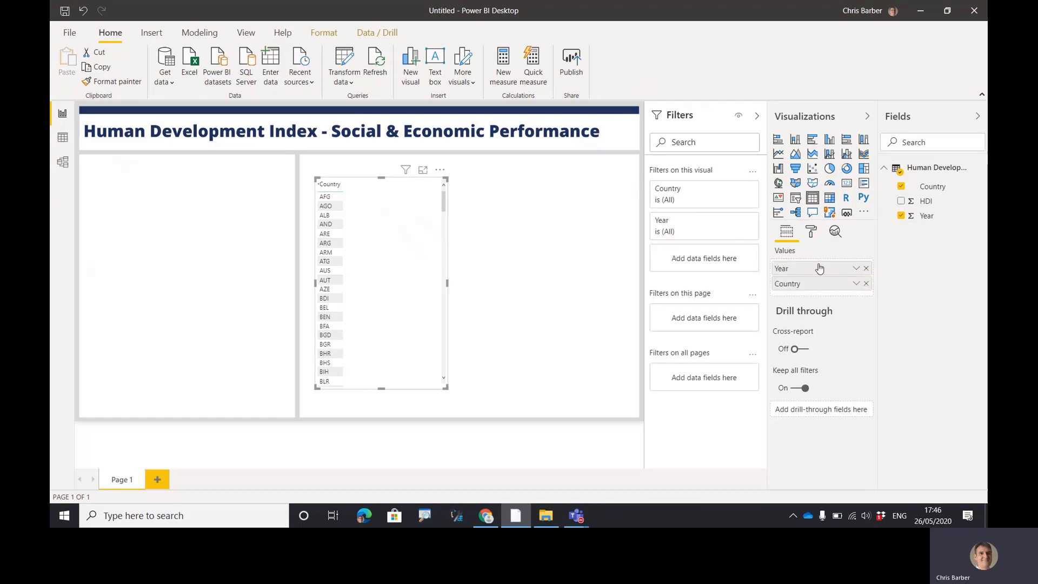
# Step: Replace Country with HDI in the table visual's values and set the Year field to Don't summarize
pyautogui.click(866, 284)
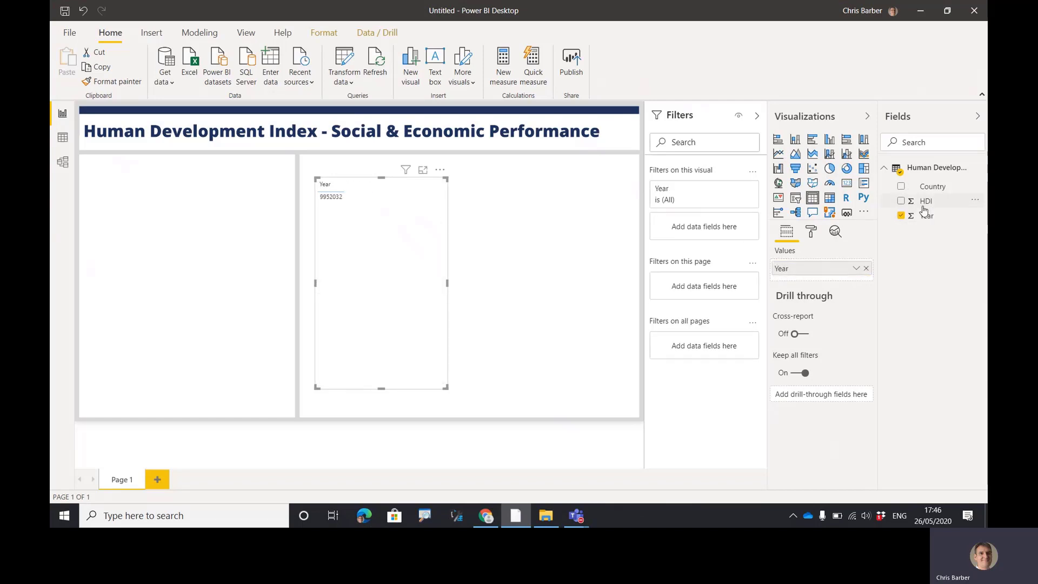
pyautogui.moveTo(924, 202); pyautogui.dragTo(828, 283)
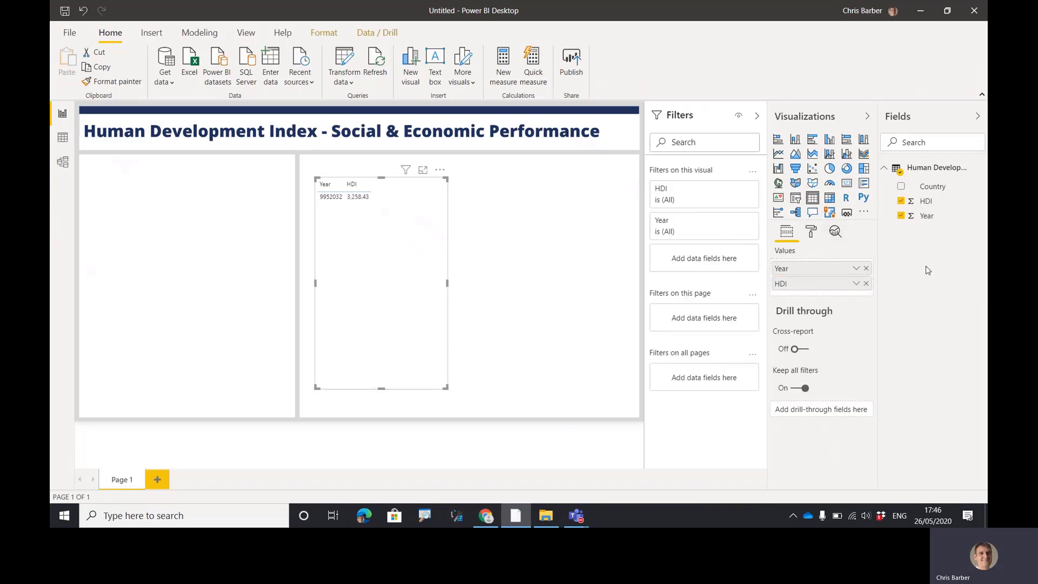
pyautogui.hotkey('ctrl', '2')
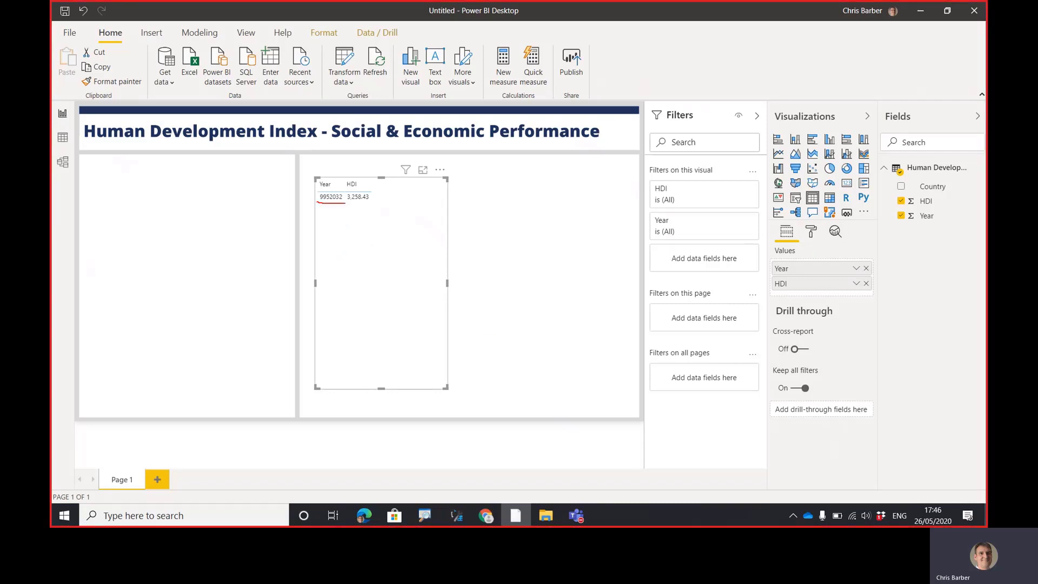
pyautogui.press('Escape')
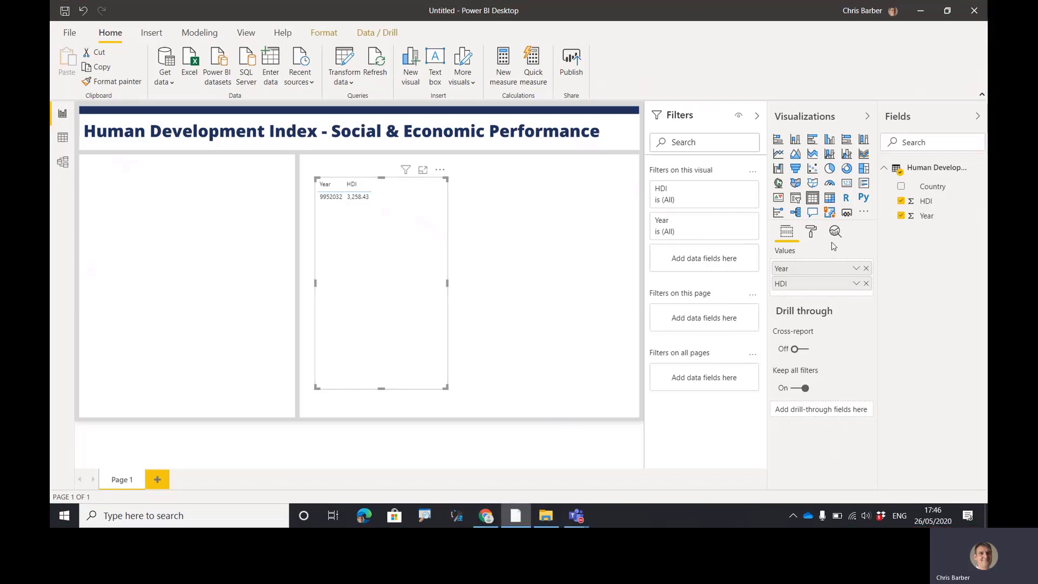
pyautogui.click(856, 270)
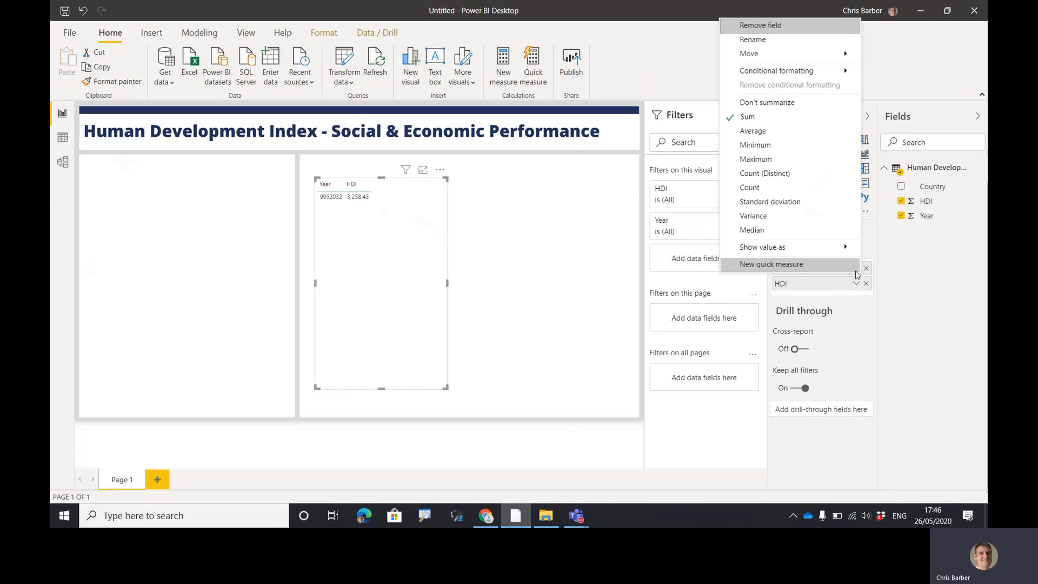
pyautogui.click(768, 104)
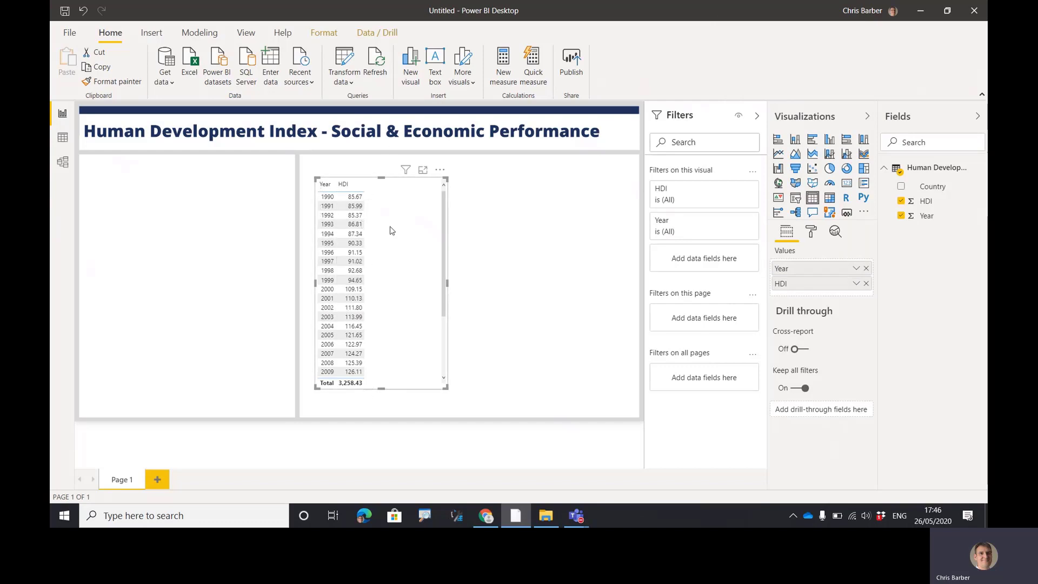
# Step: Open the table in focus mode and mark the 1991 row to examine its HDI value
pyautogui.click(422, 170)
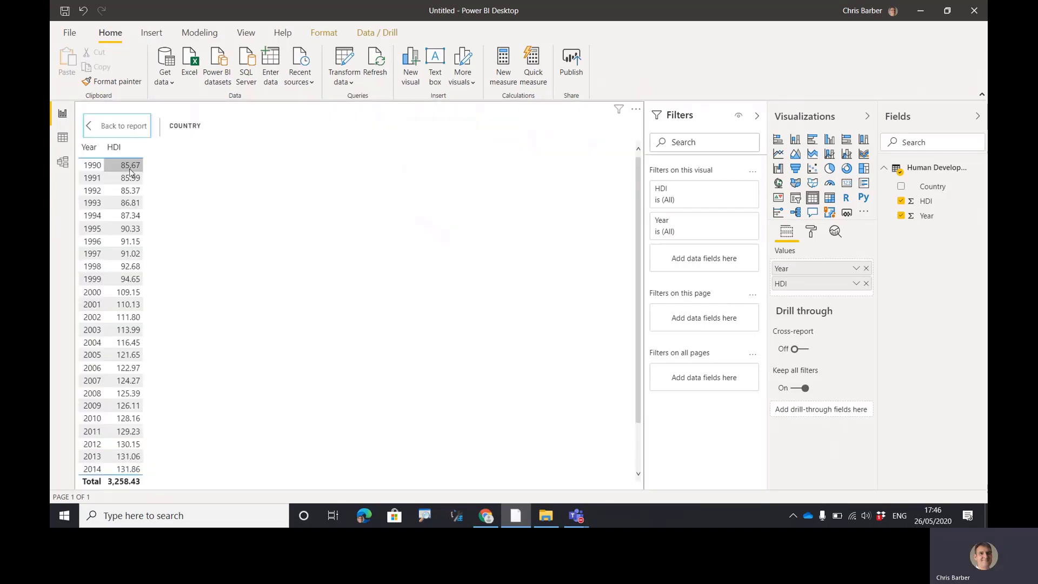
pyautogui.hotkey('ctrl', '2')
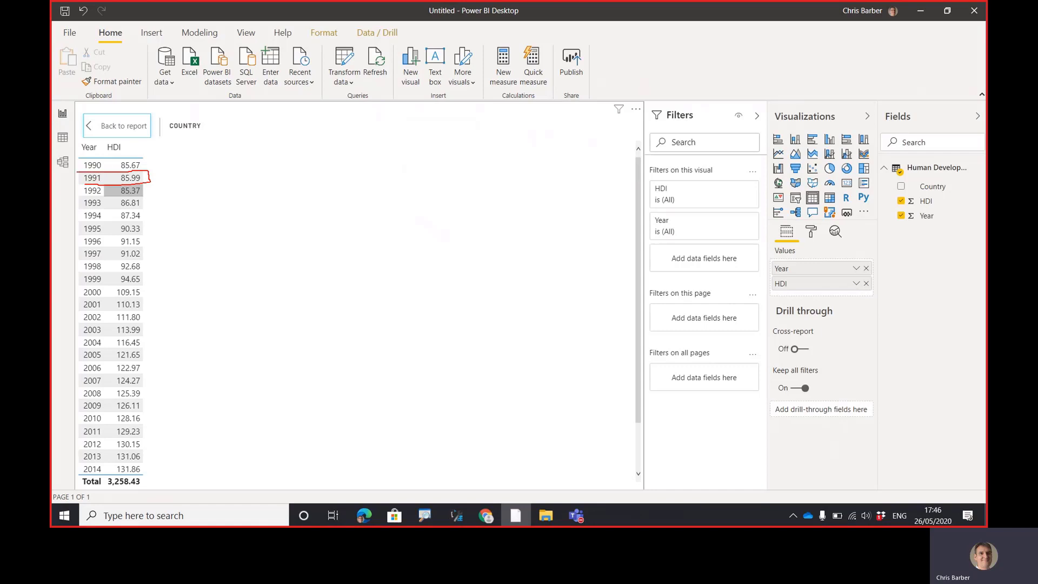
pyautogui.moveTo(80, 185); pyautogui.dragTo(77, 172)
pyautogui.press('Escape')
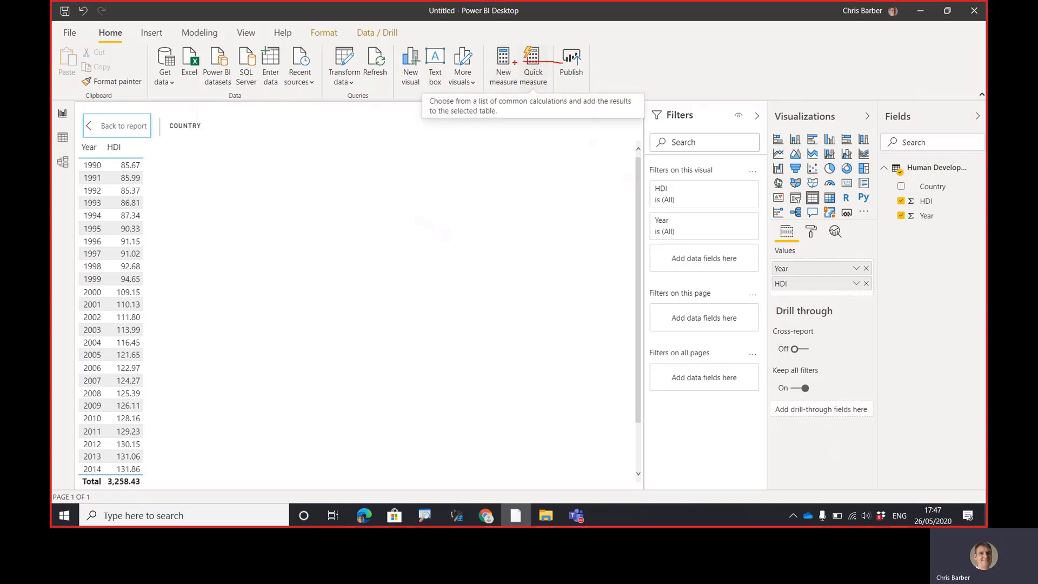
# Step: Create the measure HDI Score = DIVIDE(sum('Human Development Index'[HDI]),countrows('Human Development Index'))
pyautogui.click(532, 68)
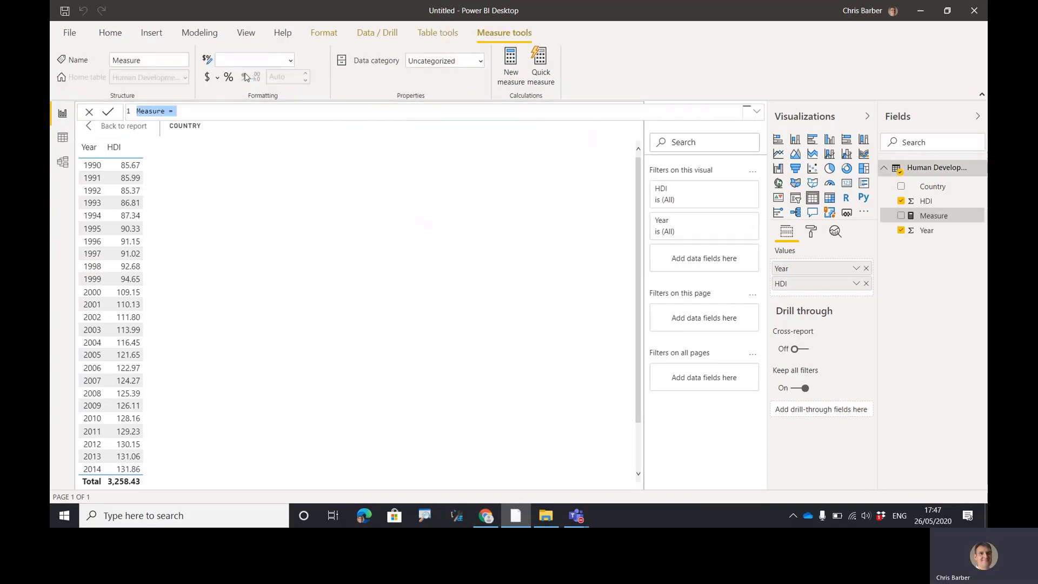
pyautogui.write('HDI Sco')
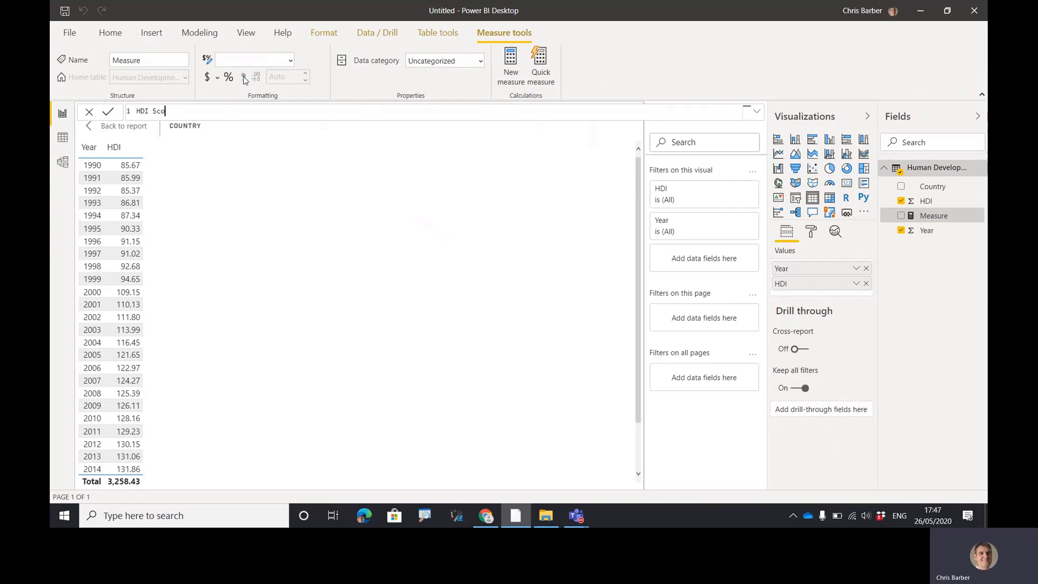
pyautogui.write('re = DIVIDE')
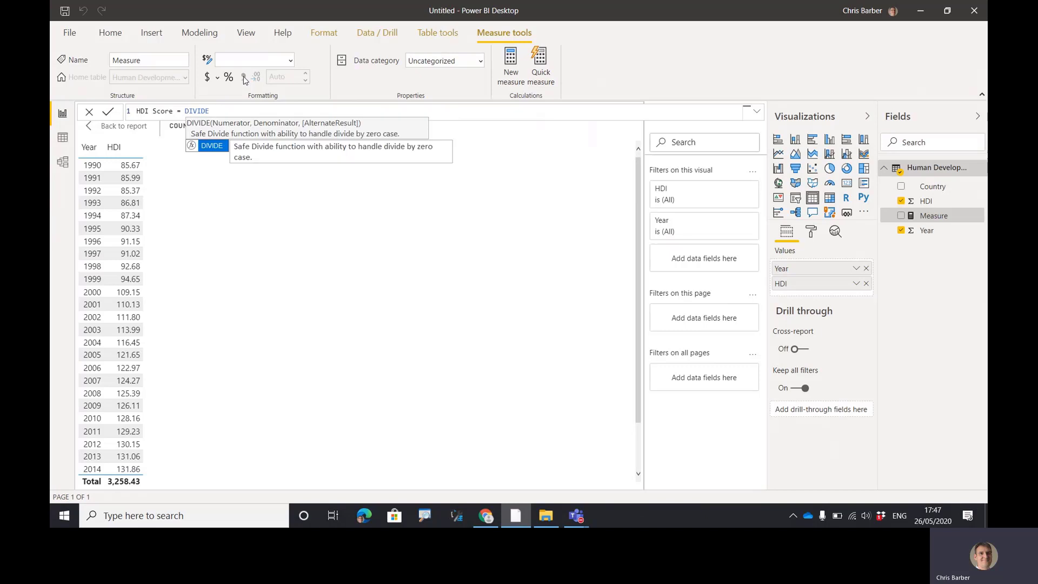
pyautogui.write('(sum')
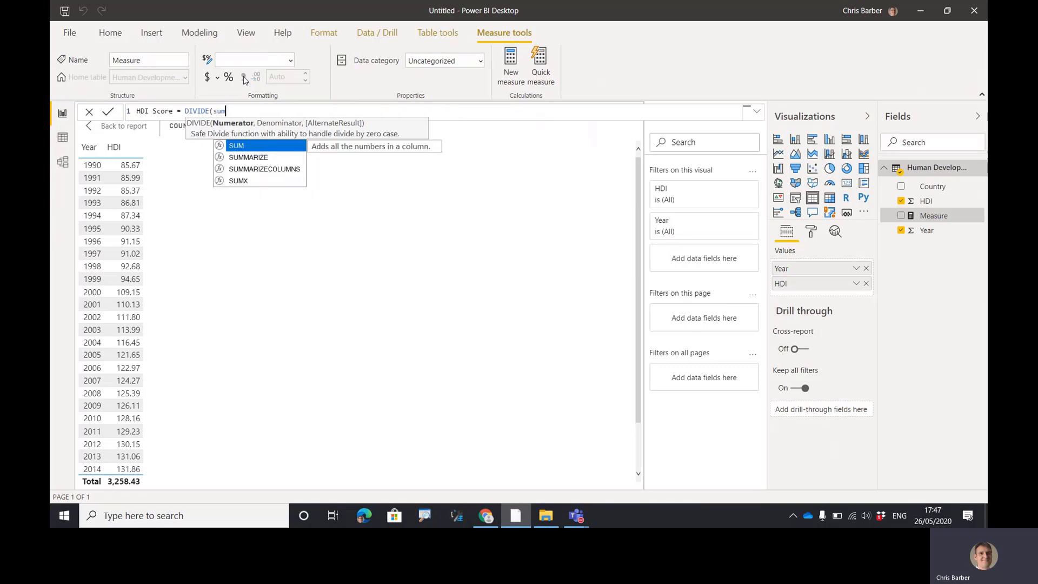
pyautogui.write("('Human Development ")
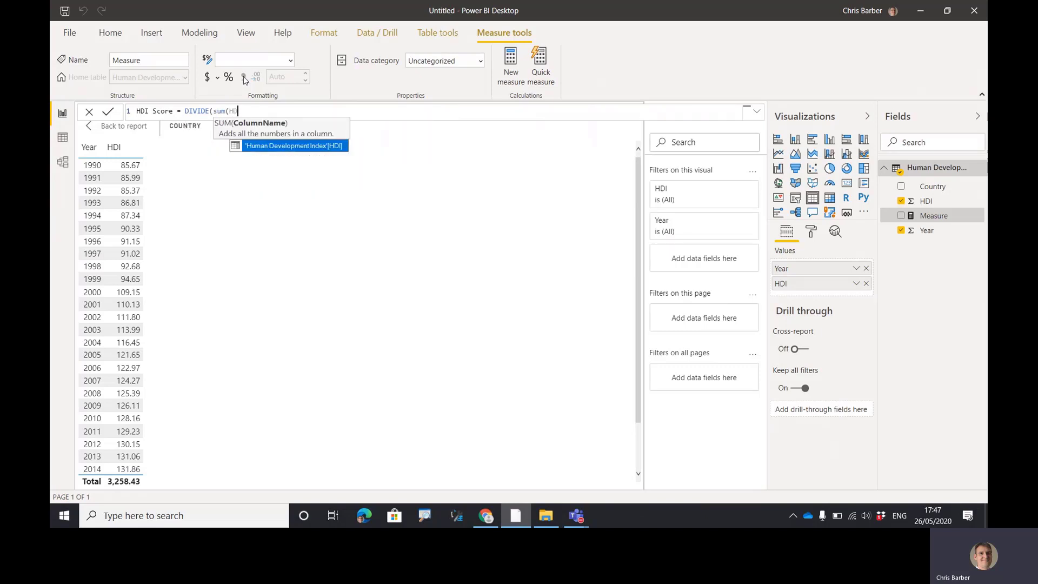
pyautogui.write('I')
pyautogui.press('Tab')
pyautogui.write(')')
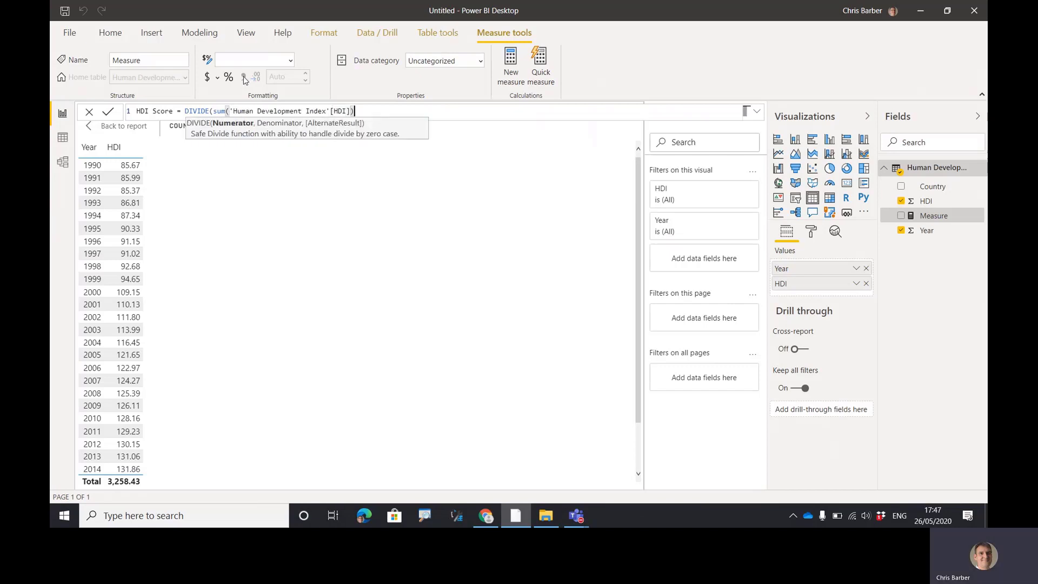
pyautogui.write(',cou')
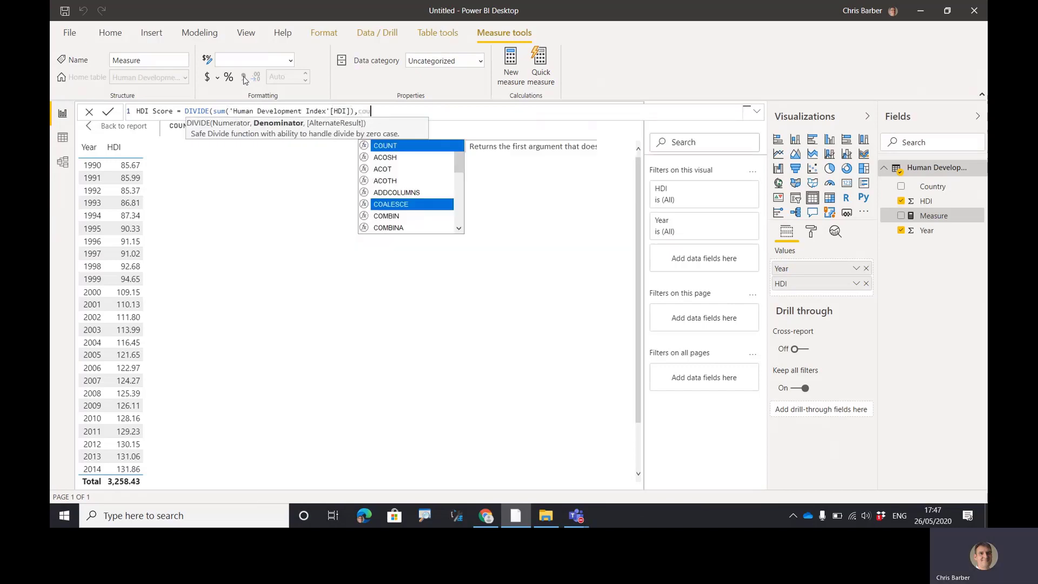
pyautogui.write('ntrows(')
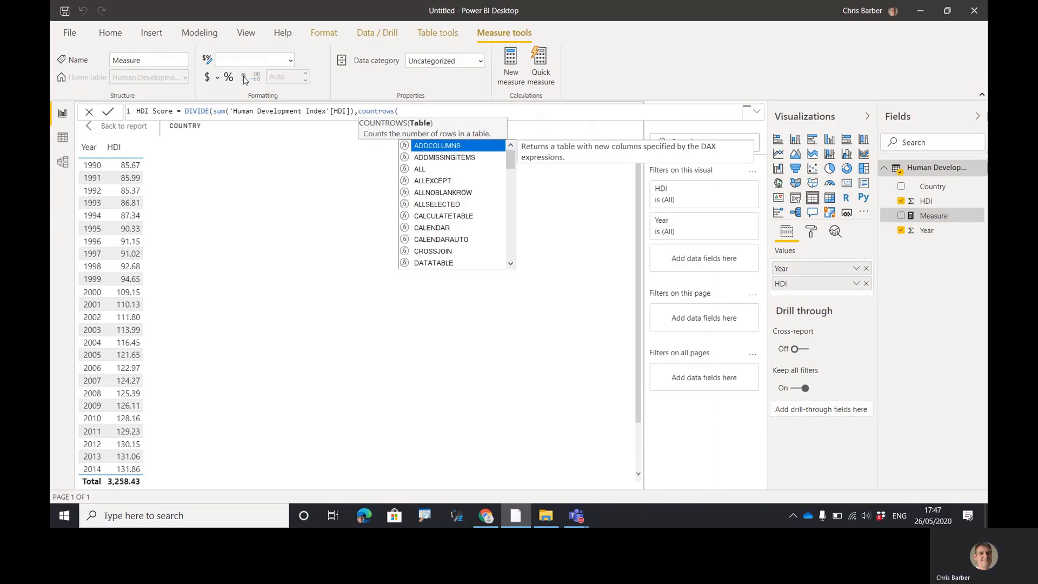
pyautogui.write("'Human Development Index')")
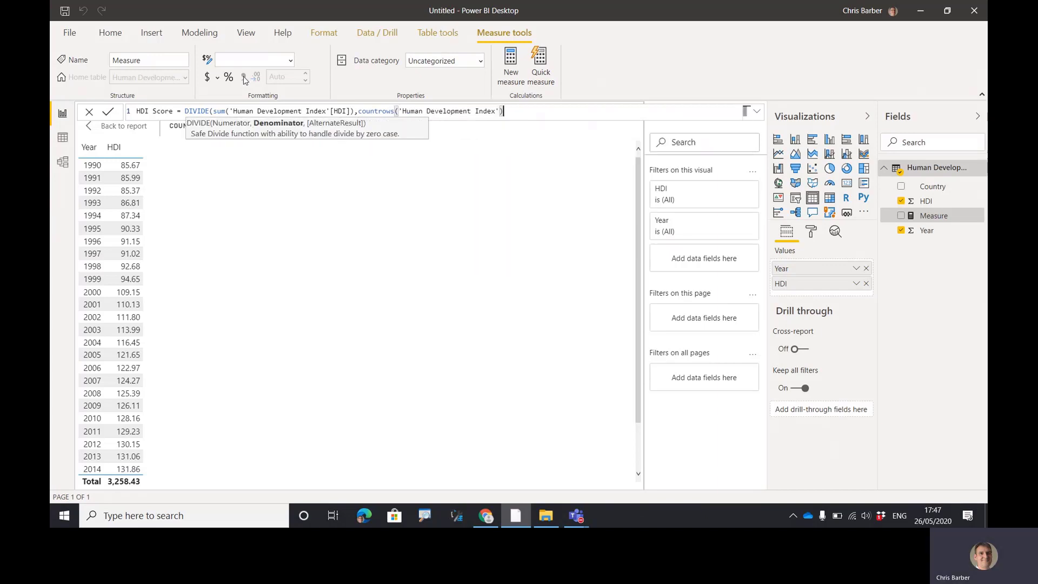
pyautogui.write(')')
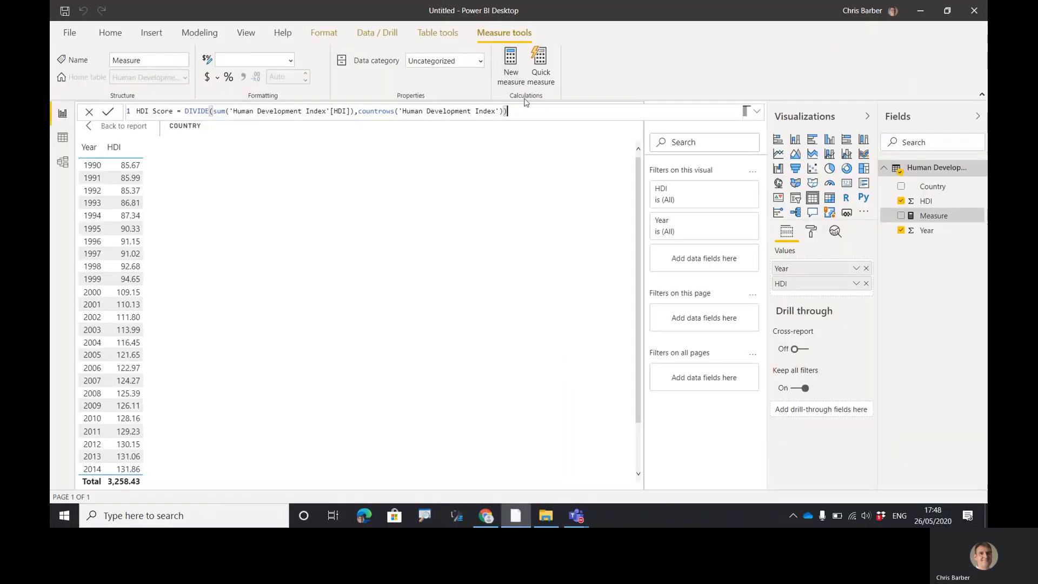
pyautogui.press('Return')
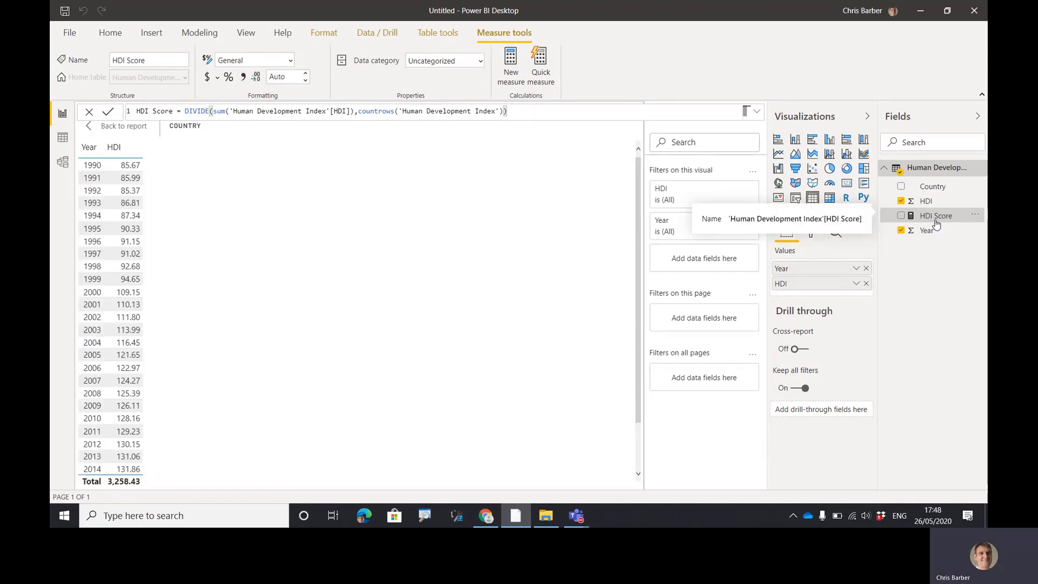
# Step: Point out the HDI Score measure in the field list and add it to the table's values below HDI
pyautogui.hotkey('ctrl', '2')
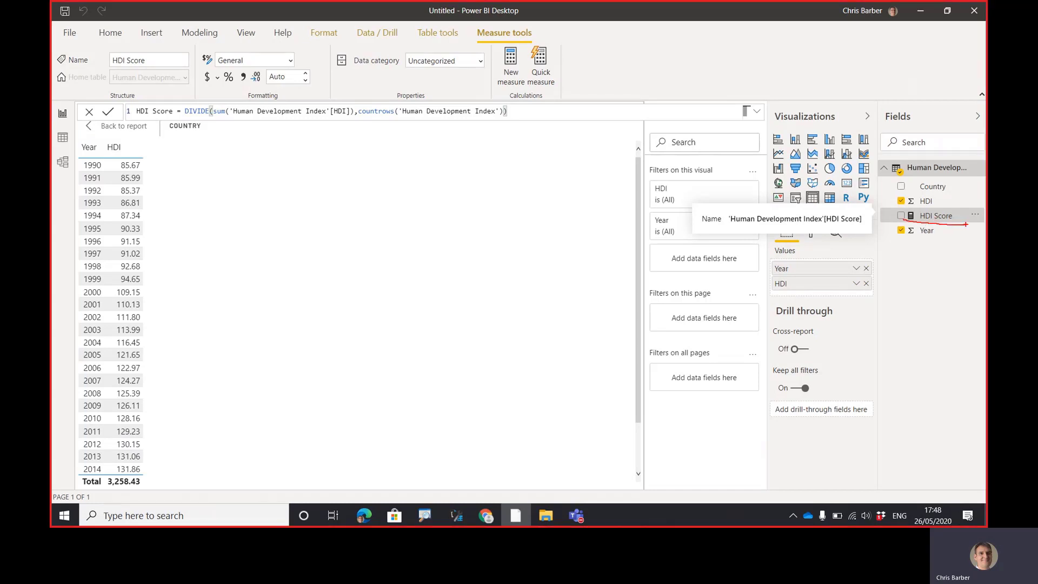
pyautogui.press('Escape')
pyautogui.moveTo(922, 216); pyautogui.dragTo(849, 290)
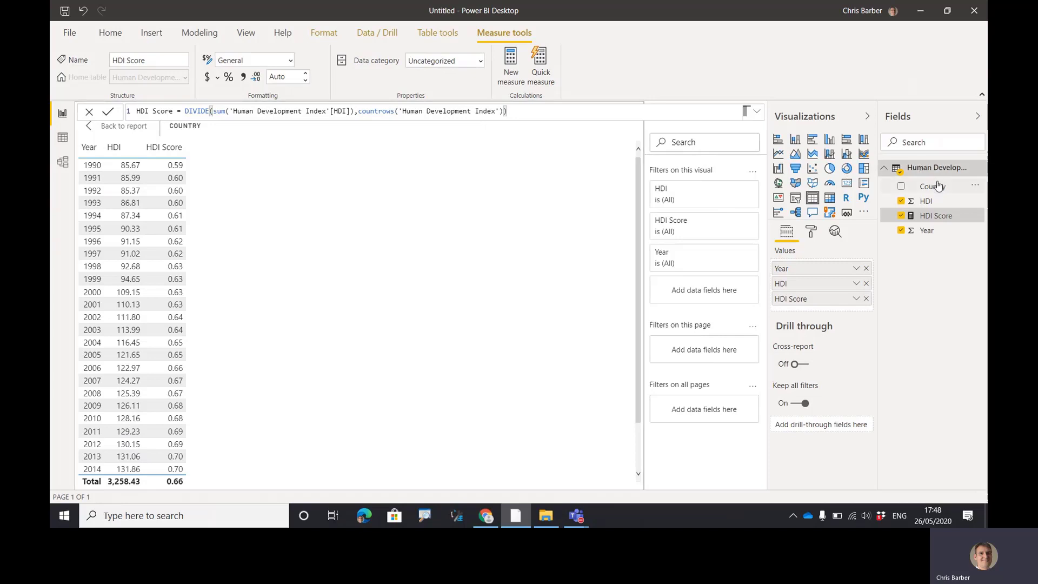
# Step: Add Country as a page-level filter set to AFG and underline the table's 1990 row
pyautogui.moveTo(938, 186); pyautogui.dragTo(713, 351)
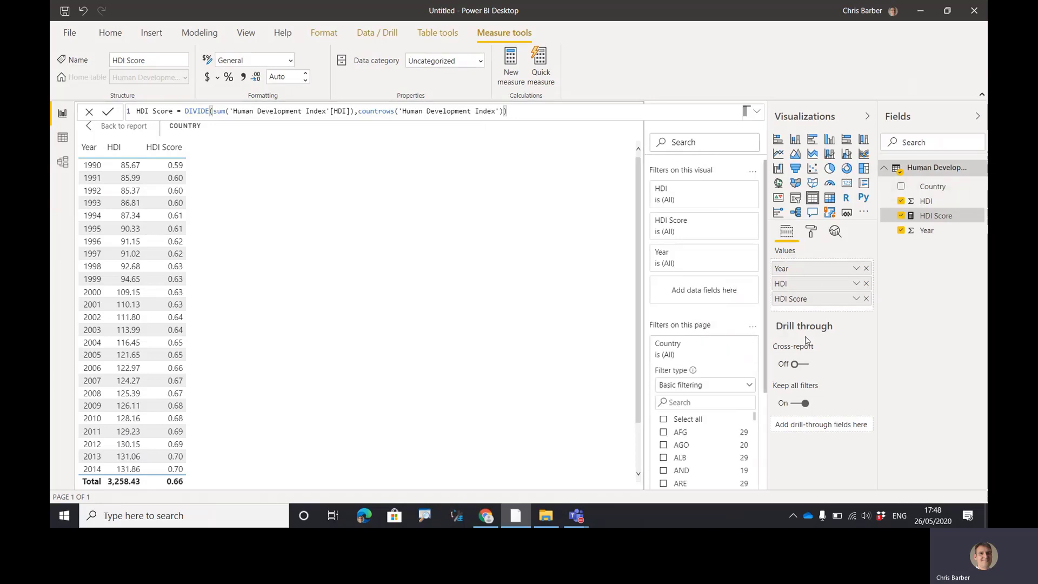
pyautogui.click(680, 435)
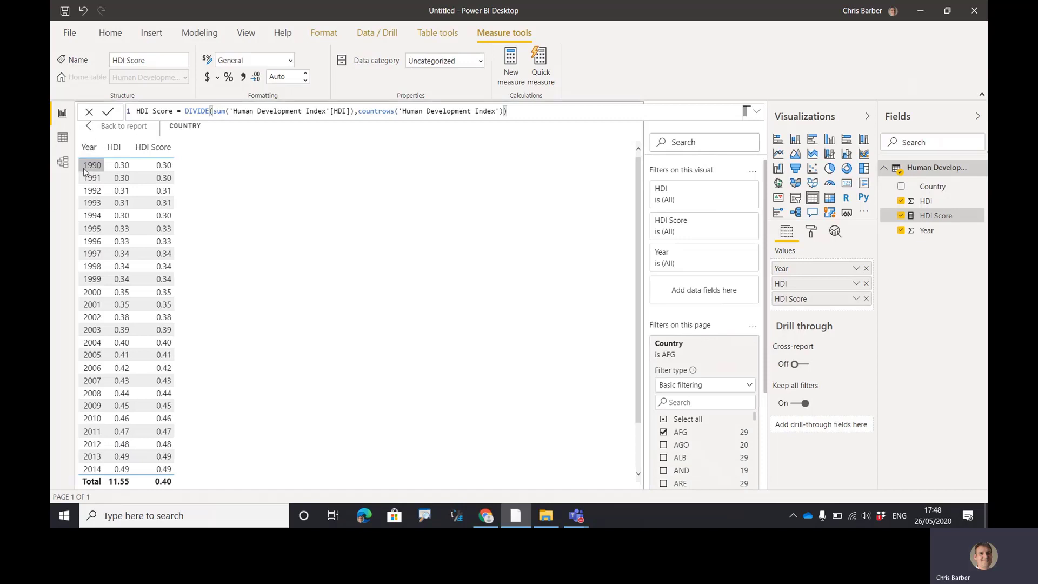
pyautogui.hotkey('ctrl', '2')
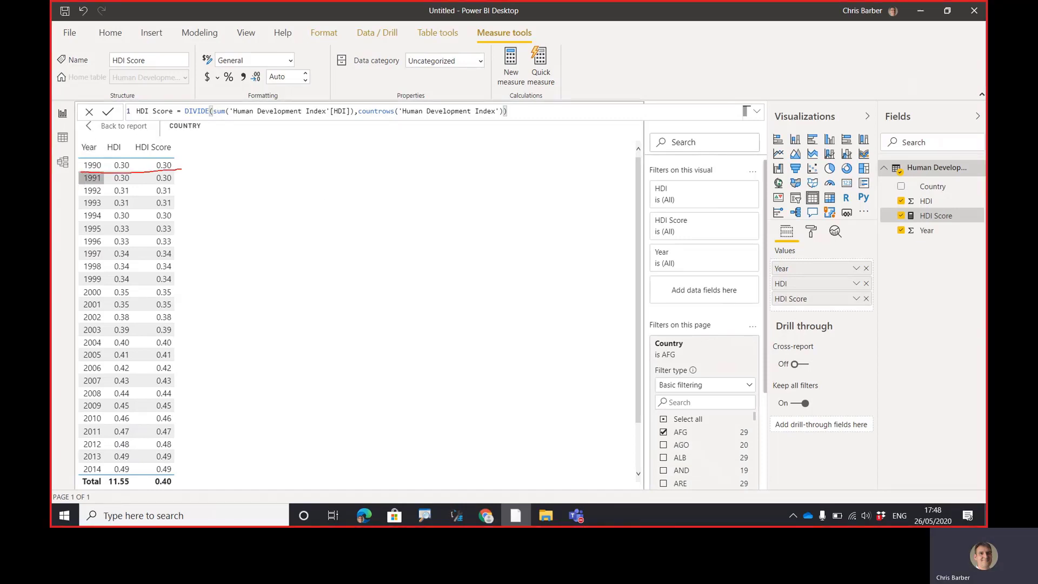
pyautogui.press('Escape')
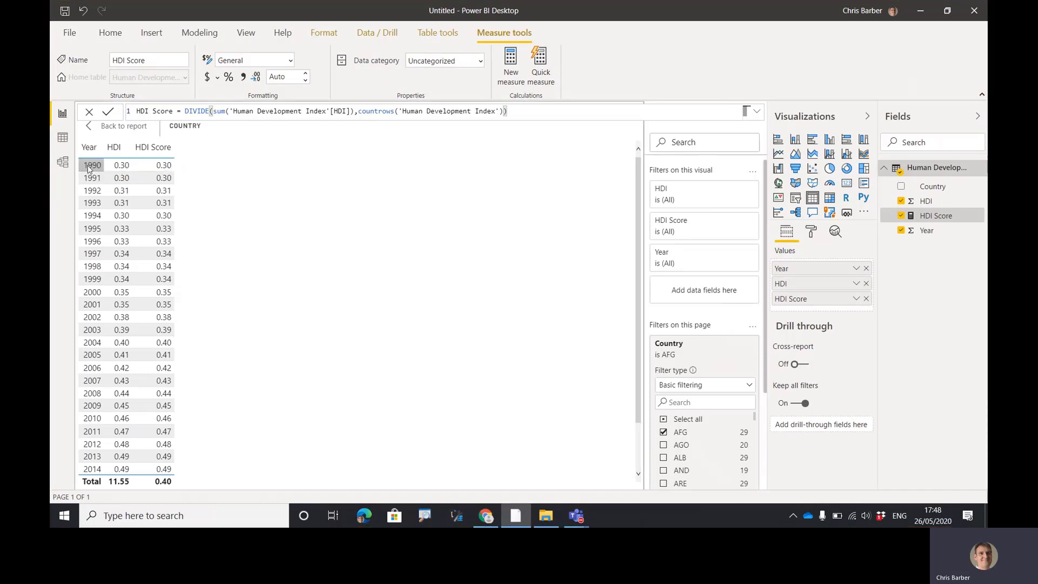
# Step: Switch to Data view and filter the Country column to AFG only
pyautogui.click(60, 141)
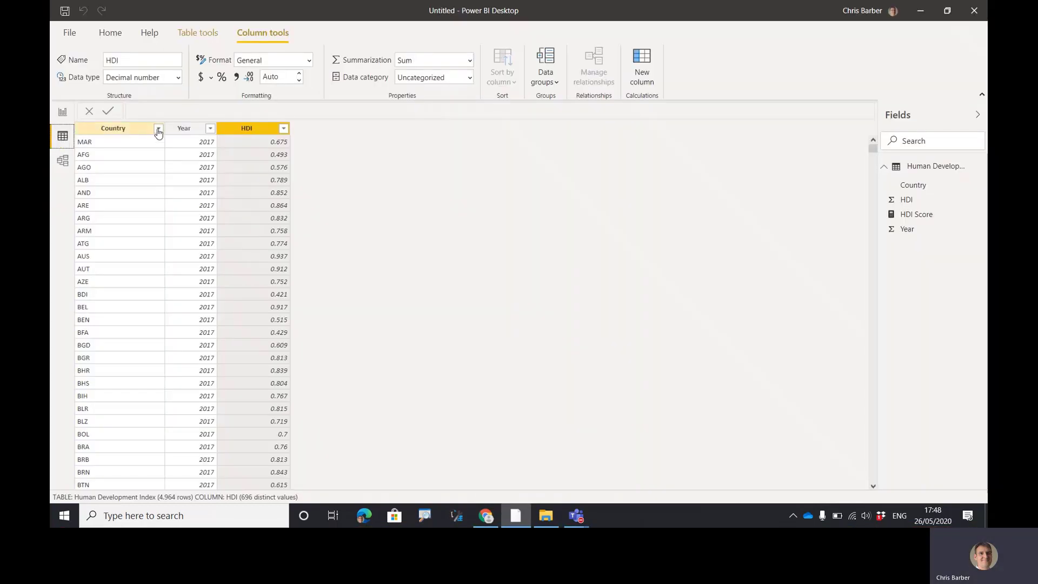
pyautogui.click(157, 132)
pyautogui.click(159, 130)
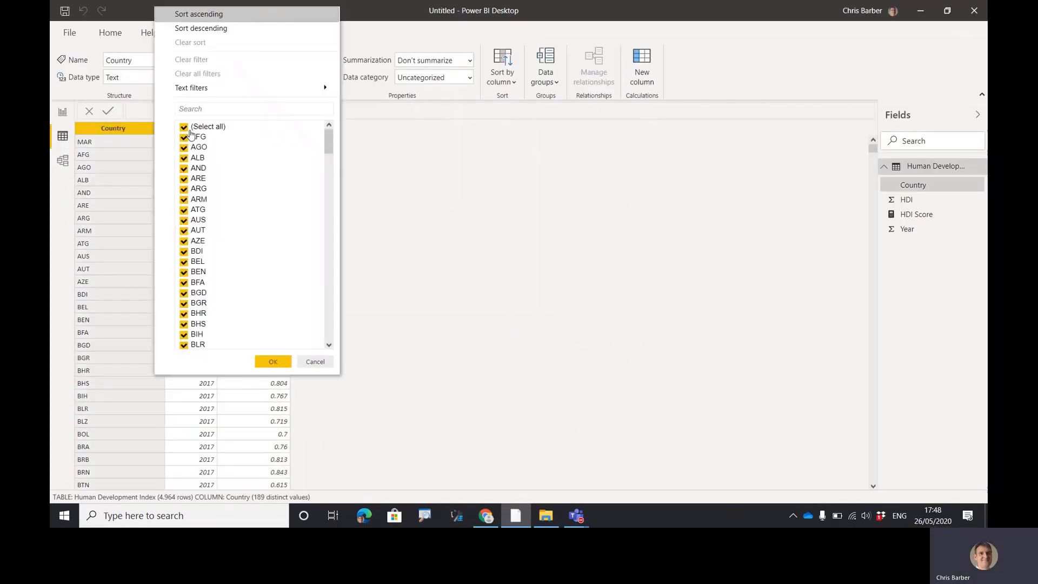
pyautogui.click(184, 126)
pyautogui.click(184, 137)
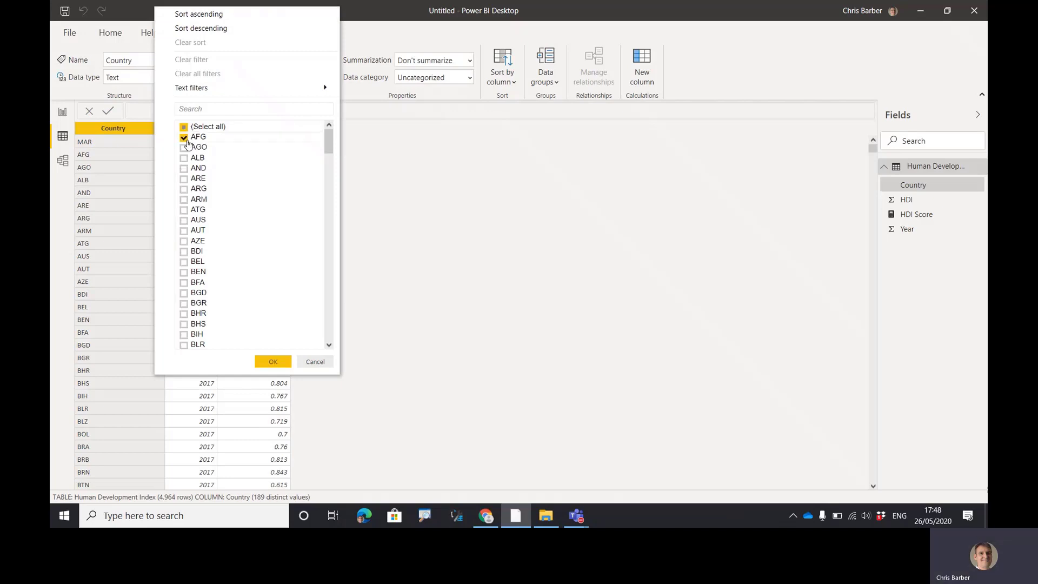
pyautogui.click(273, 361)
# Step: Filter the Year column in Data view to 1990 only
pyautogui.click(210, 128)
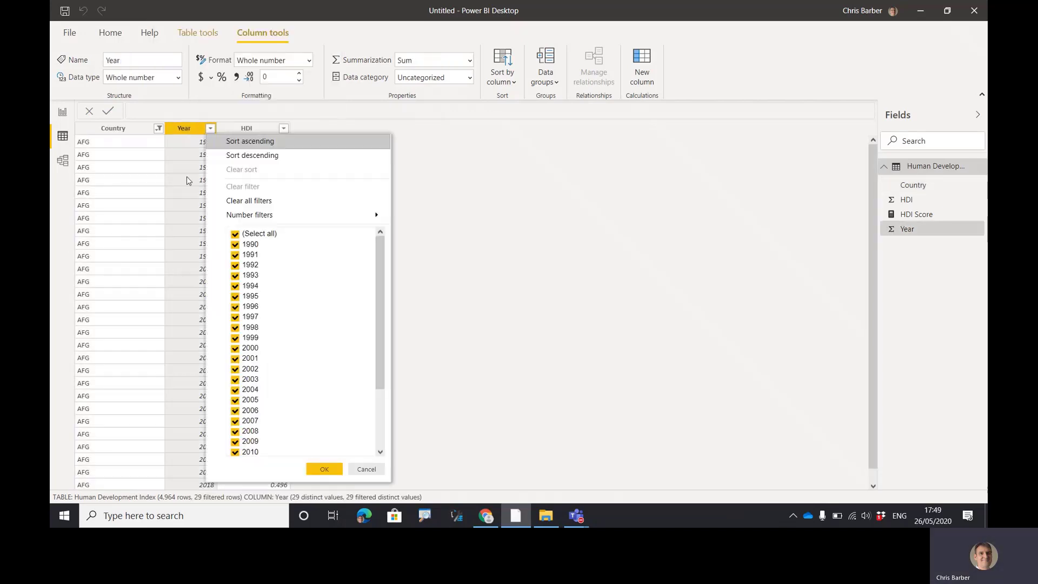
pyautogui.click(245, 239)
pyautogui.click(236, 245)
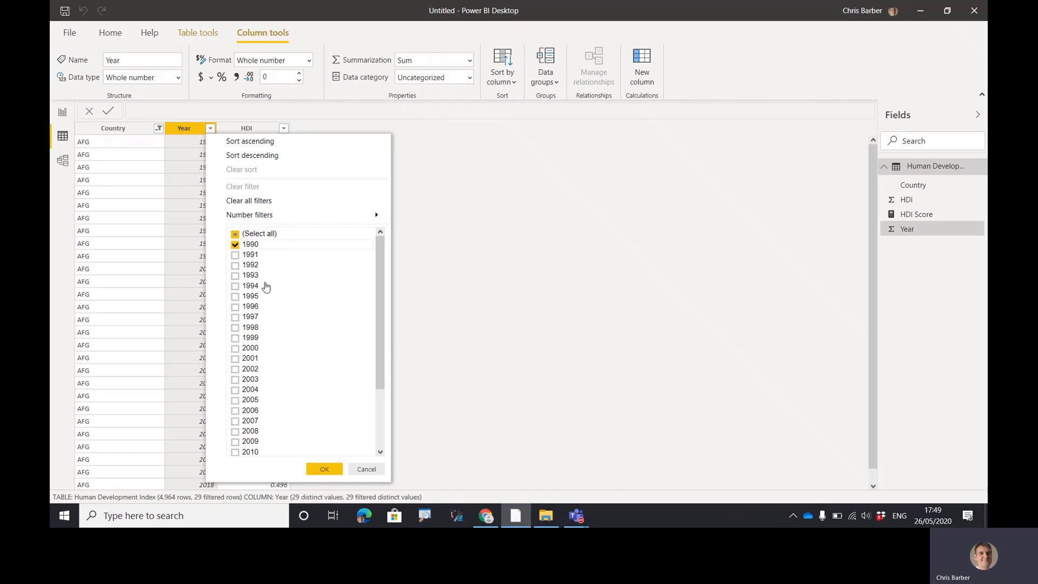
pyautogui.click(323, 468)
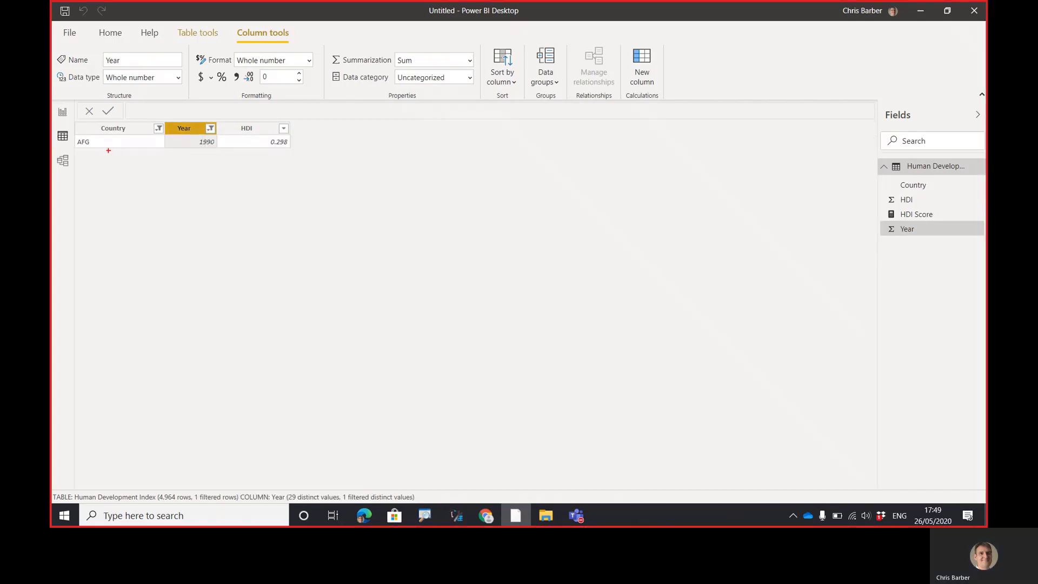
# Step: Circle the remaining row's HDI value, then go back to Report view and leave the table's focus mode
pyautogui.moveTo(295, 126)
pyautogui.mouseDown()
pyautogui.moveTo(254, 160)
pyautogui.moveTo(306, 120)
pyautogui.mouseUp()
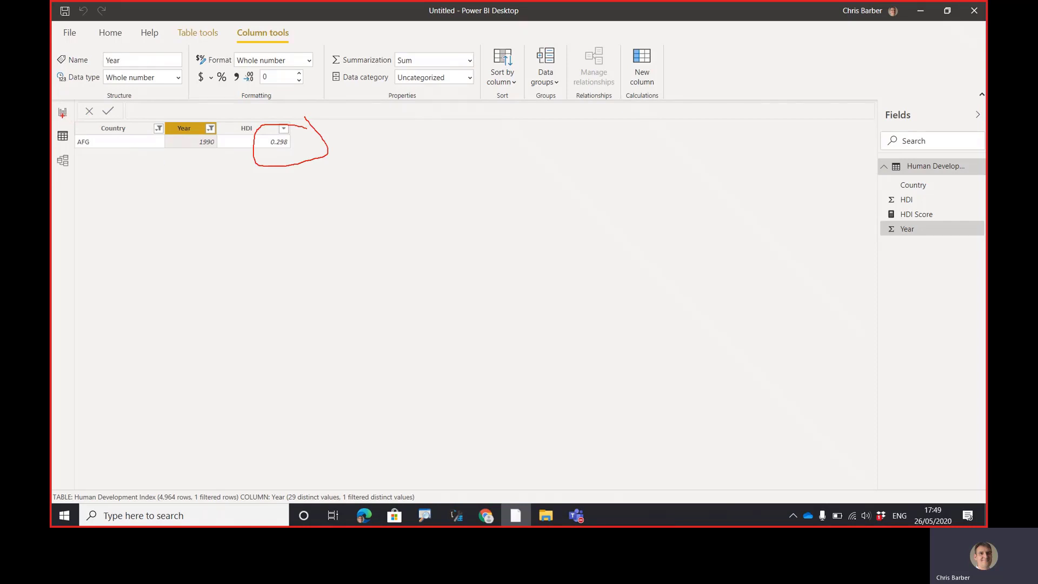
pyautogui.press('Escape')
pyautogui.click(62, 113)
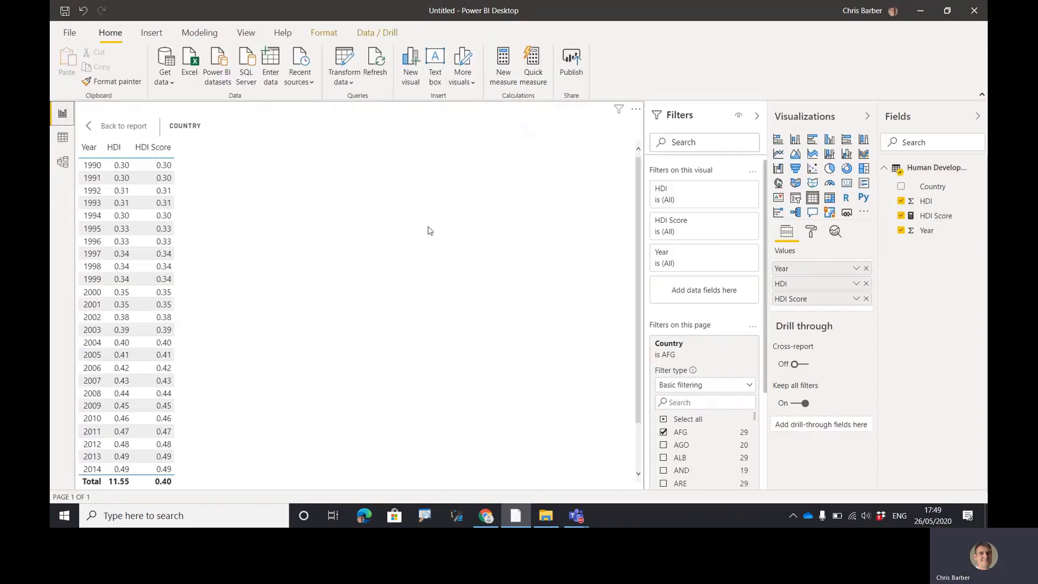
pyautogui.click(116, 126)
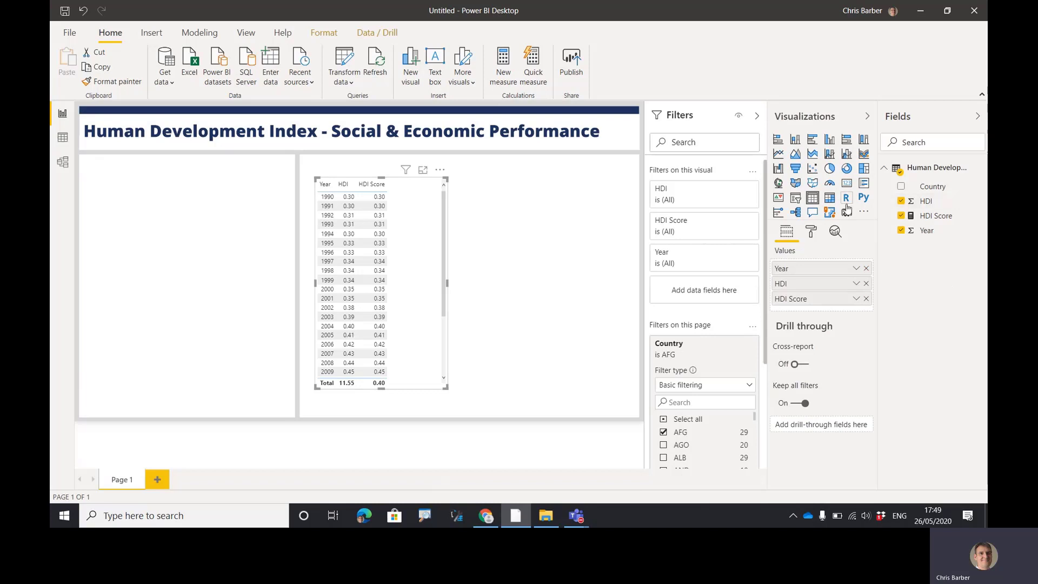
# Step: Remove HDI from the table, convert it to a clustered bar chart and fit it to the report page's narrow left-hand panel
pyautogui.click(866, 283)
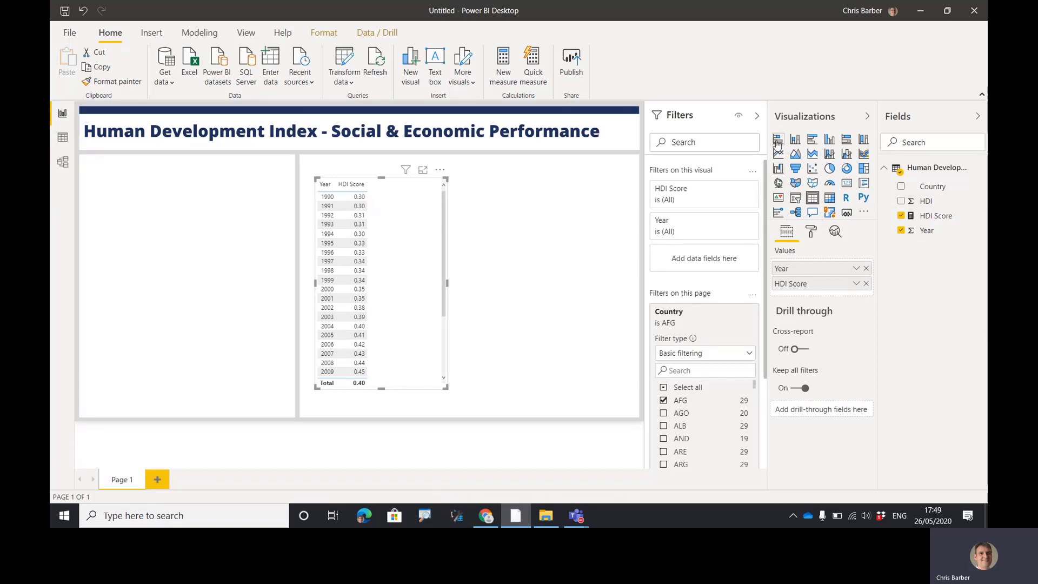
pyautogui.click(810, 139)
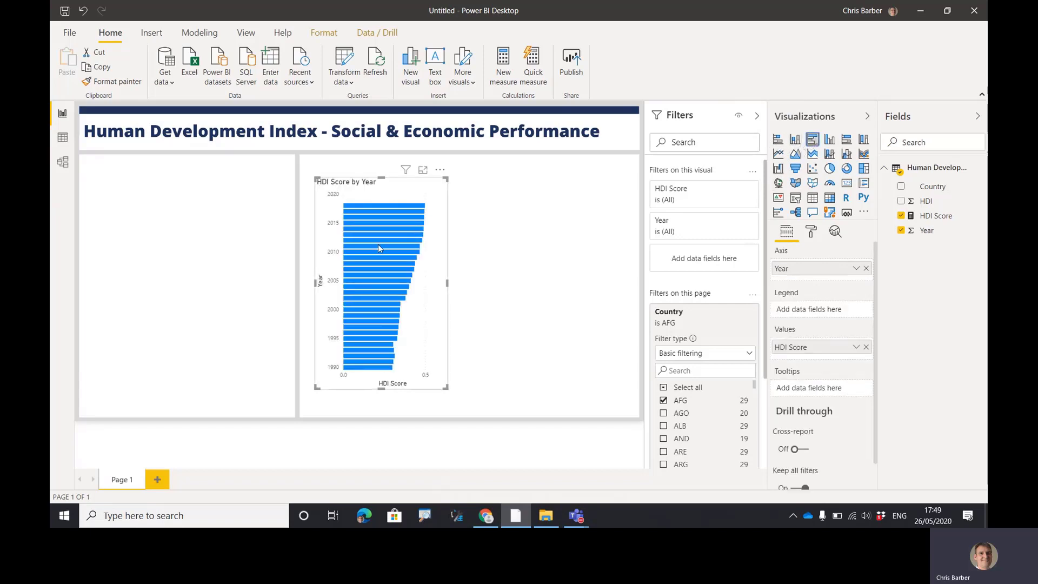
pyautogui.moveTo(396, 188); pyautogui.dragTo(163, 168)
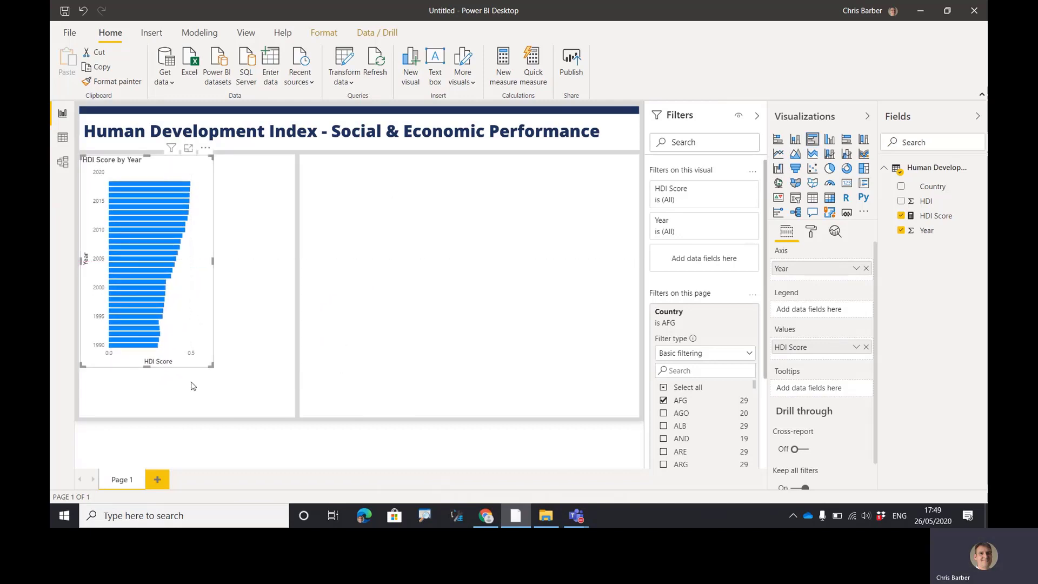
pyautogui.moveTo(209, 369); pyautogui.dragTo(290, 416)
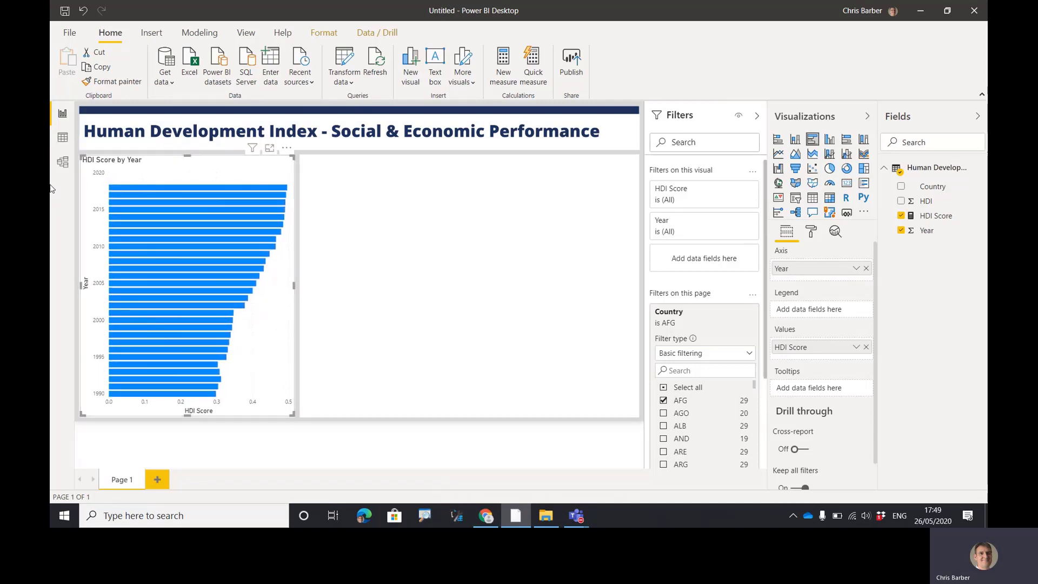
# Step: Clear AFG from the page-level Country filter so that no country is selected
pyautogui.click(409, 231)
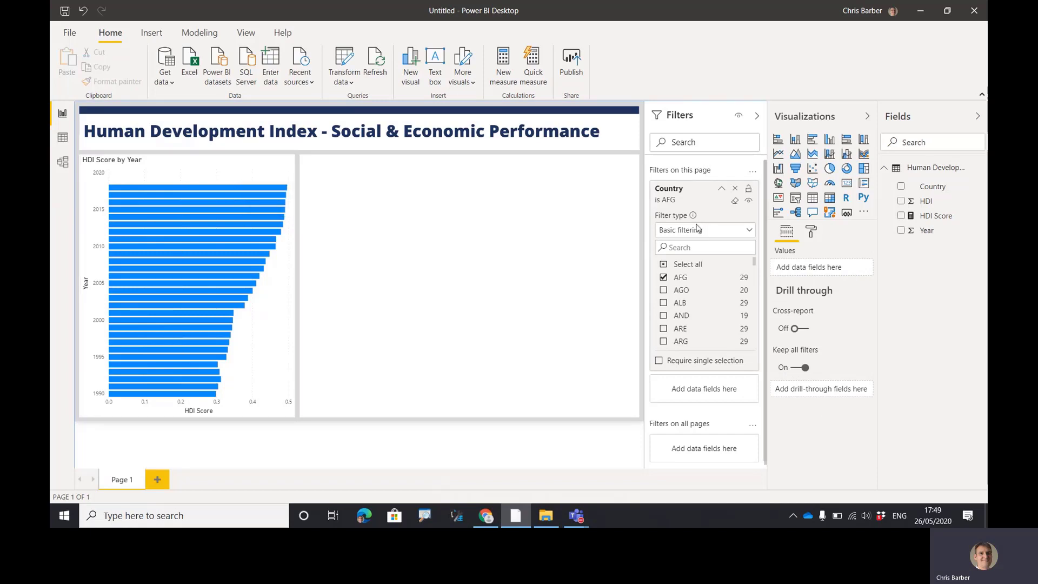
pyautogui.click(677, 280)
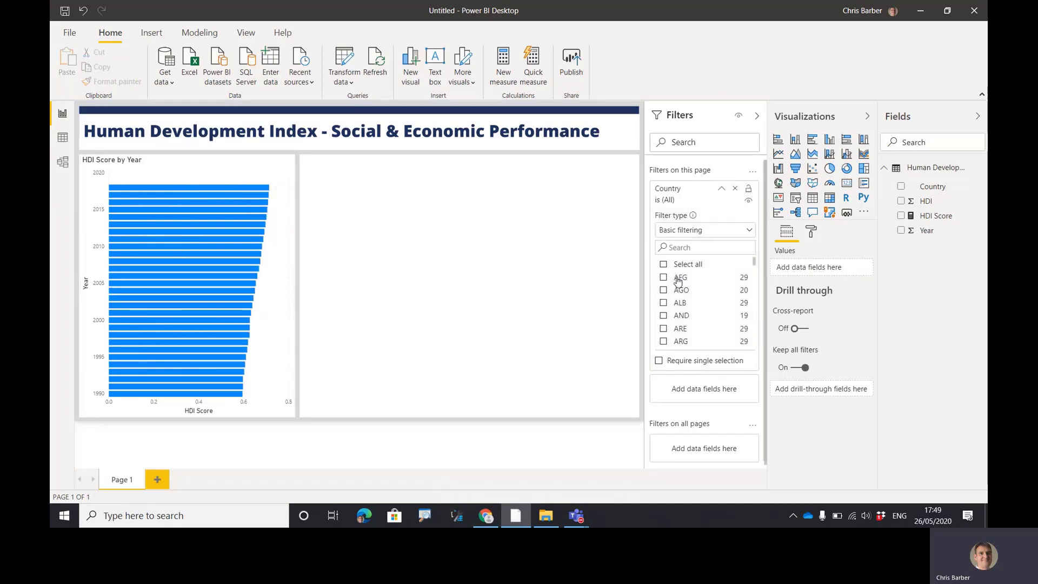
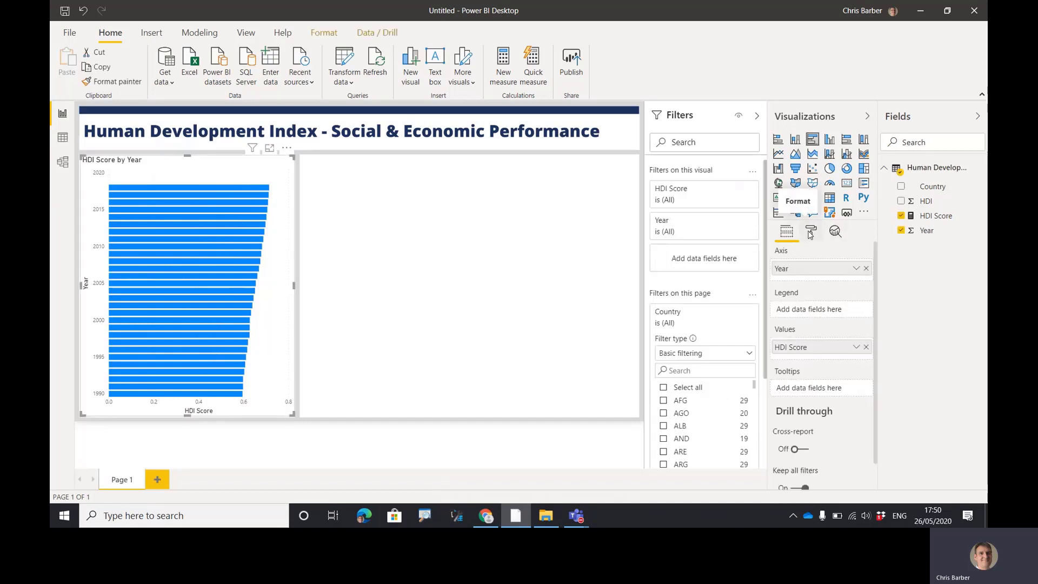
# Step: Open the bar chart's Data colors formatting, annotating the Format option, the Data colors heading and the conditional formatting option in red
pyautogui.hotkey('ctrl', '2')
pyautogui.moveTo(813, 235); pyautogui.dragTo(818, 271)
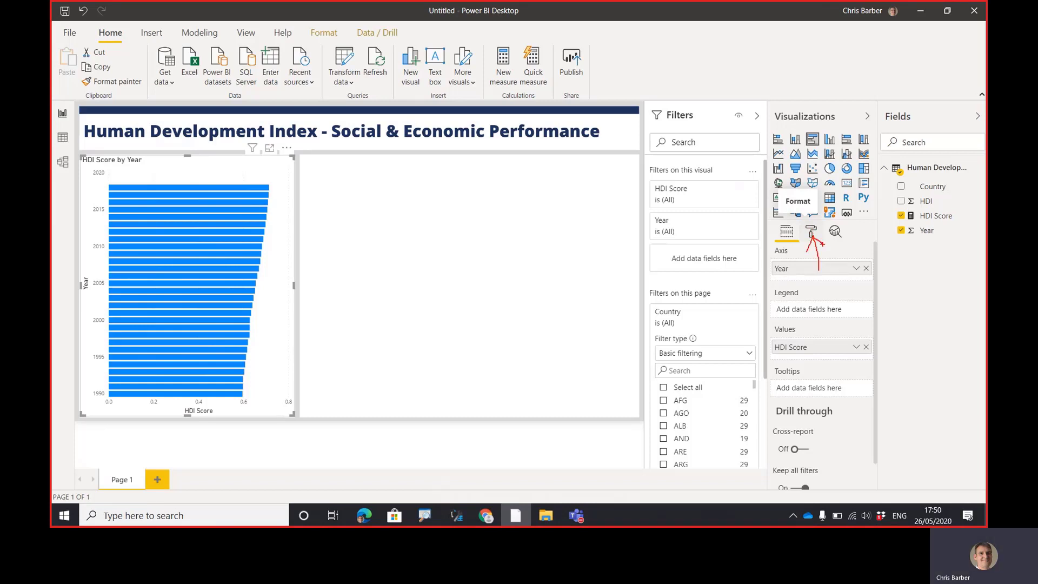
pyautogui.press('Escape')
pyautogui.click(811, 231)
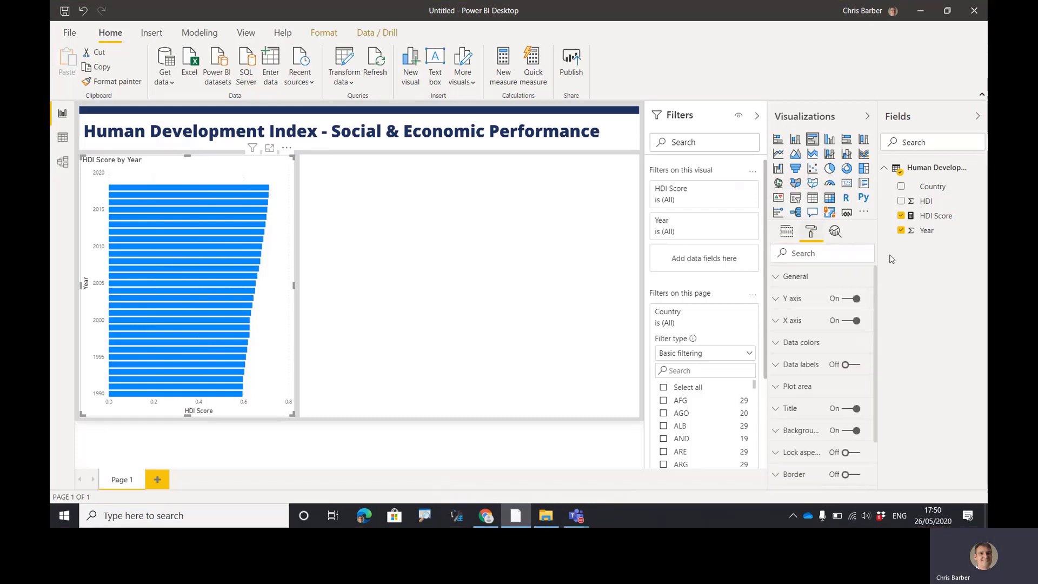
pyautogui.click(798, 353)
pyautogui.hotkey('ctrl', '2')
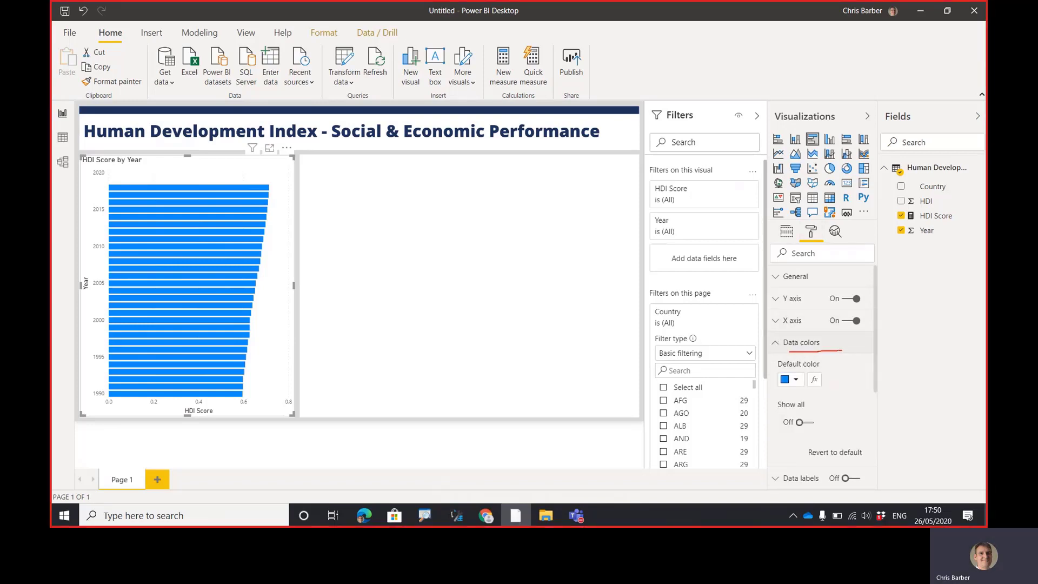
pyautogui.press('Escape')
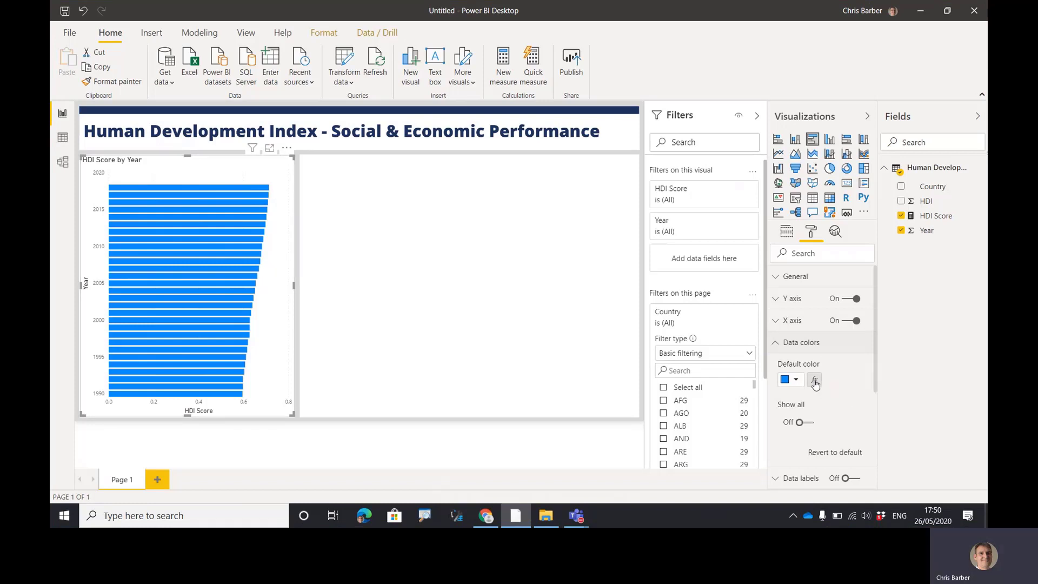
pyautogui.hotkey('ctrl', '2')
pyautogui.moveTo(815, 385); pyautogui.dragTo(816, 406)
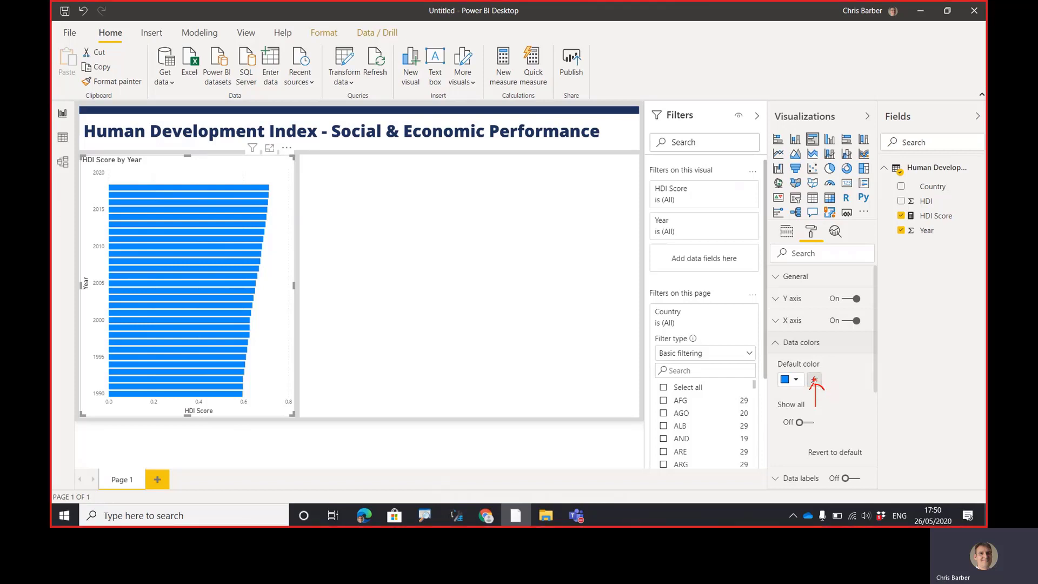
pyautogui.press('Escape')
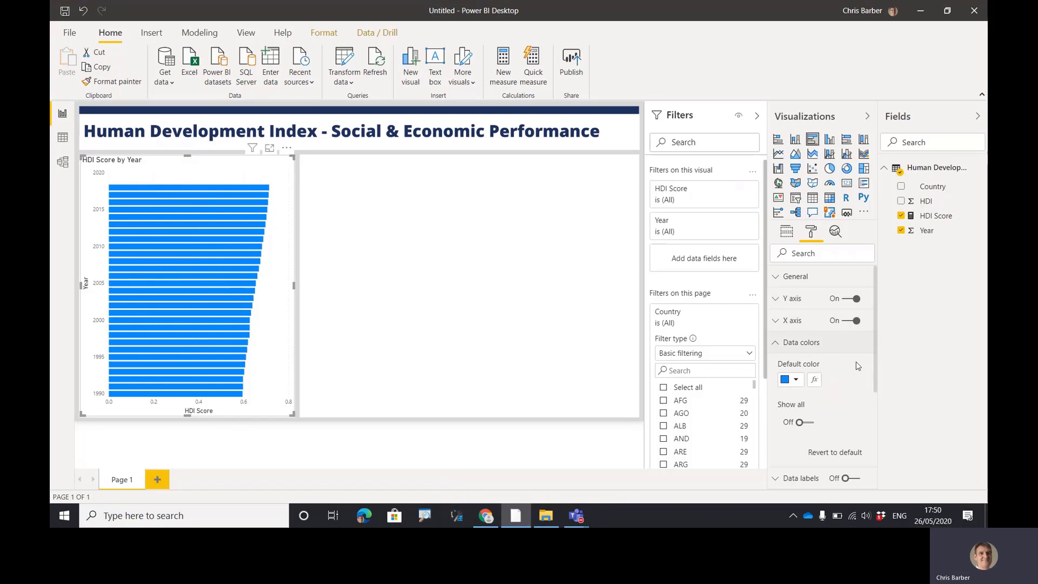
# Step: Apply a color scale to the bars based on HDI Score, underlining the lowest-value and highest-value color settings before confirming
pyautogui.click(815, 383)
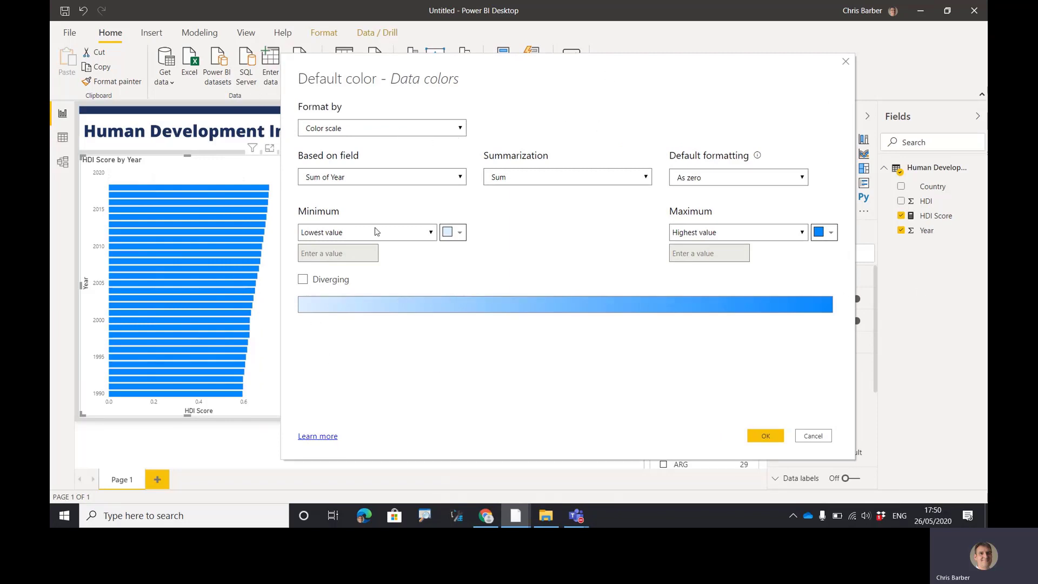
pyautogui.click(361, 130)
pyautogui.click(361, 130)
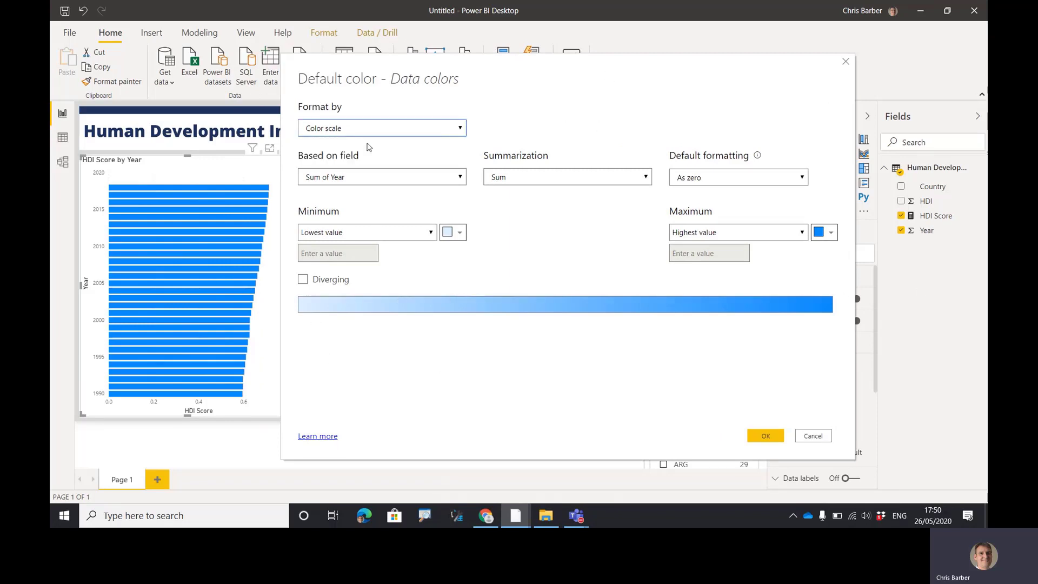
pyautogui.click(373, 177)
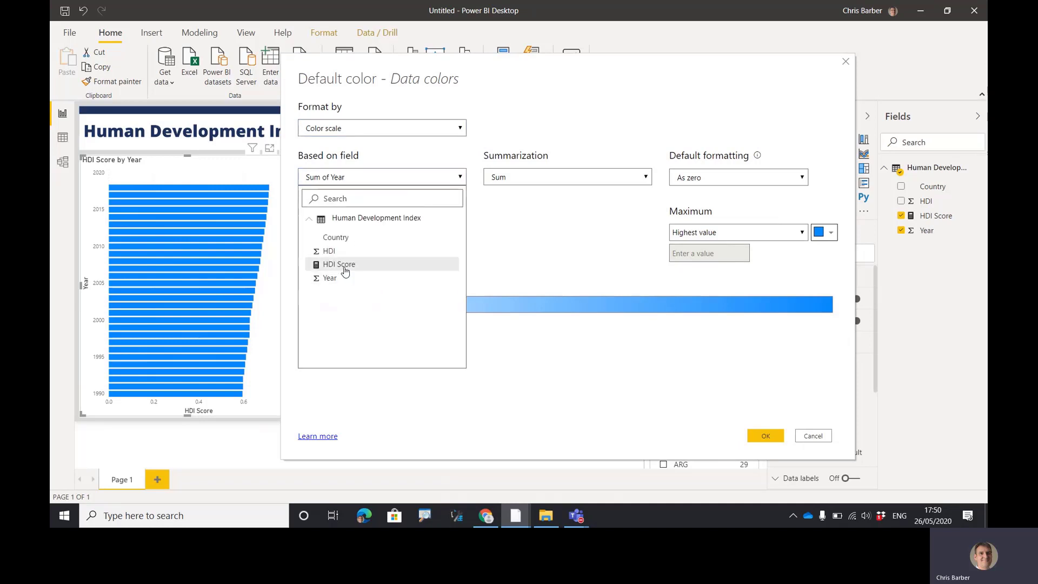
pyautogui.click(343, 266)
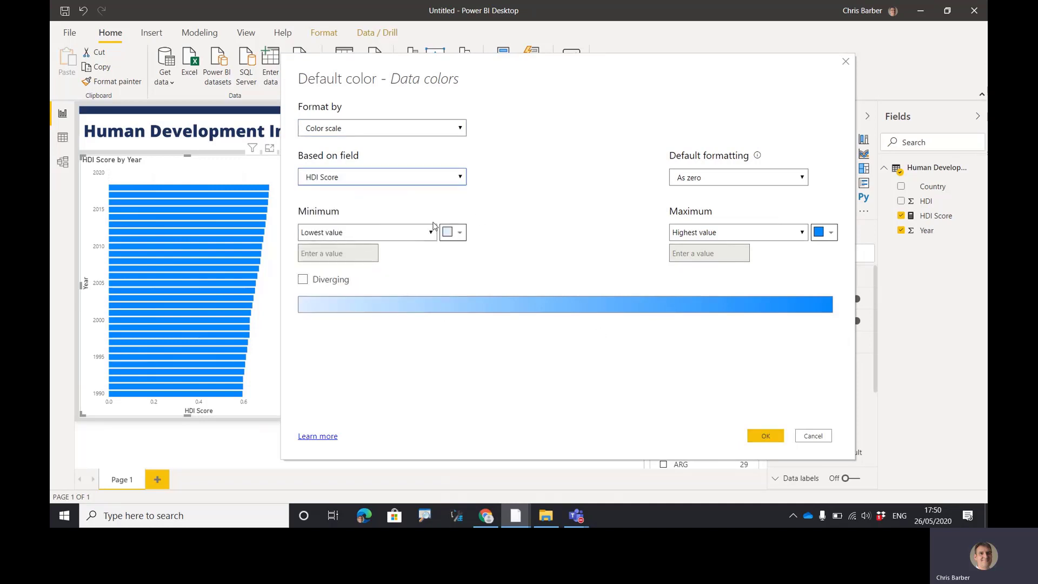
pyautogui.hotkey('ctrl', '2')
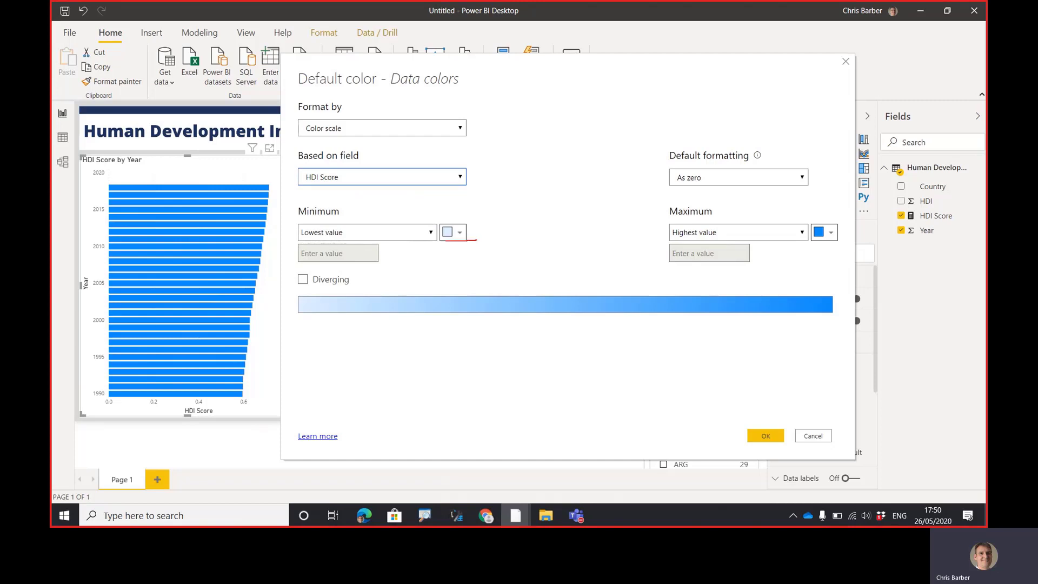
pyautogui.moveTo(446, 242); pyautogui.dragTo(330, 241)
pyautogui.moveTo(842, 241); pyautogui.dragTo(671, 244)
pyautogui.press('Escape')
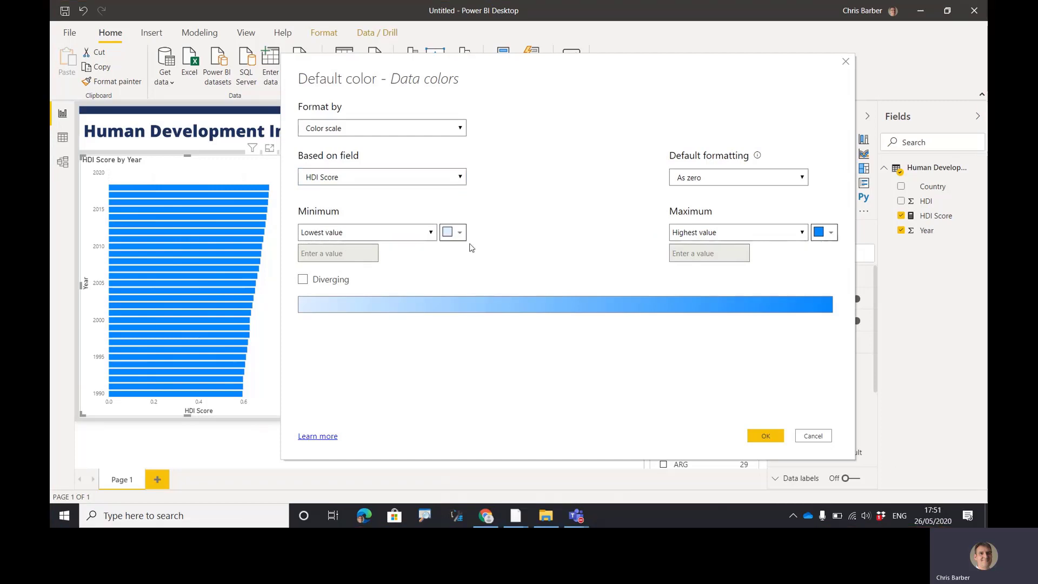
pyautogui.click(759, 436)
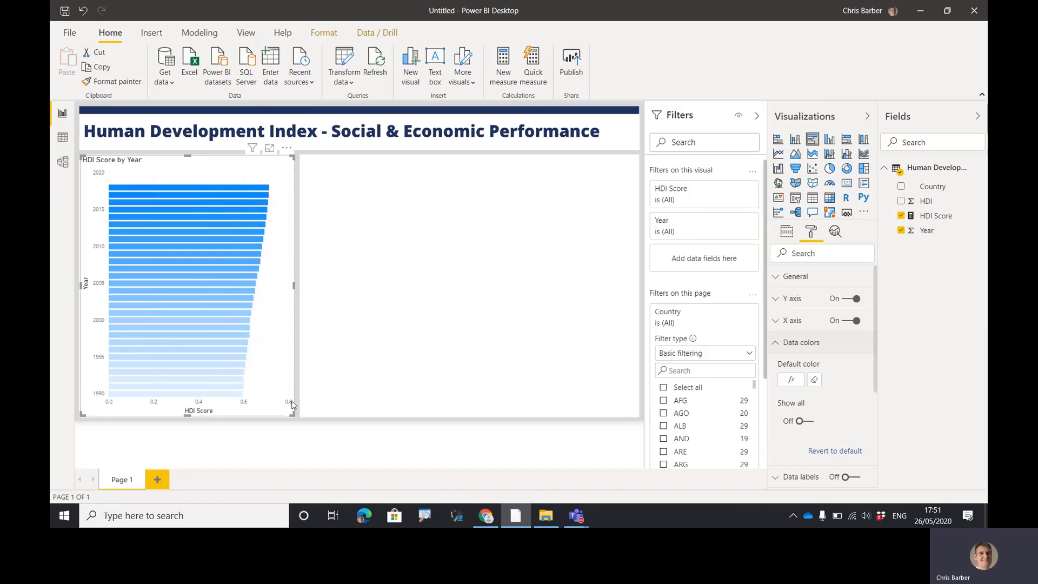
# Step: Draw a red upward arrow beside the bars from 1990 to the latest year, clear it and inspect the topmost bar
pyautogui.hotkey('ctrl', '2')
pyautogui.moveTo(280, 400)
pyautogui.mouseDown()
pyautogui.moveTo(269, 281)
pyautogui.moveTo(281, 185)
pyautogui.mouseUp()
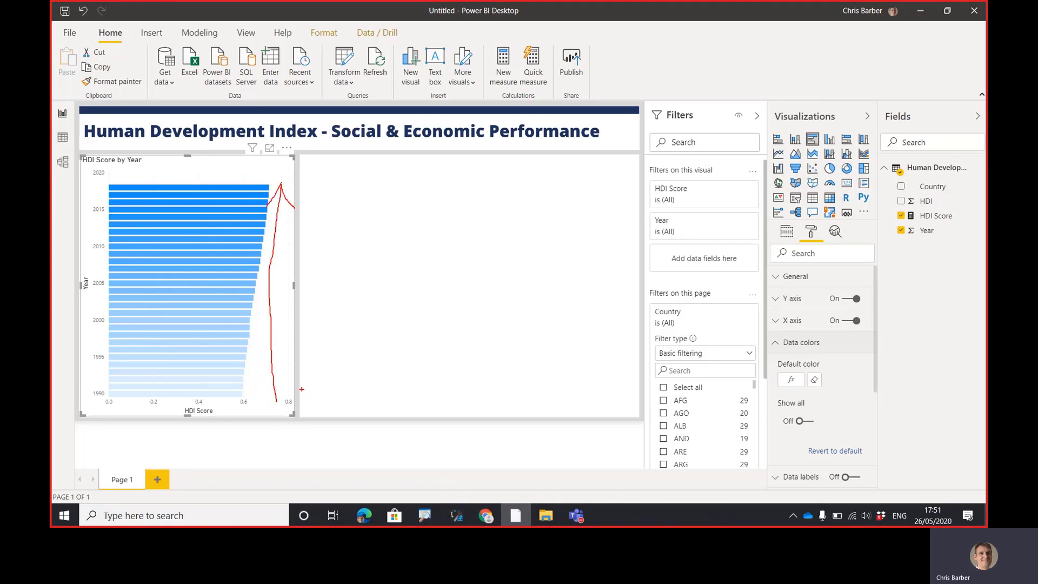
pyautogui.press('Escape')
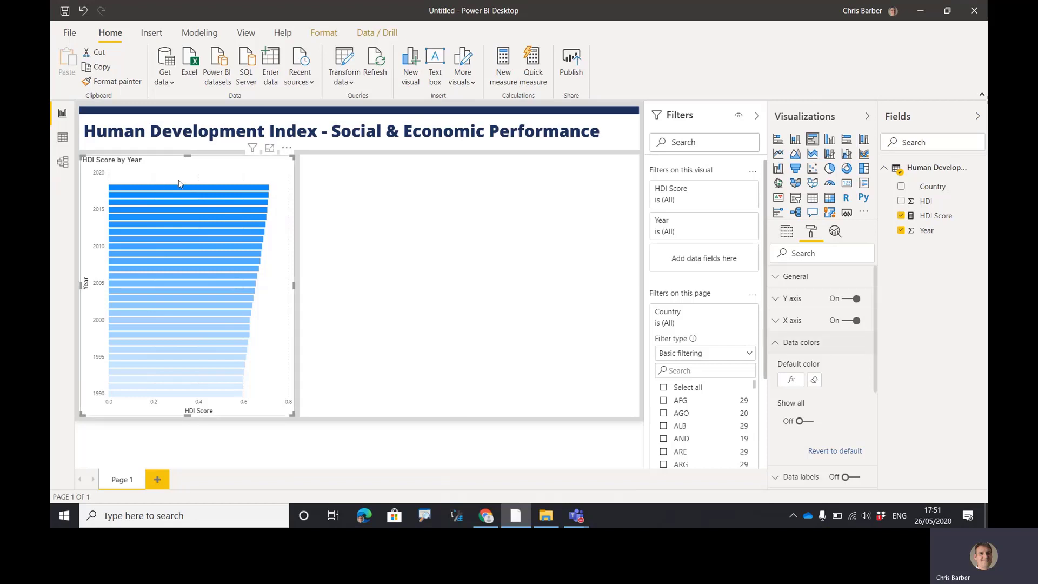
pyautogui.moveTo(201, 187)
# Step: Add an empty filled map to the blank wide panel, and draw temporary red arrows at its visual type and on the map
pyautogui.click(411, 293)
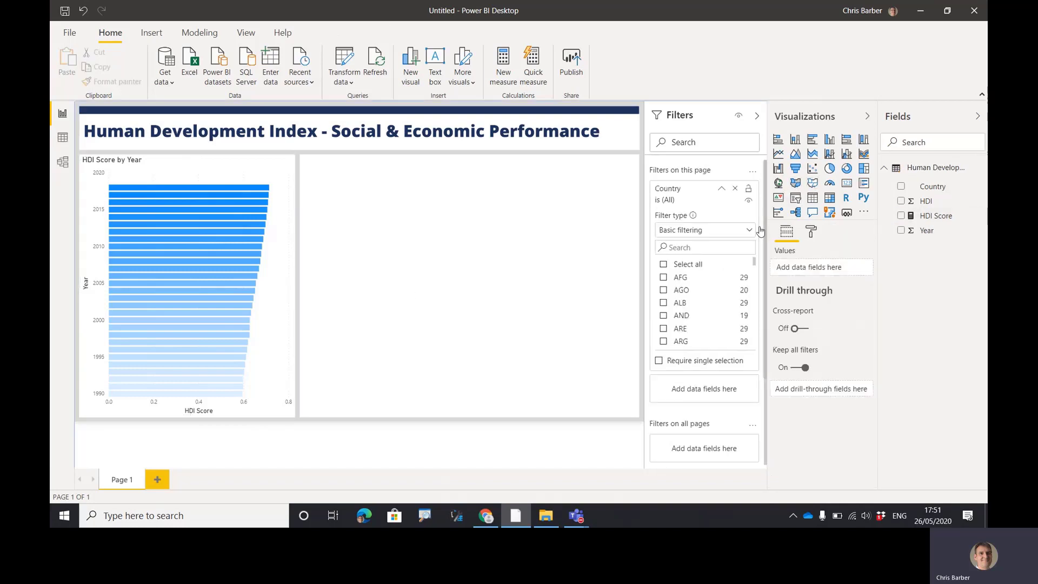
pyautogui.click(812, 183)
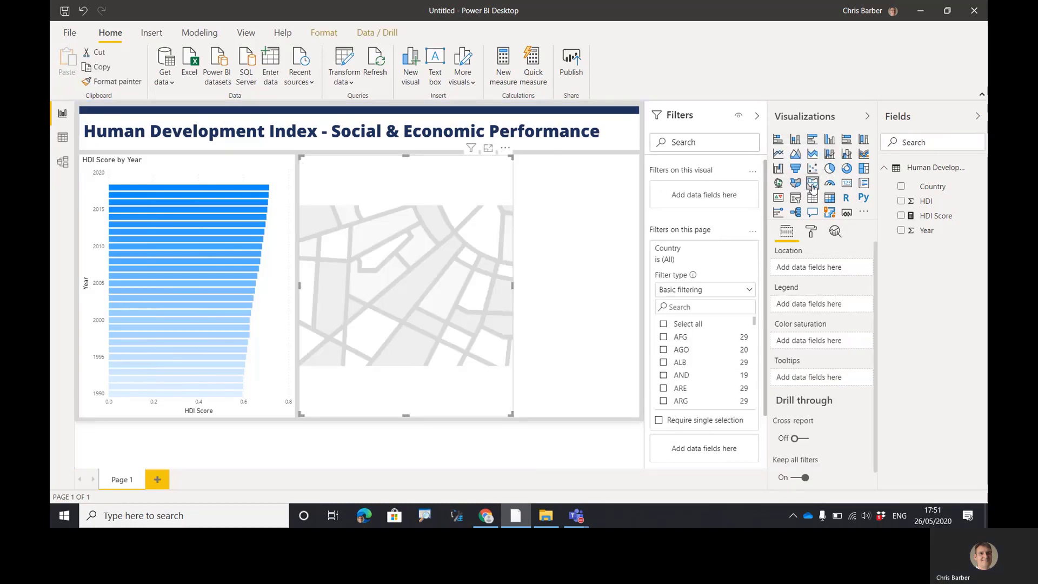
pyautogui.hotkey('ctrl', '2')
pyautogui.moveTo(812, 186); pyautogui.dragTo(808, 220)
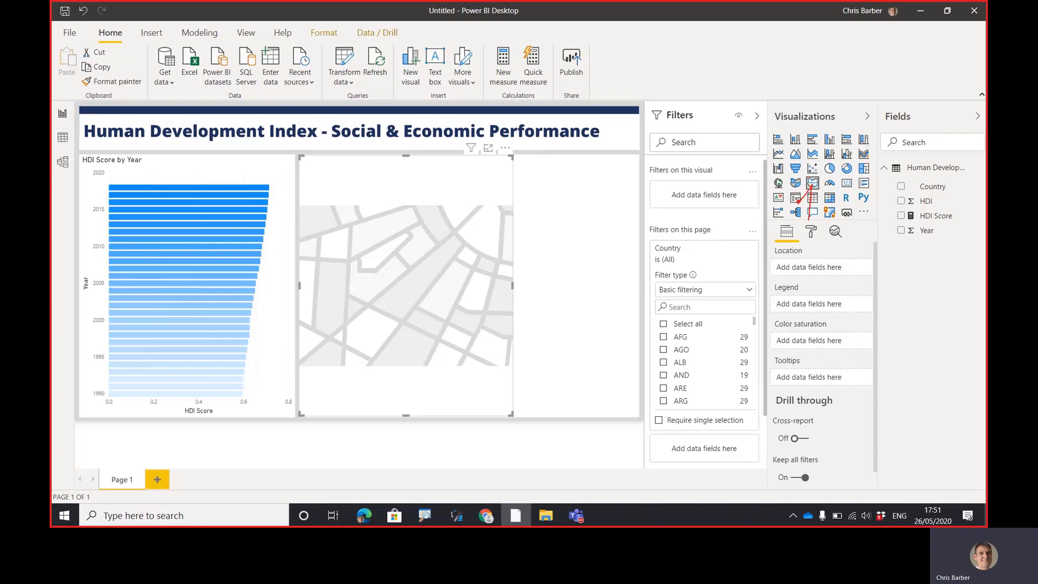
pyautogui.moveTo(456, 227); pyautogui.dragTo(606, 221)
pyautogui.moveTo(455, 227)
pyautogui.mouseDown()
pyautogui.moveTo(511, 189)
pyautogui.moveTo(460, 234)
pyautogui.moveTo(503, 266)
pyautogui.mouseUp()
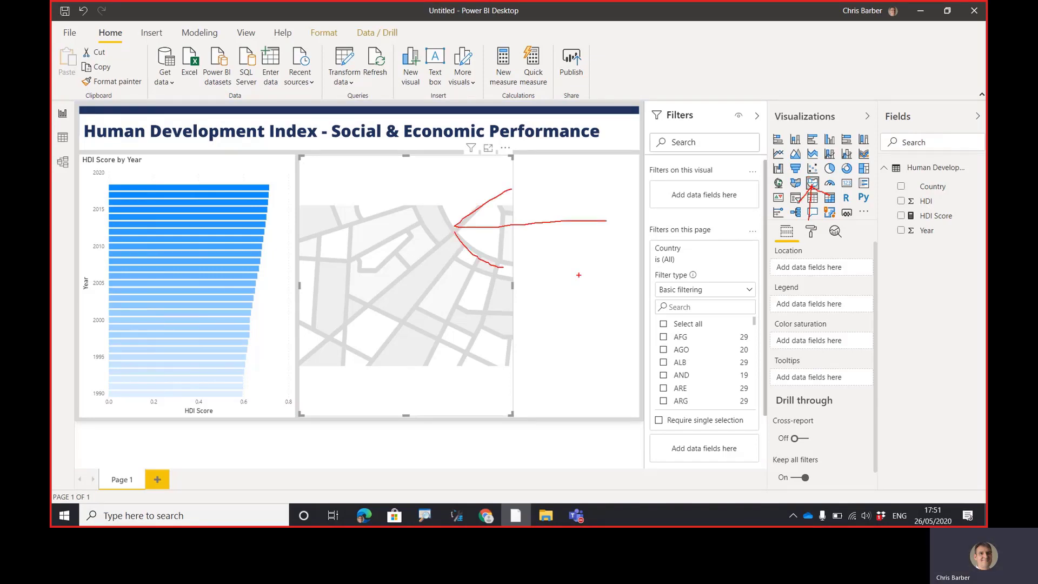
pyautogui.press('Escape')
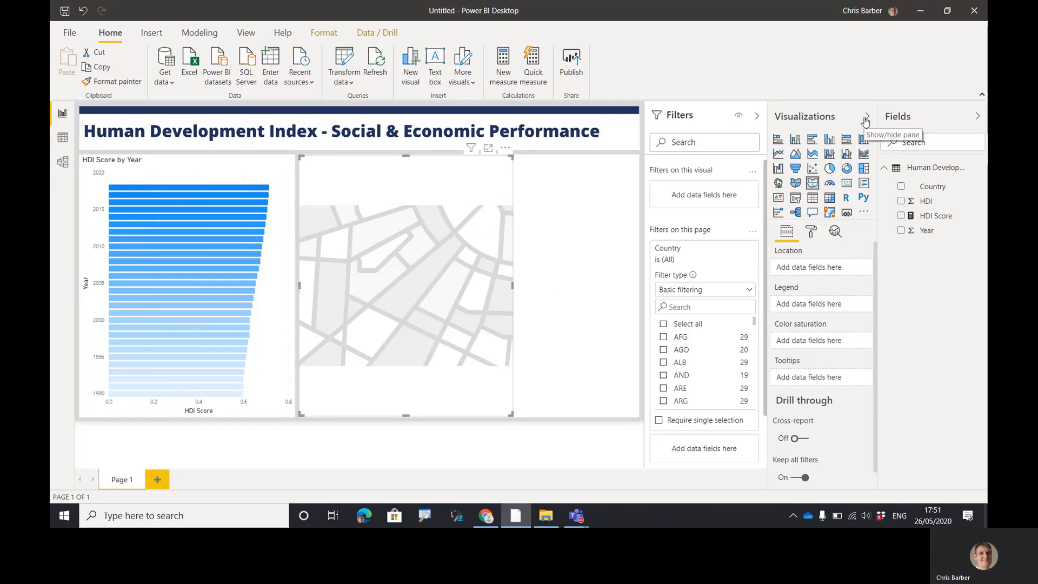
# Step: Collapse the Filters pane and widen the map to fill the rest of its panel
pyautogui.click(756, 116)
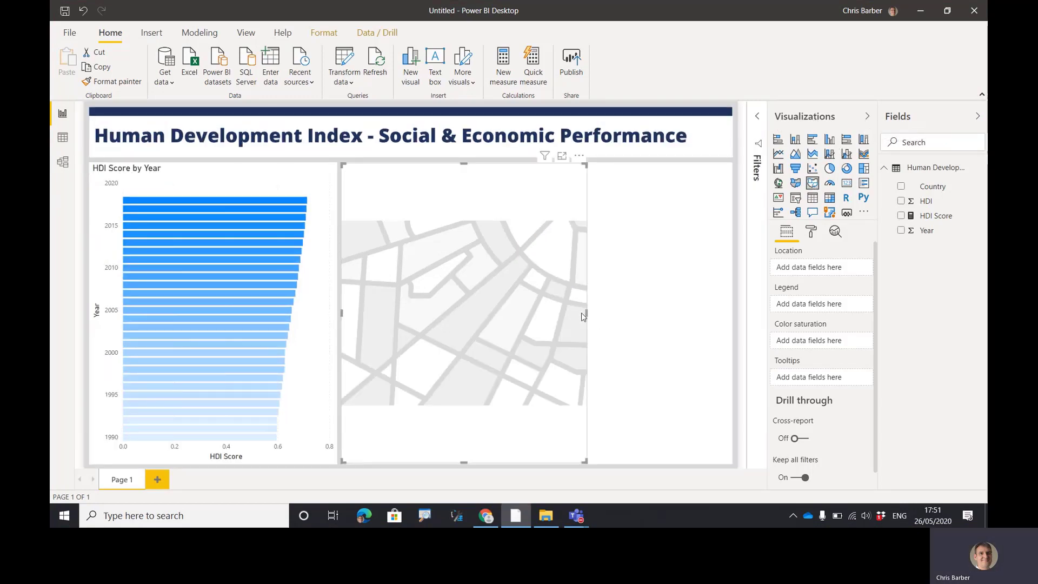
pyautogui.moveTo(583, 317); pyautogui.dragTo(736, 308)
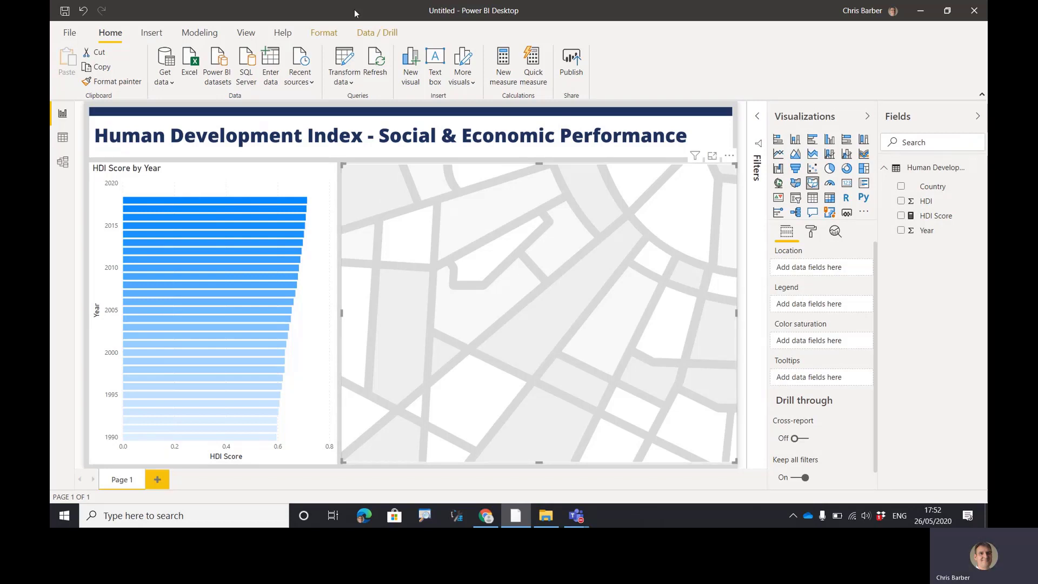
# Step: Open the Countries to Continent Mapping file as a Text/CSV data source, marking the source type and the file in red
pyautogui.click(165, 84)
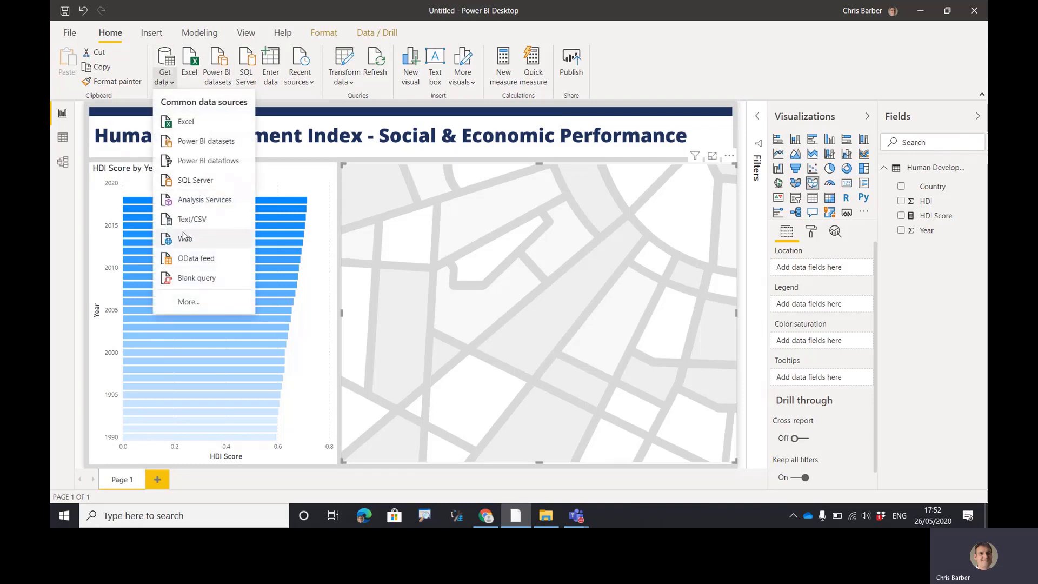
pyautogui.hotkey('ctrl', '2')
pyautogui.moveTo(171, 229); pyautogui.dragTo(240, 232)
pyautogui.press('Escape')
pyautogui.click(182, 222)
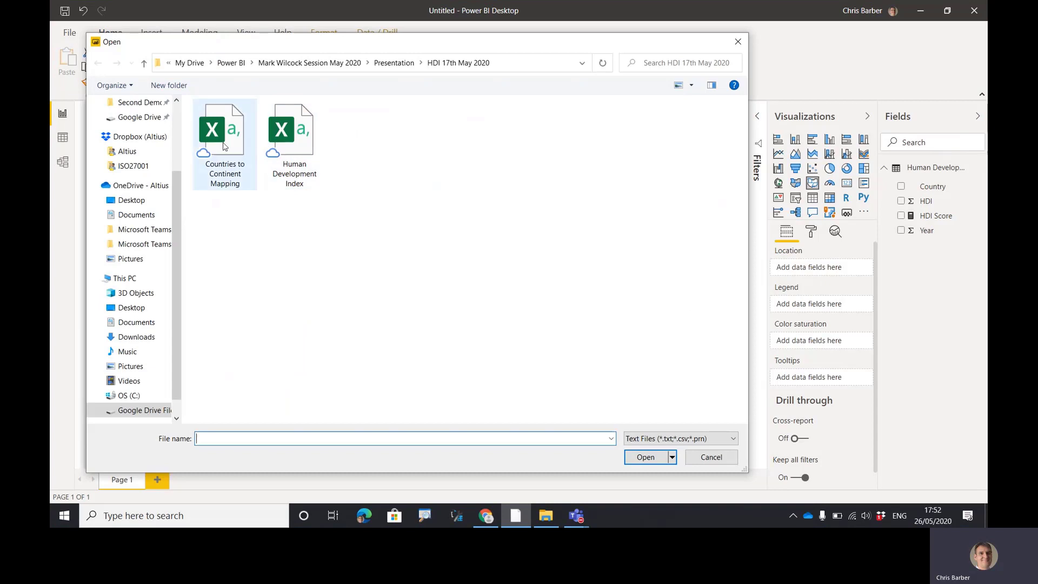
pyautogui.hotkey('ctrl', '2')
pyautogui.moveTo(226, 145); pyautogui.dragTo(241, 233)
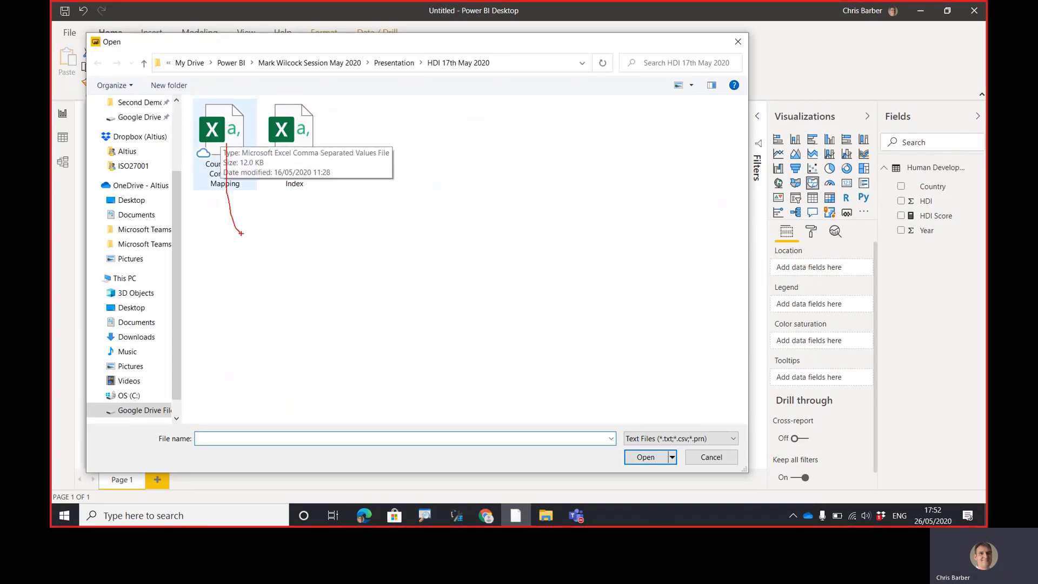
pyautogui.moveTo(225, 142); pyautogui.dragTo(215, 154)
pyautogui.press('Escape')
pyautogui.doubleClick(238, 161)
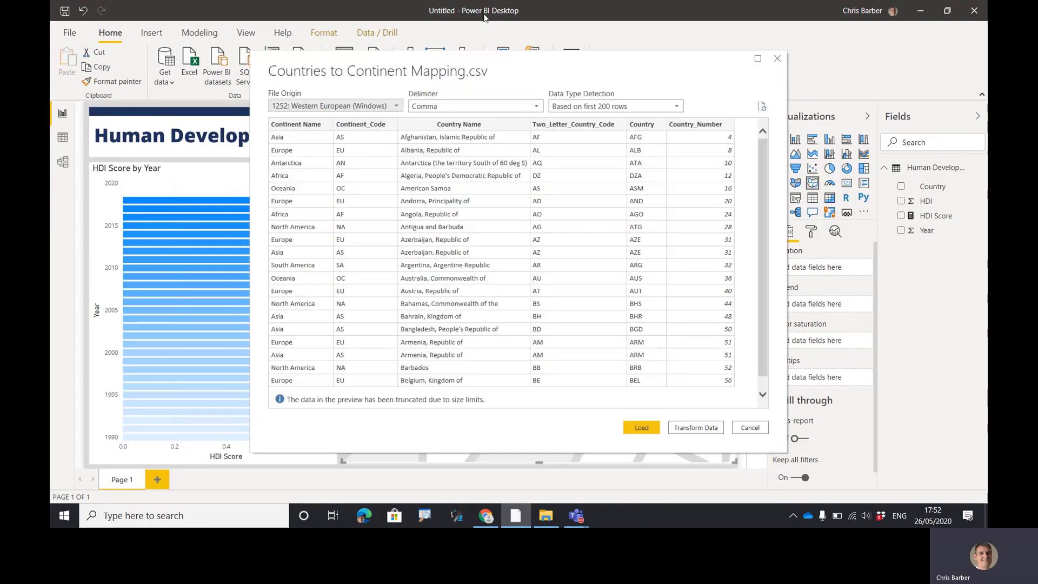
# Step: Draw a red line pointing at the Transform Data option in the CSV preview, then clear the annotation
pyautogui.hotkey('ctrl', '2')
pyautogui.moveTo(695, 426); pyautogui.dragTo(687, 458)
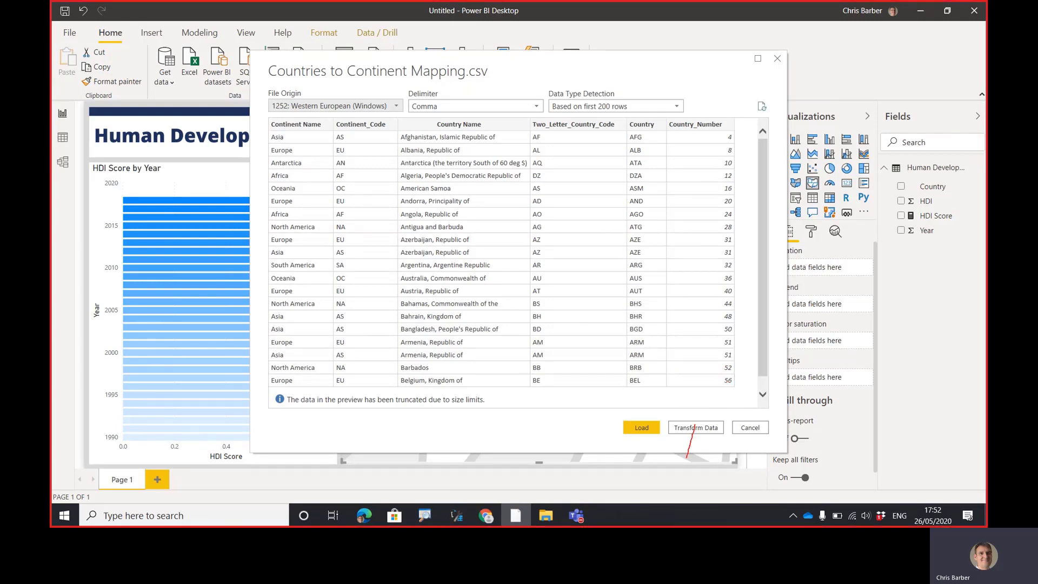
pyautogui.press('Escape')
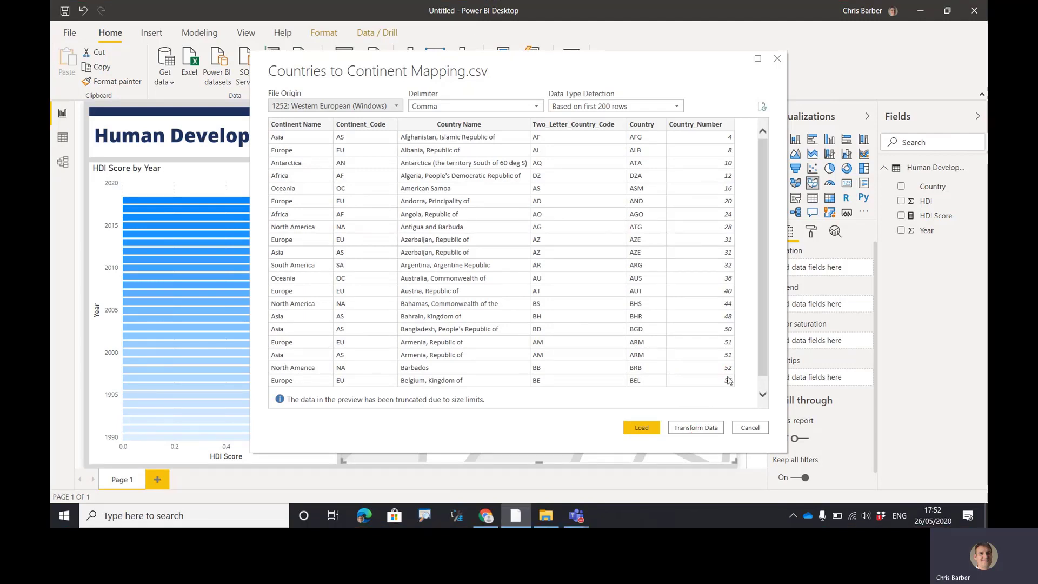
# Step: Open the CSV for transformation in Power Query, mark the first row, column headers and applied steps in red, and clear the annotations
pyautogui.click(697, 428)
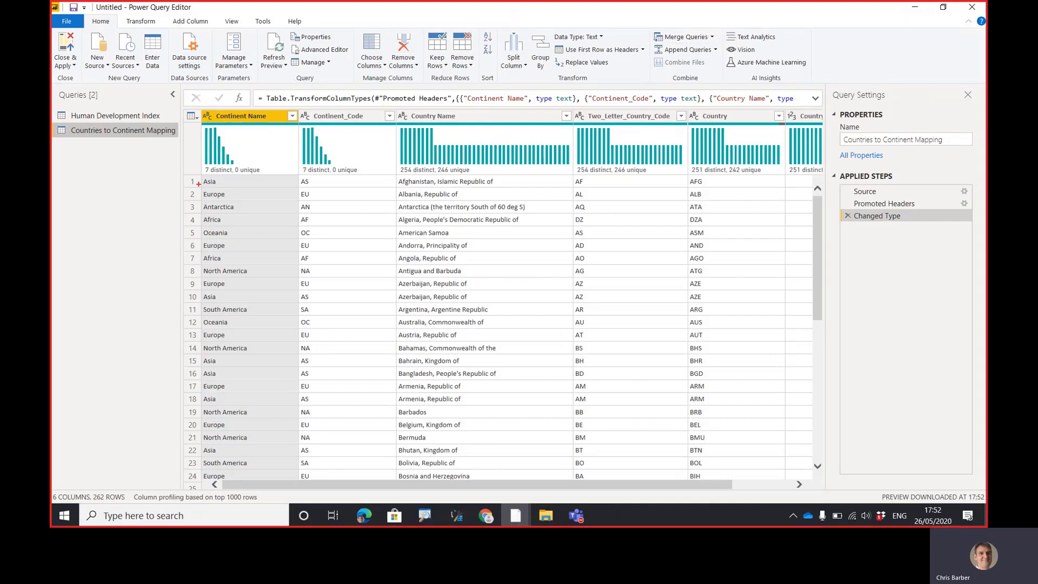
pyautogui.moveTo(201, 187); pyautogui.dragTo(468, 186)
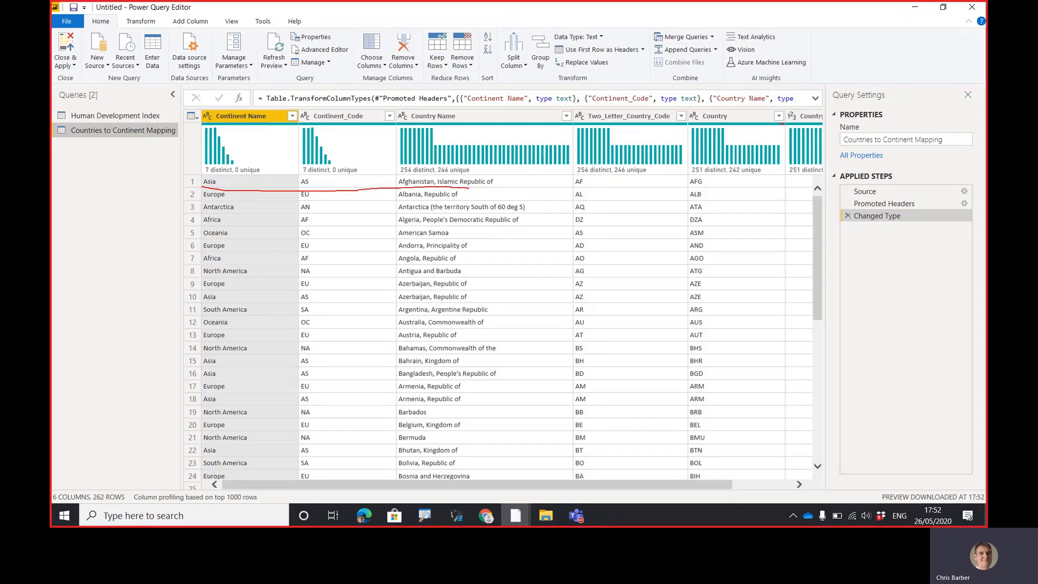
pyautogui.moveTo(213, 126); pyautogui.dragTo(632, 124)
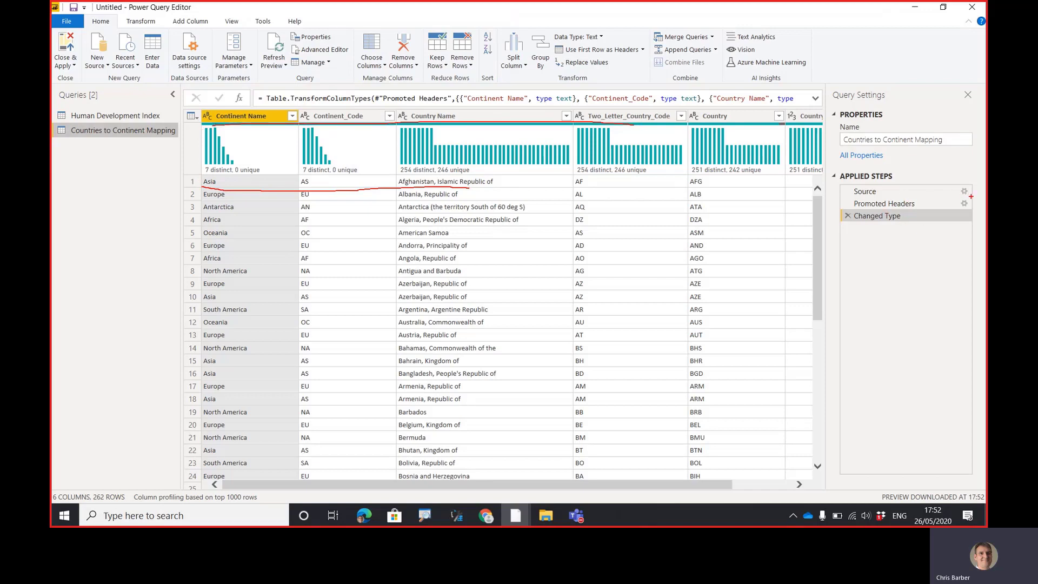
pyautogui.moveTo(939, 198); pyautogui.dragTo(885, 200)
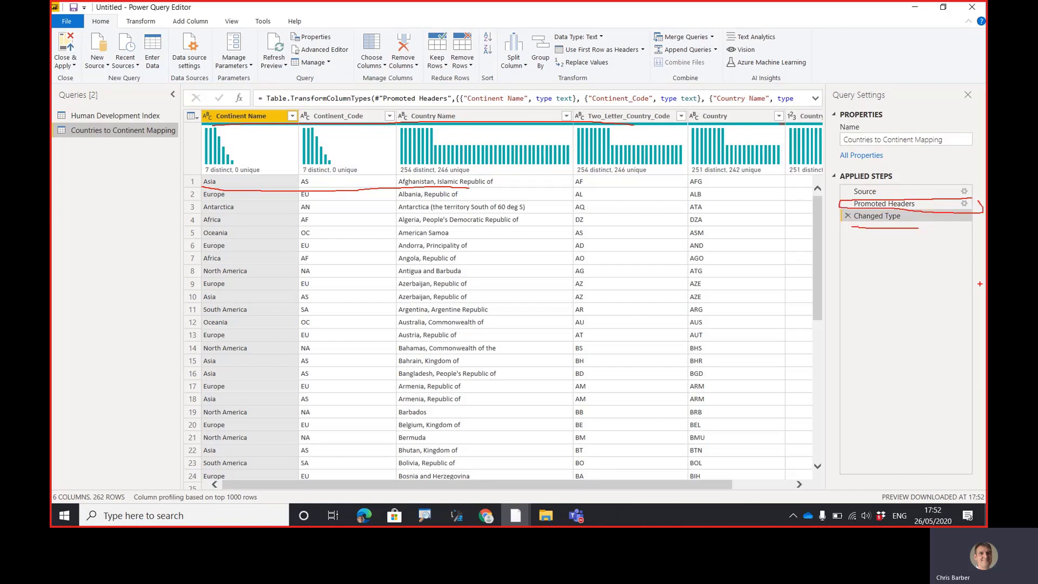
pyautogui.press('Escape')
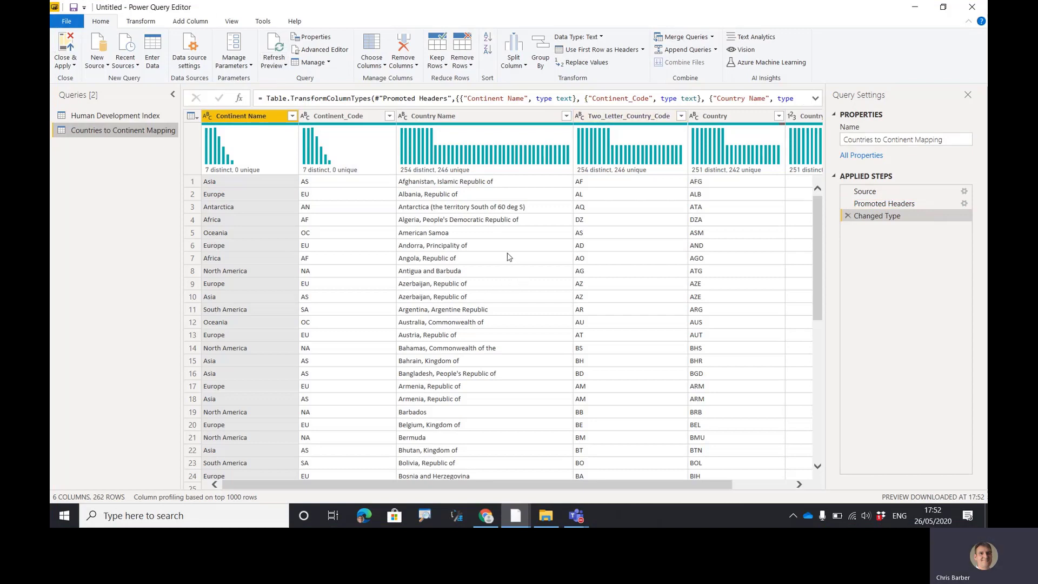
# Step: Outline the two Azerbaijan rows of the mapping table in red, then clear the annotation
pyautogui.hotkey('ctrl', '2')
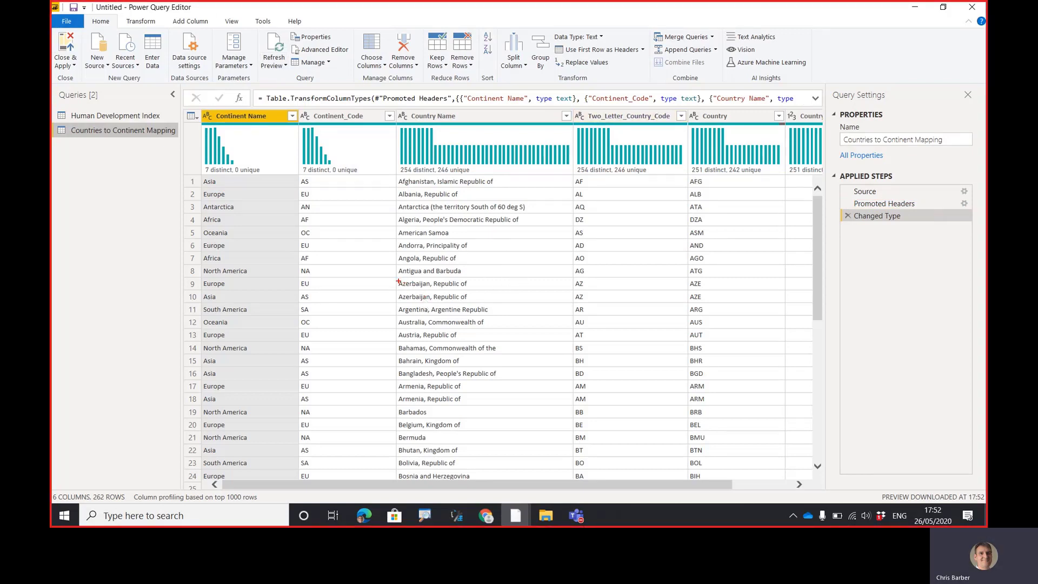
pyautogui.moveTo(486, 276); pyautogui.dragTo(262, 276)
pyautogui.moveTo(222, 305); pyautogui.dragTo(433, 306)
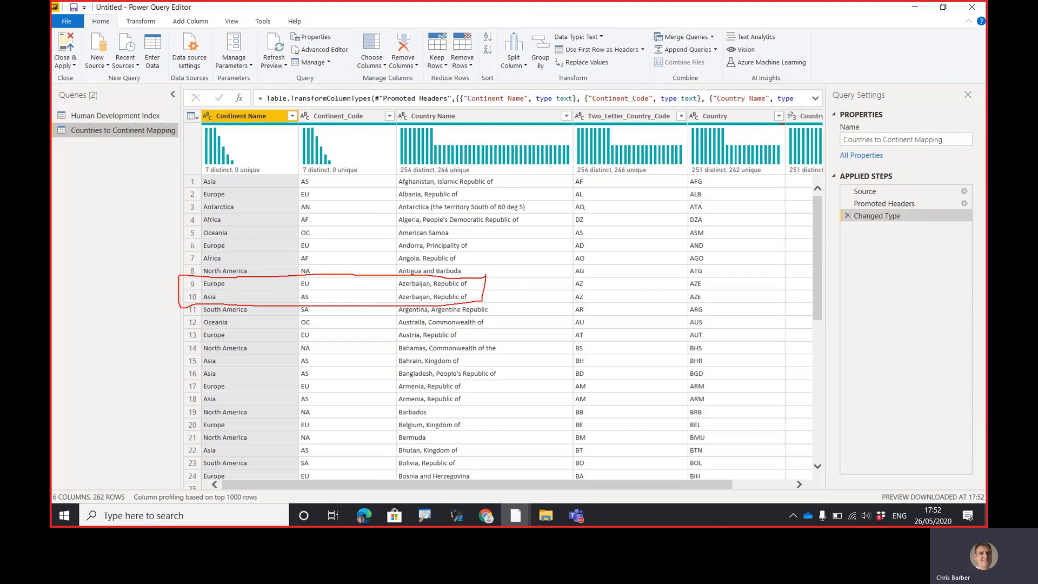
pyautogui.press('Escape')
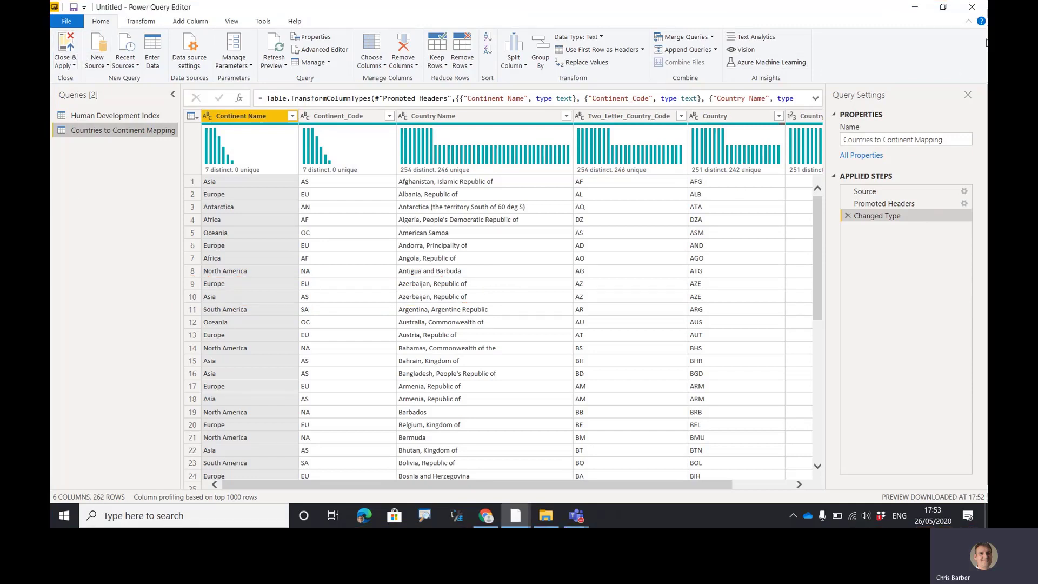
# Step: Point a temporary red arrow at the Power Query Editor's close control, then close the editor and apply the pending changes
pyautogui.hotkey('ctrl', '2')
pyautogui.moveTo(967, 12); pyautogui.dragTo(906, 56)
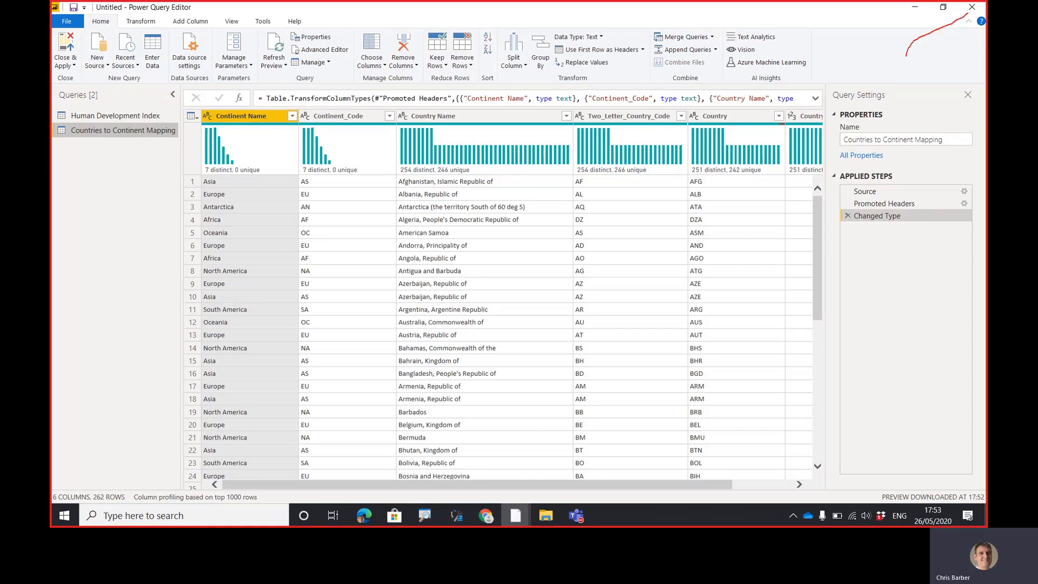
pyautogui.moveTo(932, 20); pyautogui.dragTo(970, 10)
pyautogui.press('Escape')
pyautogui.click(972, 7)
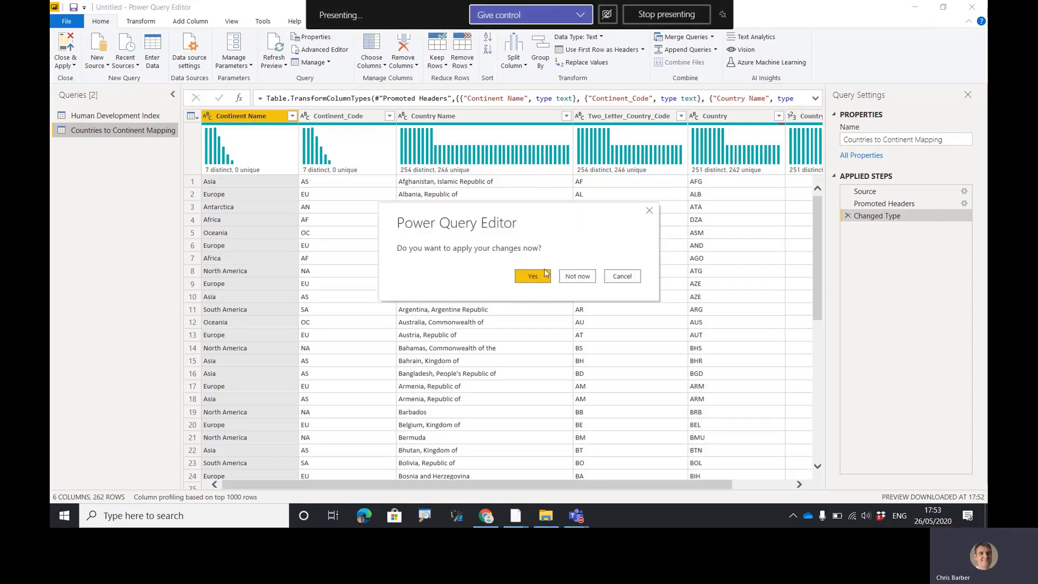
pyautogui.click(533, 279)
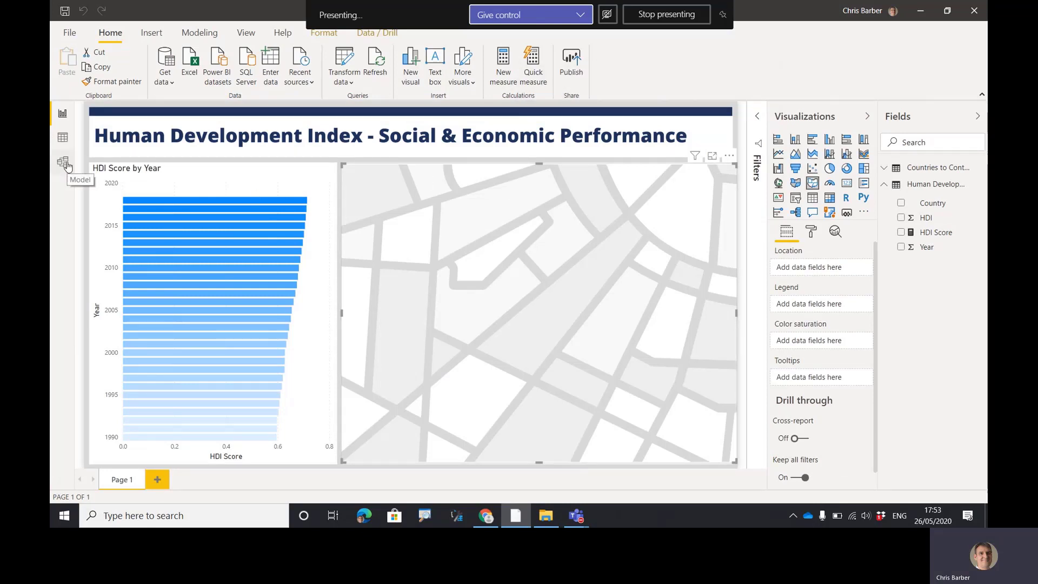
# Step: Mark the Model view with a temporary red line, switch to it, and shift the Human Development Index table slightly
pyautogui.hotkey('ctrl', '2')
pyautogui.moveTo(64, 163); pyautogui.dragTo(67, 235)
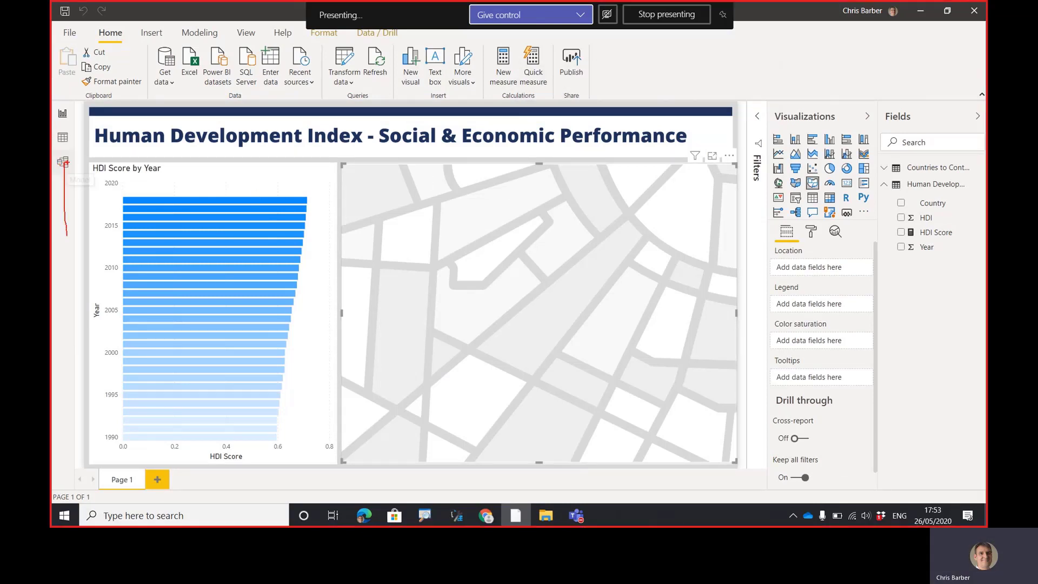
pyautogui.press('Escape')
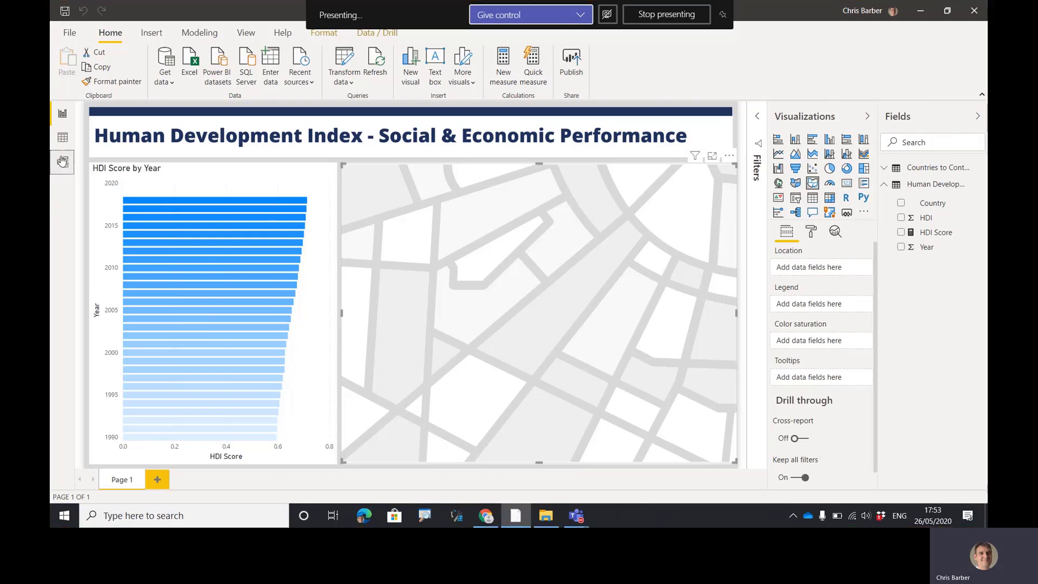
pyautogui.click(63, 161)
pyautogui.moveTo(161, 144); pyautogui.dragTo(193, 144)
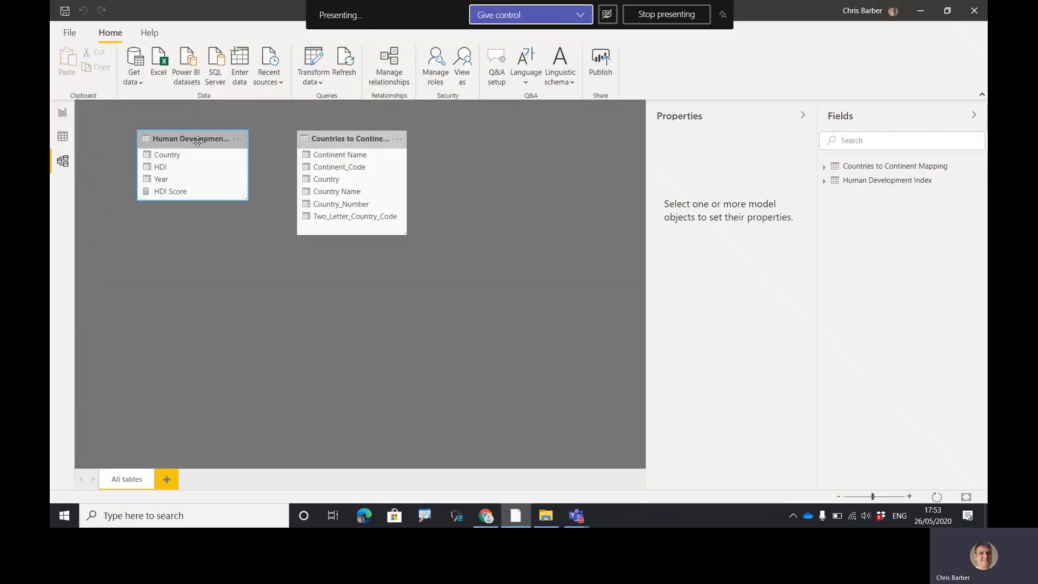
# Step: Circle both tables in red and mark the Human Development Index fields, then clear the annotations
pyautogui.hotkey('ctrl', '2')
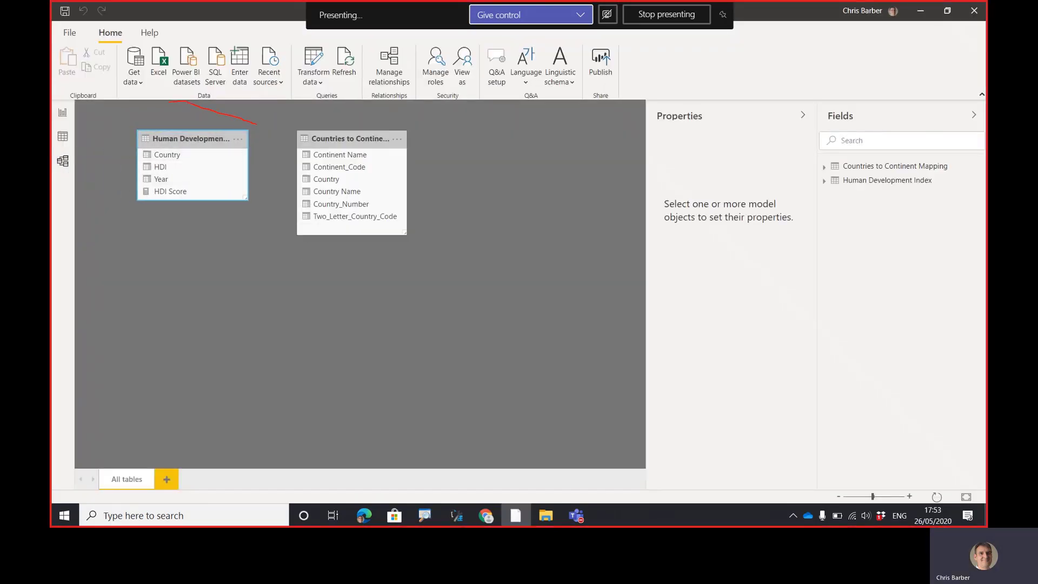
pyautogui.moveTo(89, 189)
pyautogui.mouseDown()
pyautogui.moveTo(234, 264)
pyautogui.moveTo(254, 120)
pyautogui.mouseUp()
pyautogui.moveTo(173, 206); pyautogui.dragTo(188, 193)
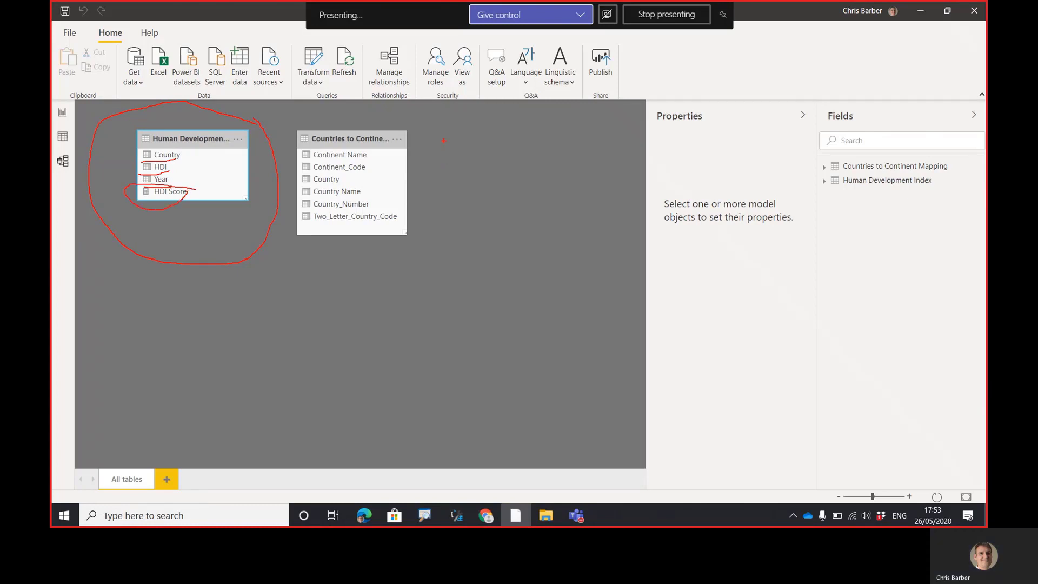
pyautogui.moveTo(347, 106); pyautogui.dragTo(433, 121)
pyautogui.moveTo(429, 258); pyautogui.dragTo(398, 133)
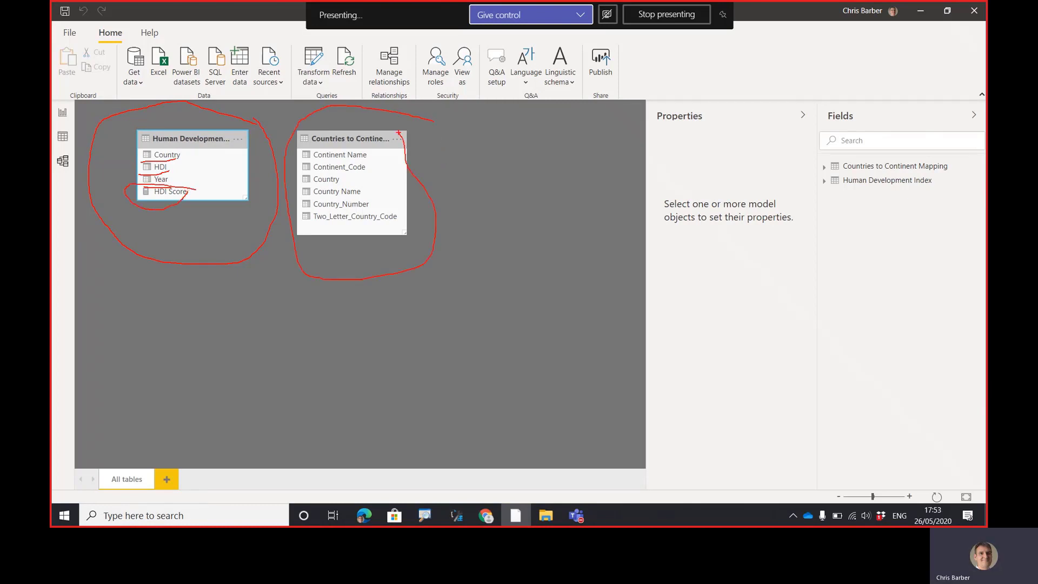
pyautogui.press('Escape')
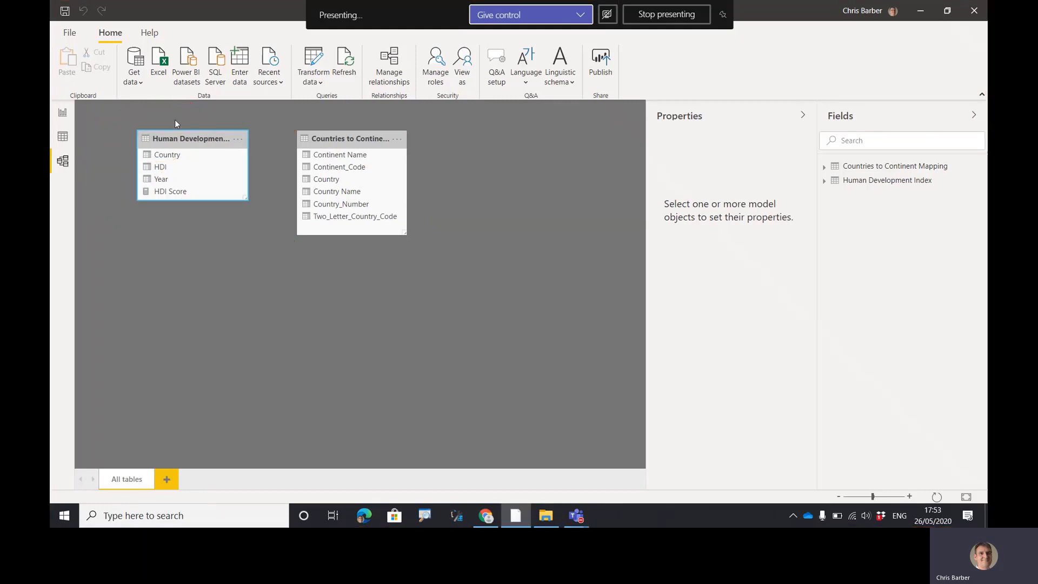
# Step: Move both tables slightly down in the model diagram and enlarge Countries to Continent Mapping to fit its full title
pyautogui.moveTo(172, 140); pyautogui.dragTo(175, 160)
pyautogui.moveTo(311, 139); pyautogui.dragTo(329, 160)
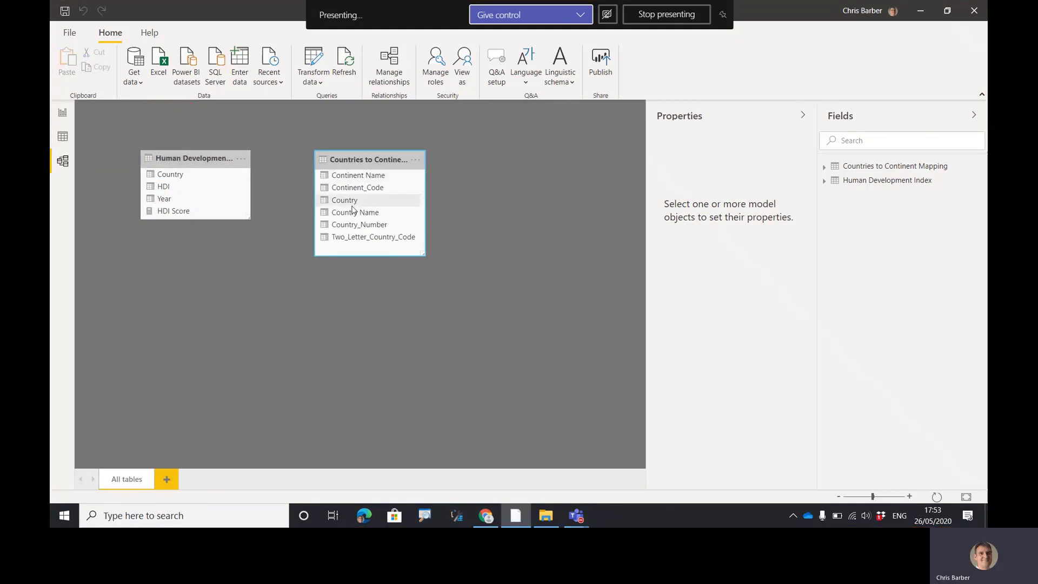
pyautogui.moveTo(424, 254); pyautogui.dragTo(481, 281)
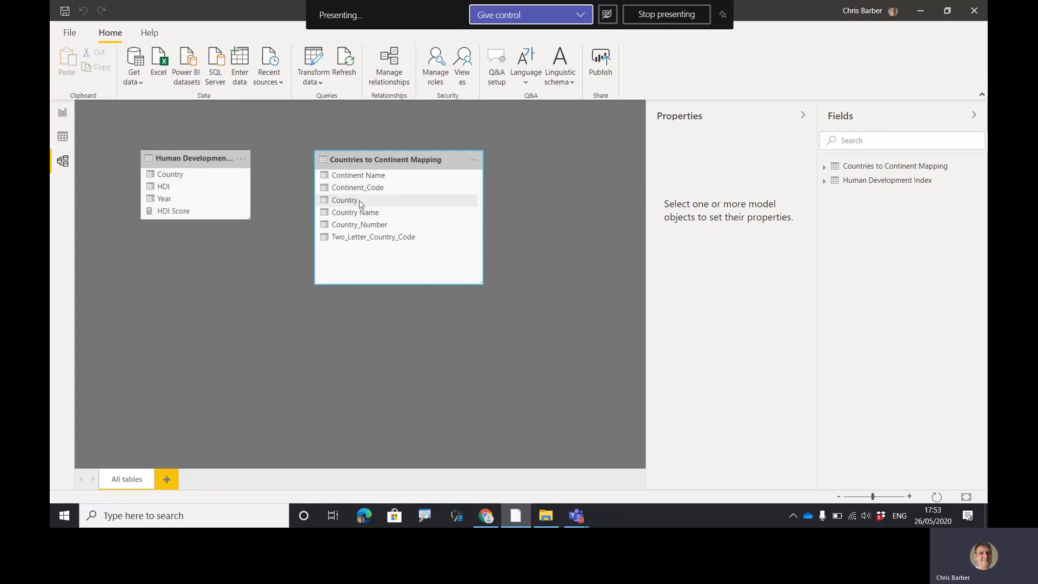
# Step: Try to create a relationship between the Country fields of Countries to Continent Mapping and Human Development Index
pyautogui.moveTo(360, 204); pyautogui.dragTo(201, 172)
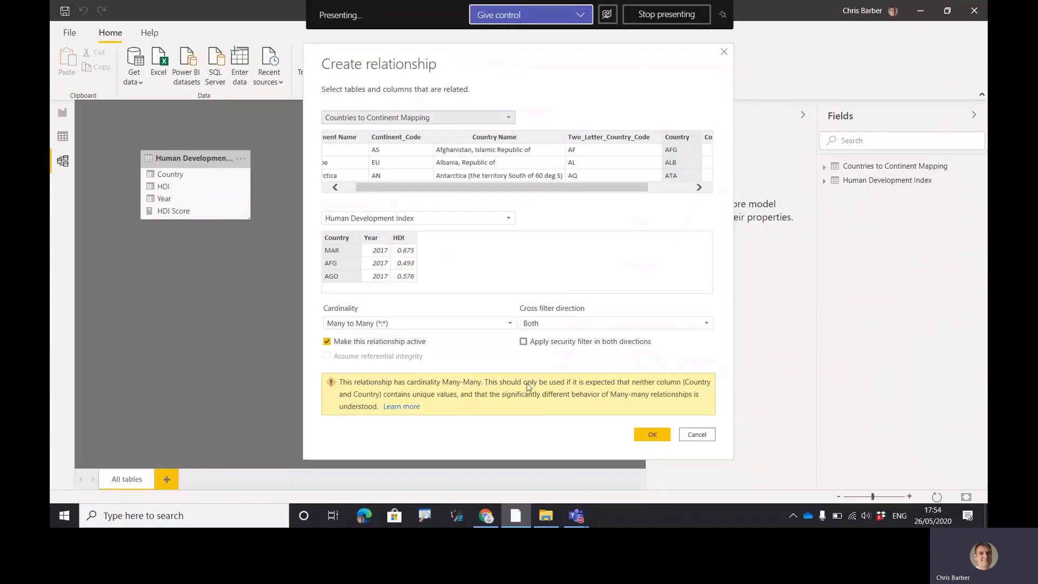
pyautogui.click(697, 435)
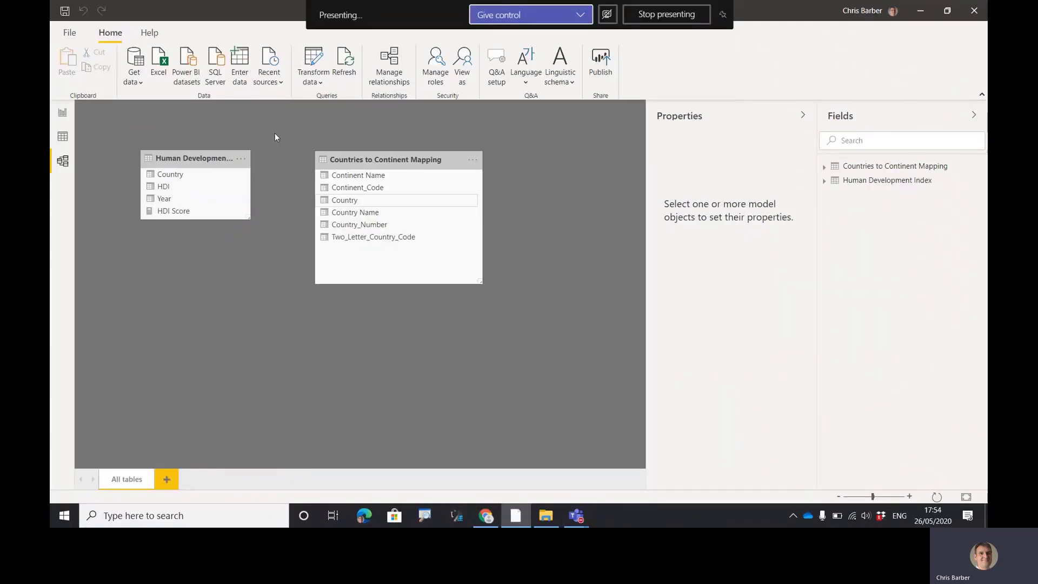
# Step: Reopen the Power Query Editor and show the Countries to Continent Mapping query, marking the Transform data command and the query in red
pyautogui.click(318, 82)
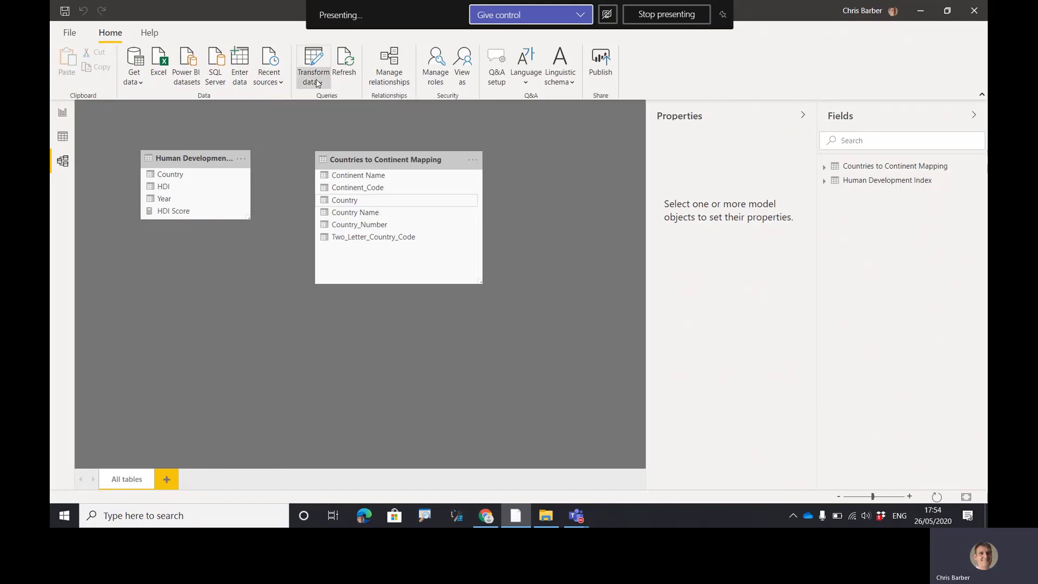
pyautogui.click(463, 125)
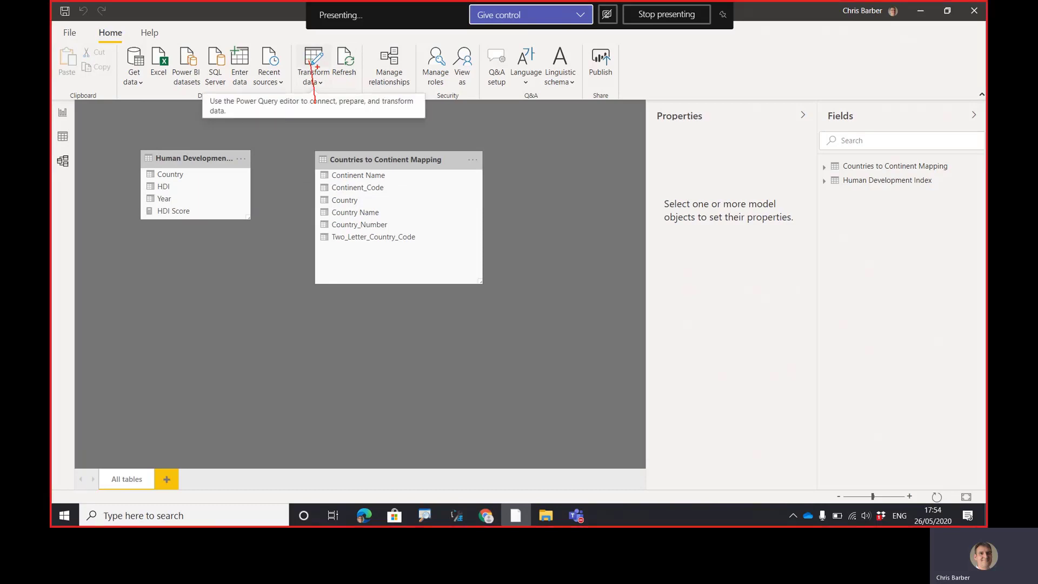
pyautogui.moveTo(330, 94); pyautogui.dragTo(312, 62)
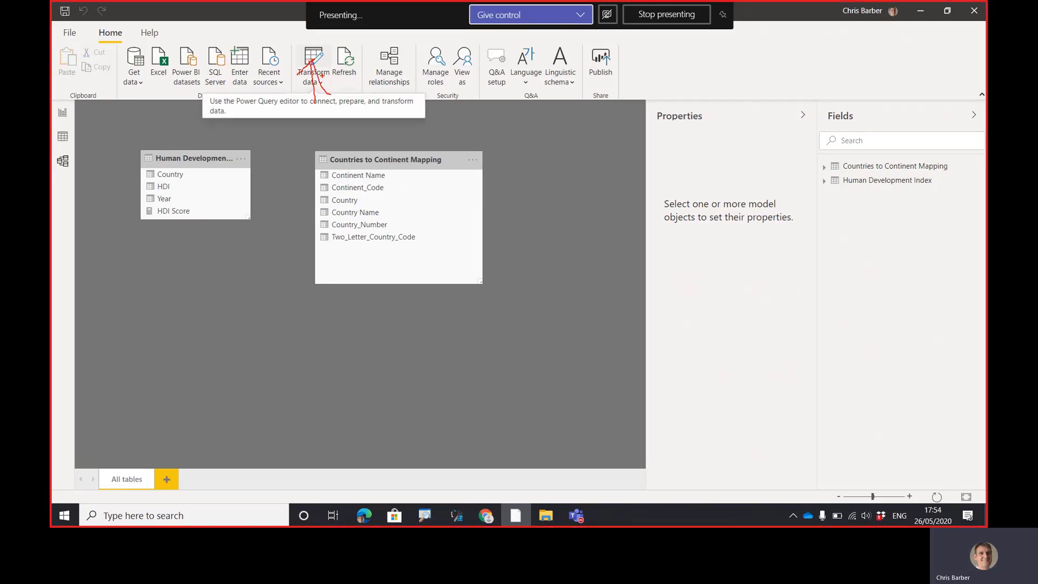
pyautogui.click(313, 58)
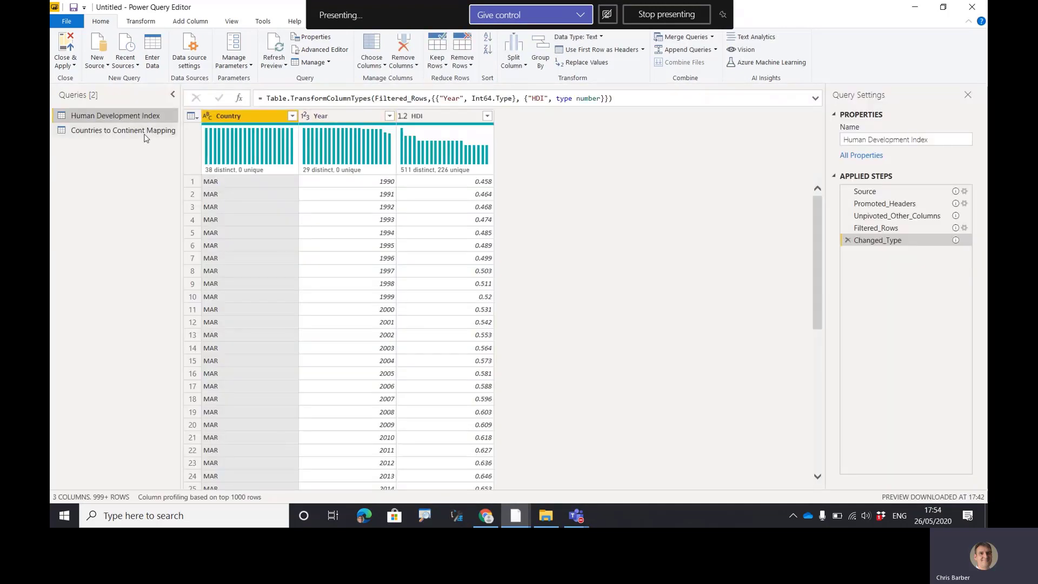
pyautogui.hotkey('ctrl', '2')
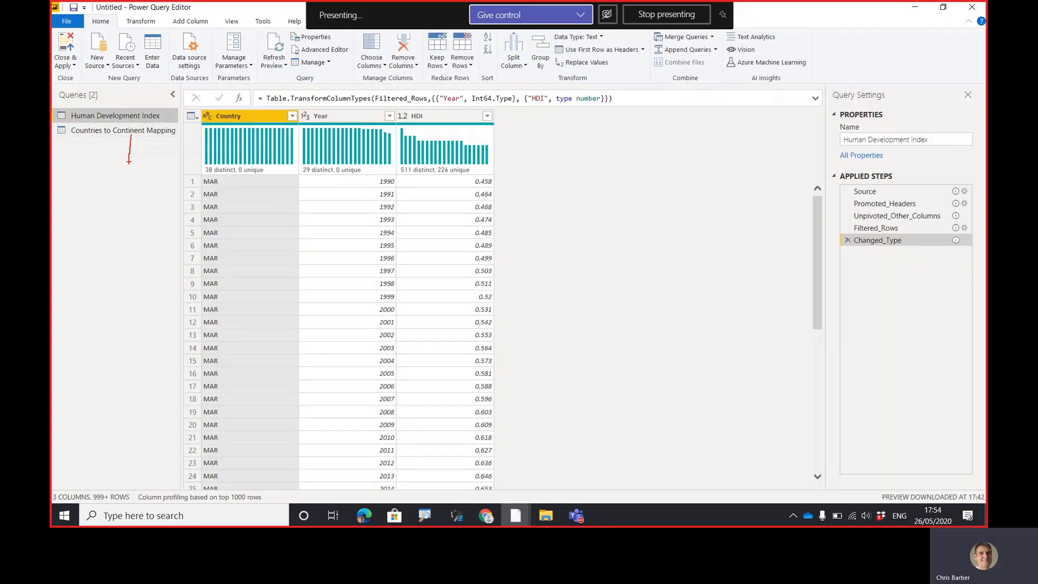
pyautogui.press('Escape')
pyautogui.click(135, 131)
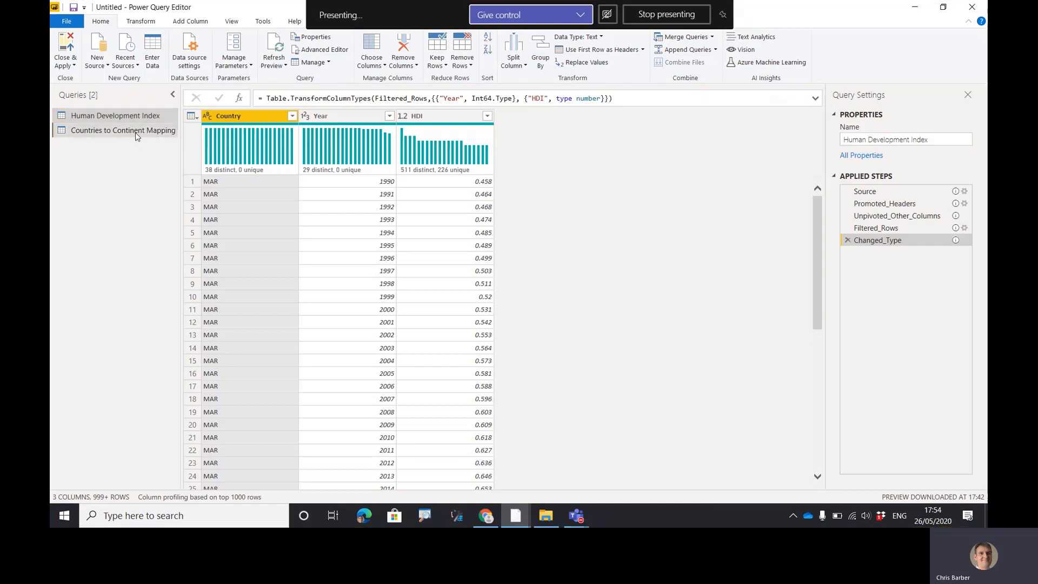
# Step: Remove duplicate rows based on the mapping query's Country column, then close the Power Query Editor and apply the changes
pyautogui.click(711, 115)
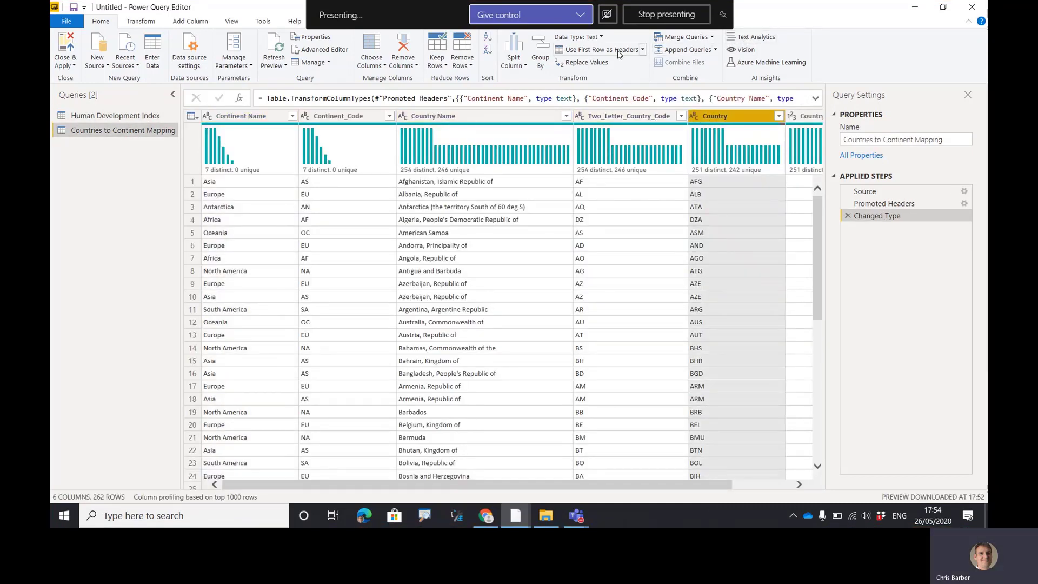
pyautogui.click(468, 63)
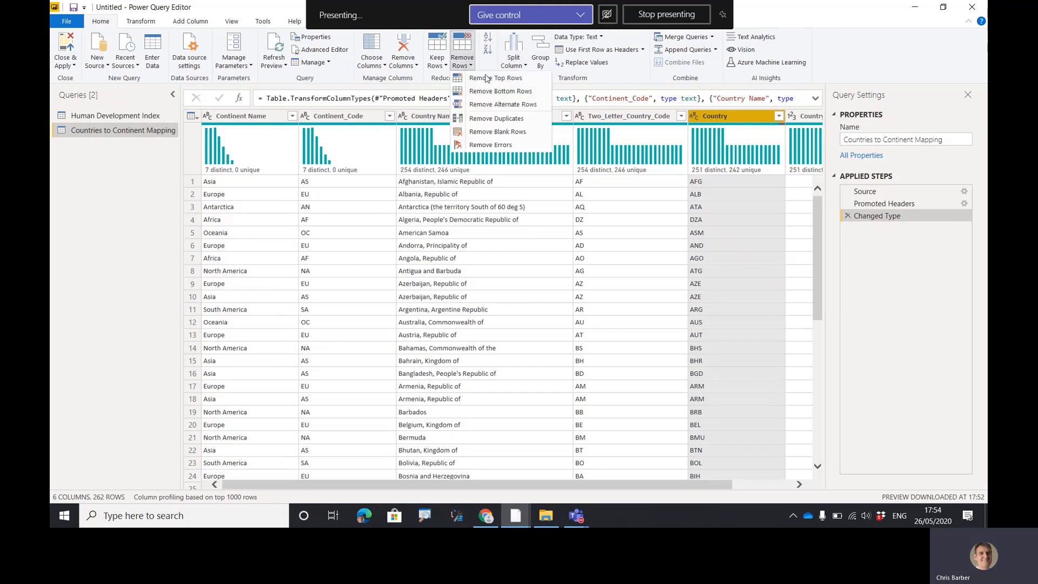
pyautogui.click(477, 122)
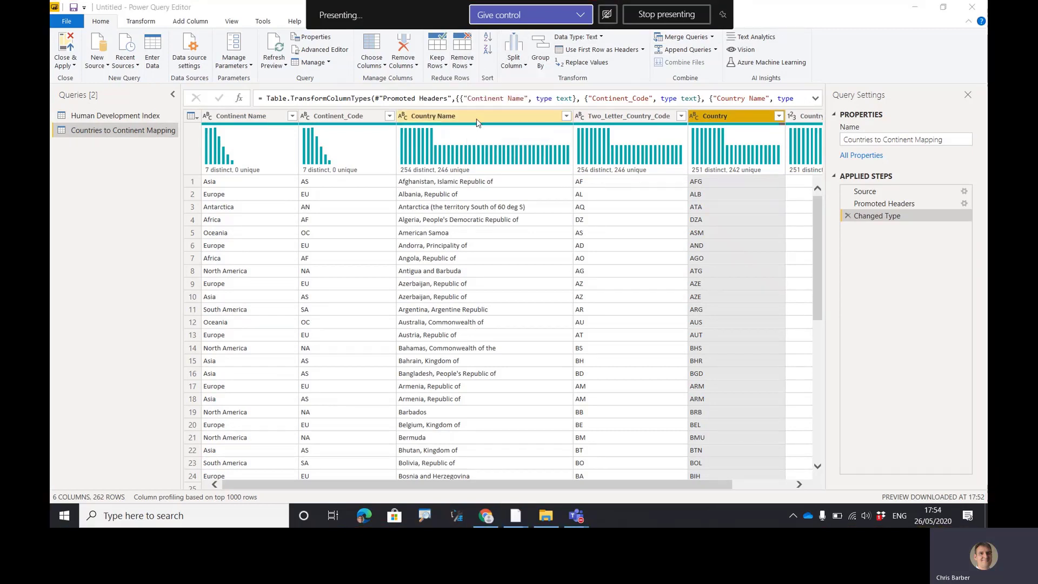
pyautogui.click(463, 63)
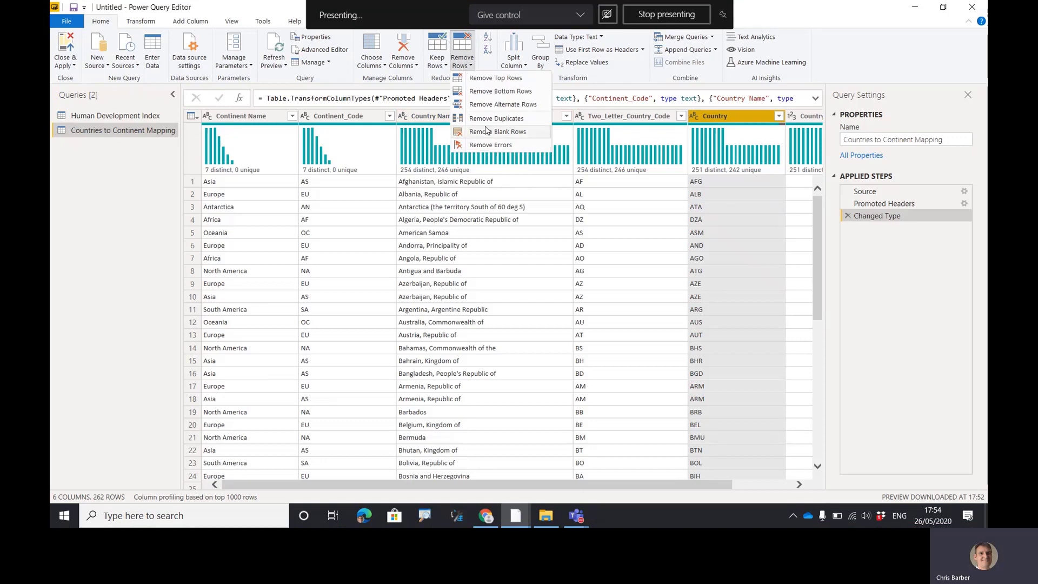
pyautogui.click(493, 119)
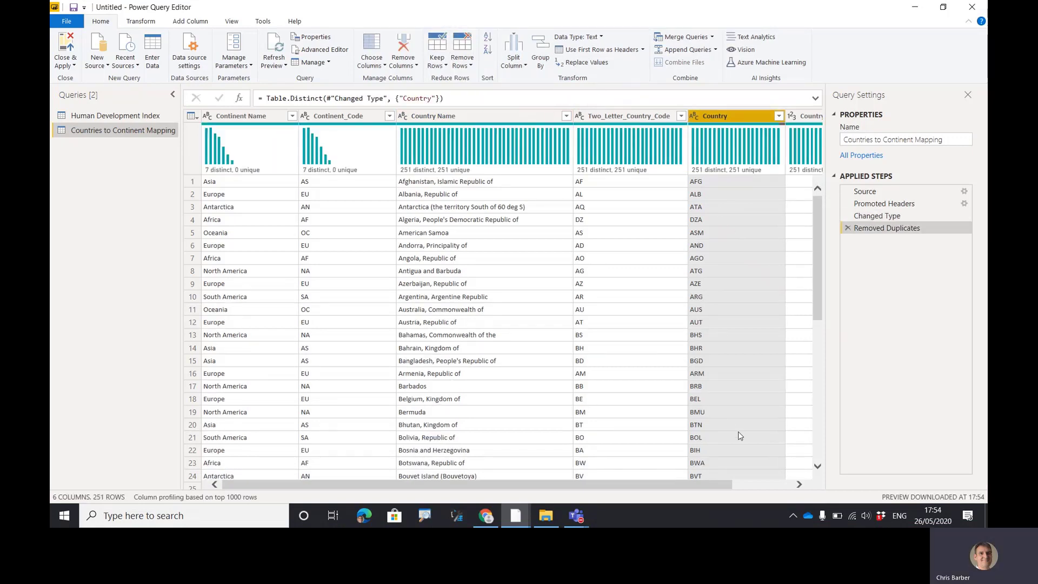
pyautogui.click(972, 7)
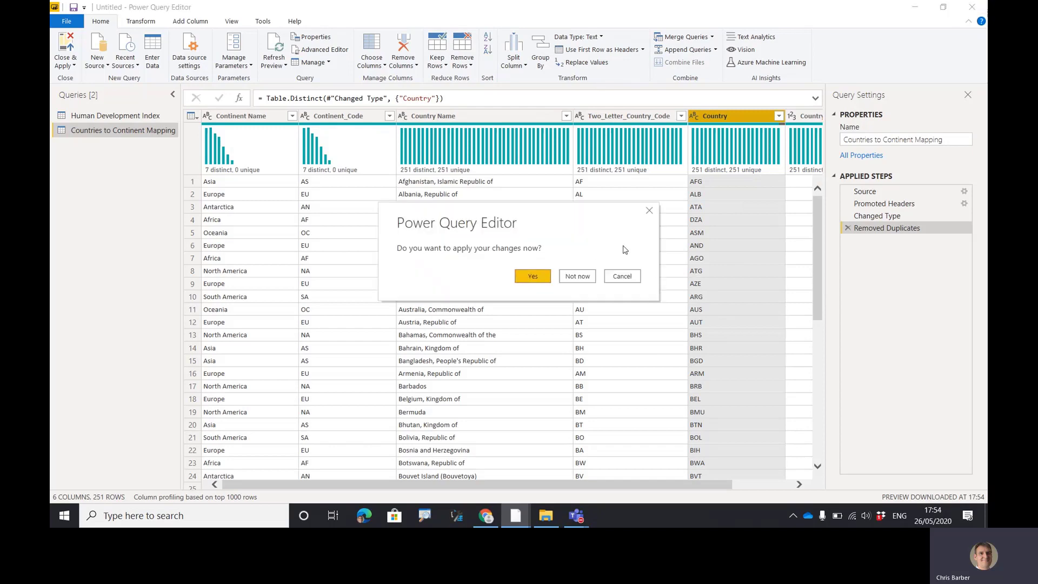
pyautogui.click(542, 278)
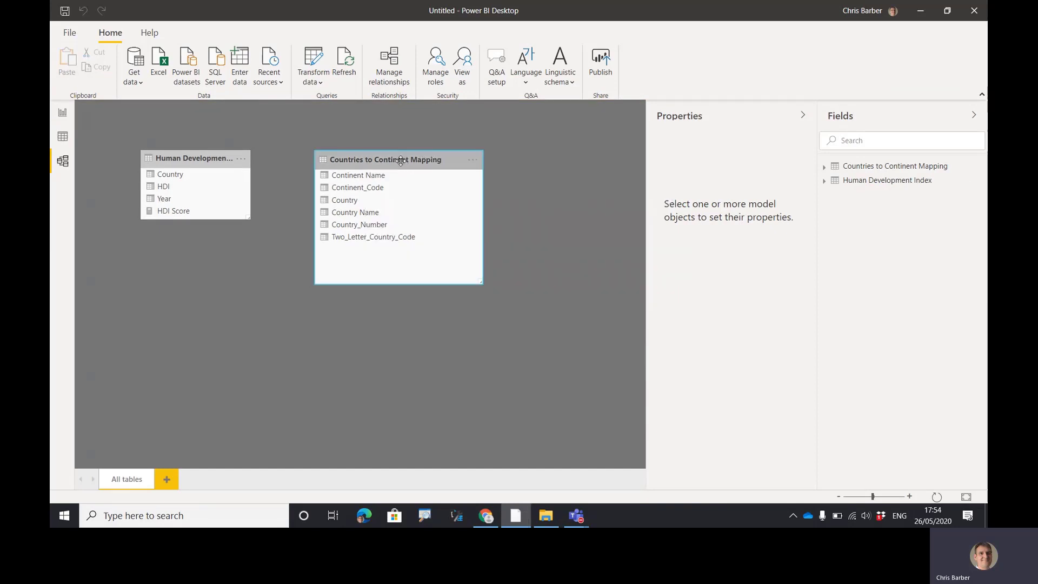
# Step: Reposition both tables in the model diagram and relate Countries to Continent Mapping to Human Development Index through their Country fields
pyautogui.moveTo(401, 161)
pyautogui.mouseDown()
pyautogui.moveTo(373, 159)
pyautogui.moveTo(404, 157)
pyautogui.mouseUp()
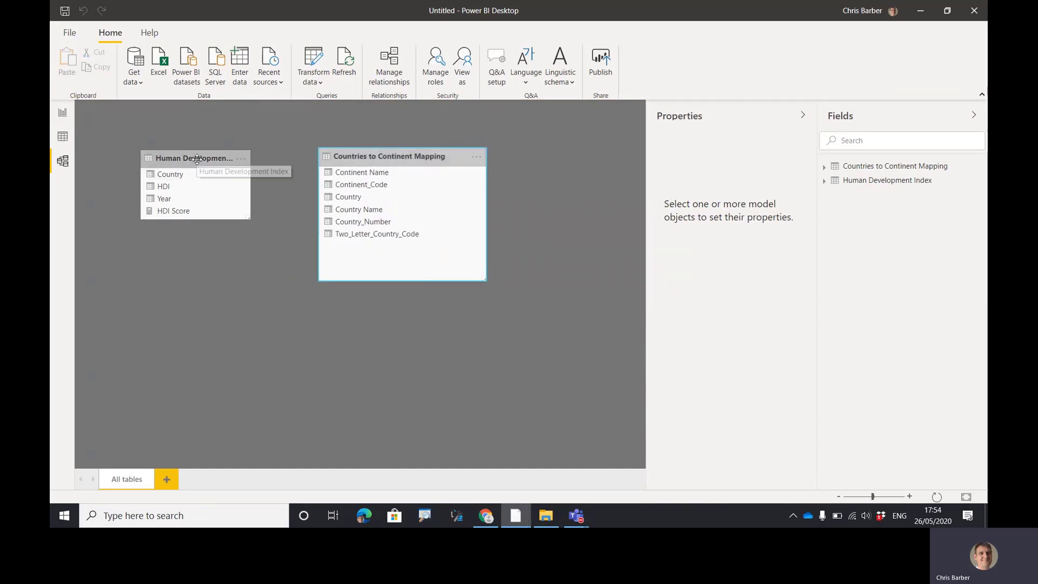
pyautogui.moveTo(197, 159); pyautogui.dragTo(217, 152)
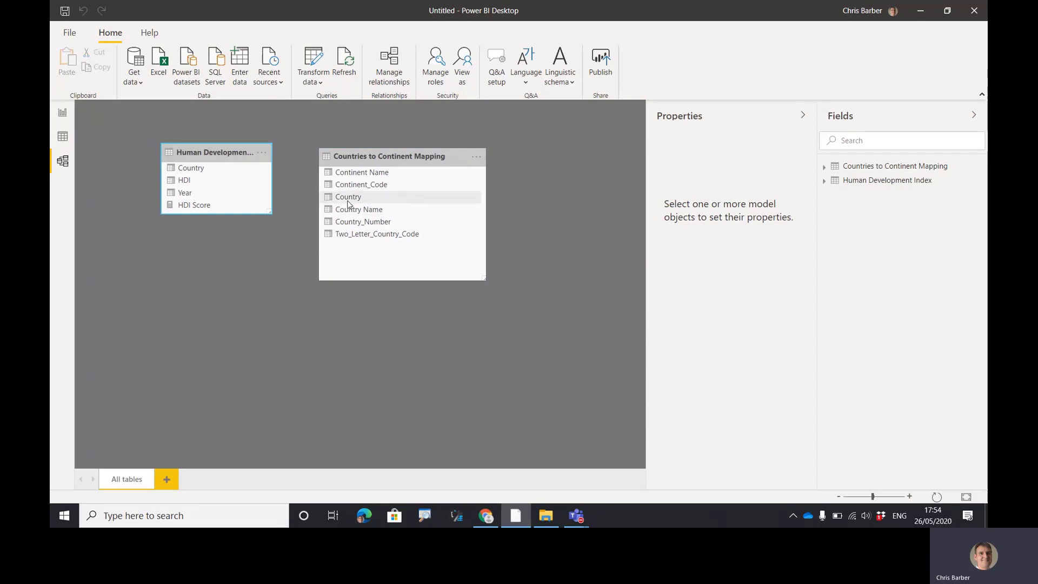
pyautogui.moveTo(348, 204); pyautogui.dragTo(240, 174)
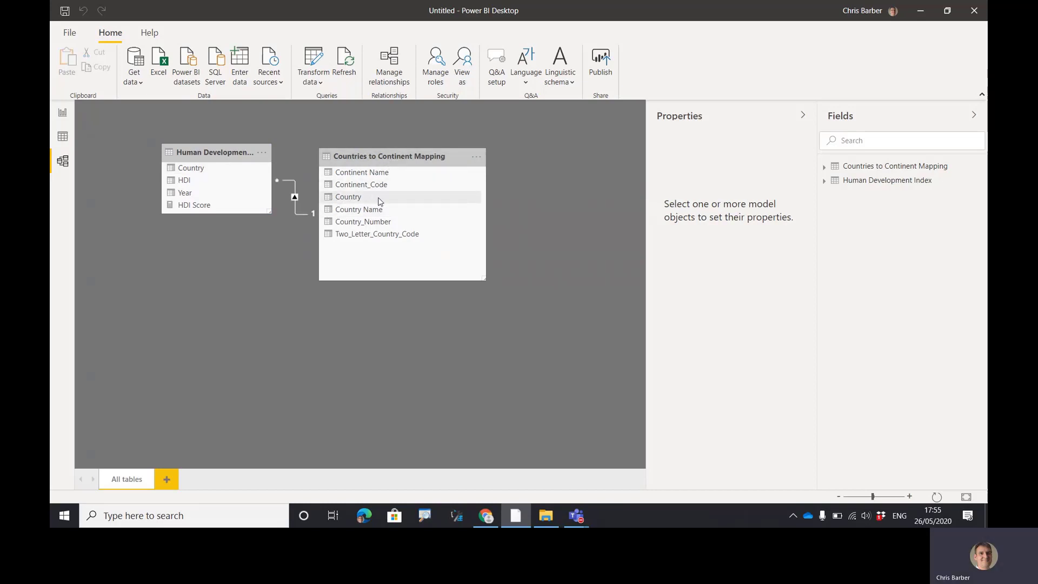
pyautogui.moveTo(379, 200); pyautogui.dragTo(218, 173)
pyautogui.click(603, 280)
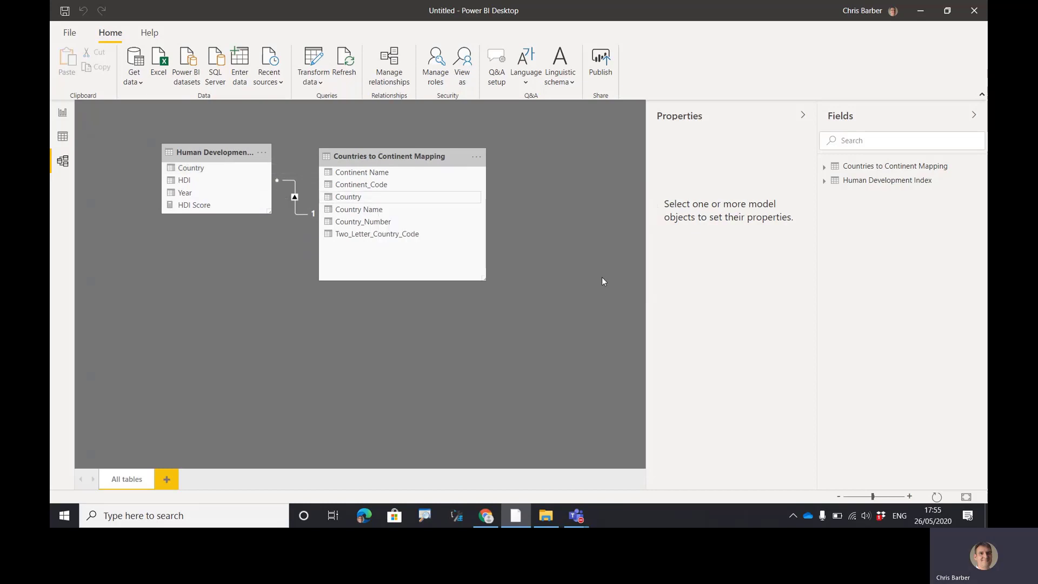
# Step: Review the new relationship's settings, circling its Many to one (*:1) cardinality and Single cross filter direction in red, and accept them
pyautogui.doubleClick(297, 201)
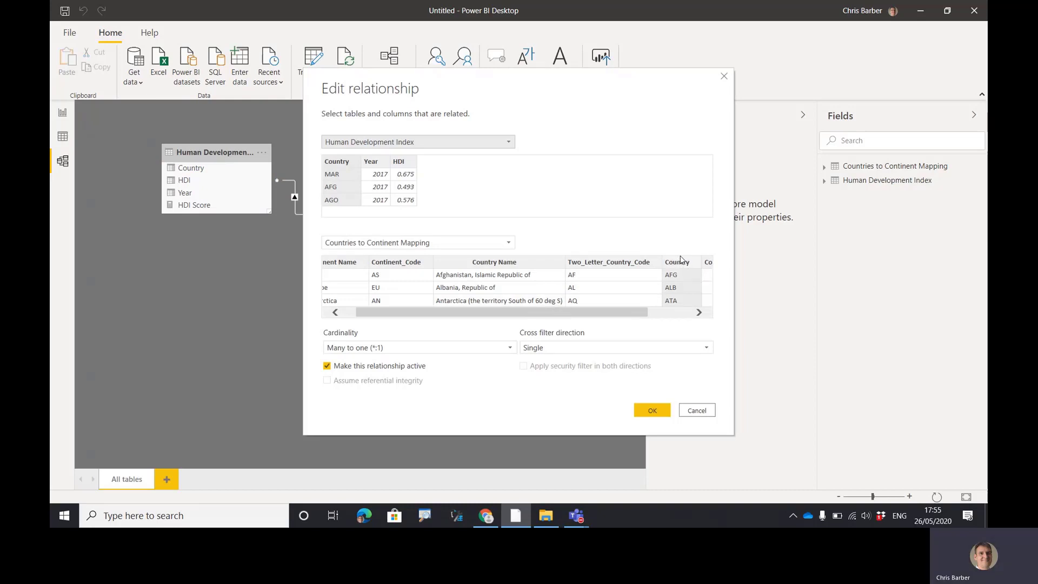
pyautogui.hotkey('ctrl', '2')
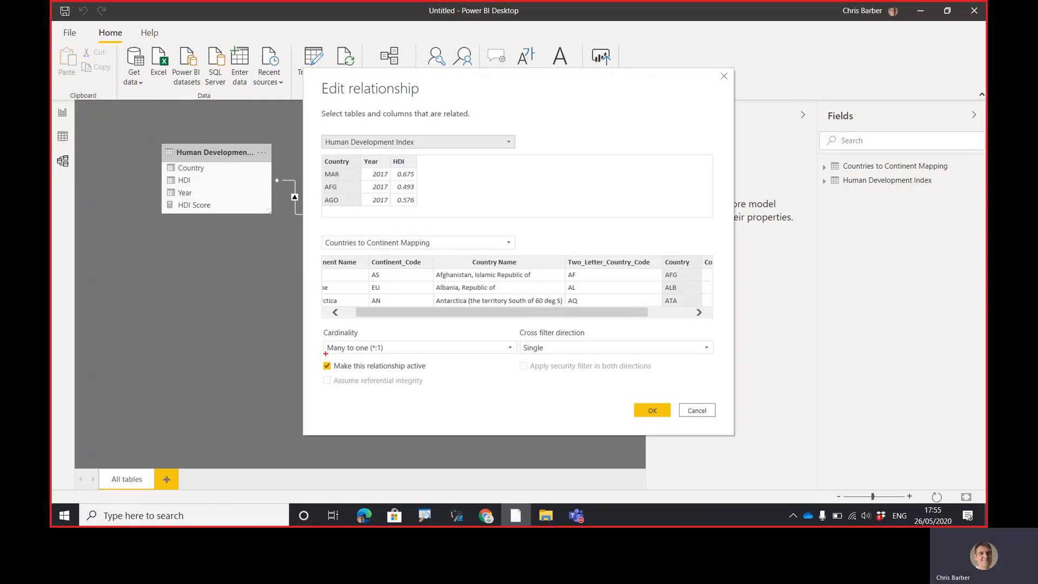
pyautogui.moveTo(326, 354)
pyautogui.mouseDown()
pyautogui.moveTo(435, 357)
pyautogui.moveTo(361, 338)
pyautogui.moveTo(325, 351)
pyautogui.mouseUp()
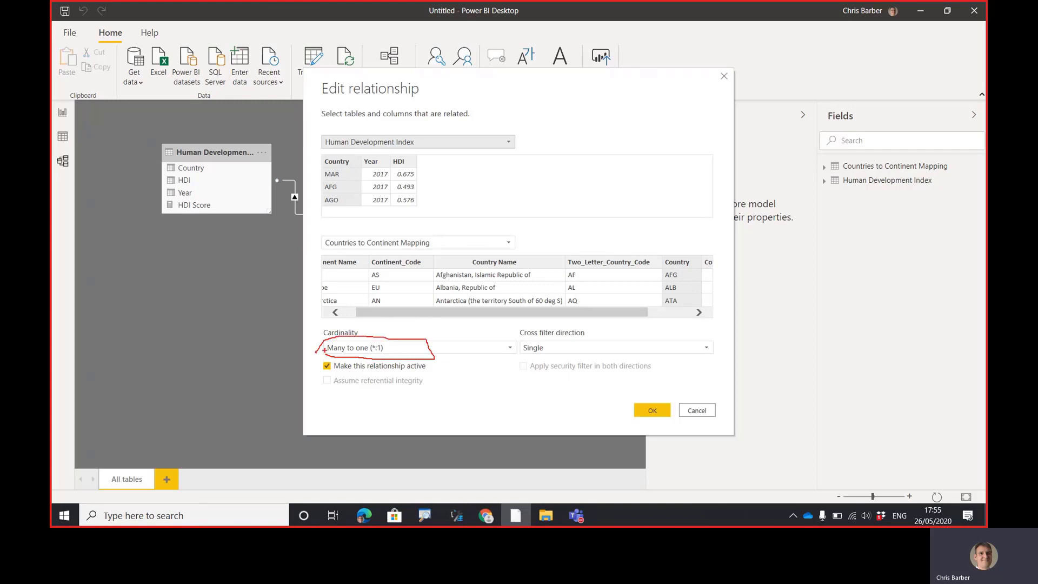
pyautogui.moveTo(521, 338); pyautogui.dragTo(608, 332)
pyautogui.moveTo(509, 354)
pyautogui.mouseDown()
pyautogui.moveTo(616, 357)
pyautogui.moveTo(615, 331)
pyautogui.mouseUp()
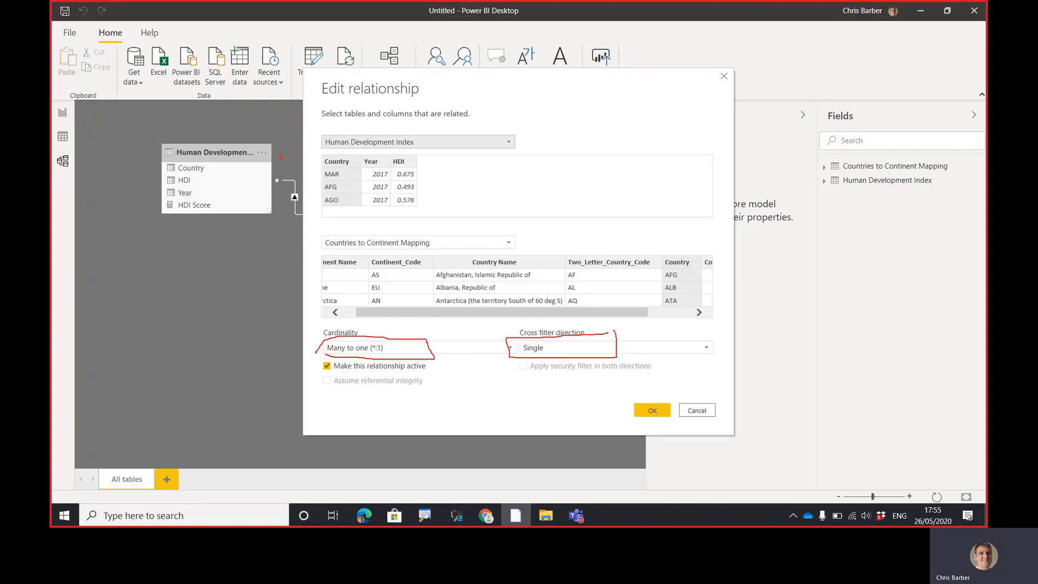
pyautogui.press('Escape')
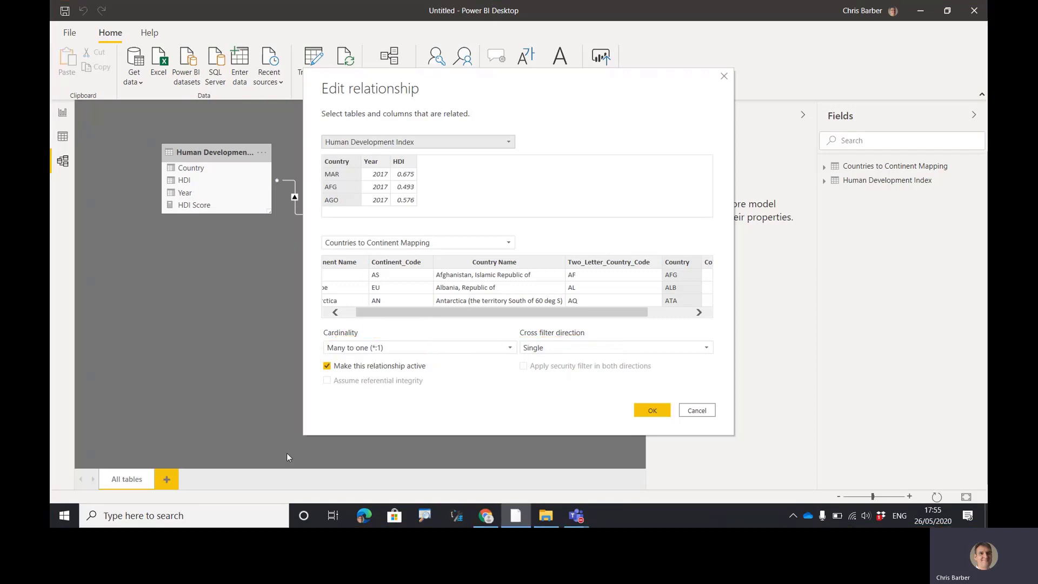
pyautogui.click(652, 411)
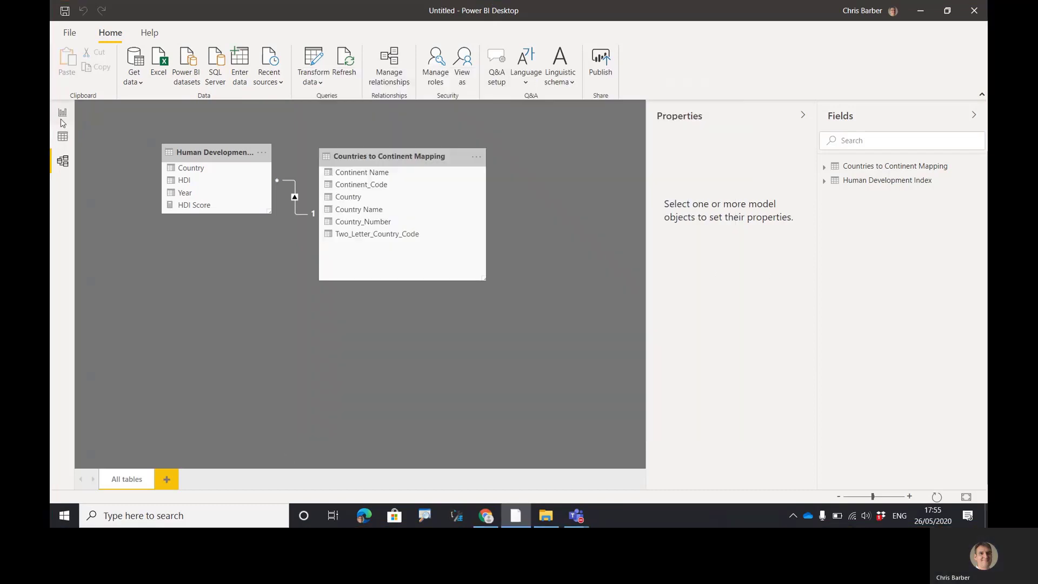
# Step: Mark the Report view in red, switch to it, and set Country from Countries to Continent Mapping as the shape map's location
pyautogui.hotkey('ctrl', '2')
pyautogui.moveTo(70, 115); pyautogui.dragTo(153, 114)
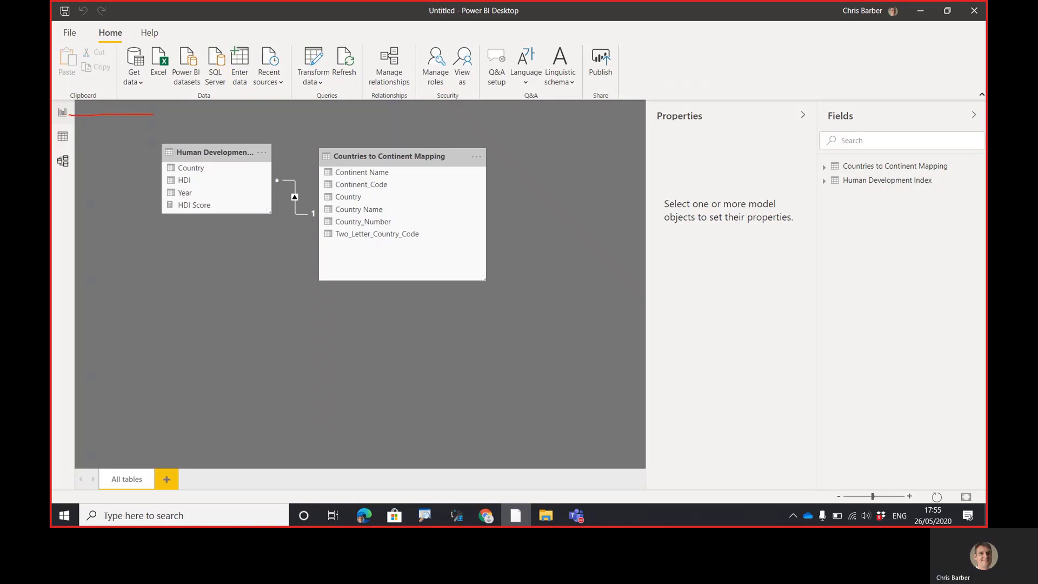
pyautogui.press('Escape')
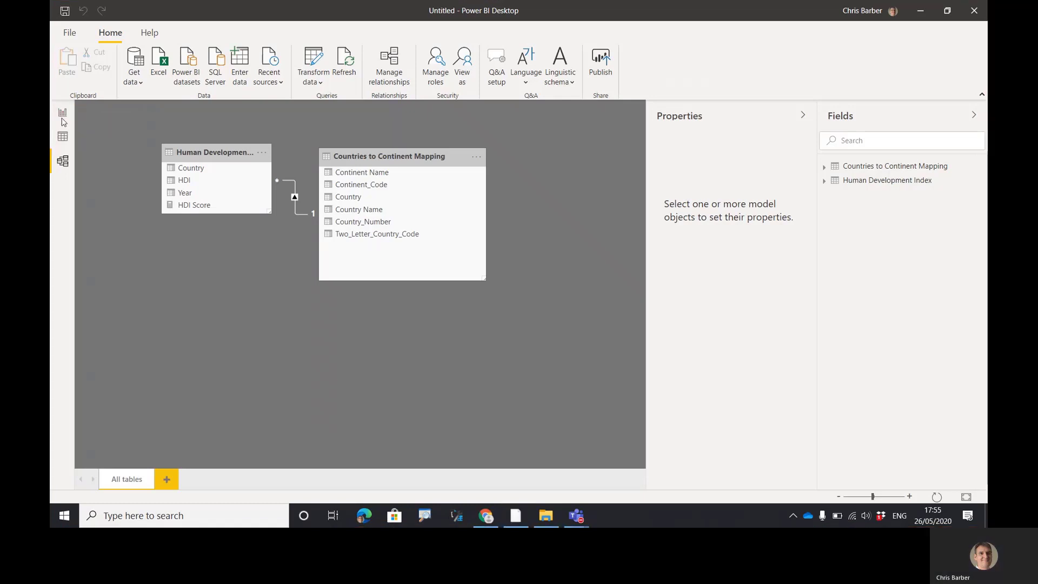
pyautogui.click(63, 115)
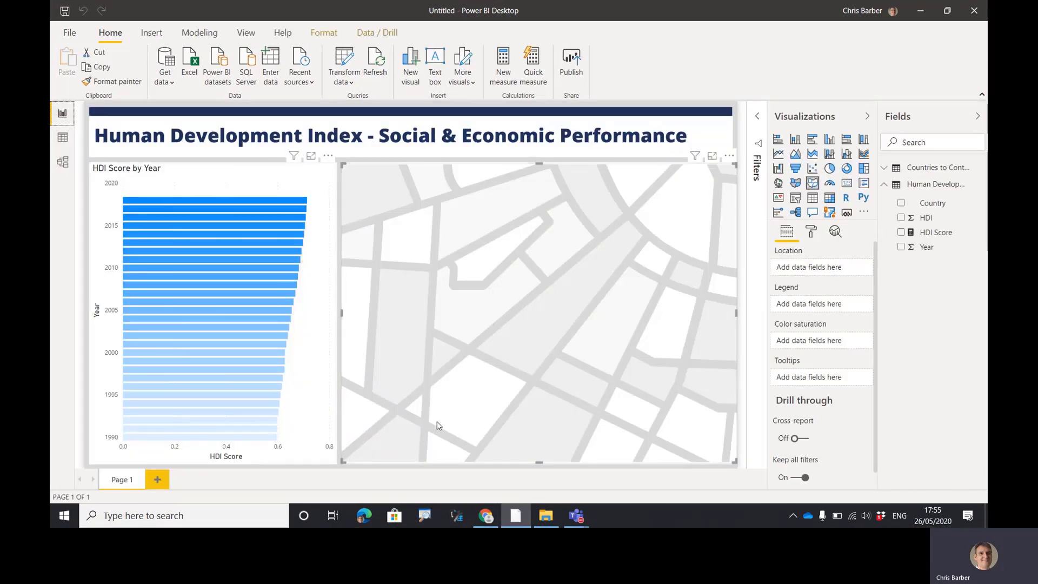
pyautogui.click(886, 168)
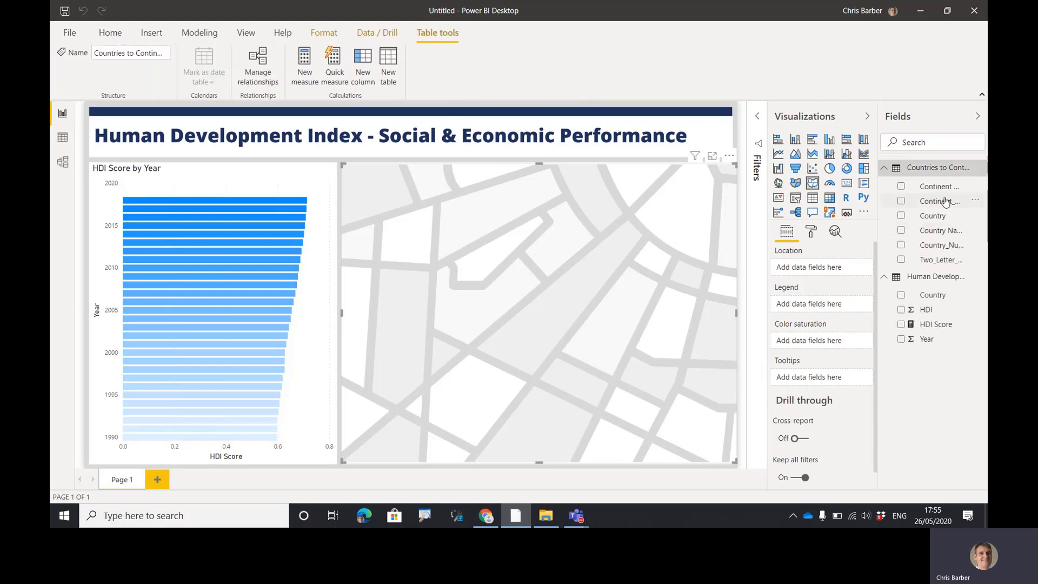
pyautogui.moveTo(938, 218); pyautogui.dragTo(815, 272)
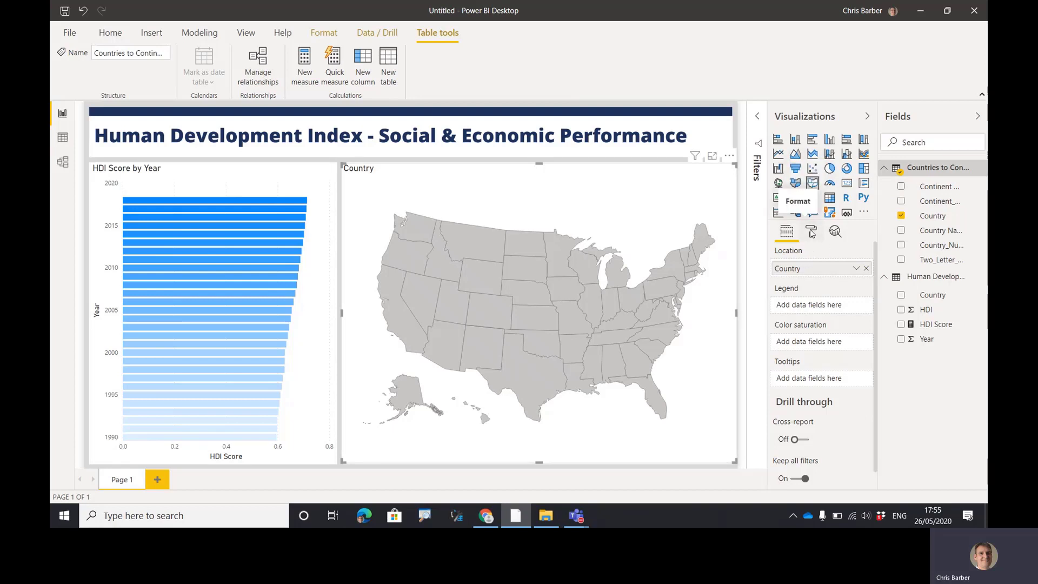
# Step: Show the map's Shape formatting settings, marking the Shape heading, the USA: states map and the option to add a map in red
pyautogui.hotkey('ctrl', '2')
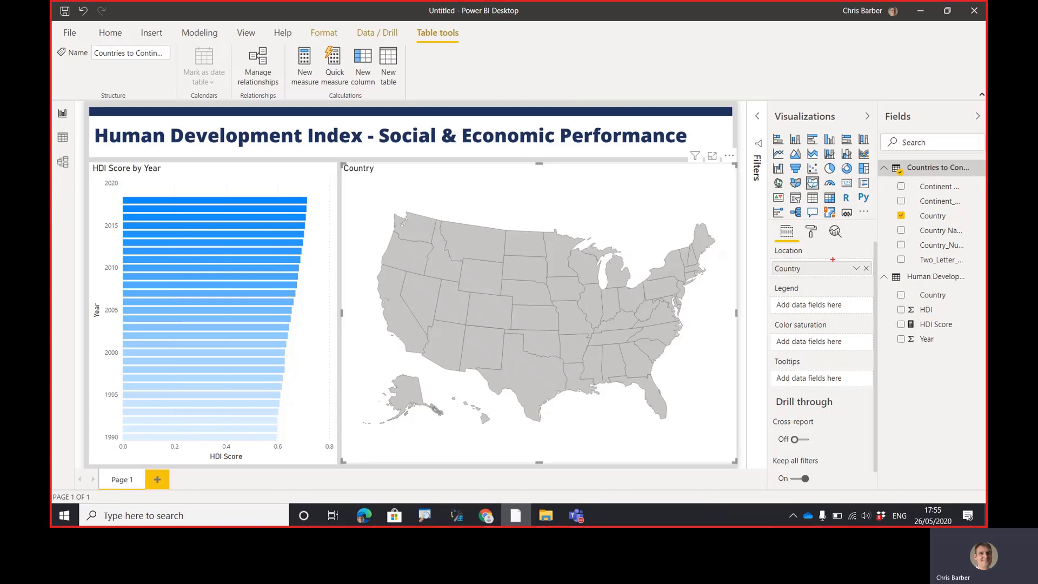
pyautogui.moveTo(812, 241); pyautogui.dragTo(816, 244)
pyautogui.press('Escape')
pyautogui.click(814, 234)
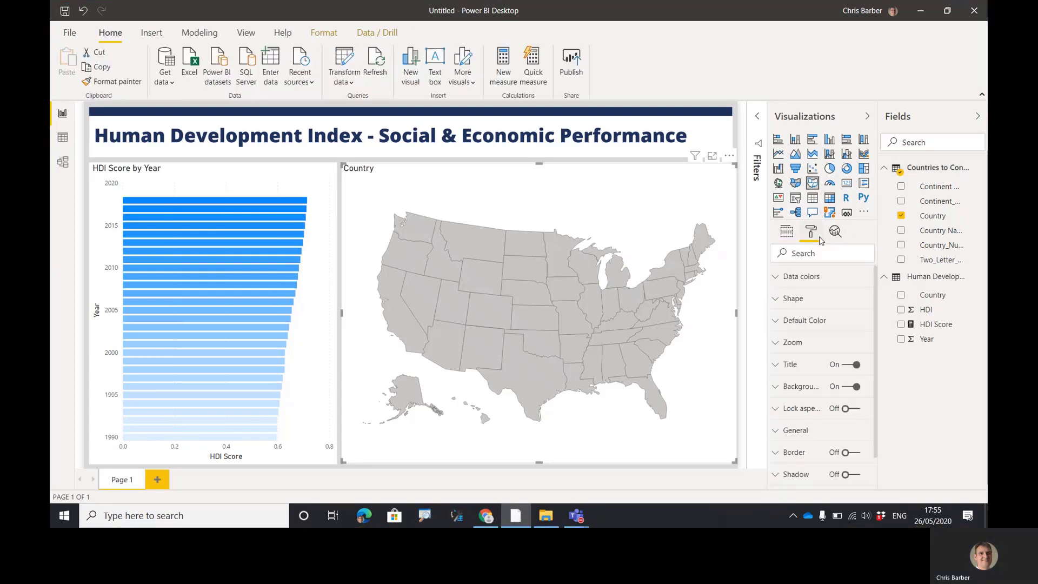
pyautogui.click(800, 304)
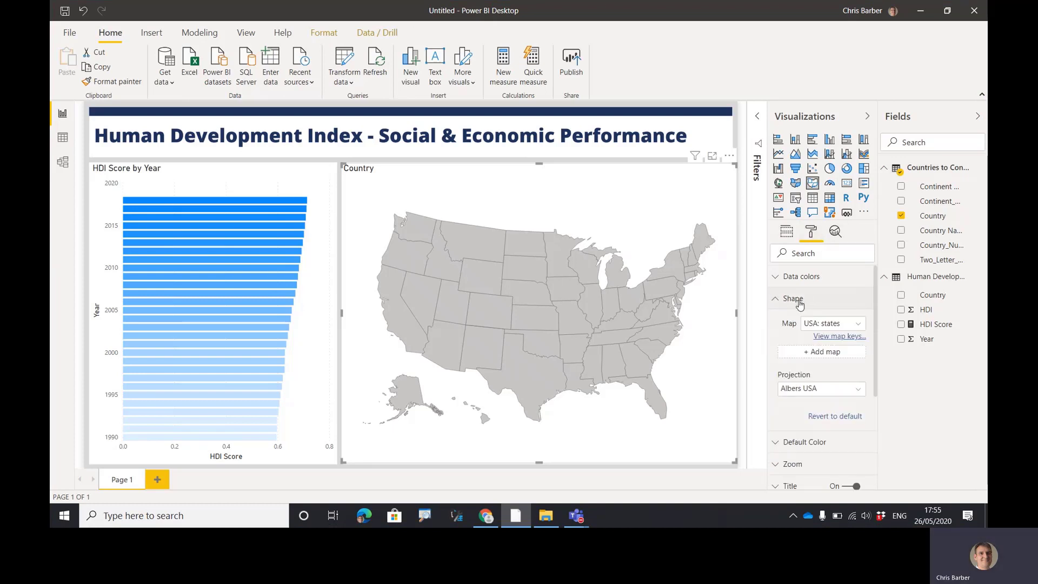
pyautogui.hotkey('ctrl', '2')
pyautogui.moveTo(783, 306); pyautogui.dragTo(824, 301)
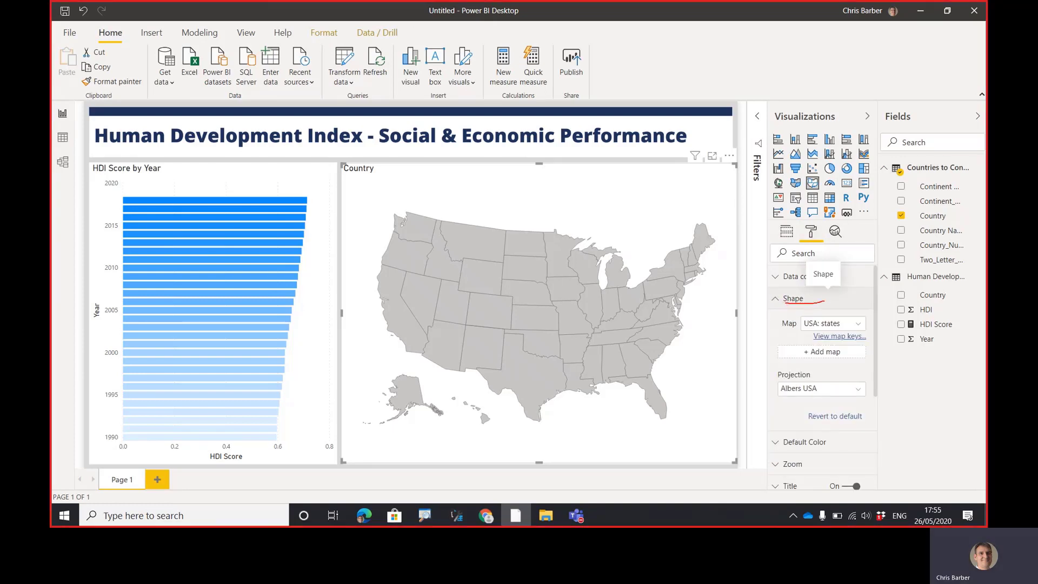
pyautogui.moveTo(780, 358)
pyautogui.mouseDown()
pyautogui.moveTo(871, 360)
pyautogui.moveTo(780, 341)
pyautogui.mouseUp()
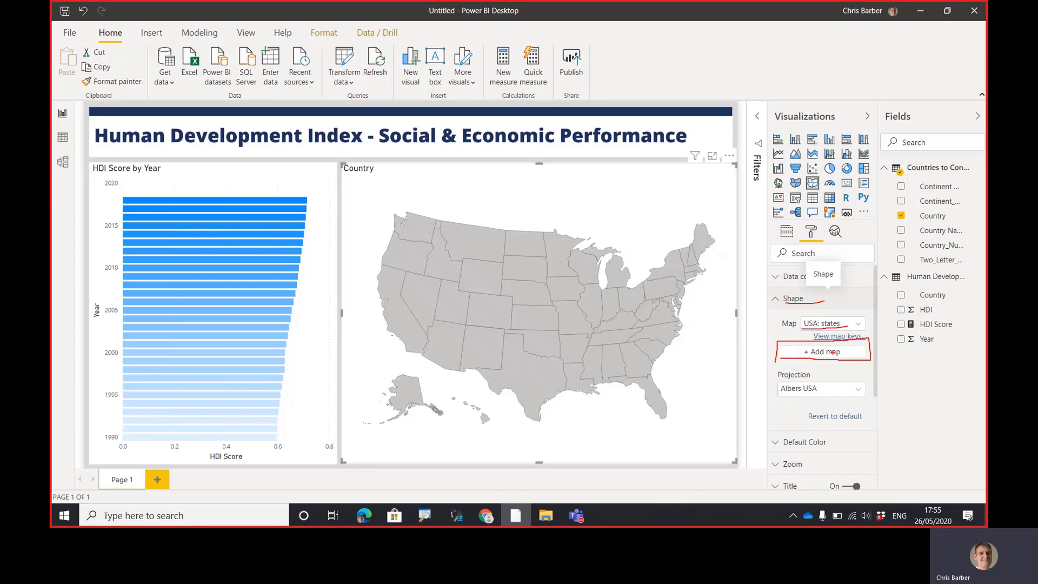
pyautogui.press('Escape')
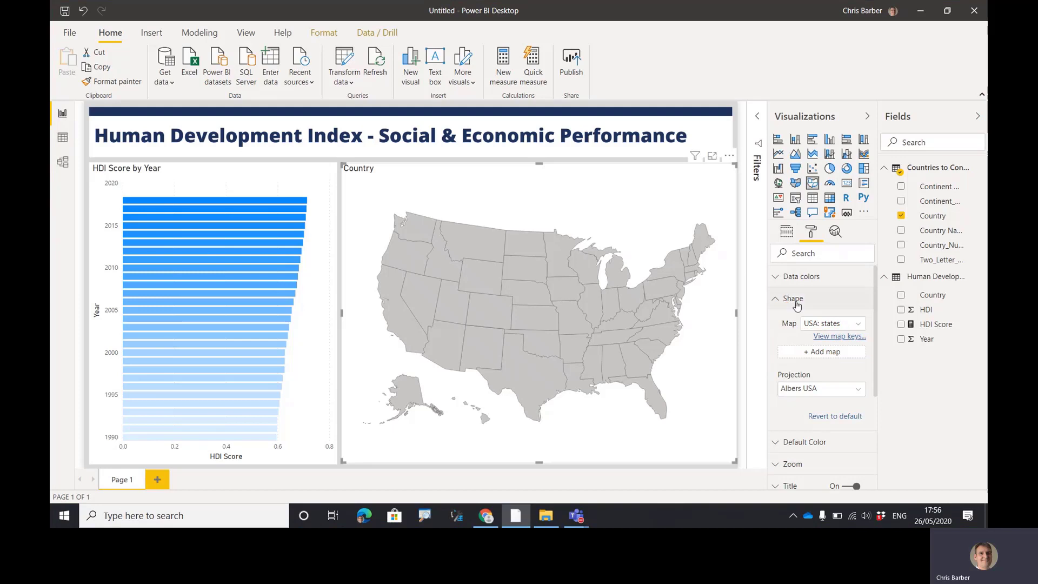
# Step: Load the Countries Map JSON file as the visual's custom shape map
pyautogui.click(823, 354)
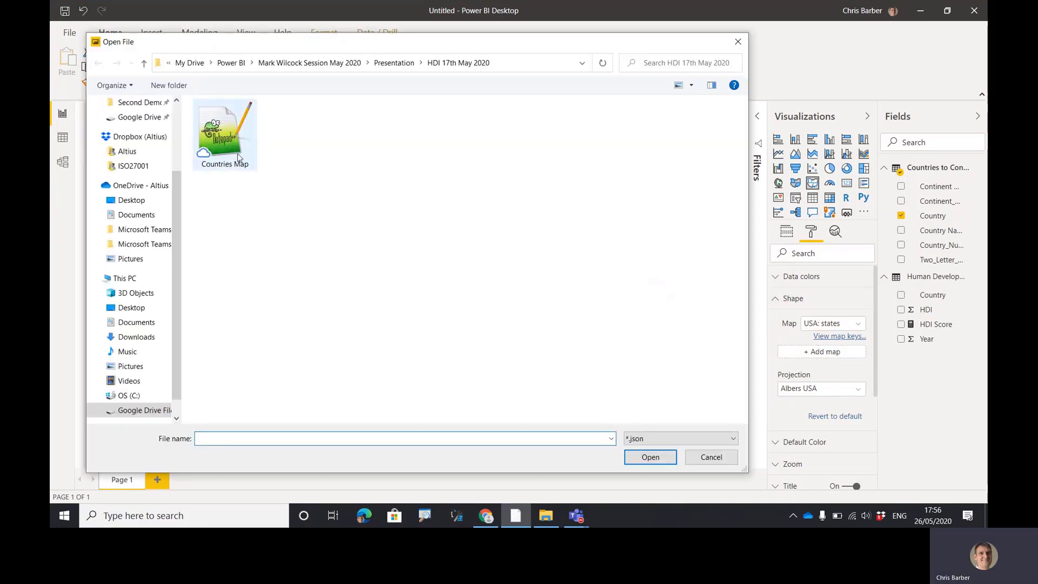
pyautogui.click(230, 138)
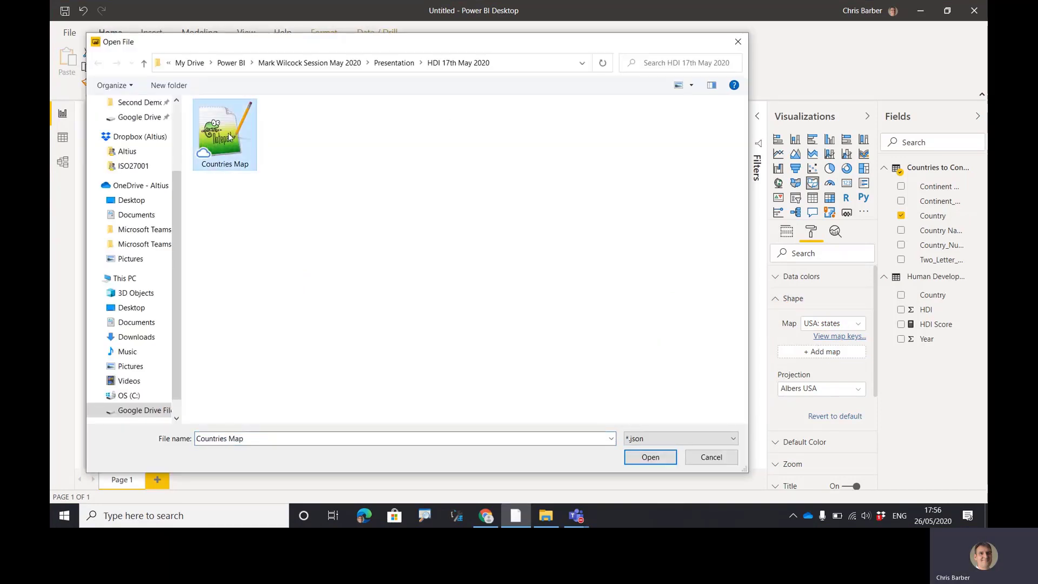
pyautogui.doubleClick(230, 138)
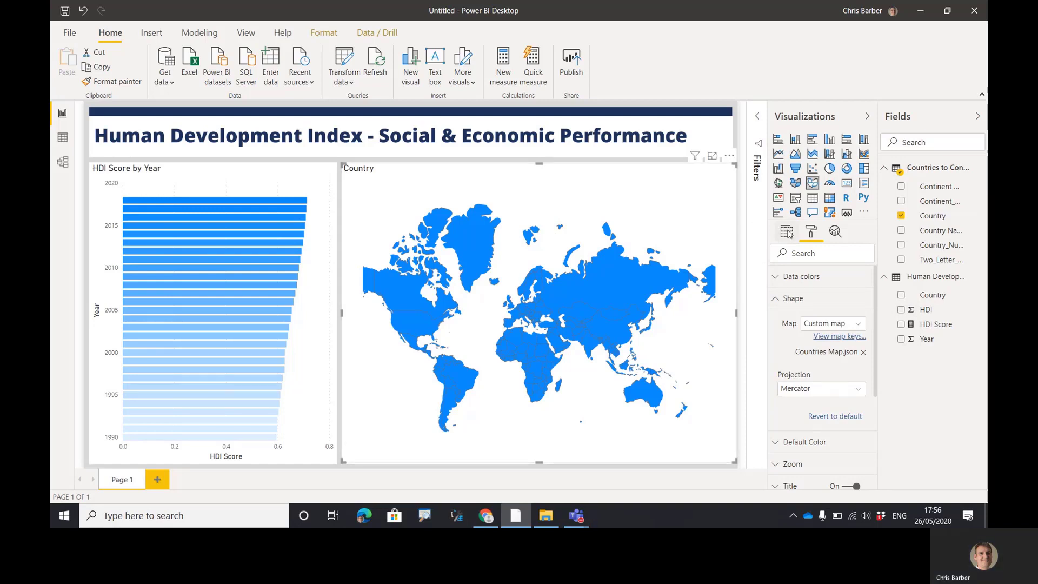
# Step: Set the map's color saturation to HDI Score from Human Development Index
pyautogui.moveTo(785, 238); pyautogui.dragTo(789, 245)
pyautogui.click(787, 231)
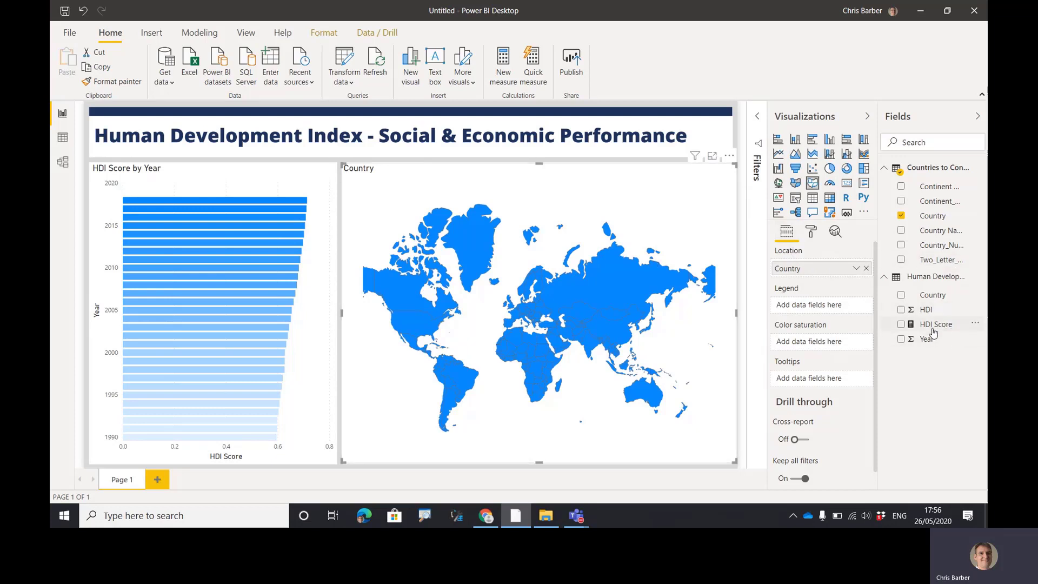
pyautogui.moveTo(933, 331)
pyautogui.mouseDown()
pyautogui.moveTo(794, 348)
pyautogui.moveTo(809, 350)
pyautogui.mouseUp()
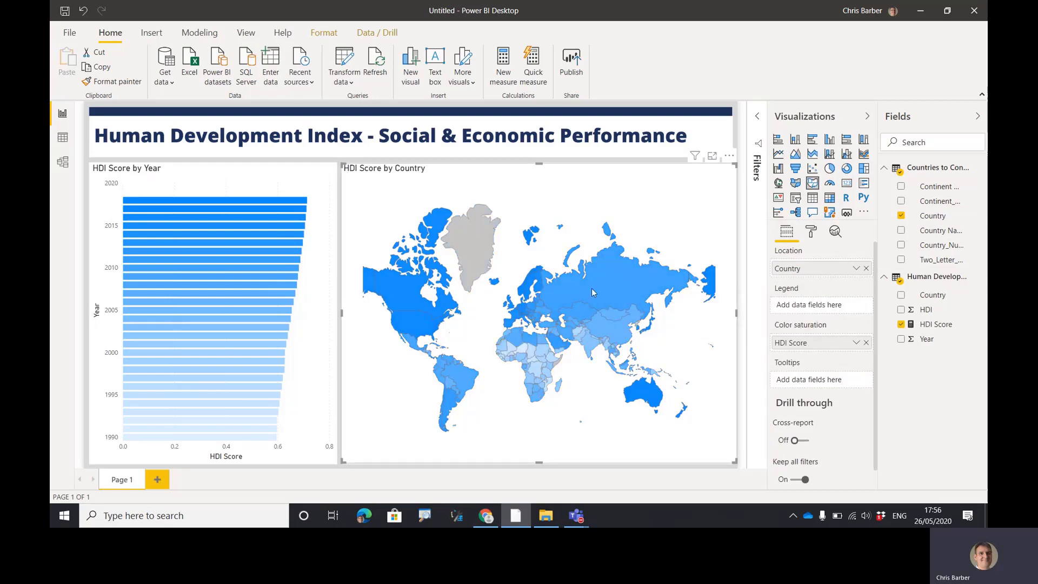
# Step: Point out regions of differing shading and Greenland on the map with red arrows, and clear the annotations
pyautogui.hotkey('ctrl', '2')
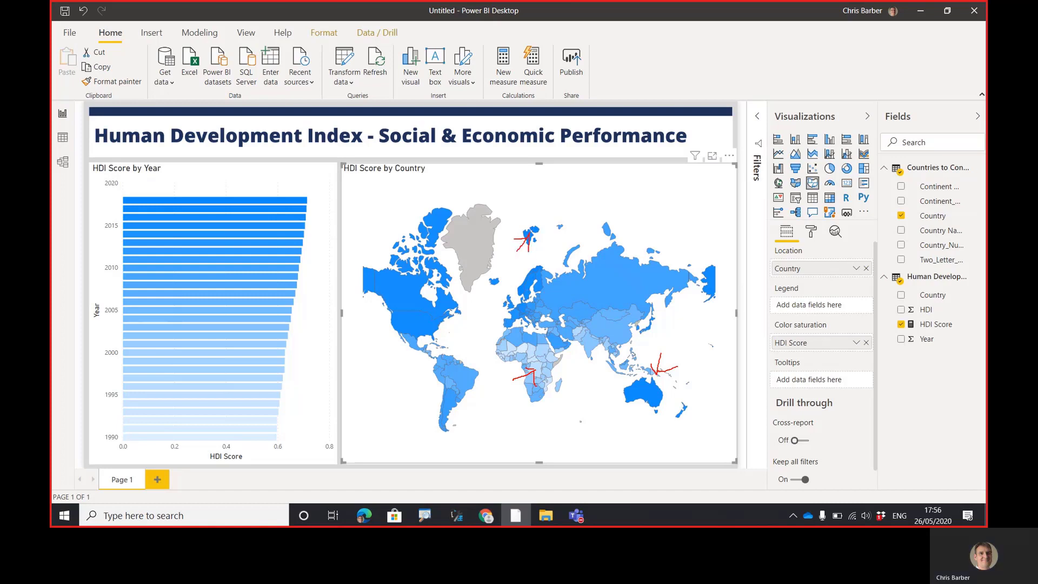
pyautogui.moveTo(471, 236); pyautogui.dragTo(488, 311)
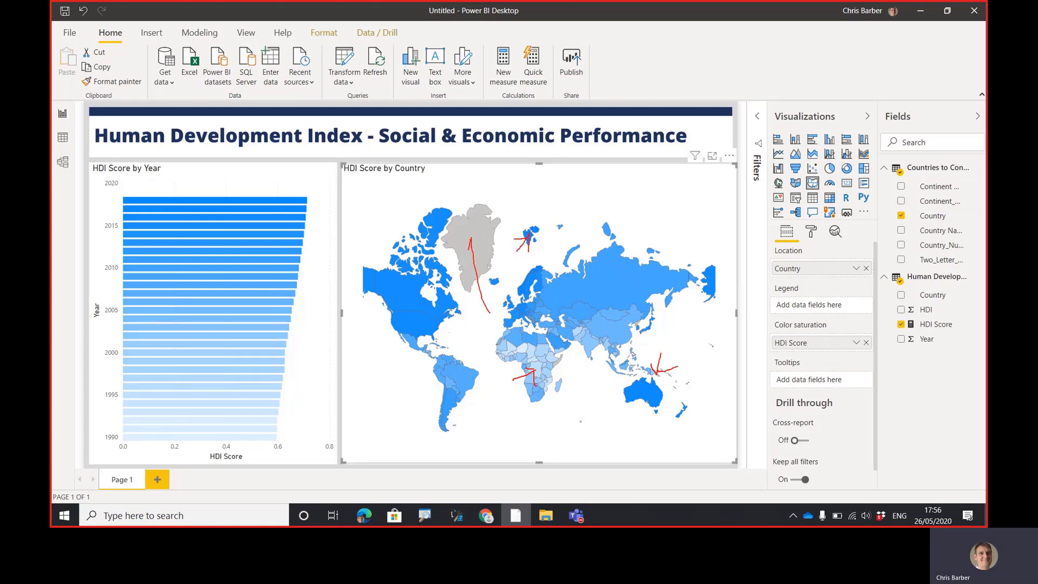
pyautogui.press('Escape')
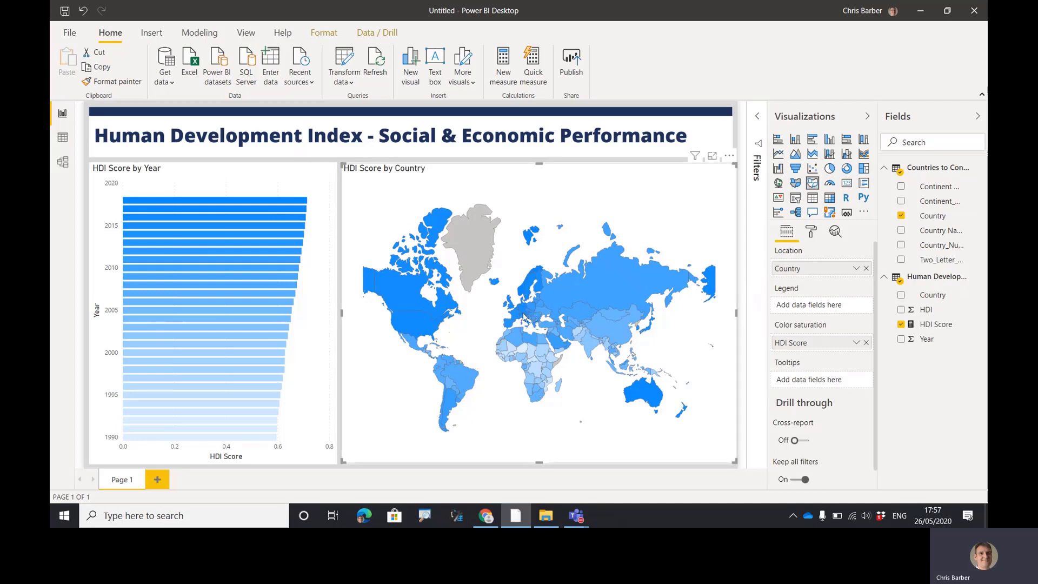
pyautogui.moveTo(511, 307)
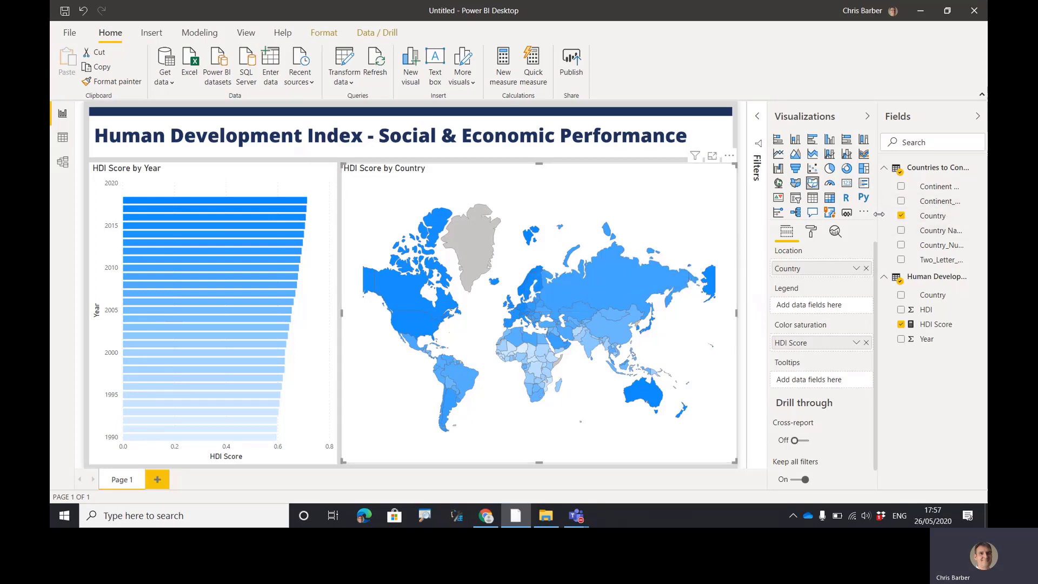
# Step: Add Country Name and Continent_Code from the mapping table to the map's tooltips, and display the United Kingdom's tooltip
pyautogui.moveTo(877, 221); pyautogui.dragTo(811, 223)
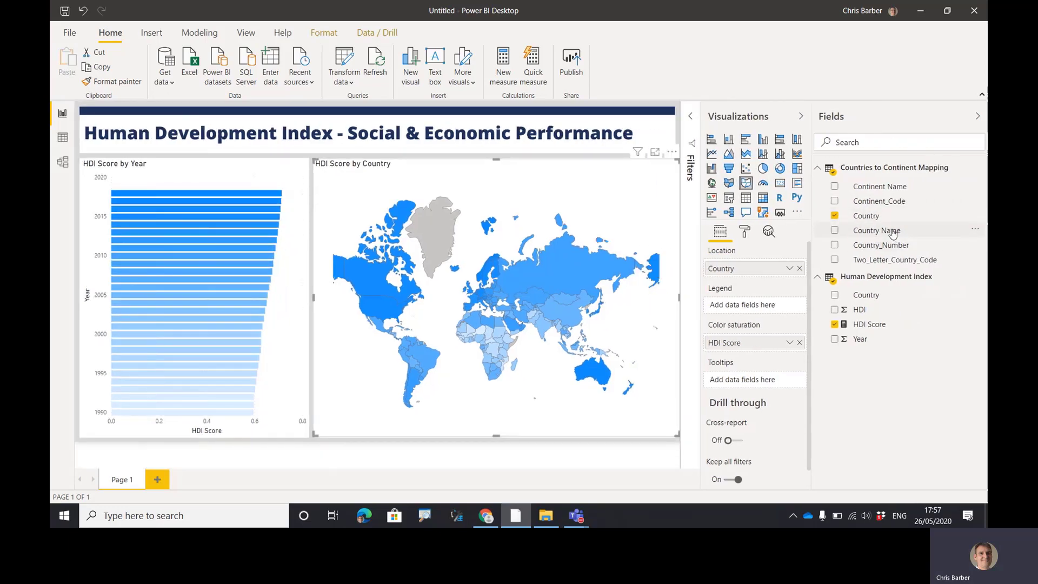
pyautogui.moveTo(892, 233); pyautogui.dragTo(760, 375)
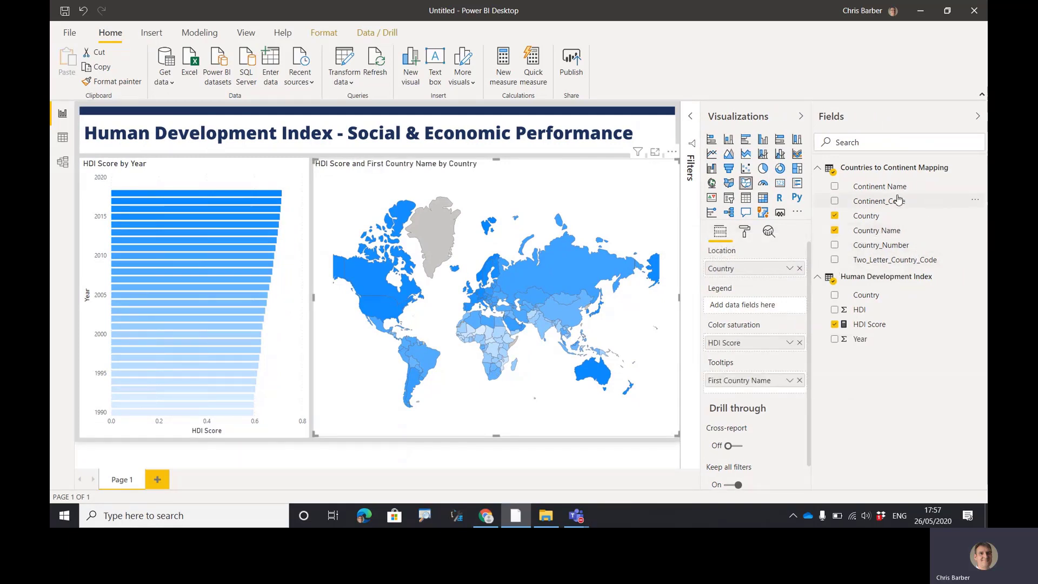
pyautogui.moveTo(899, 202); pyautogui.dragTo(774, 378)
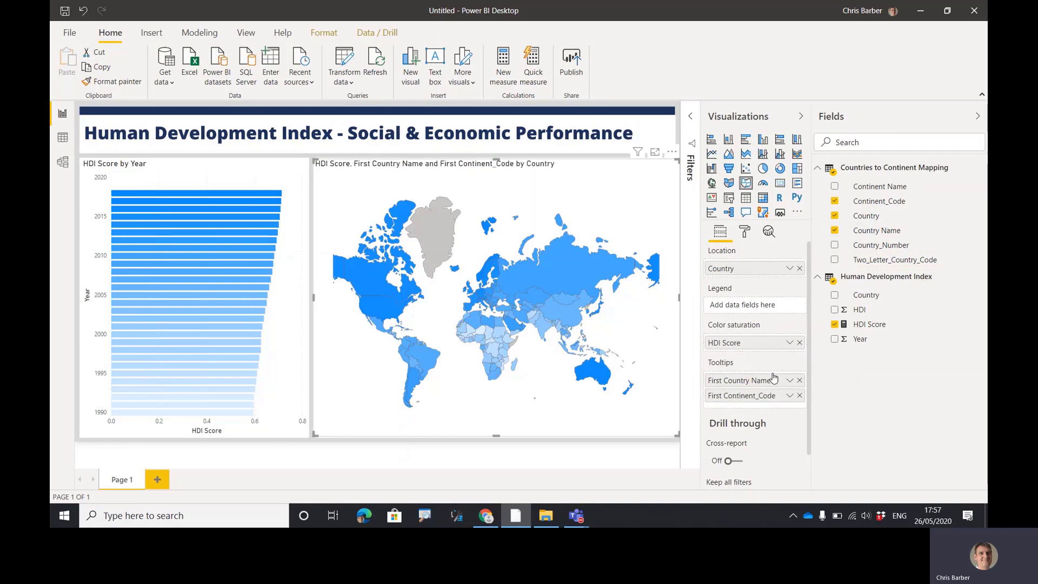
pyautogui.click(865, 124)
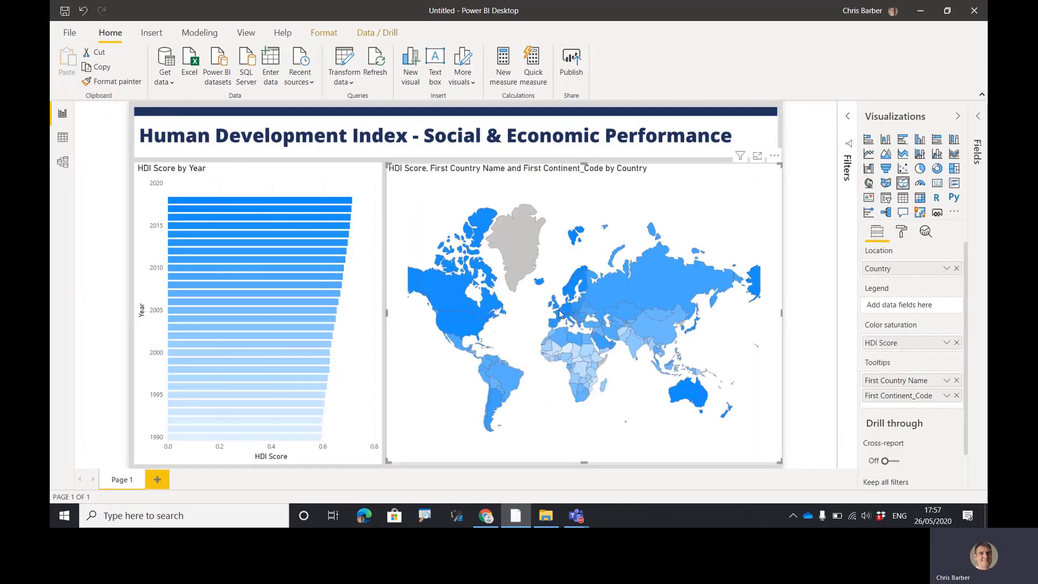
pyautogui.moveTo(554, 305)
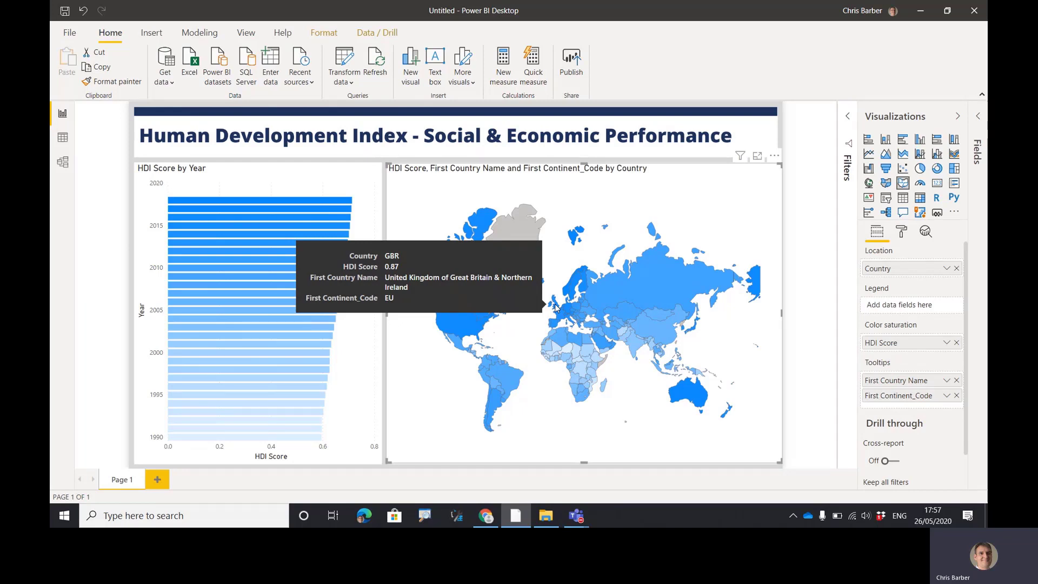
# Step: Replace Continent_Code with Continent Name from the mapping table in the map's tooltips, and collapse the Fields and Visualizations panes
pyautogui.click(978, 135)
pyautogui.click(822, 169)
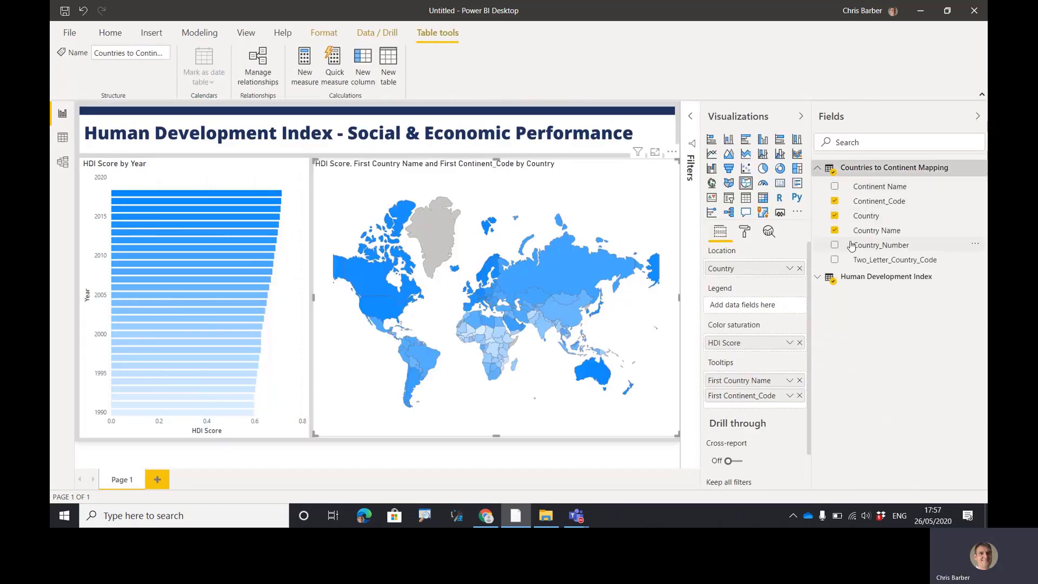
pyautogui.moveTo(892, 188); pyautogui.dragTo(781, 400)
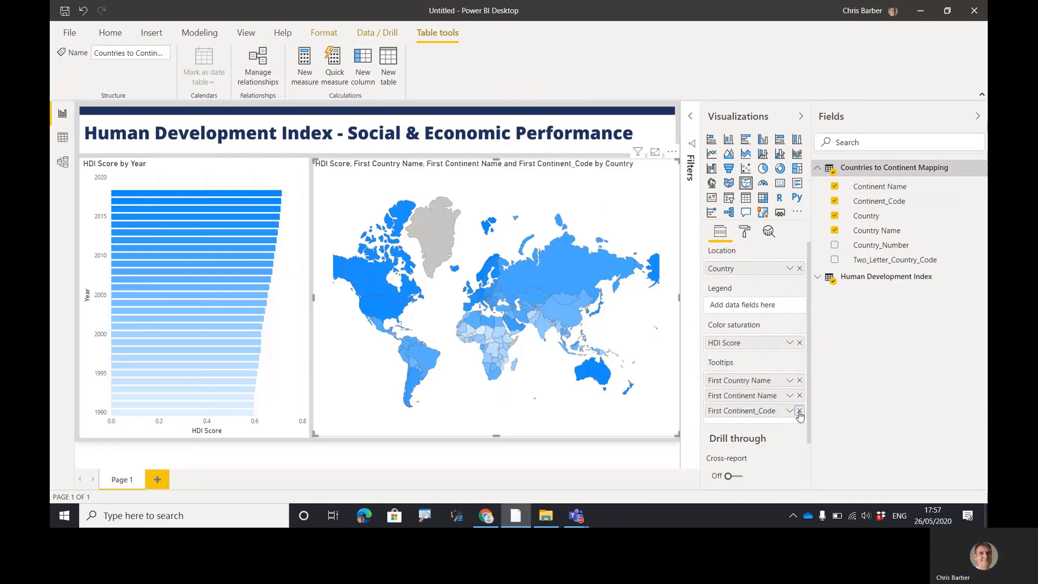
pyautogui.click(800, 411)
pyautogui.click(846, 117)
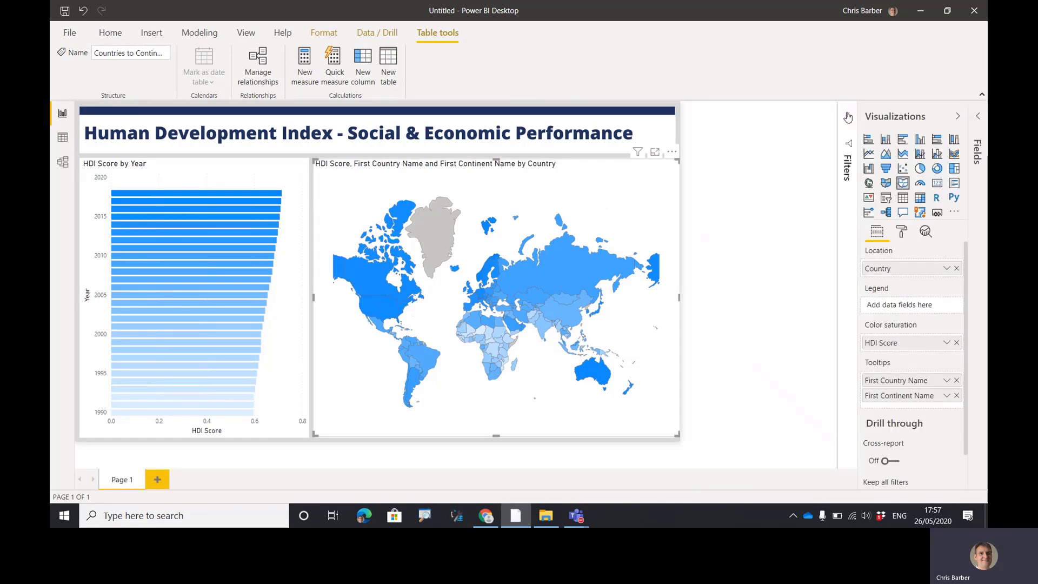
pyautogui.click(958, 115)
# Step: Cross-highlight the bar chart by the United Kingdom on the map, inspect and select the 2018 bar, and clear that selection
pyautogui.moveTo(600, 306)
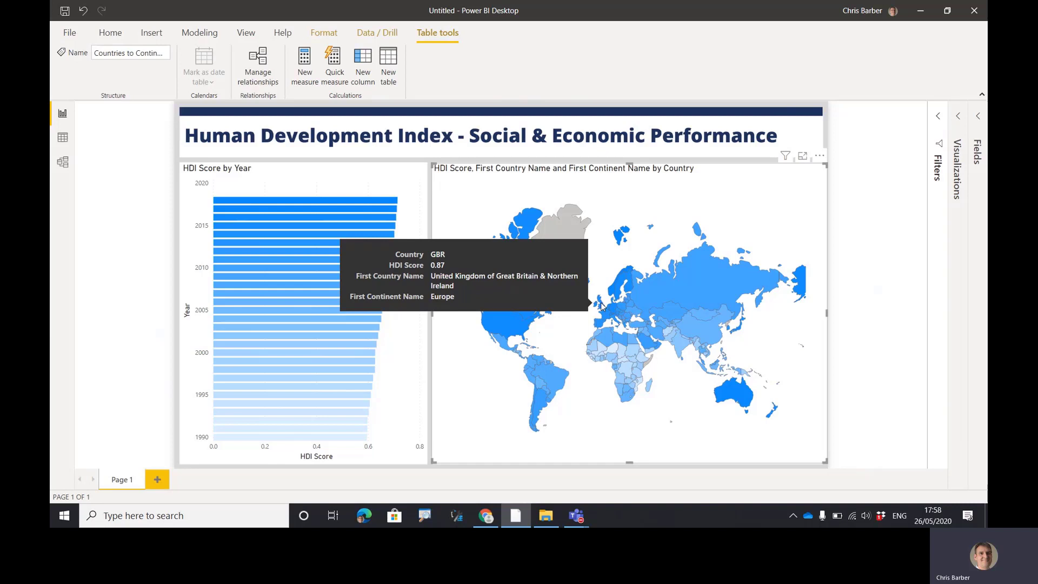
pyautogui.click(602, 307)
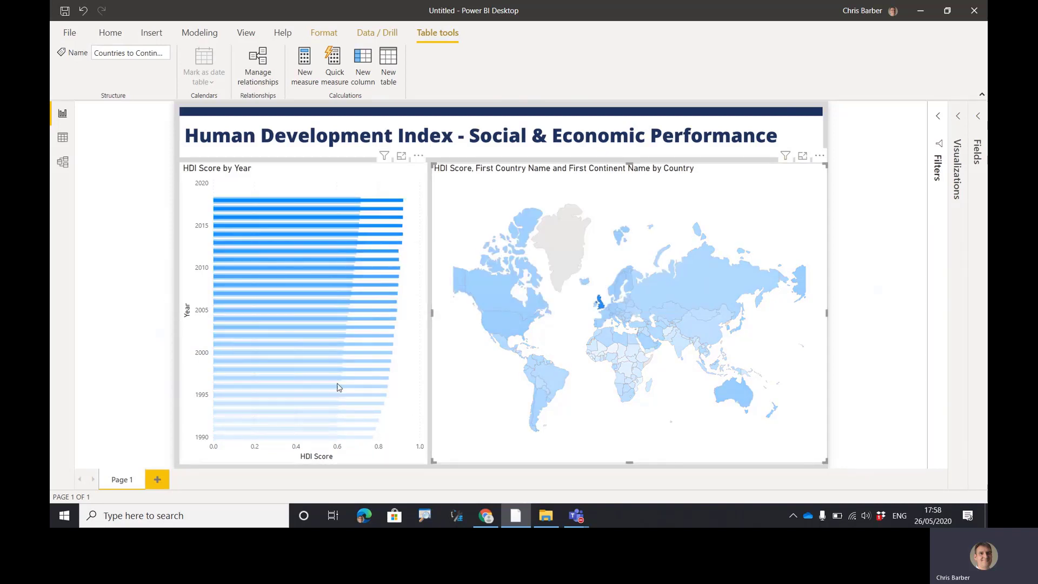
pyautogui.moveTo(352, 205)
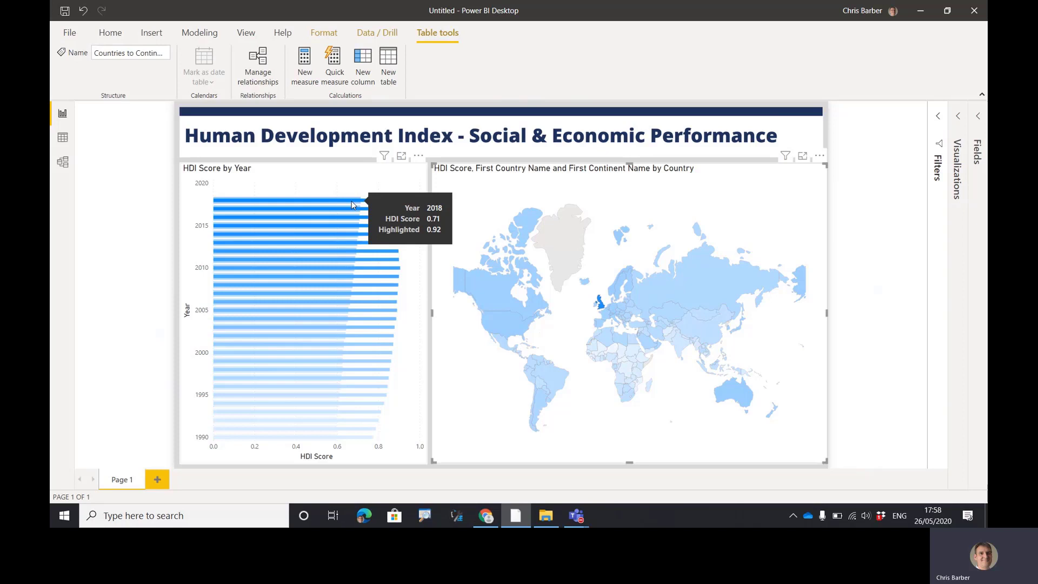
pyautogui.click(352, 205)
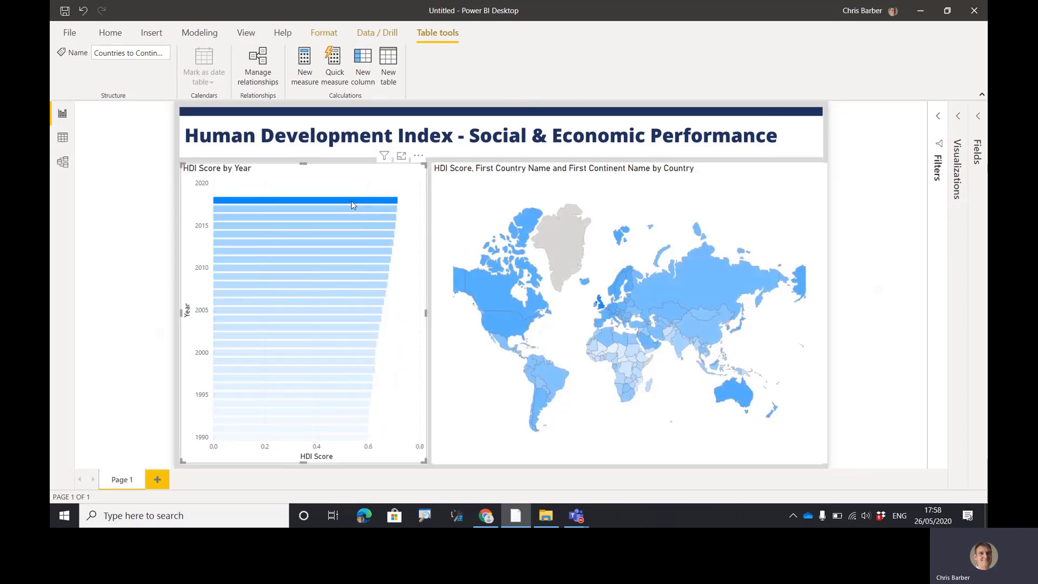
pyautogui.click(304, 201)
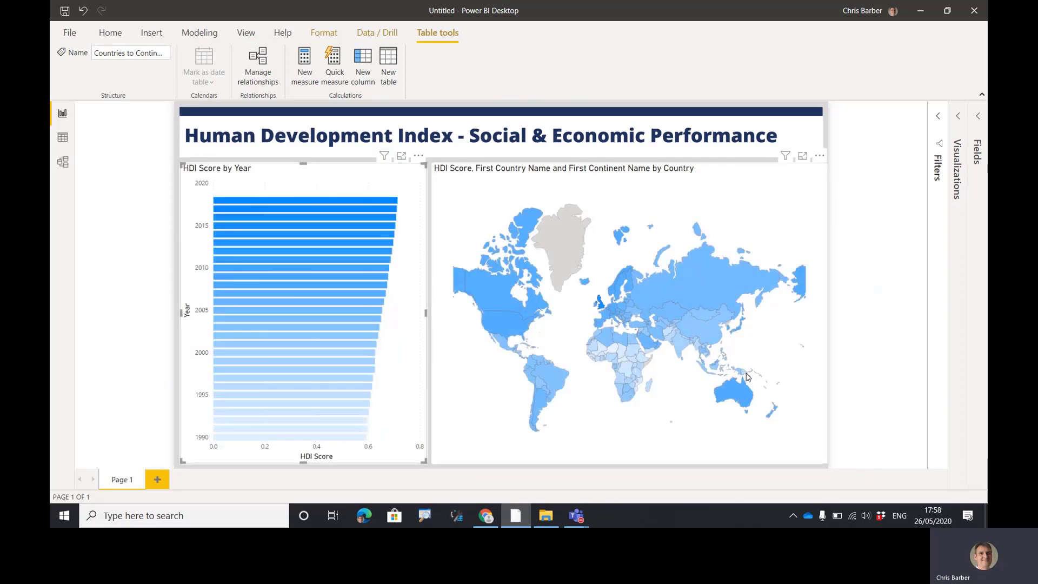
# Step: Cross-highlight the bar chart by Papua New Guinea on the map to compare its yearly HDI scores, and clear the highlighting
pyautogui.moveTo(745, 376)
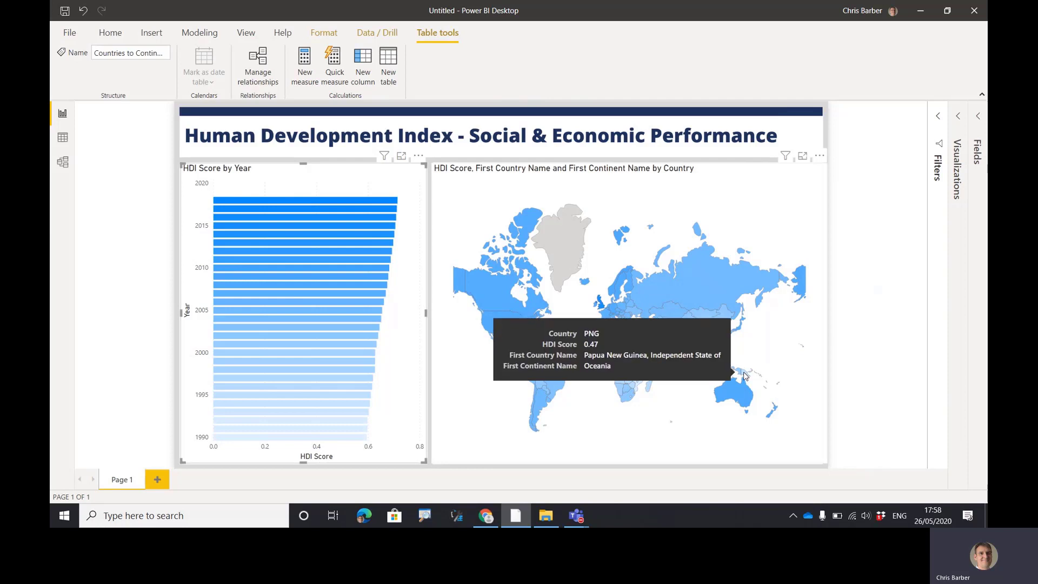
pyautogui.click(745, 376)
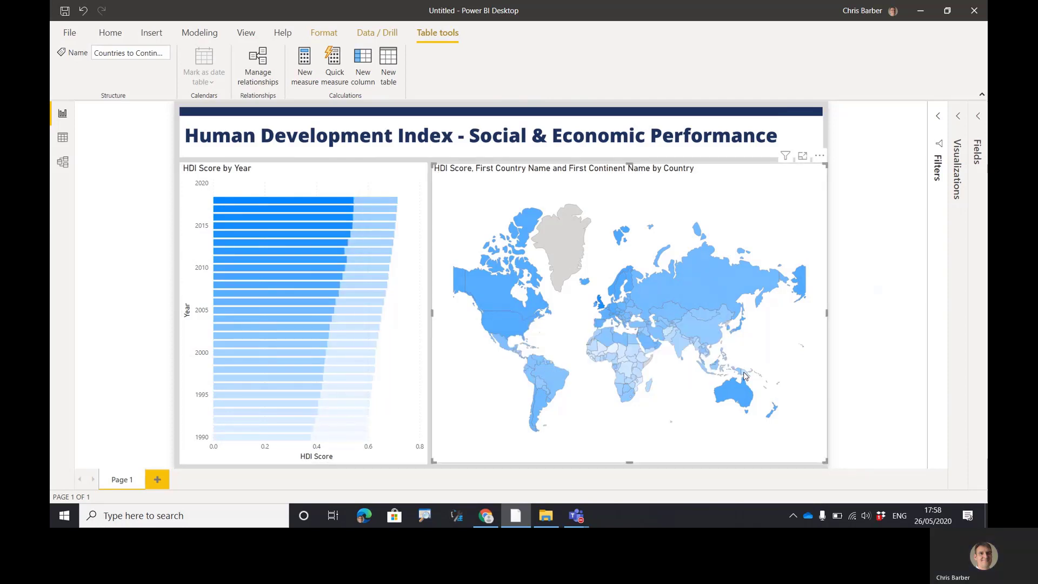
pyautogui.moveTo(367, 205)
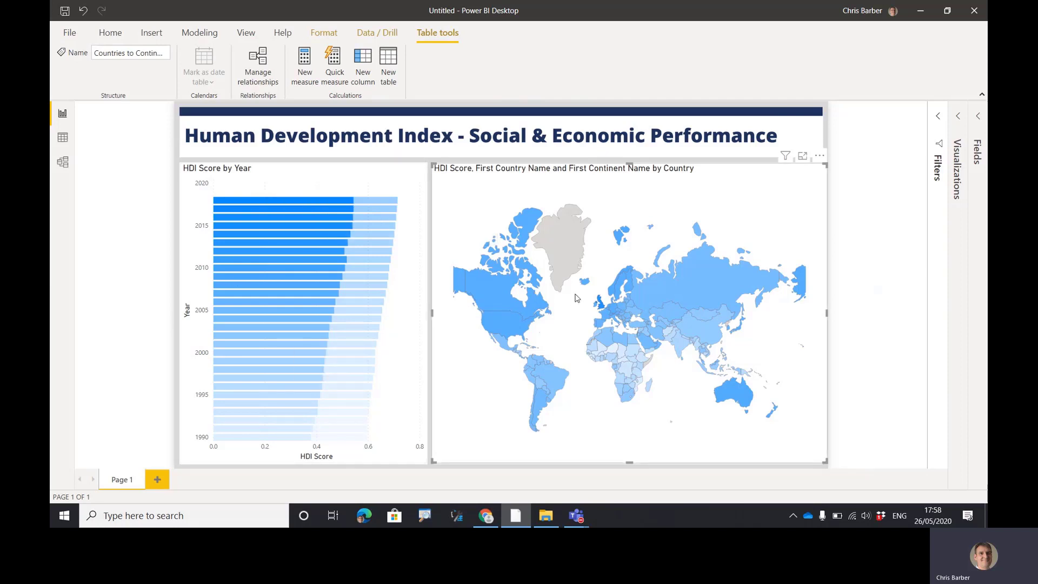
pyautogui.click(332, 206)
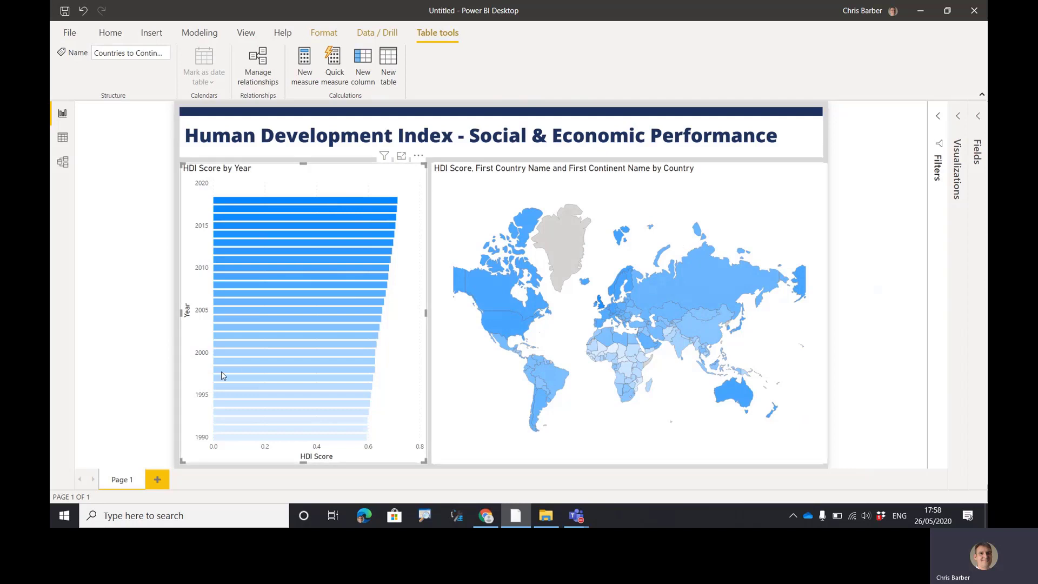
pyautogui.click(279, 311)
pyautogui.click(279, 310)
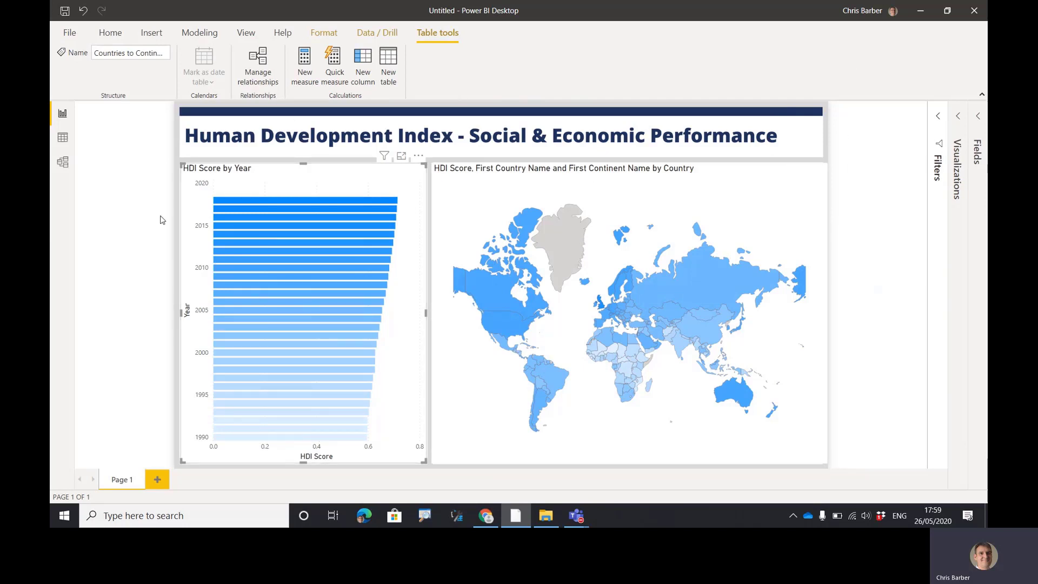
pyautogui.click(811, 222)
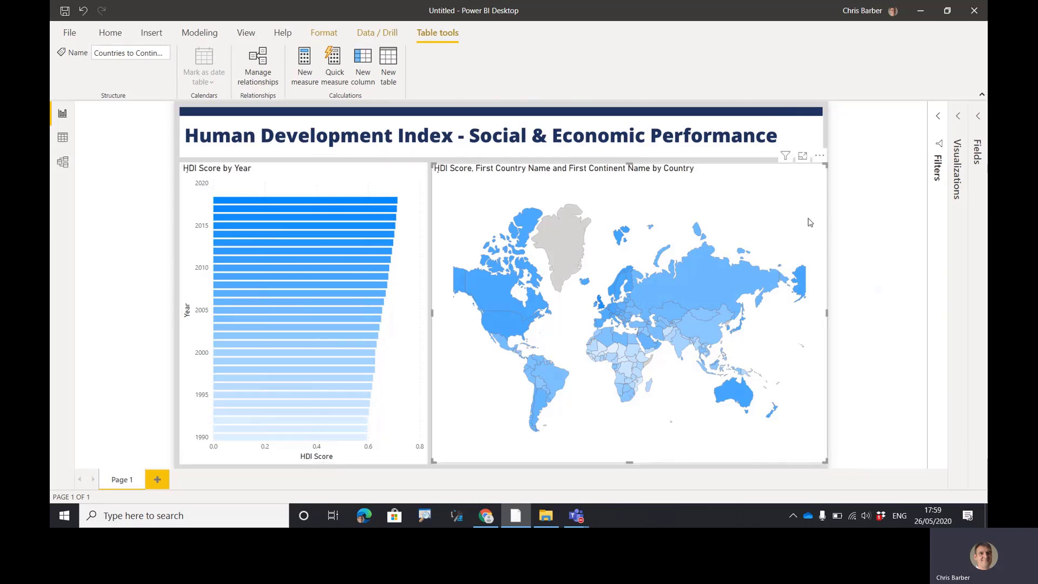
pyautogui.moveTo(826, 314)
pyautogui.mouseDown()
pyautogui.moveTo(809, 310)
pyautogui.moveTo(818, 310)
pyautogui.mouseUp()
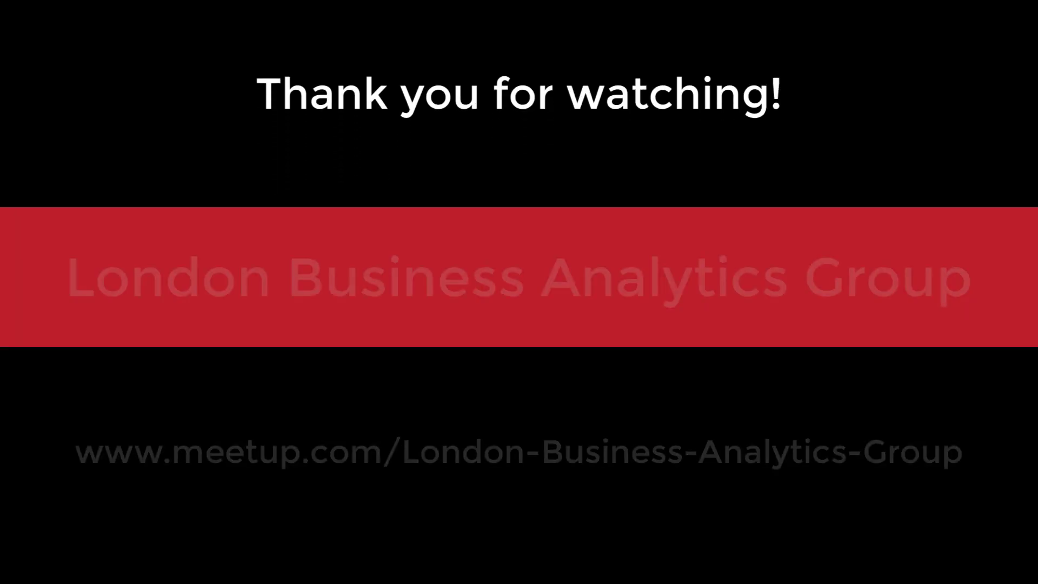